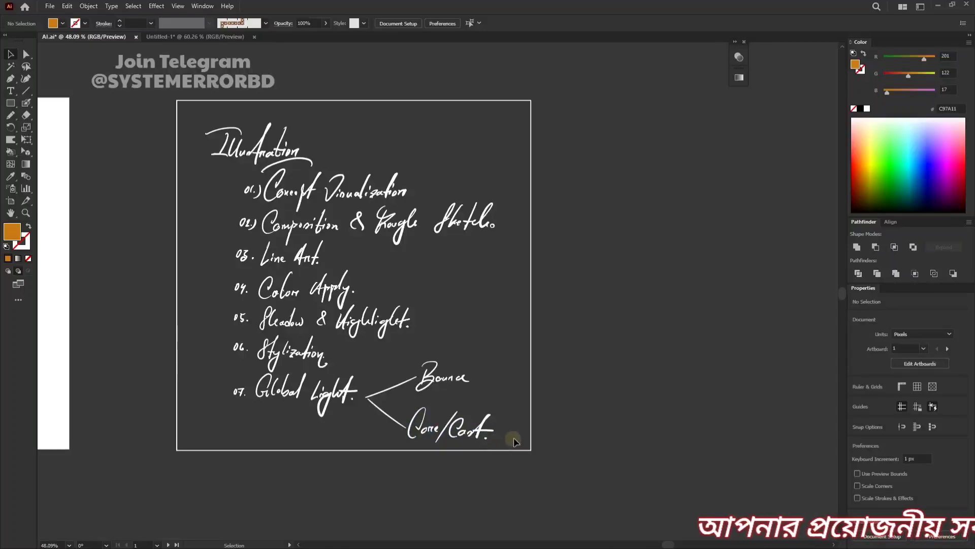
- Review the handwritten illustration process notes and the character stages from Line Art through Basic Color to Basic Illustration
left_click(511, 344)
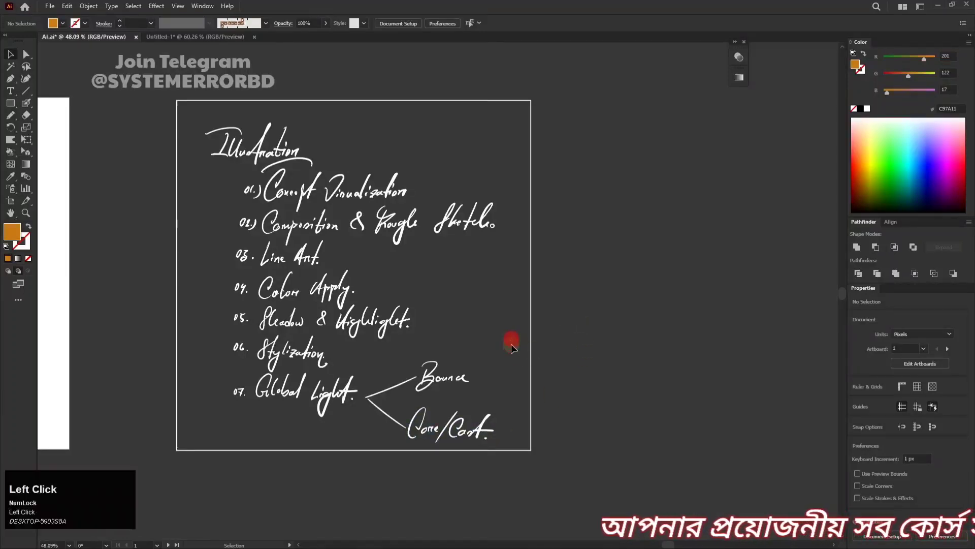
left_click_drag(590, 327, 371, 321)
left_click_drag(299, 327, 503, 324)
left_click_drag(242, 314, 438, 307)
left_click_drag(404, 250, 341, 237)
left_click_drag(420, 320, 250, 309)
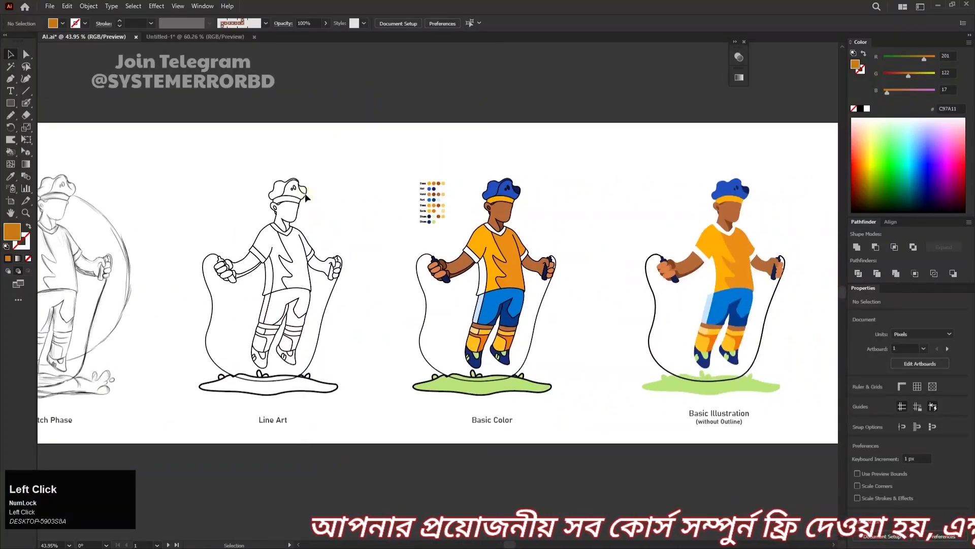
left_click_drag(447, 330, 374, 338)
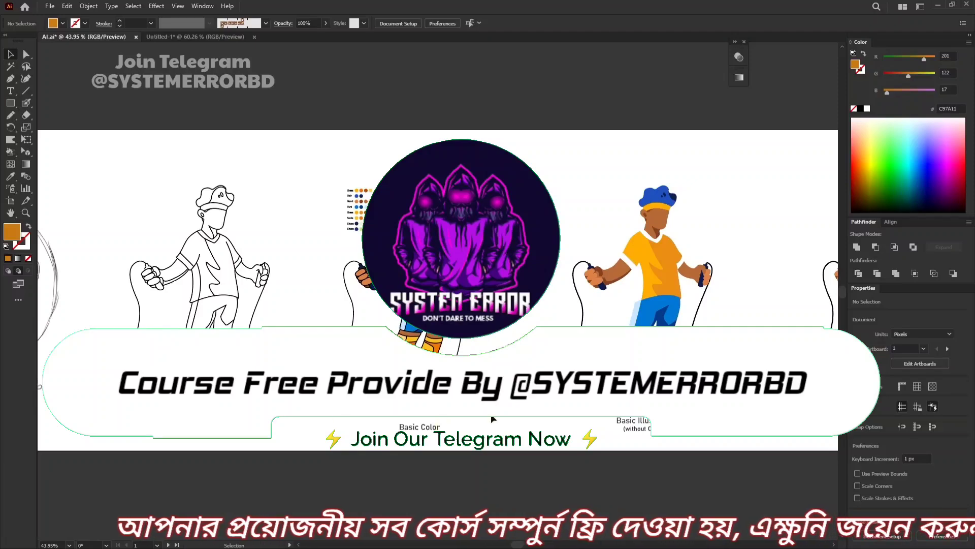
left_click_drag(631, 327, 447, 314)
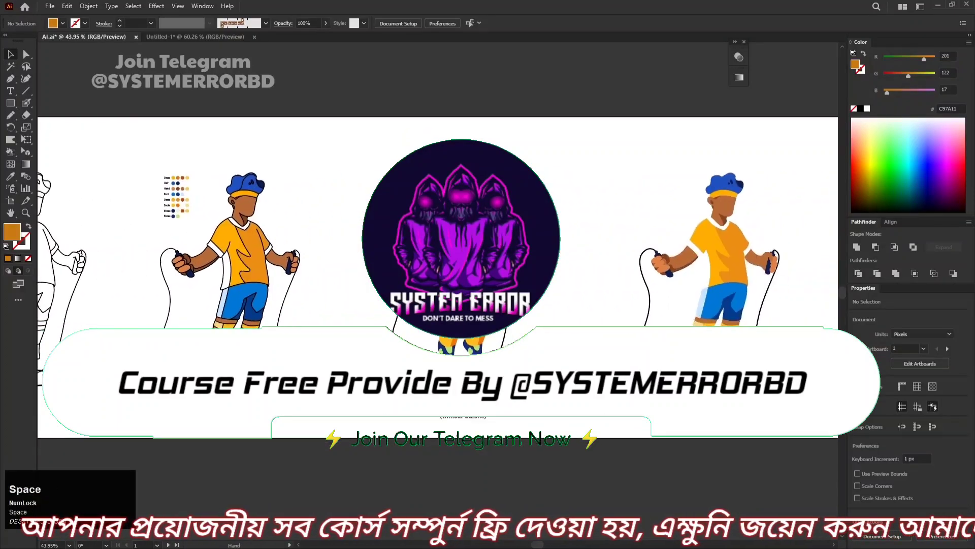
left_click_drag(368, 275, 323, 389)
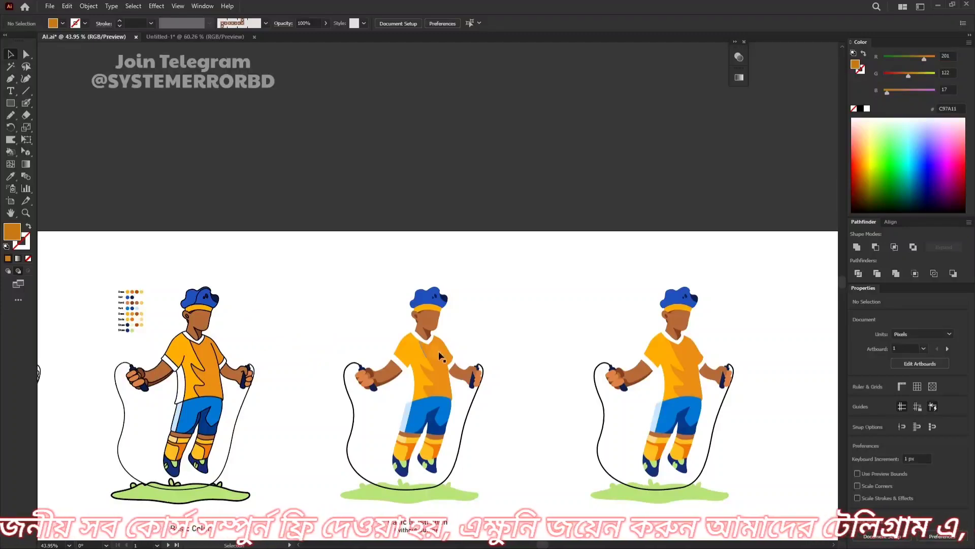
- Copy the outlined Basic Color character onto the empty canvas above its artboard and expand its object, fill and stroke
scroll(440, 356, "down", 3)
left_click_drag(284, 363, 344, 205)
left_click_drag(336, 166, 459, 159)
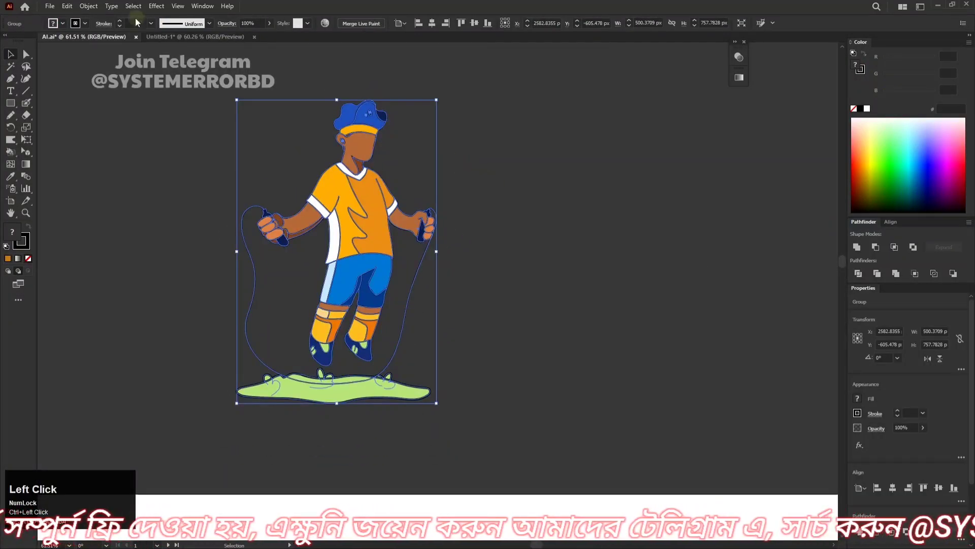
left_click(90, 6)
left_click(122, 128)
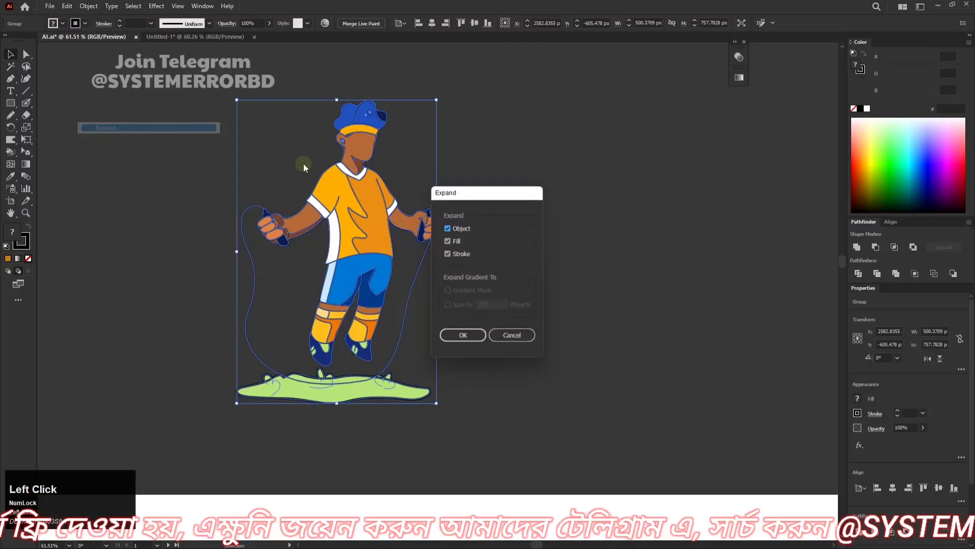
left_click(450, 329)
- Ungroup the expanded character artwork two levels
right_click(372, 224)
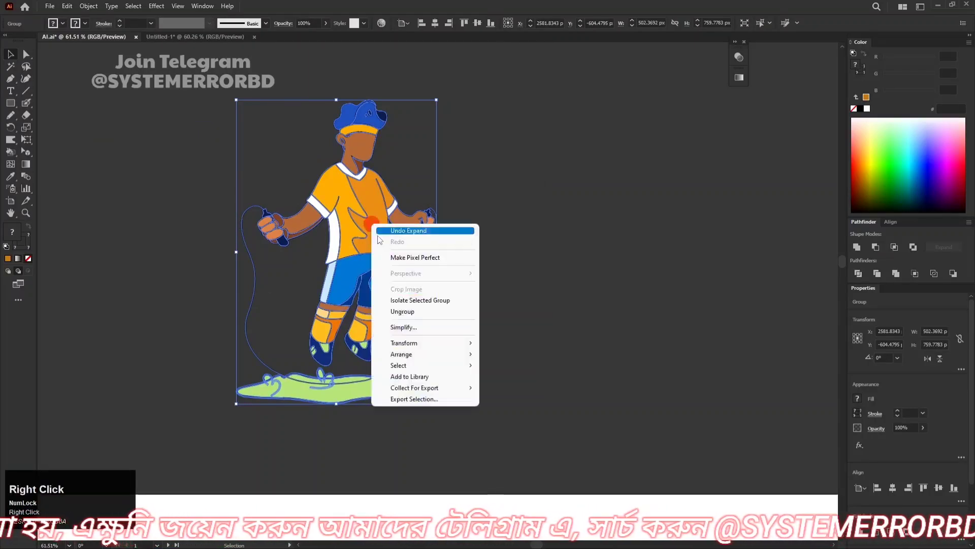
left_click(410, 311)
right_click(365, 218)
left_click(417, 309)
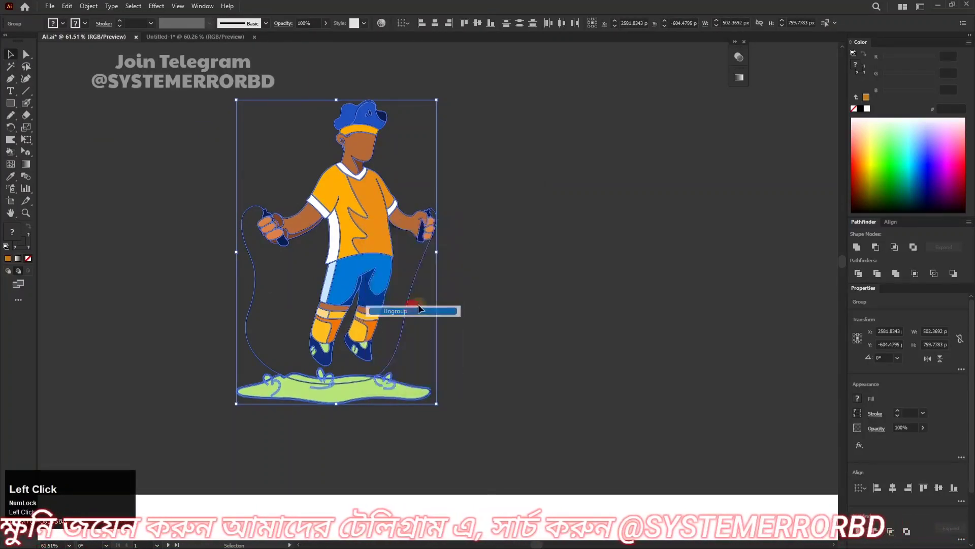
left_click(420, 299)
left_click_drag(415, 281, 512, 274)
key("ctrl+z")
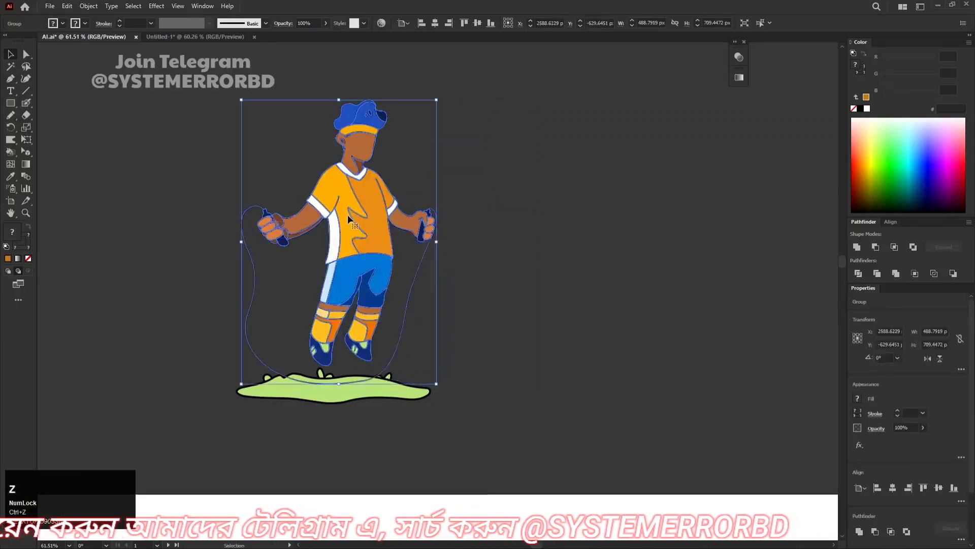
- Ungroup the character and move its black outlines off the colour fills to the empty canvas on the right
right_click(350, 219)
left_click(502, 308)
left_click_drag(408, 291, 713, 288)
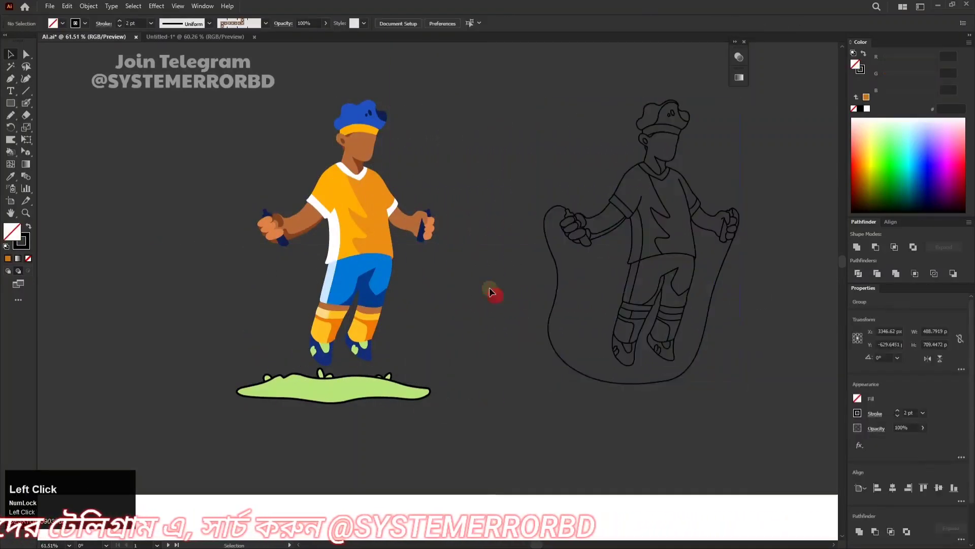
- Ungroup the separated outlines and move only the jump rope path back onto the coloured character's hands
mouse_move(337, 136)
left_mouse_down()
mouse_move(465, 166)
mouse_move(341, 140)
left_mouse_up()
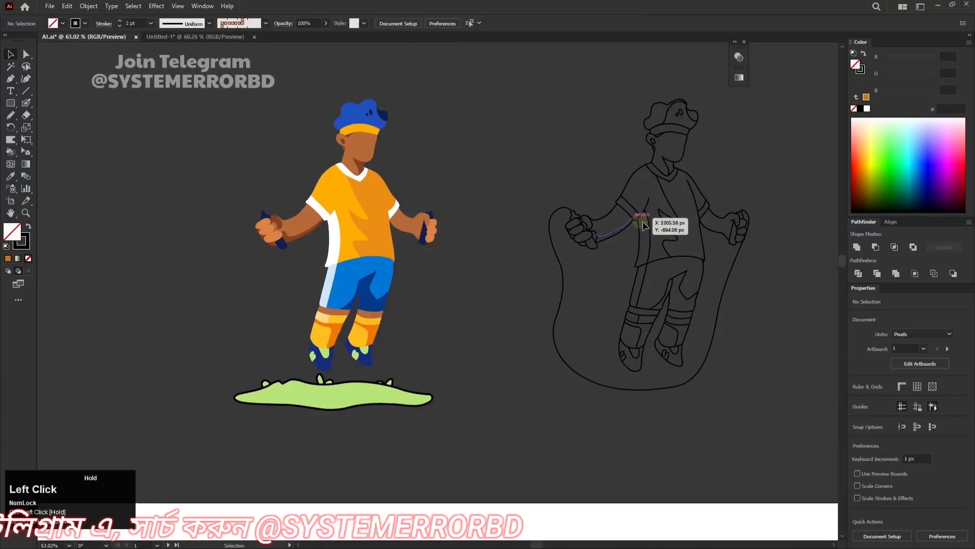
left_click(555, 248)
right_click(555, 247)
left_click(603, 333)
left_click(523, 264)
left_click_drag(506, 180, 640, 217)
left_click_drag(623, 253, 97, 250)
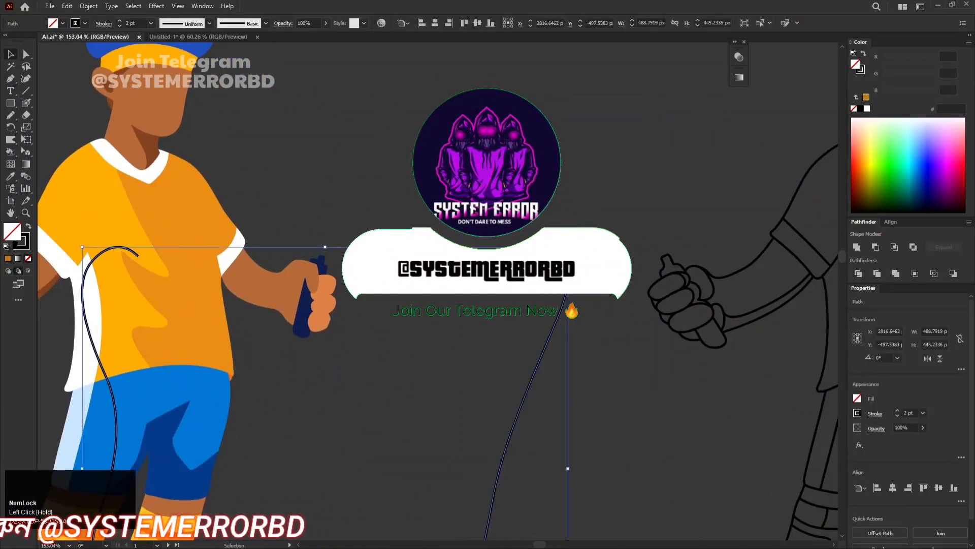
left_click_drag(557, 321, 330, 321)
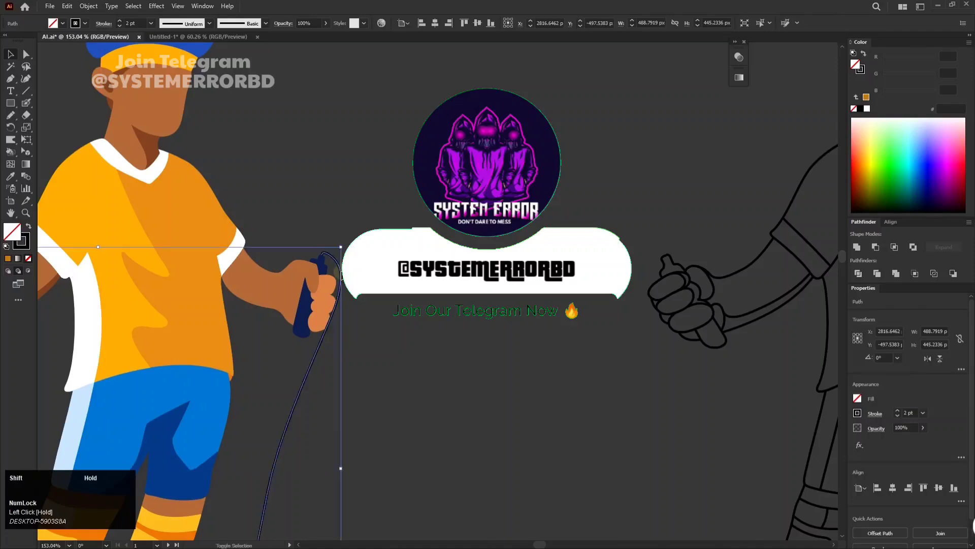
left_click(538, 350)
- Delete the leftover line art beside the coloured character
left_click_drag(539, 187, 406, 187)
left_click_drag(668, 180, 716, 180)
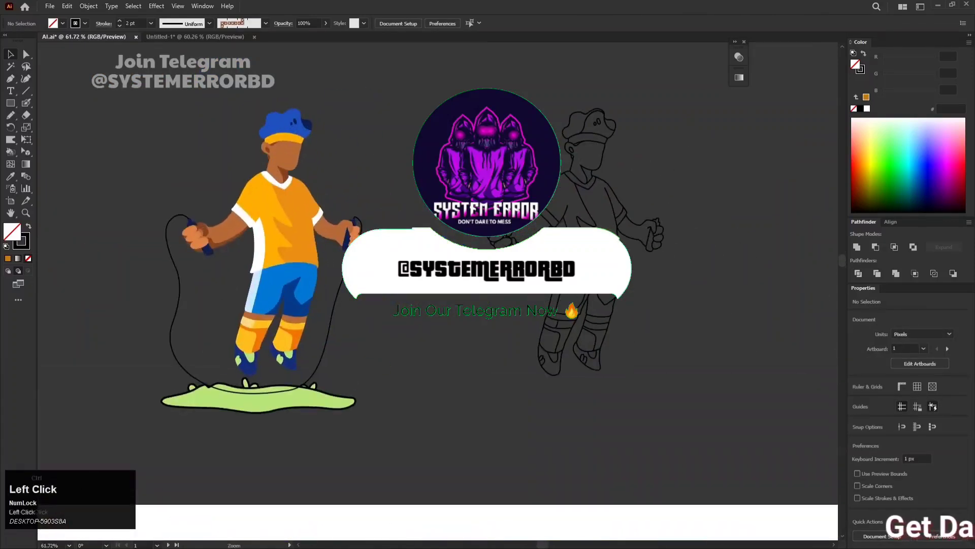
left_click_drag(503, 214, 480, 214)
left_click_drag(645, 381, 612, 443)
key("Delete")
- Draw a rectangle about 461 × 276 px in the upper part of the blank square artboard
left_click_drag(722, 473, 494, 342)
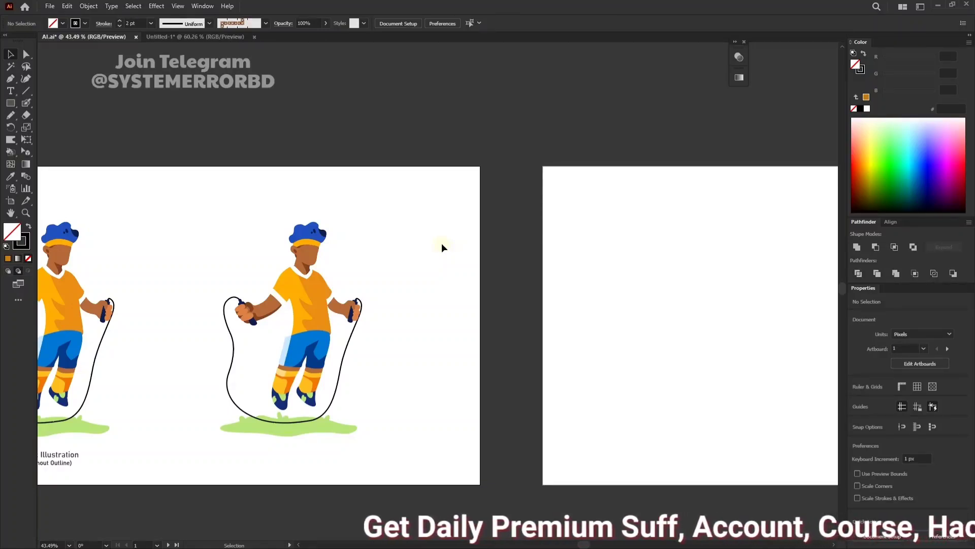
key("space")
left_click_drag(571, 291, 334, 279)
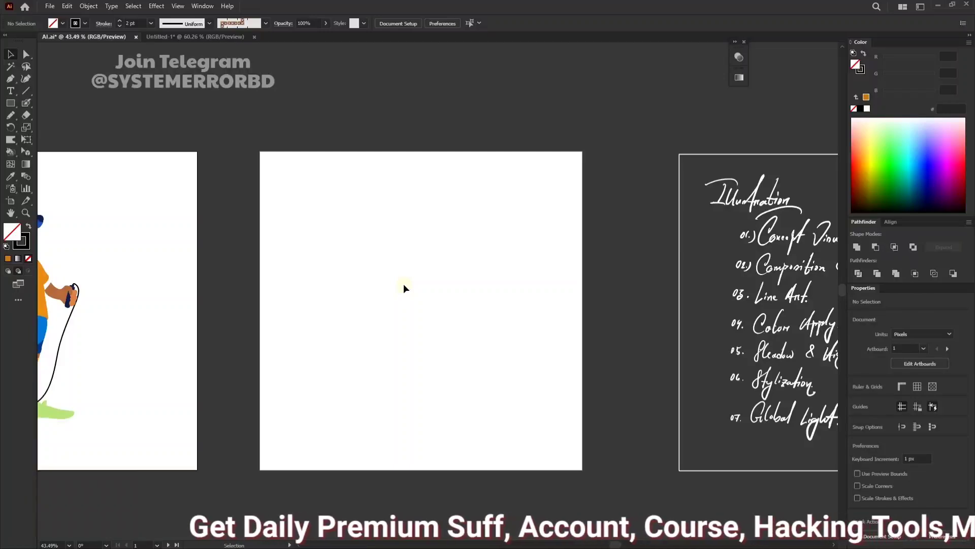
key("ctrl+space")
left_click_drag(459, 275, 445, 213)
key("space")
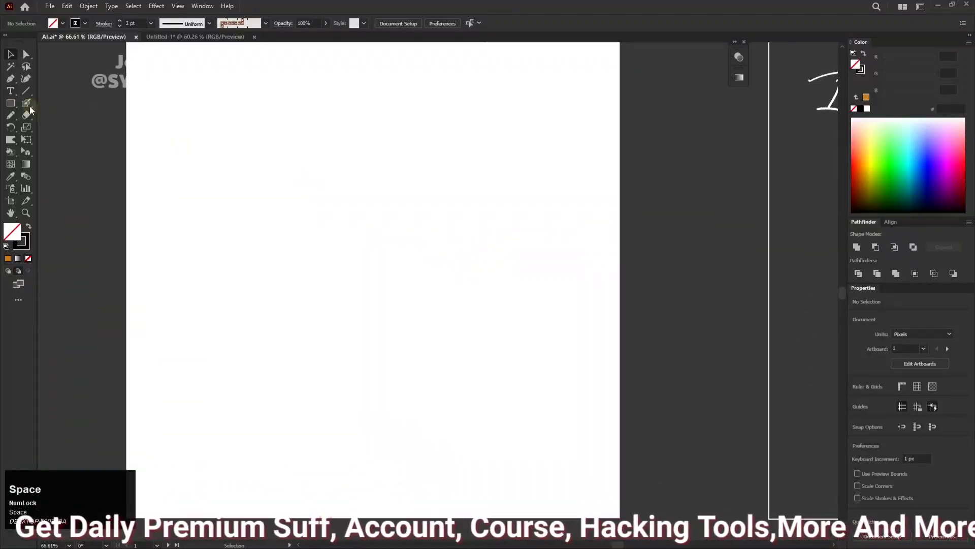
left_click(10, 103)
left_click_drag(275, 94, 474, 214)
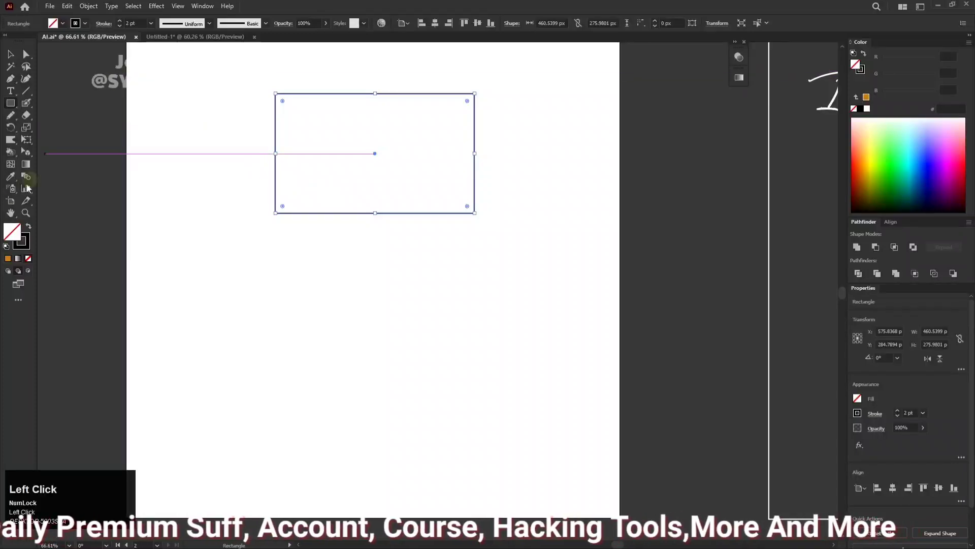
- Swap the rectangle's stroke and fill so it has no outline, and fill it with teal 00A99D
left_click(28, 225)
left_click(63, 23)
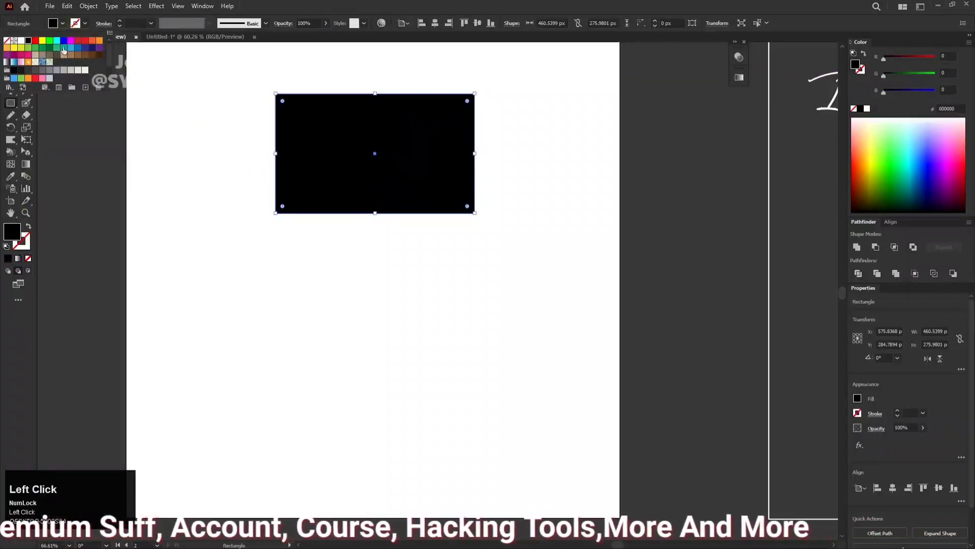
left_click(63, 49)
left_click(184, 127)
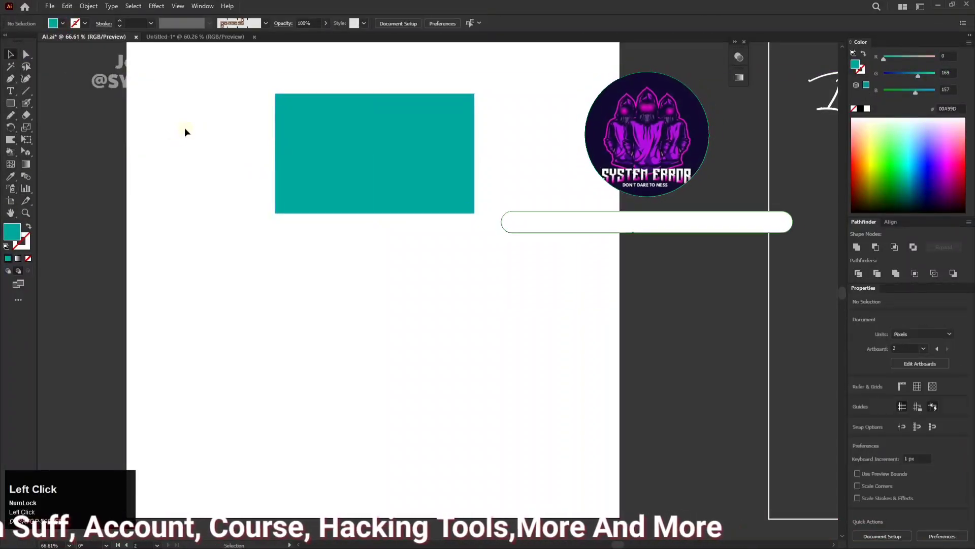
- Change the rectangle's fill to the light blue swatch 29ABE2
scroll(434, 150, "up", 1)
left_click_drag(286, 165, 303, 214)
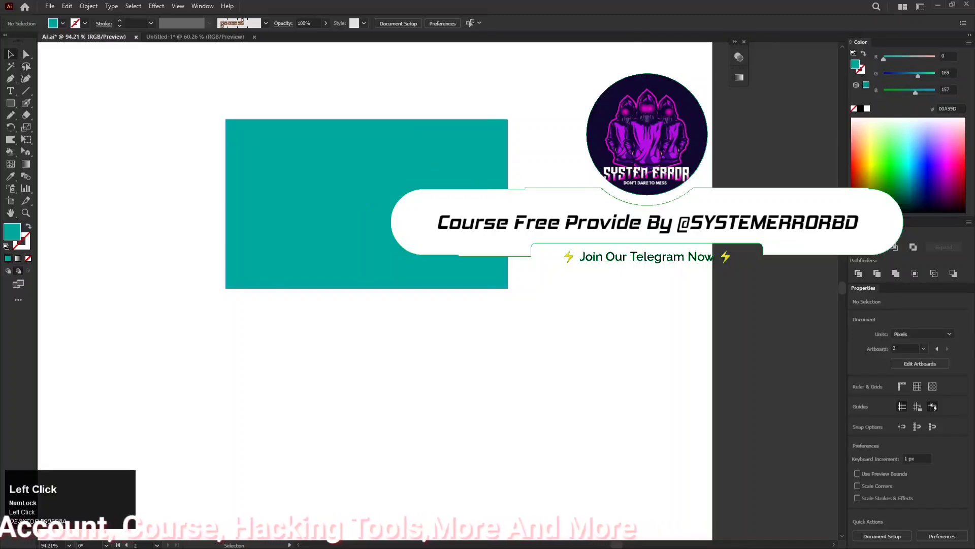
left_click(238, 132)
left_click(62, 23)
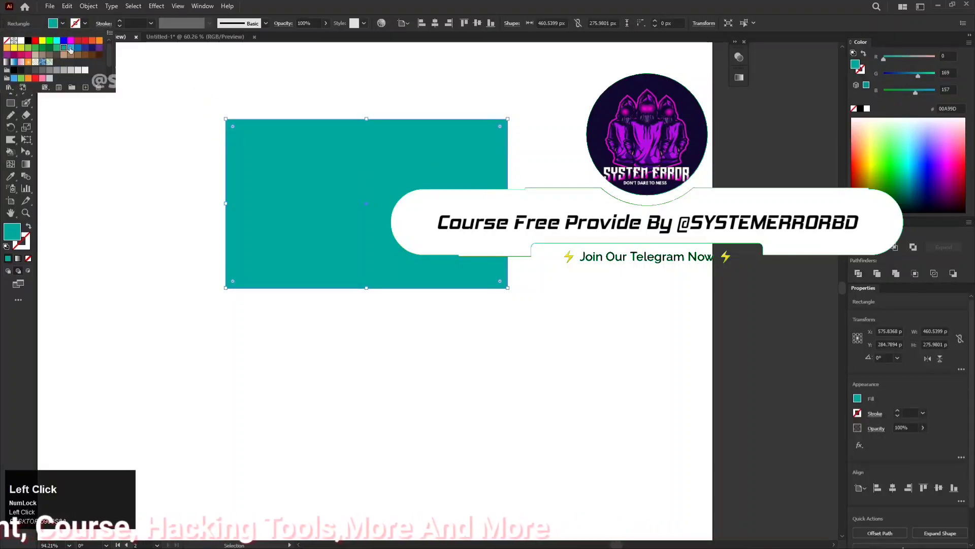
left_click(71, 49)
left_click(161, 148)
left_click(170, 166)
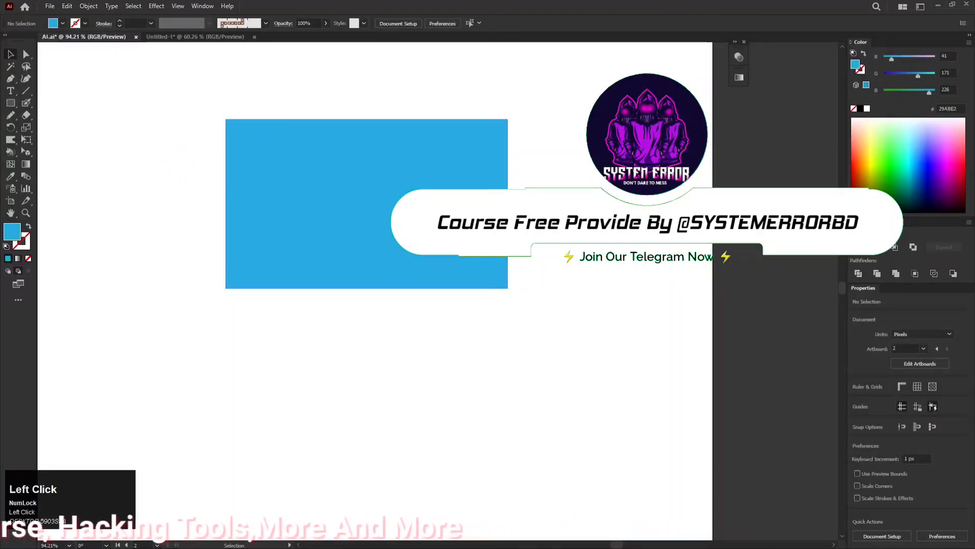
left_click_drag(449, 174, 487, 197)
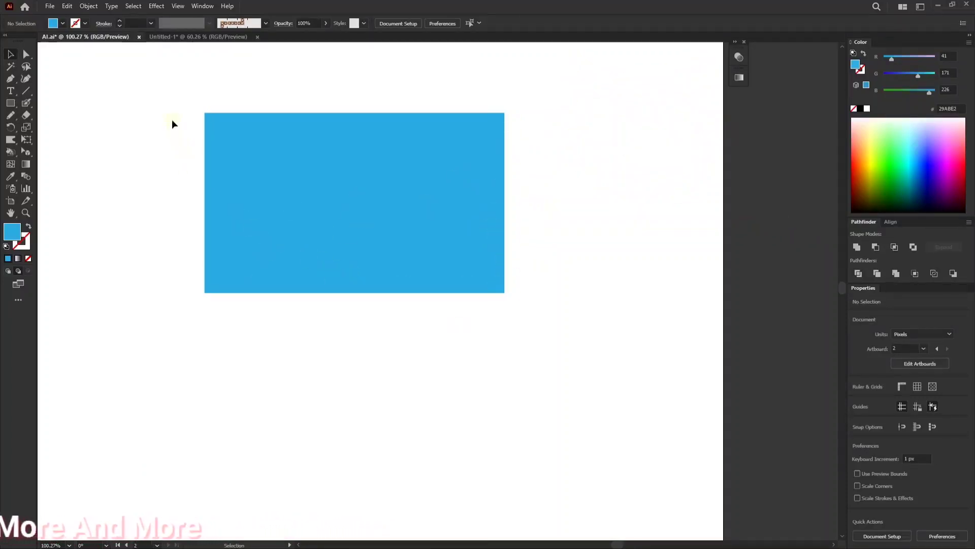
left_click_drag(179, 91, 280, 171)
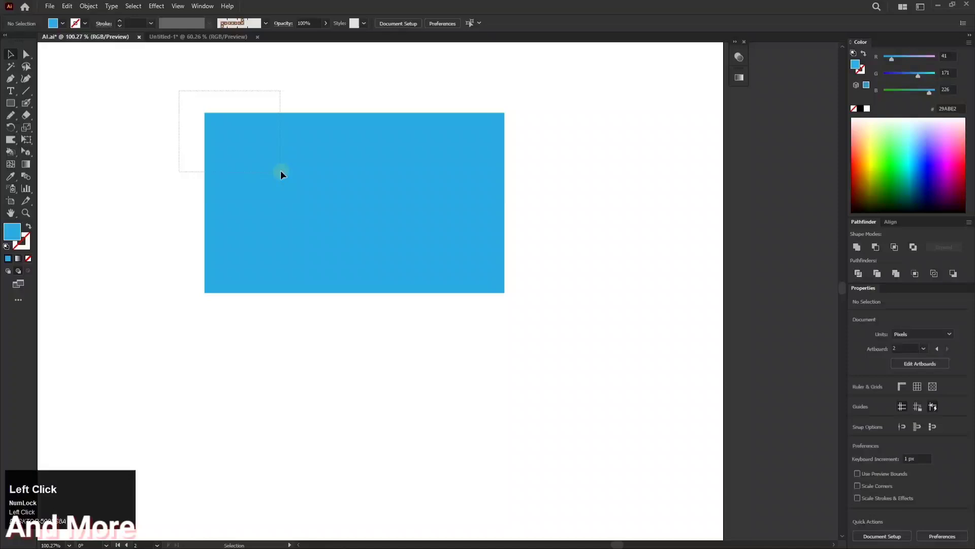
left_click(166, 120)
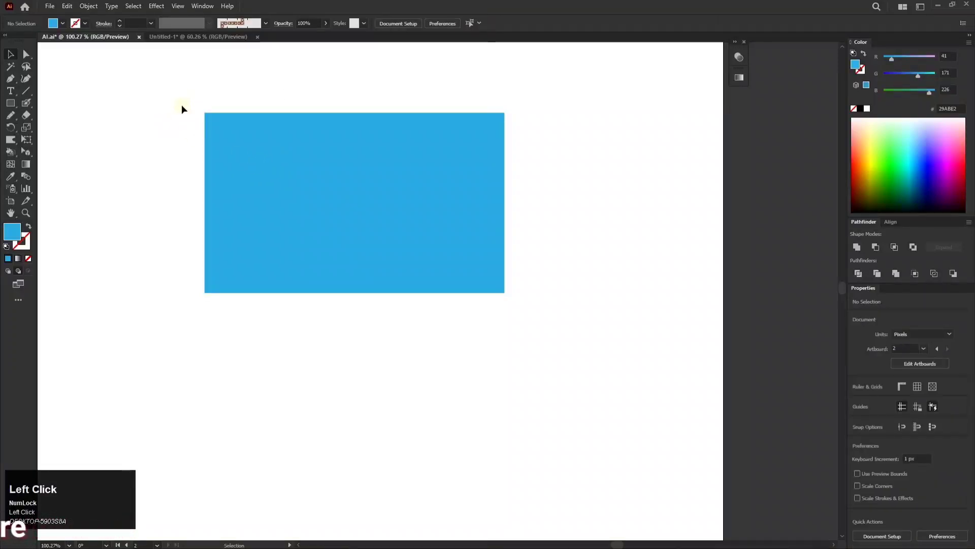
- Confirm Pencil options with filled strokes and 15-pixel path closing, and draw a curved closed shape about 642 × 294 px over the rectangle's lower part
left_click(11, 117)
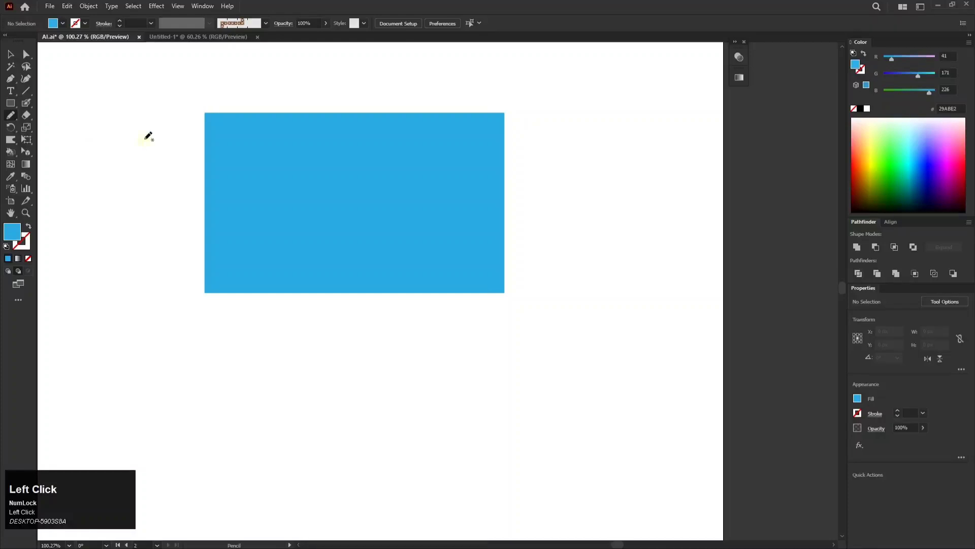
double_click(11, 116)
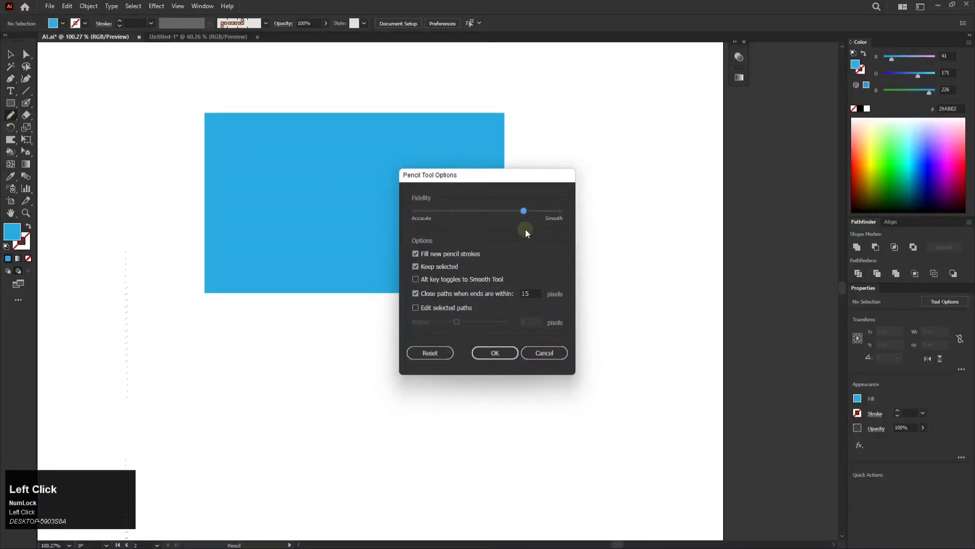
left_click(495, 352)
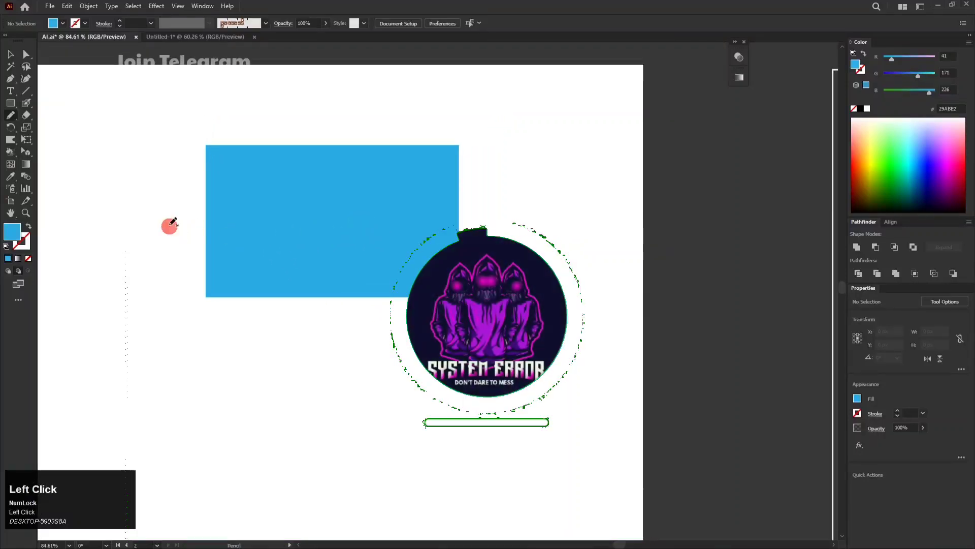
mouse_move(170, 225)
left_mouse_down()
mouse_move(206, 294)
mouse_move(181, 216)
left_mouse_up()
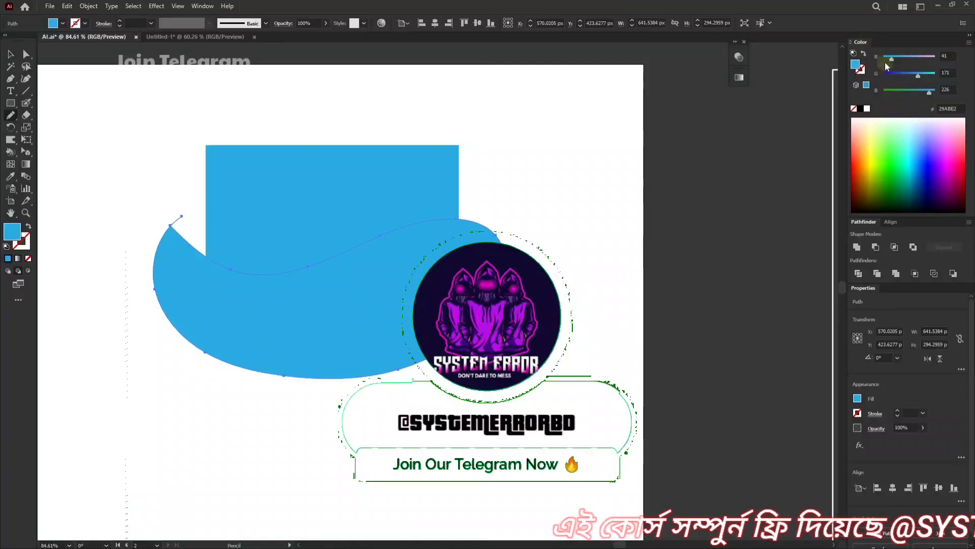
- Switch the colour sliders to HSB and darken the curved shape's fill to about 69% brightness
left_click(202, 6)
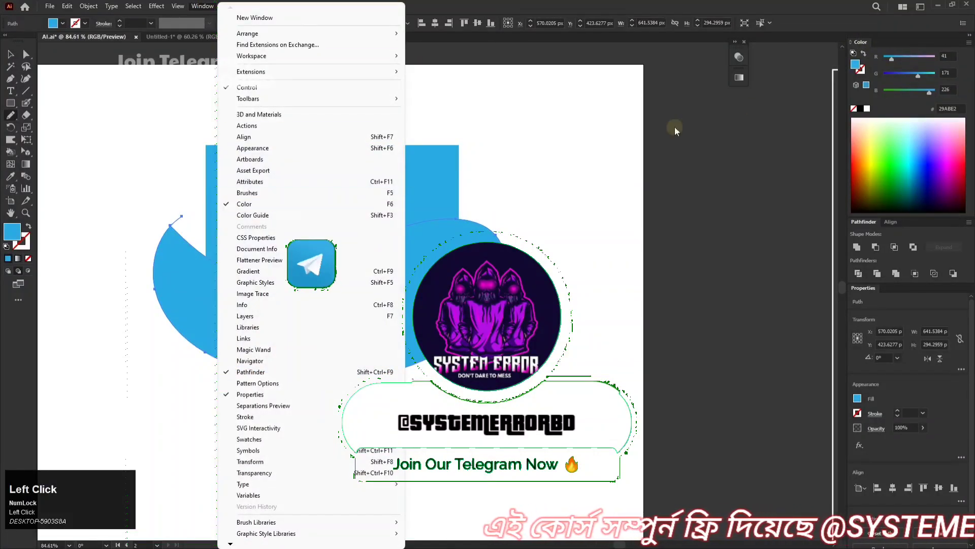
left_click(969, 42)
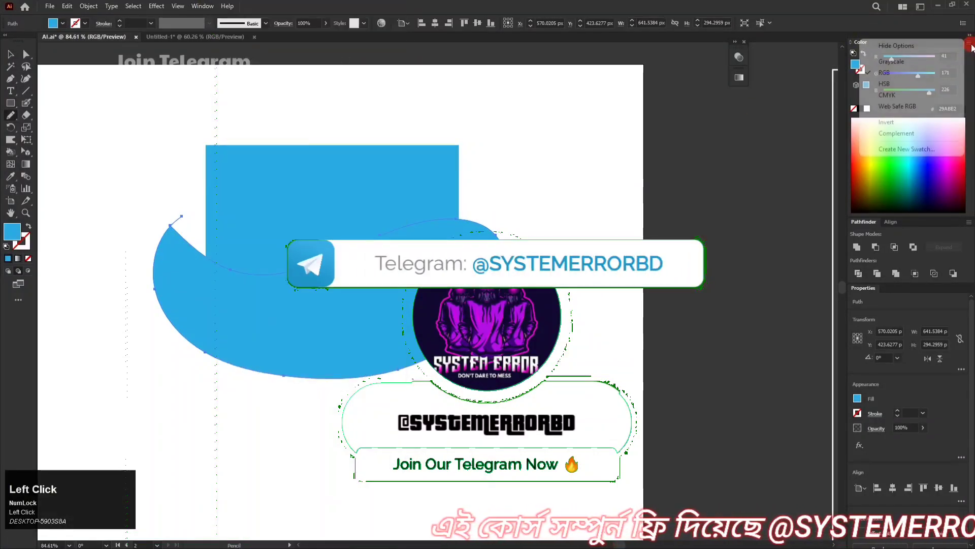
left_click(899, 84)
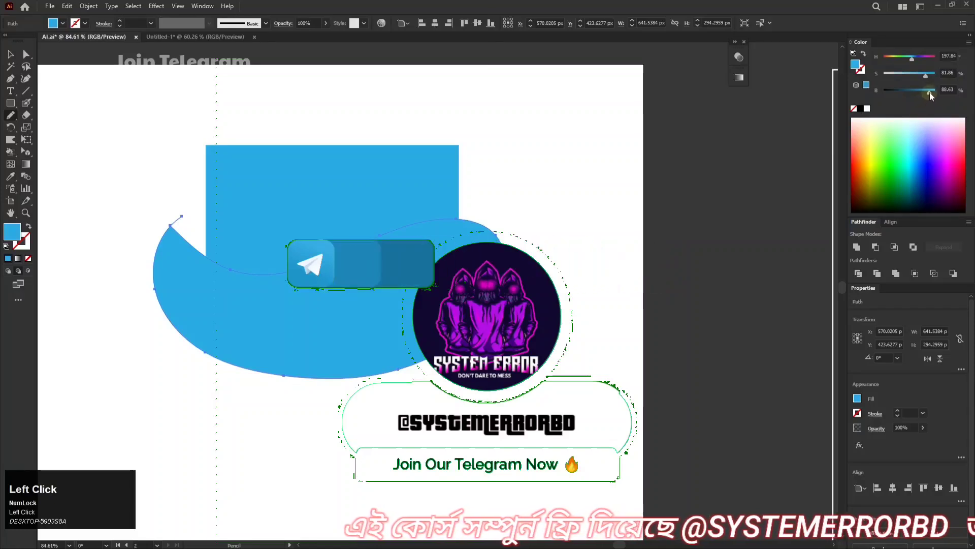
left_click_drag(921, 94, 919, 96)
left_click(10, 54)
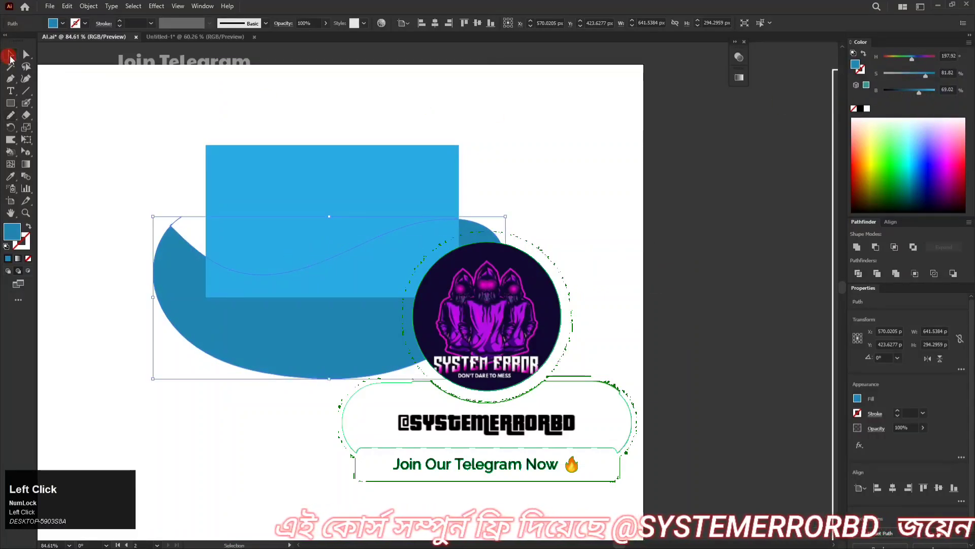
- Bring the dark blue curved shape to the front, over the light blue rectangle
left_click(82, 83)
left_click(169, 260)
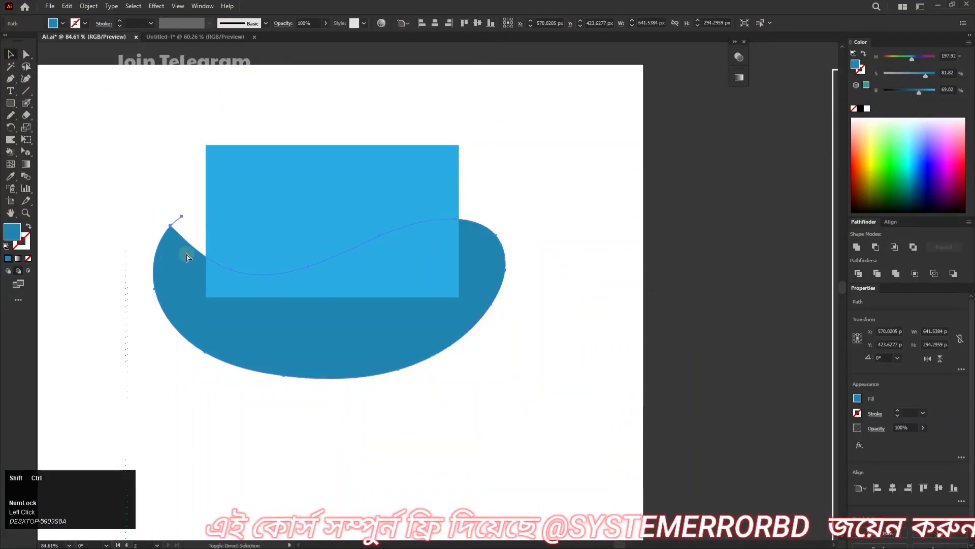
key("ctrl+shift+bracketright")
left_click(529, 200)
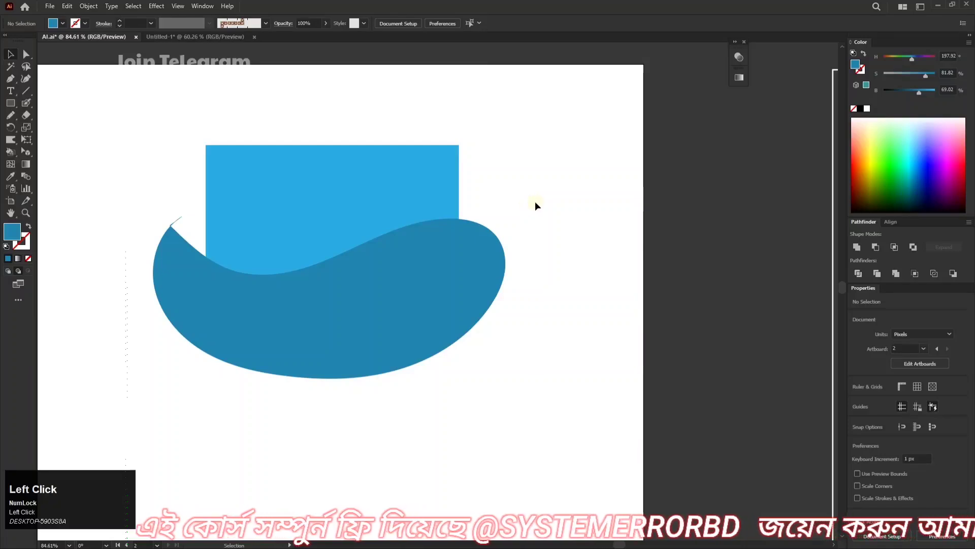
left_click(457, 177)
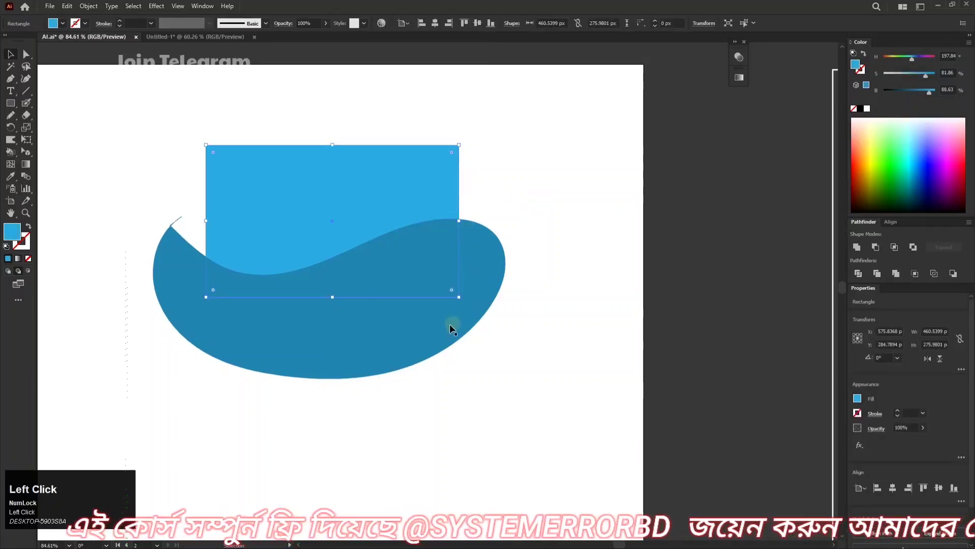
left_click(514, 297)
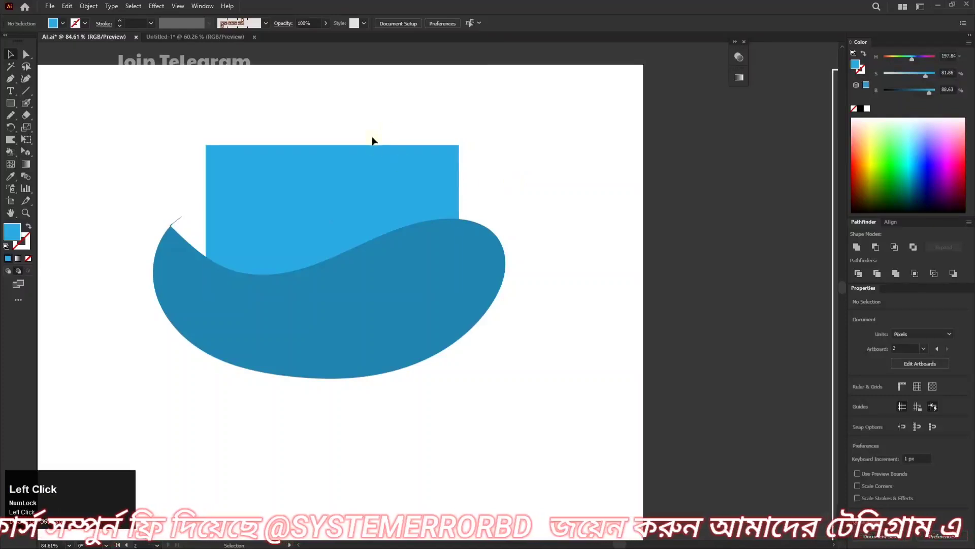
- Copy the light blue rectangle, paste it in the same place and bring the copy in front of the curved shape
left_click(381, 177)
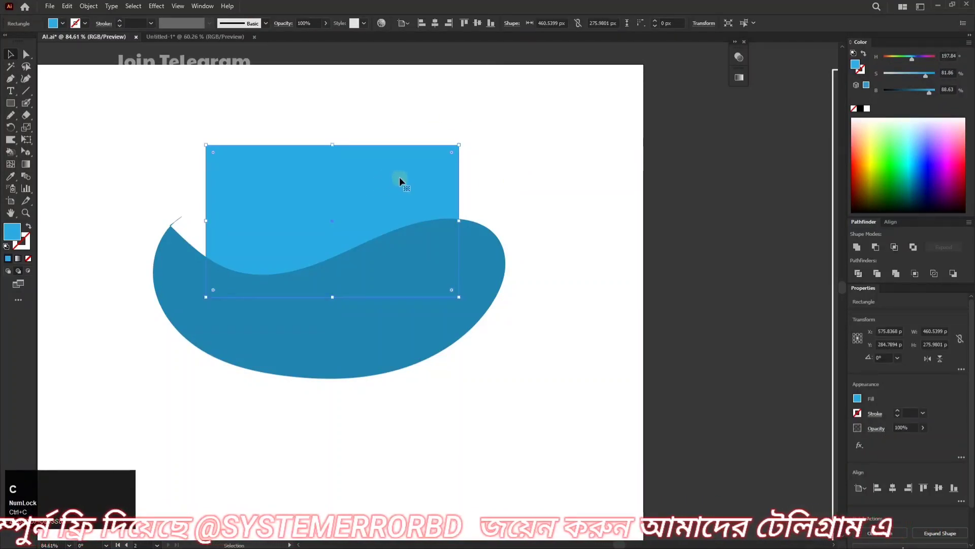
key("ctrl")
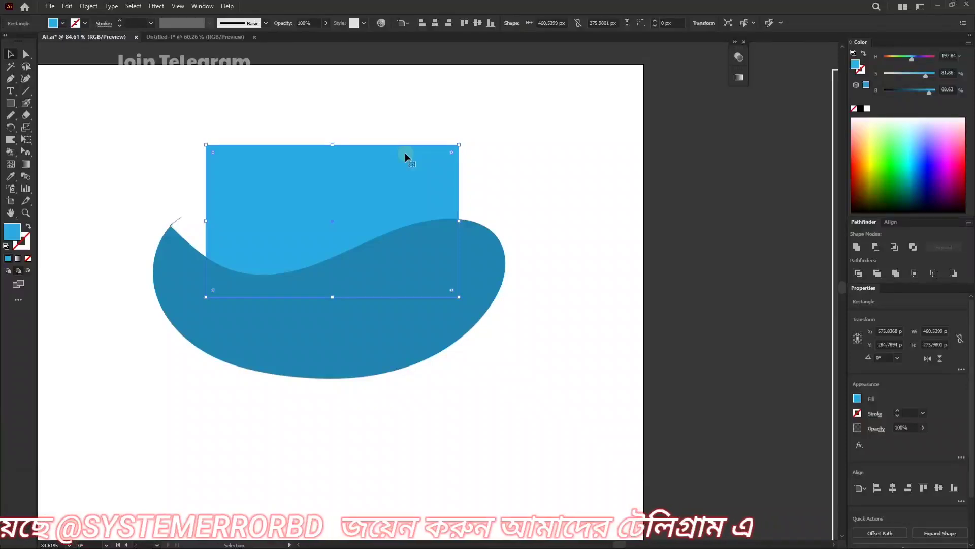
key("ctrl+shift+bracketright")
left_click(483, 124)
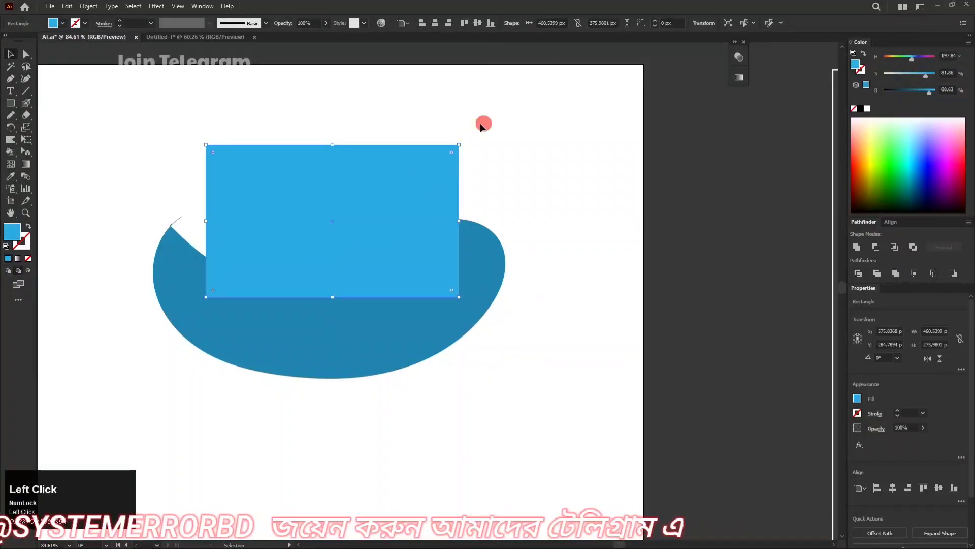
- Move the front rectangle copy aside to check the original beneath it, and undo the moves
left_click_drag(257, 177, 491, 307)
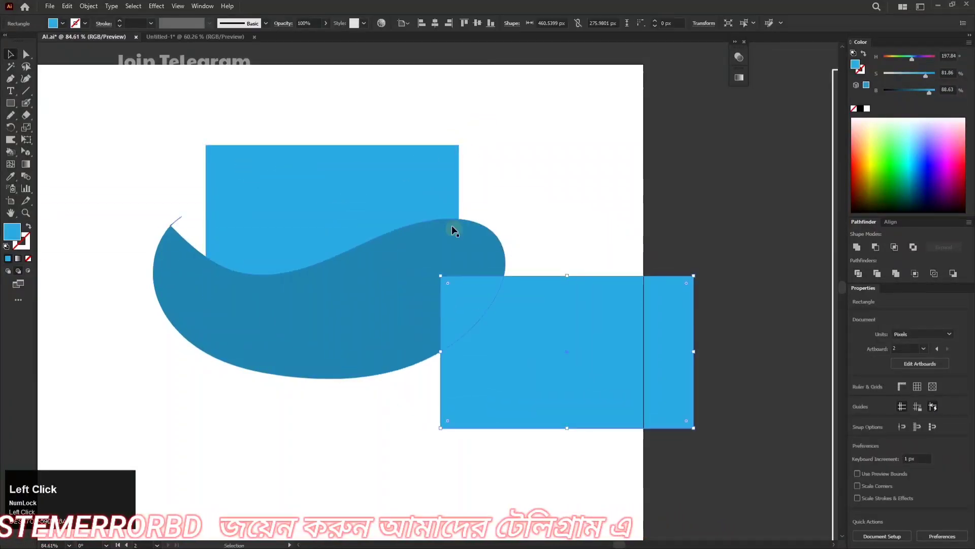
left_click(453, 189)
left_click(528, 294)
left_click(448, 198)
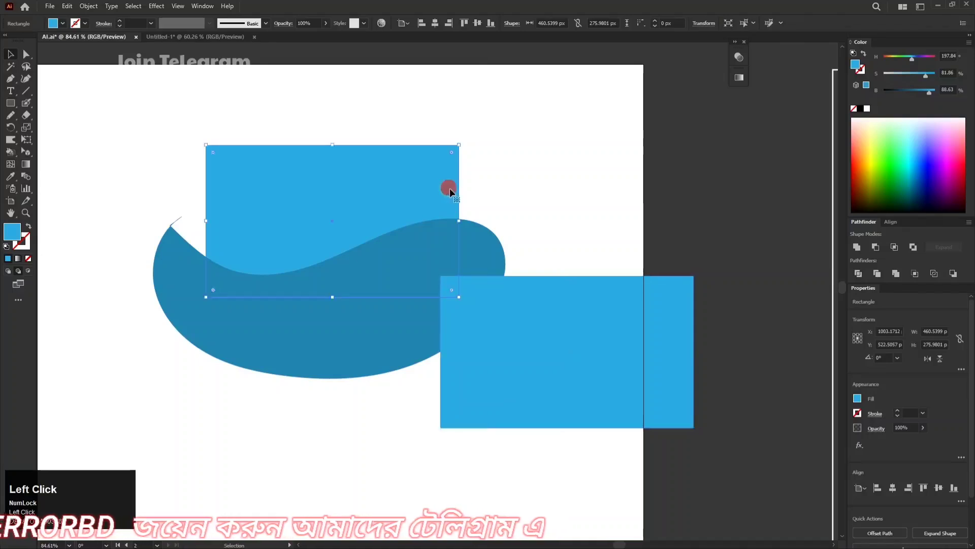
left_click(480, 204)
left_click_drag(511, 306, 545, 170)
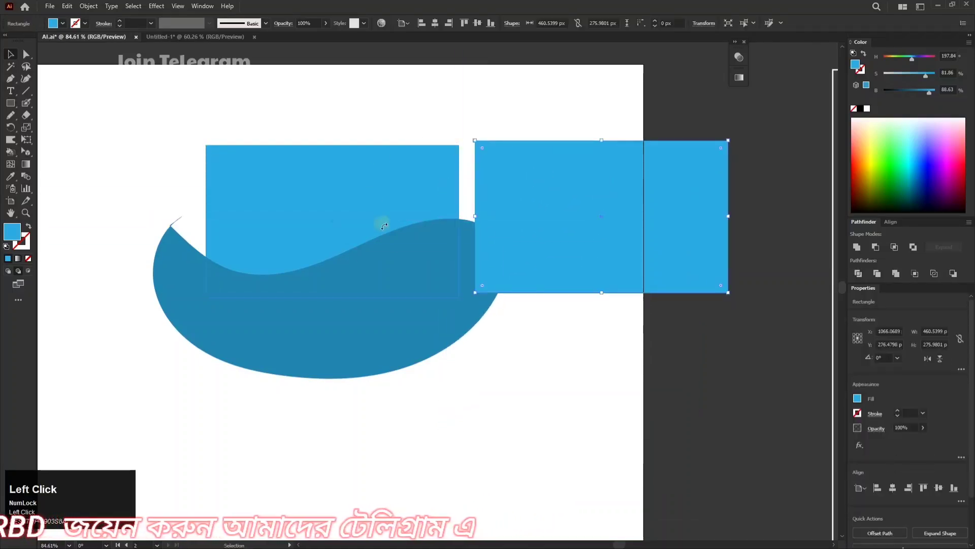
left_click(398, 257)
key("ctrl+z")
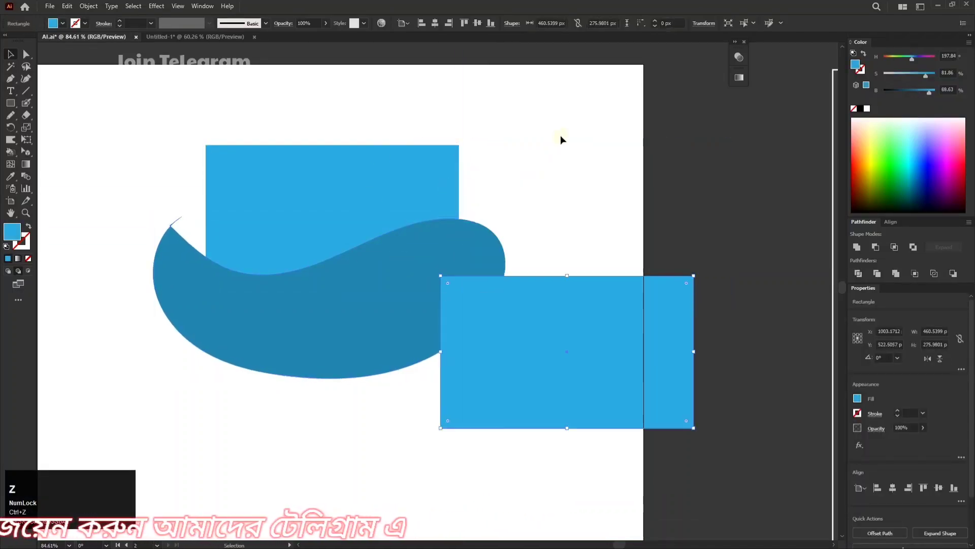
key("ctrl+z")
- Select the front rectangle together with the curved shape and make a clipping mask from them
left_click(566, 154)
left_click(431, 222)
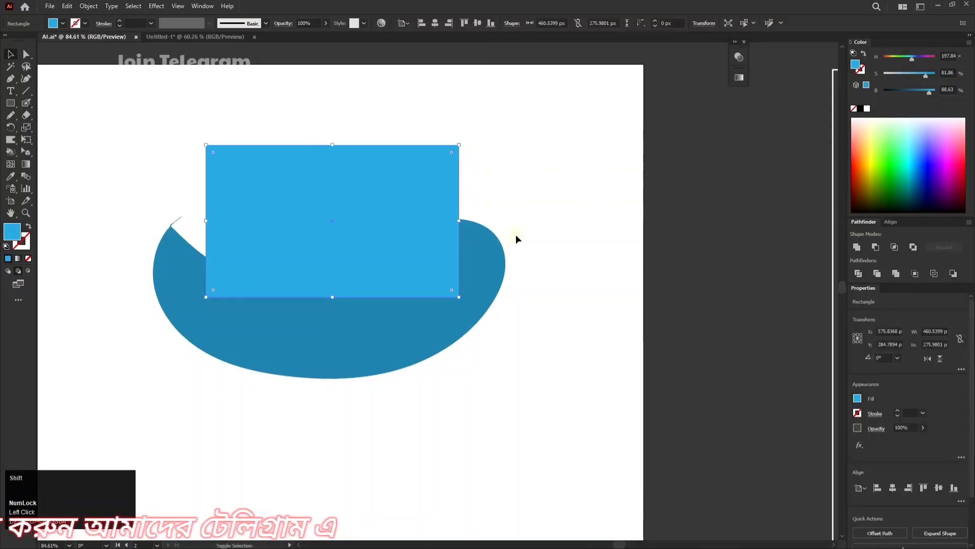
left_click(505, 258, "shift")
key("ctrl+7")
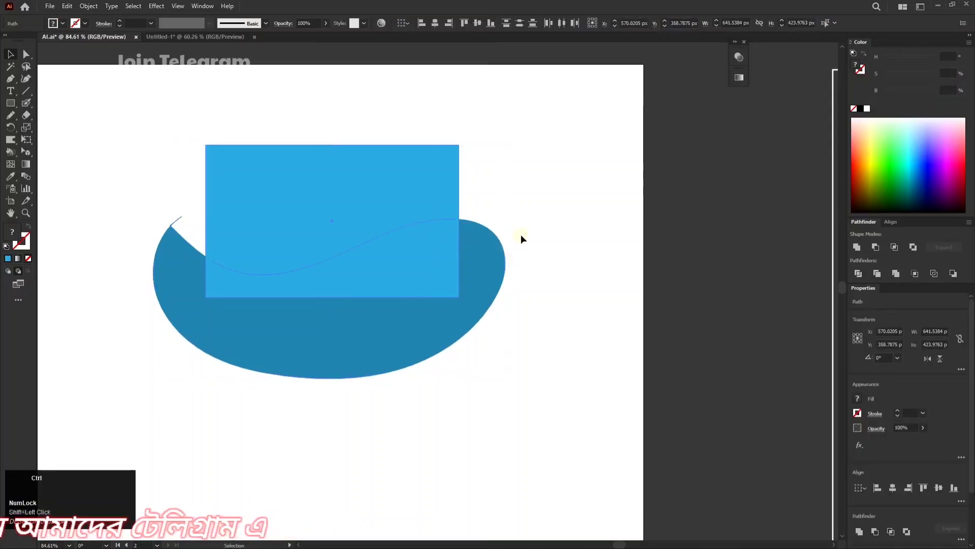
left_click(555, 234)
- Move the clip group below the rectangle, release its clipping mask and shift the curved shape
left_click_drag(434, 246, 401, 395)
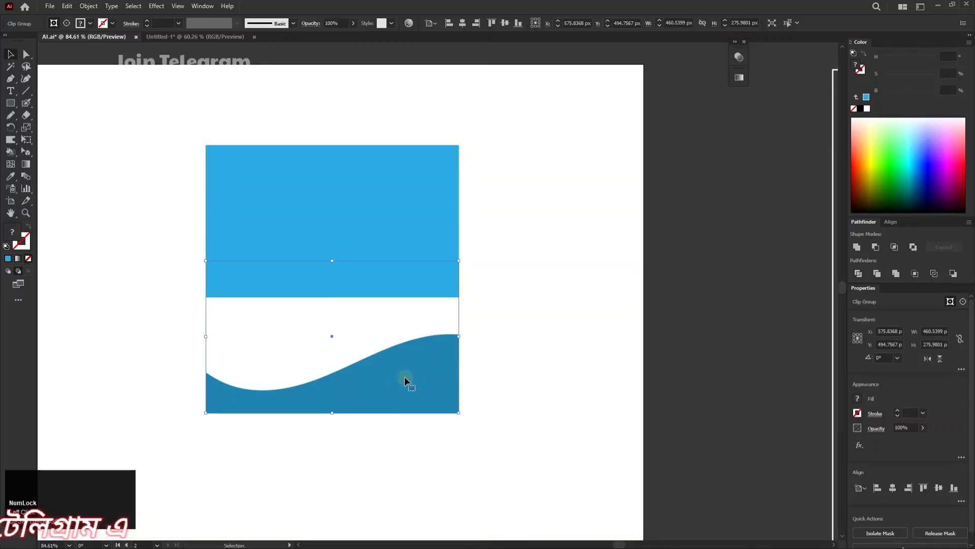
right_click(404, 378)
left_click(460, 278)
left_click(568, 323)
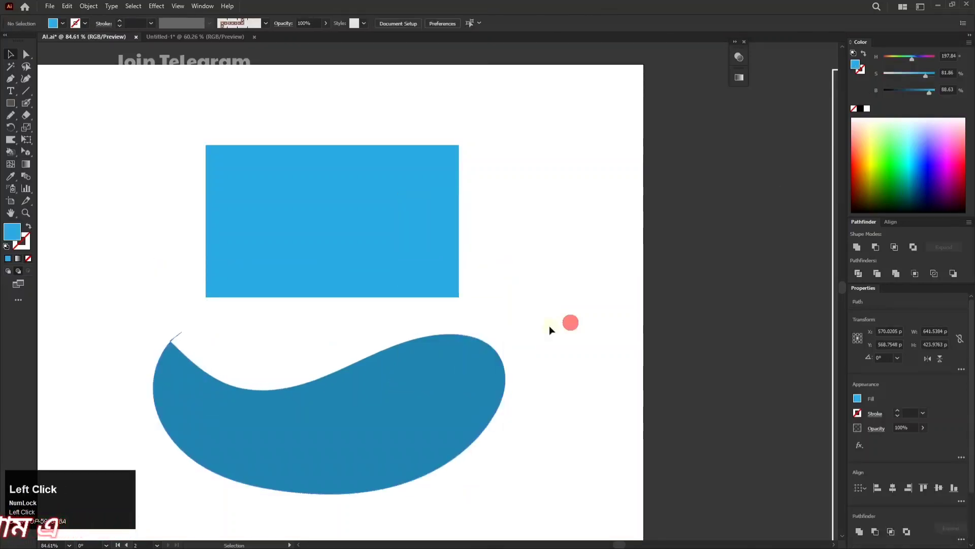
left_click_drag(483, 371, 506, 380)
left_click(458, 322)
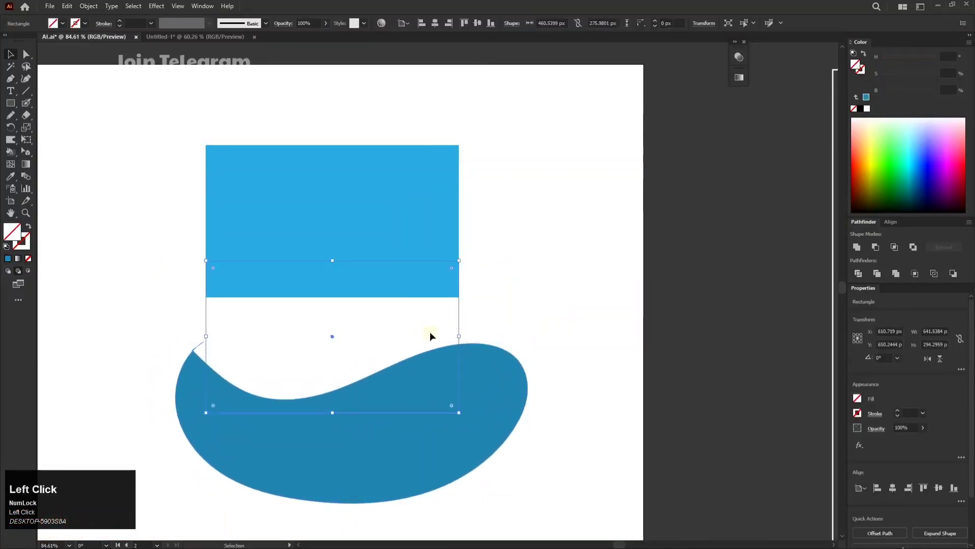
- Undo the mask release and the moves so the clipped shape is back over the rectangle
key("ctrl+z")
key("ctrl+z")
key("ctrl+z")
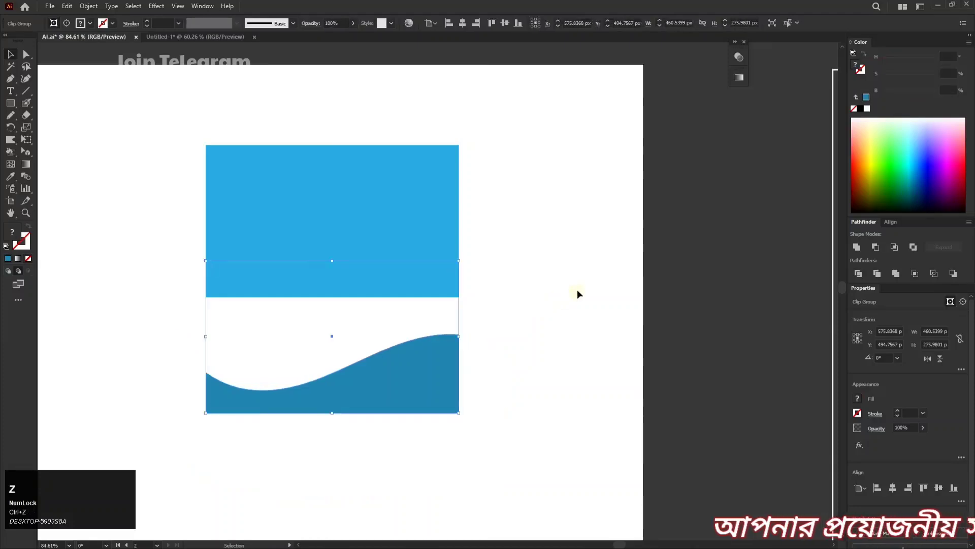
left_click(586, 286)
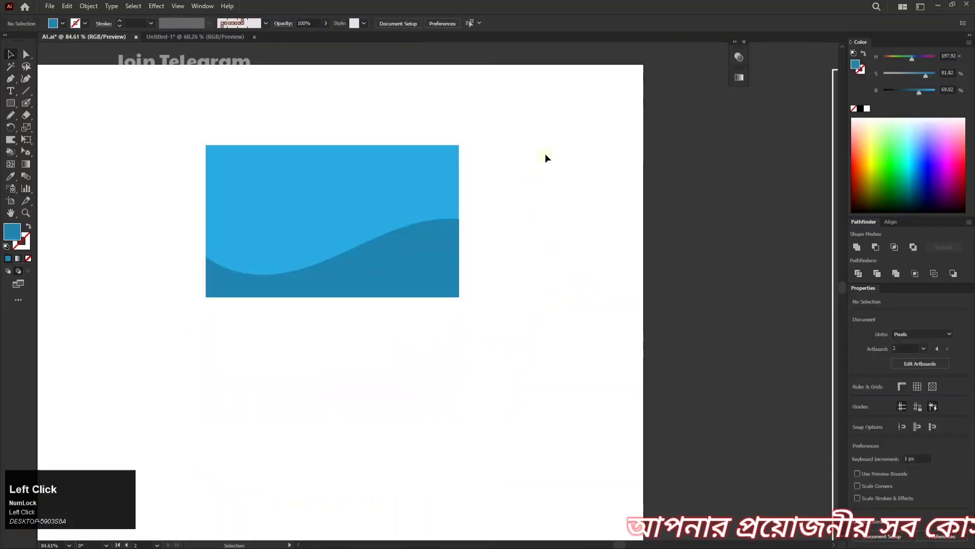
- Scale down the shaded rectangle artwork and place a plain copy of its rectangle, about 278 × 167 px, below it
left_click_drag(545, 133, 366, 180)
left_click(355, 228)
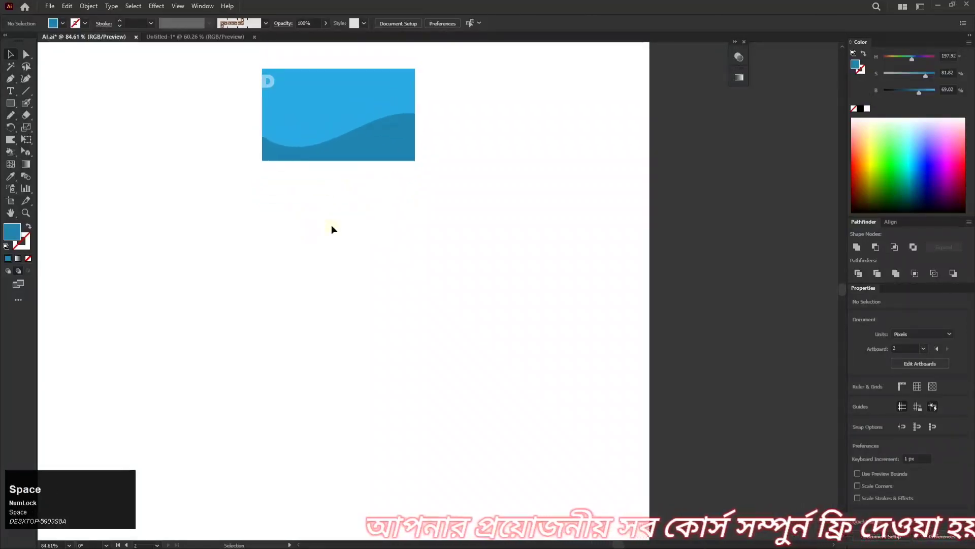
left_click_drag(298, 96, 293, 251)
left_click(266, 227)
left_click_drag(322, 218, 406, 213)
left_click_drag(356, 267, 354, 225)
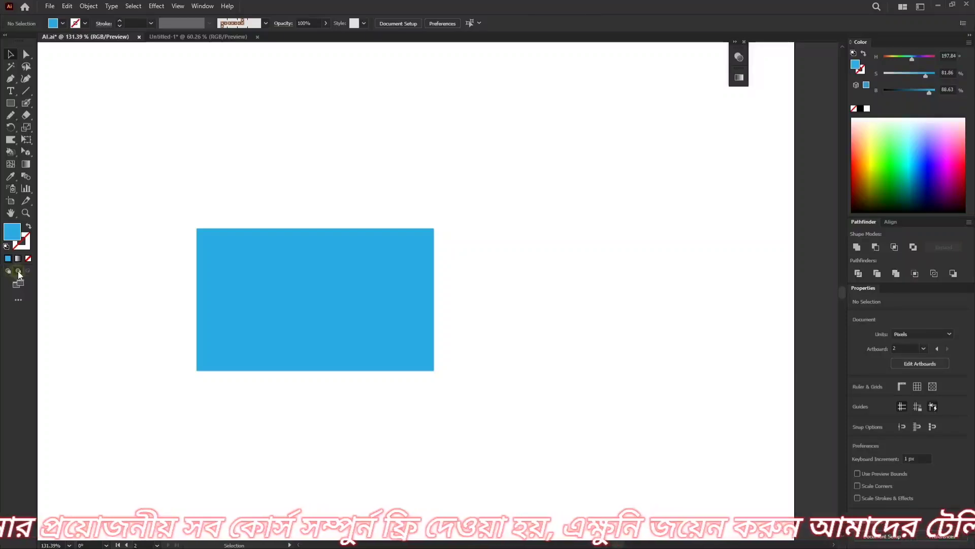
- Select the plain rectangle copy and switch the drawing mode to Draw Inside
left_click_drag(179, 212, 362, 375)
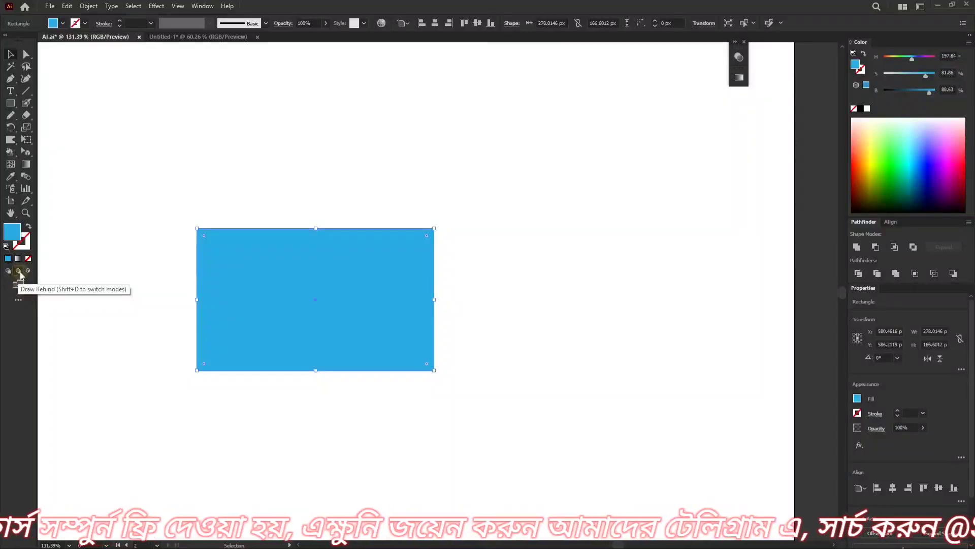
left_click(157, 224)
left_click_drag(165, 194, 209, 240)
left_click(28, 271)
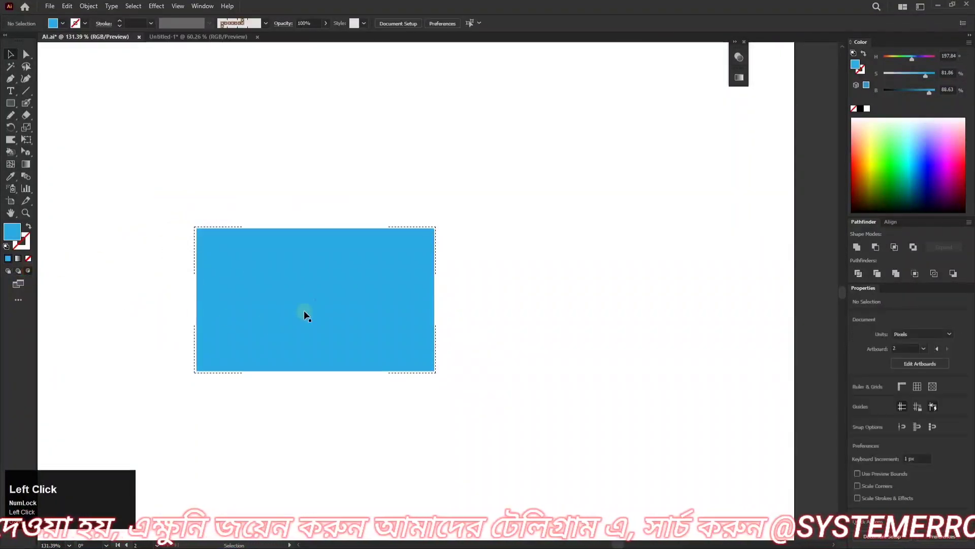
- Draw a curved Pencil shape about 418 × 174 px across the rectangle's lower part, inside the rectangle
left_click(10, 116)
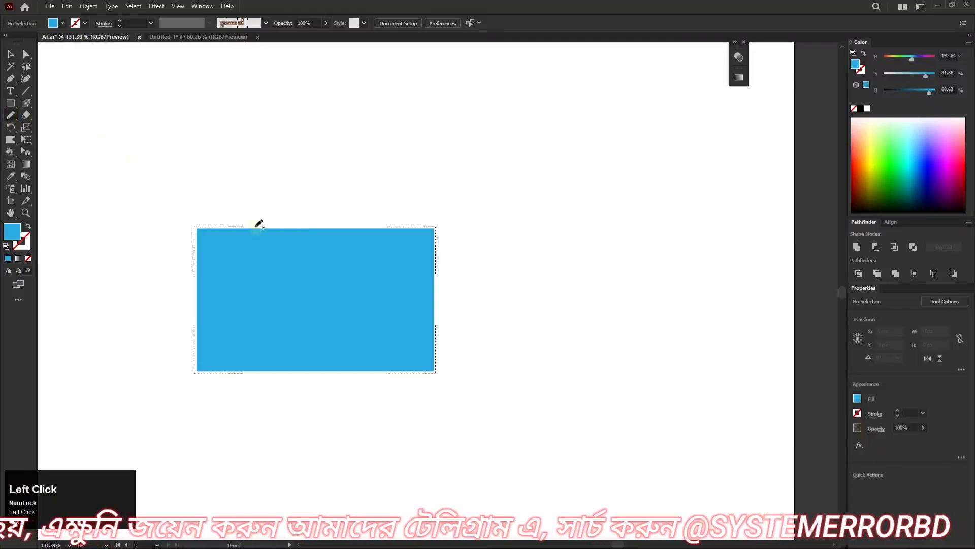
left_click(198, 223, "ctrl")
left_click_drag(332, 298, 214, 165)
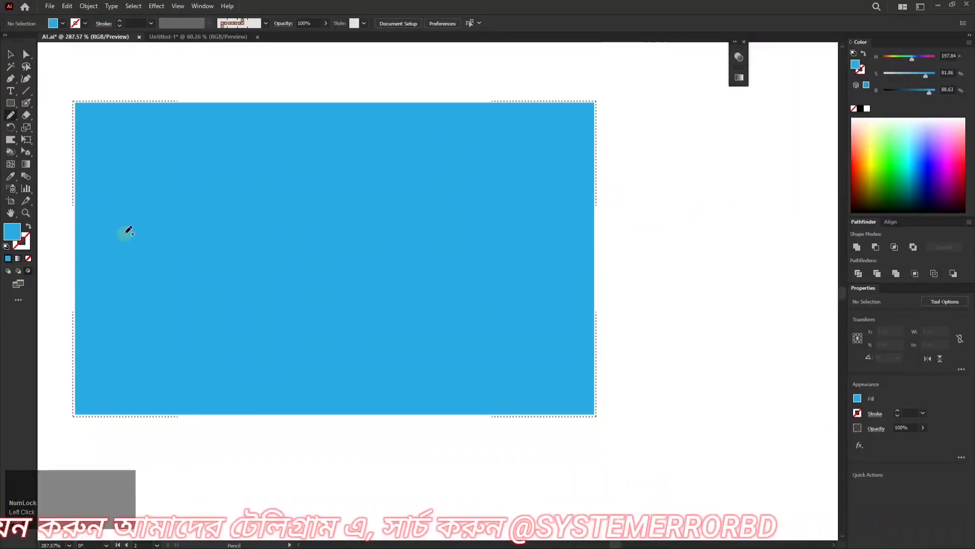
left_click_drag(237, 163, 148, 173)
left_click_drag(175, 161, 199, 212)
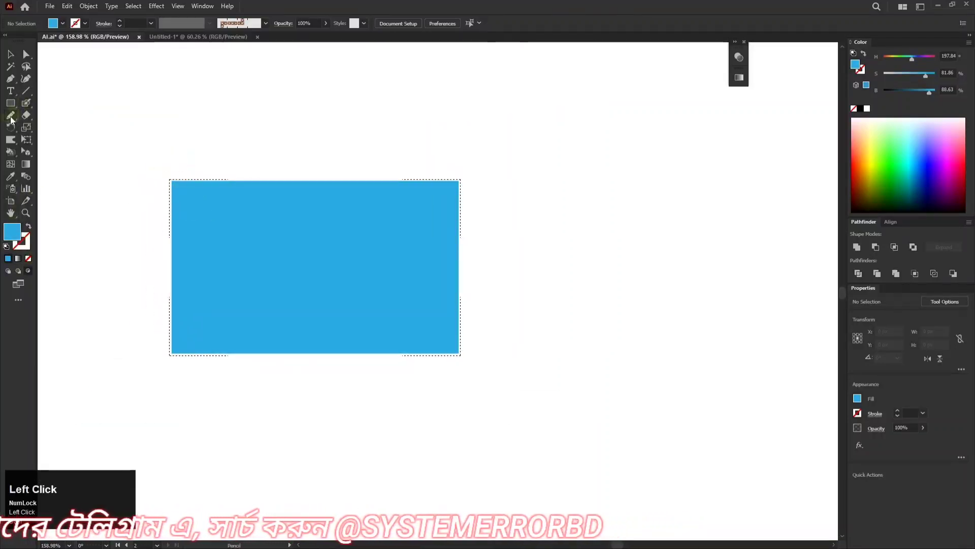
mouse_move(140, 246)
left_mouse_down()
mouse_move(404, 437)
mouse_move(116, 293)
mouse_move(262, 433)
mouse_move(121, 288)
left_mouse_up()
key("ctrl+z")
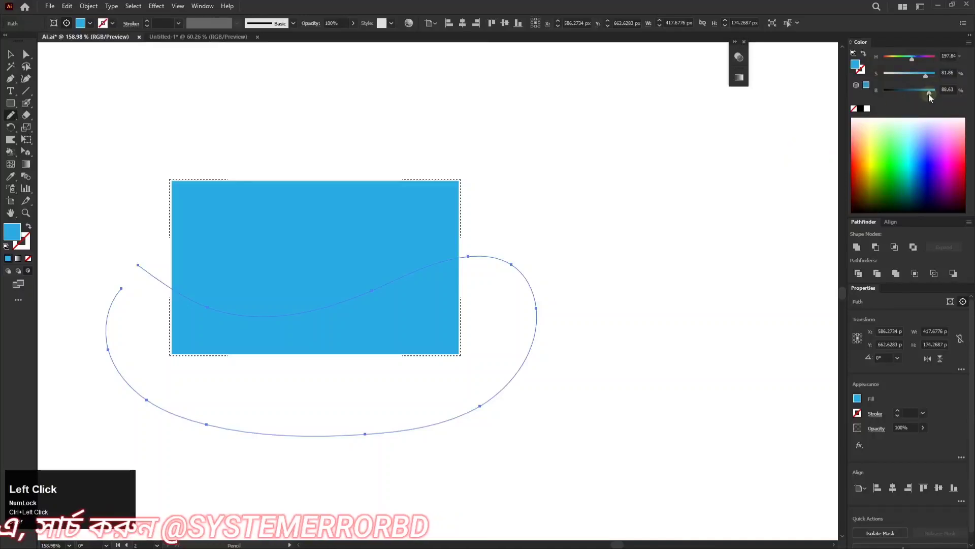
- Darken the new curved shape's fill to about 65% brightness and deselect it
left_click_drag(929, 93, 917, 93)
left_click(10, 56)
left_click(81, 74)
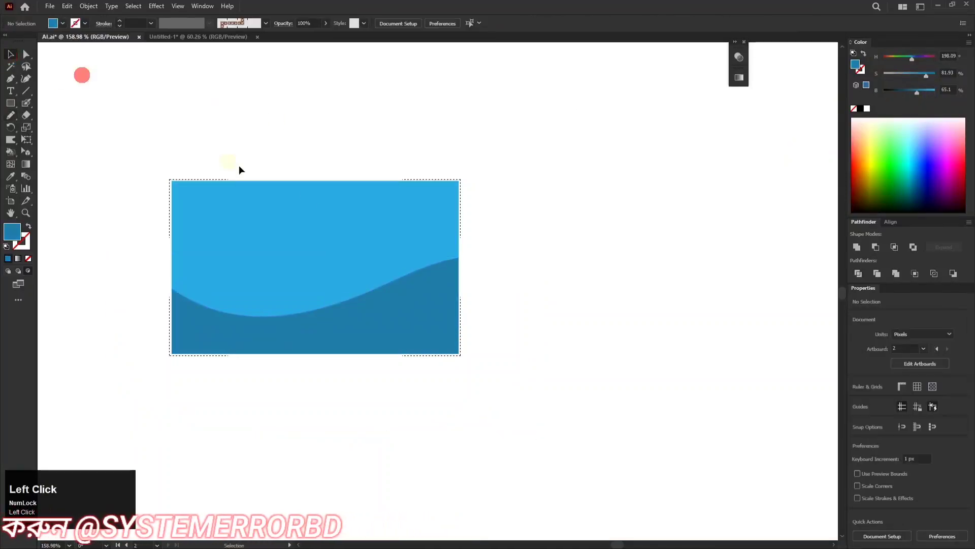
- Select the curved shape inside the rectangle with Direct Selection and apply a Gaussian Blur to soften its edge
key("ctrl+space")
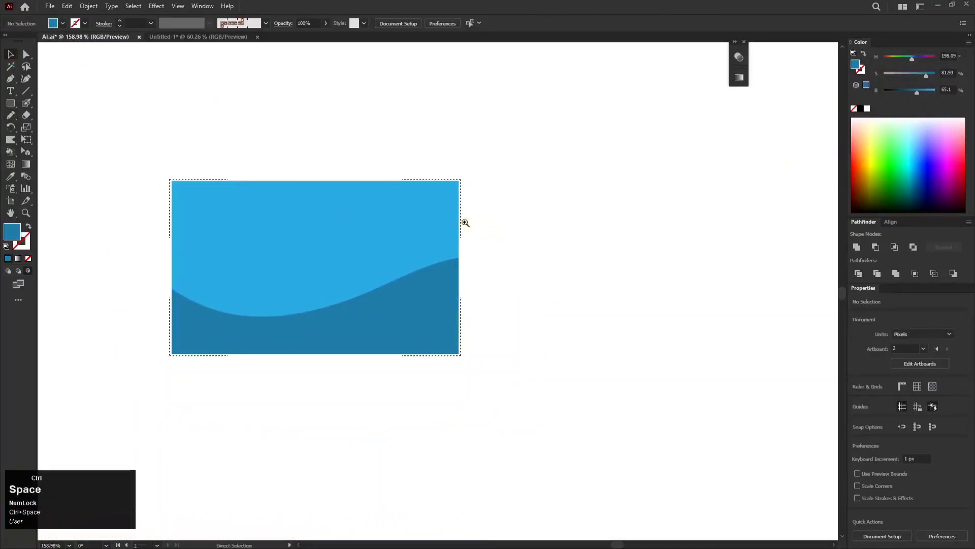
left_click_drag(472, 219, 376, 210)
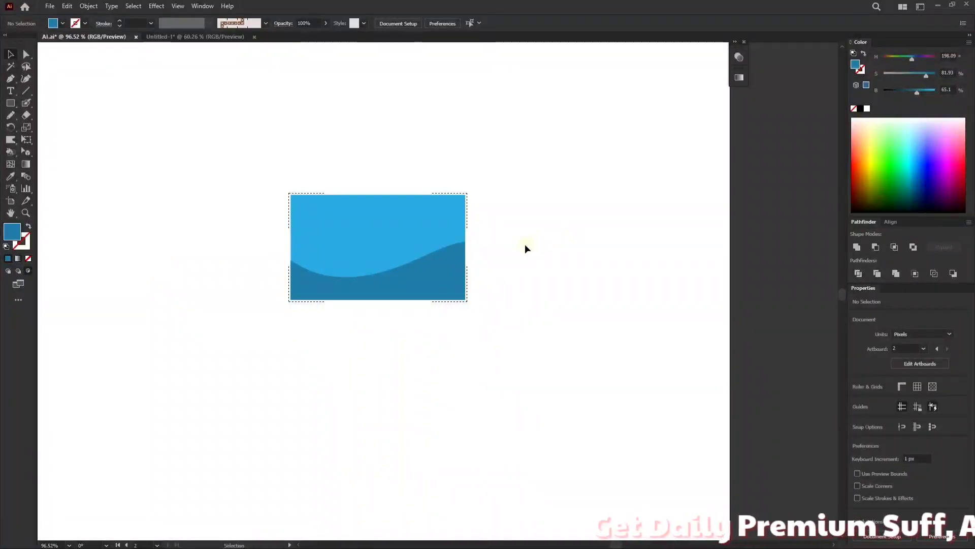
key("a")
left_click(580, 237)
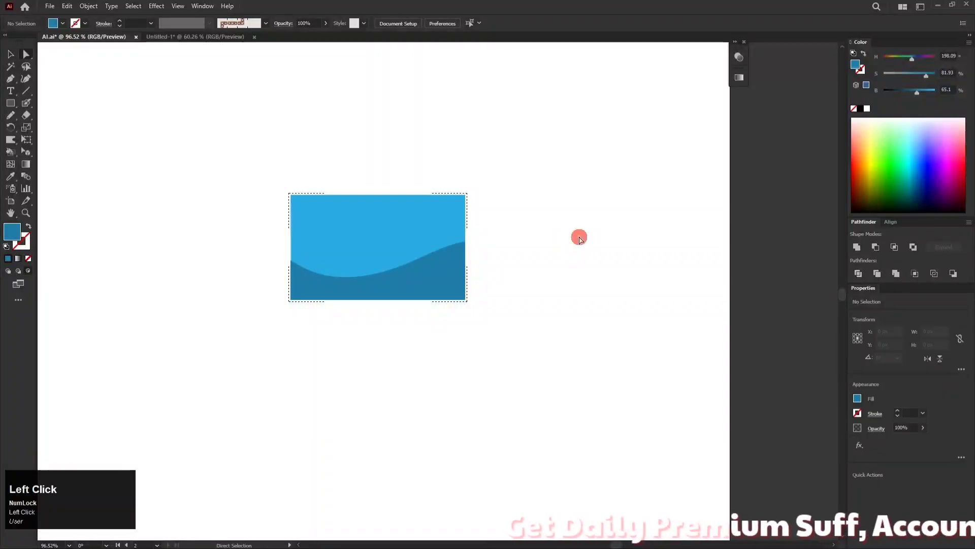
left_click_drag(433, 262, 472, 268)
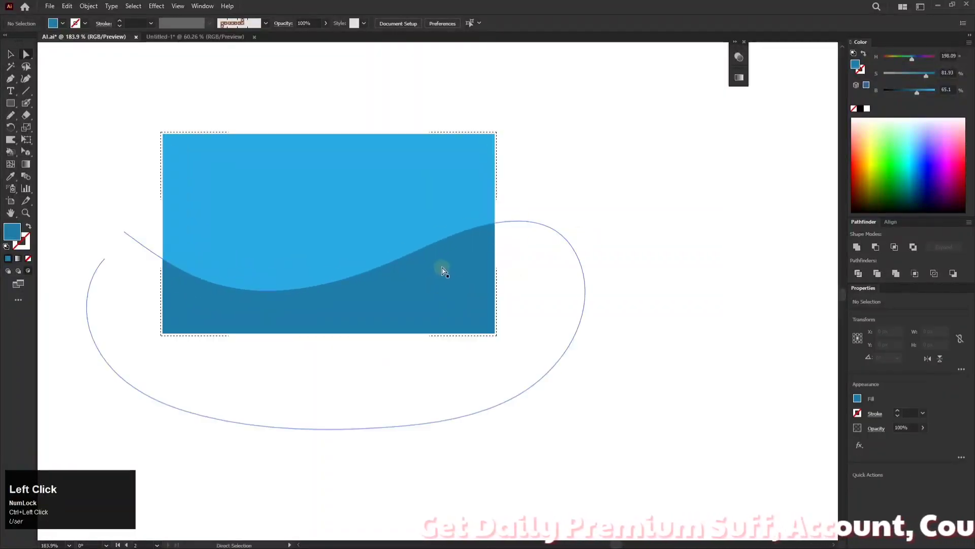
left_click(442, 270)
left_click(161, 7)
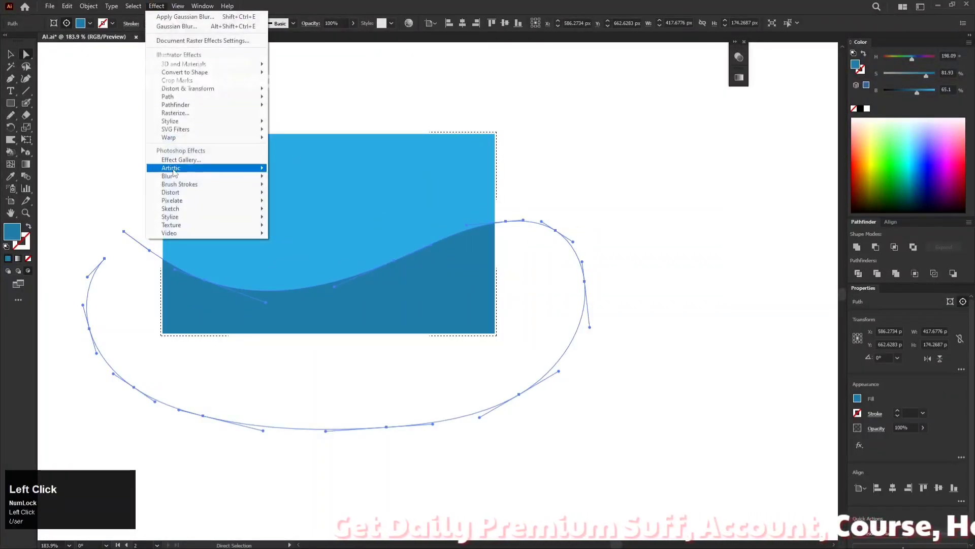
mouse_move(243, 175)
left_click(313, 178)
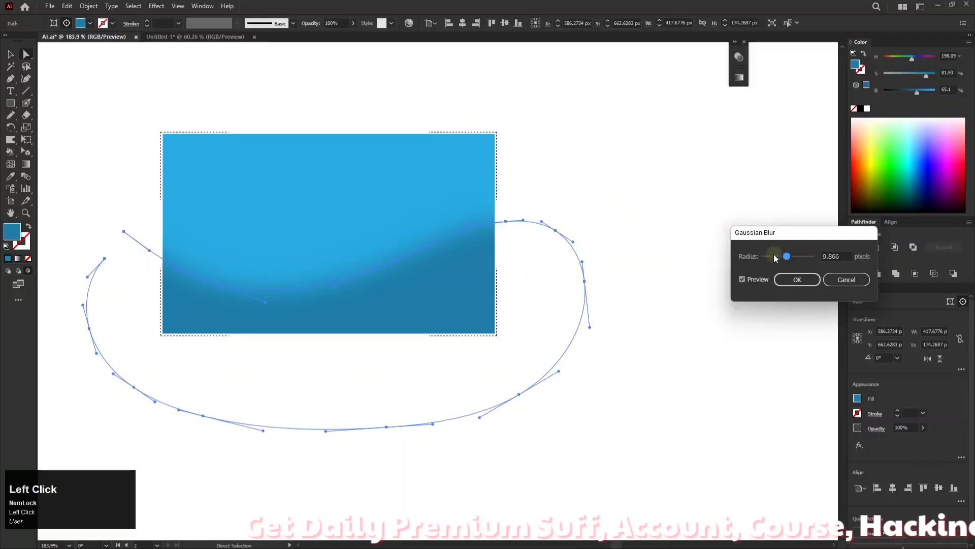
left_click(797, 279)
left_click(734, 265)
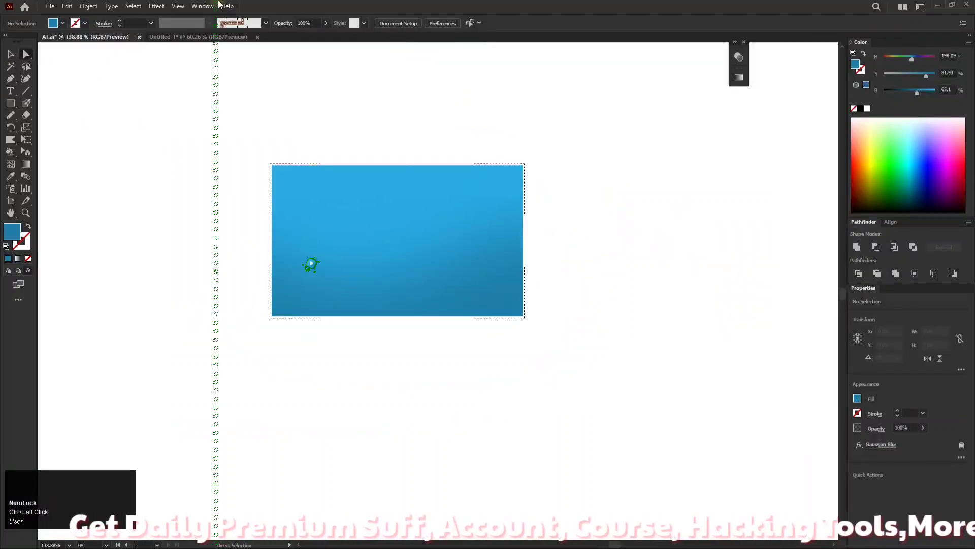
- Undock the Properties panel and float it on the canvas beside the shaded rectangle
left_click(203, 6)
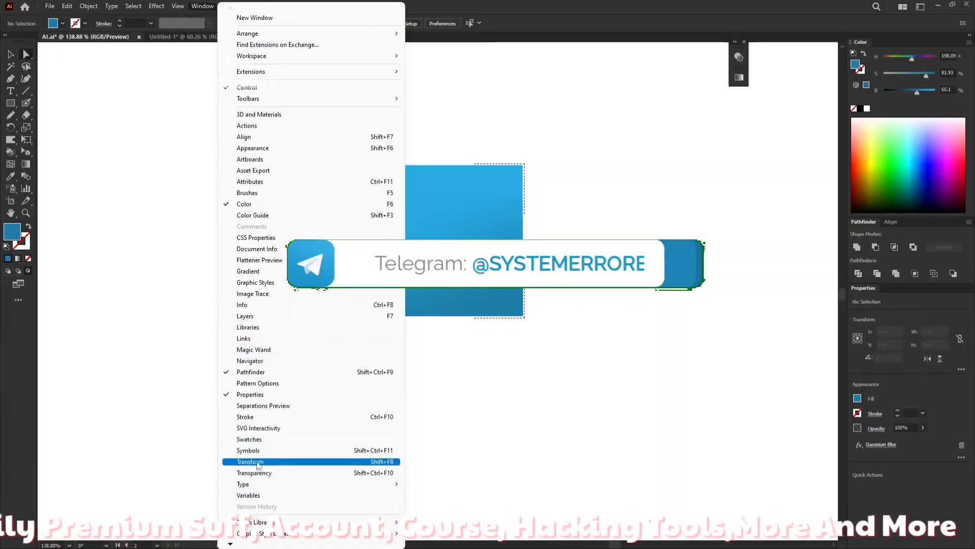
left_click(239, 543)
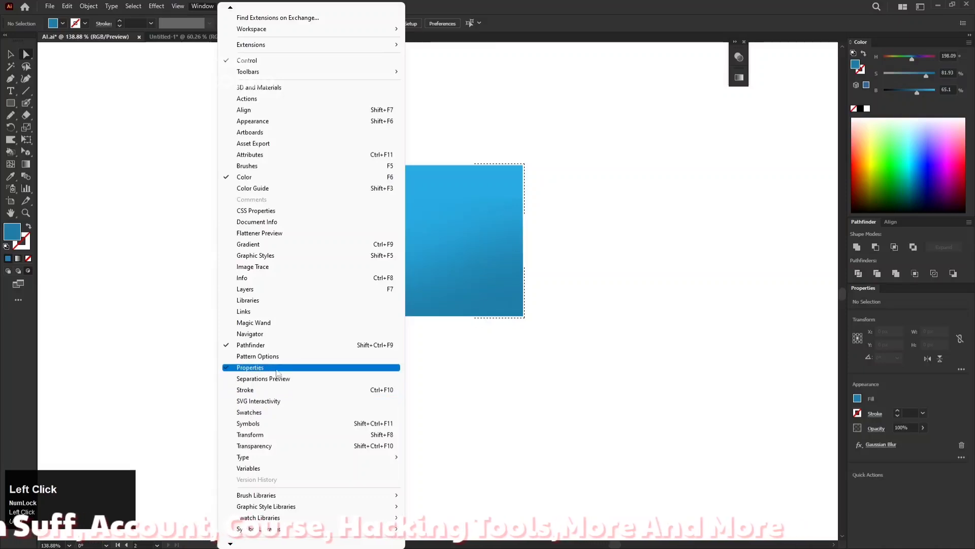
left_click_drag(865, 291, 590, 131)
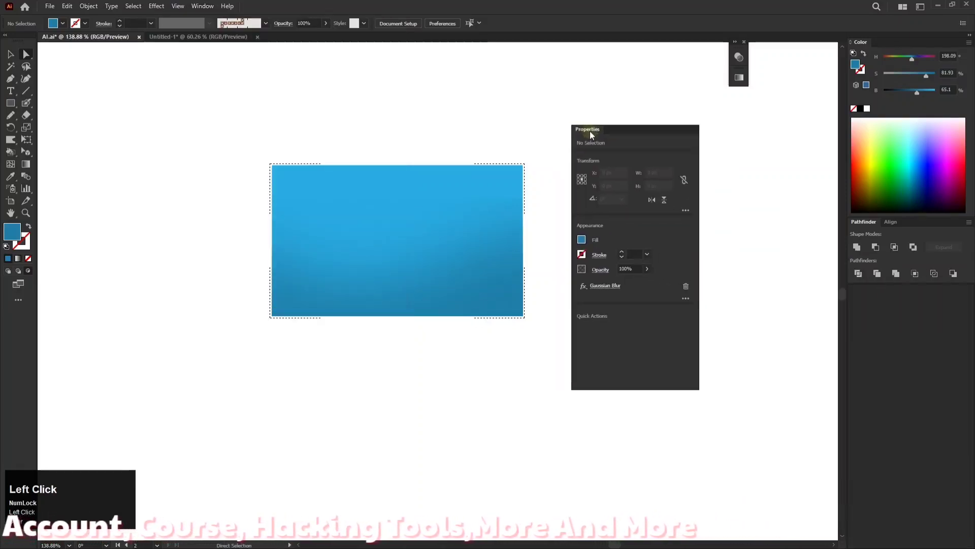
left_click_drag(519, 246, 365, 238)
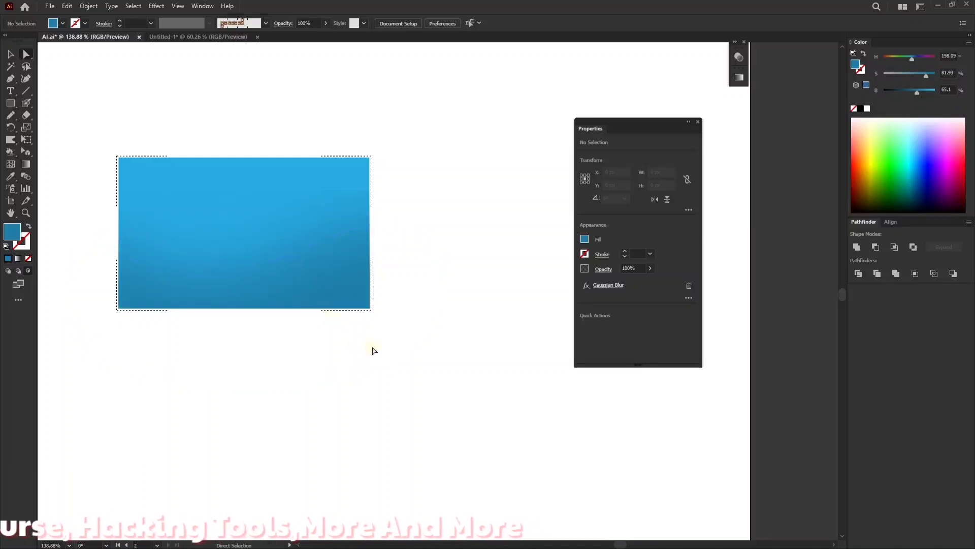
- Reopen the curved shape's Gaussian Blur settings, reduce the radius to about 17 px, apply, and deselect the shape
left_click(348, 290)
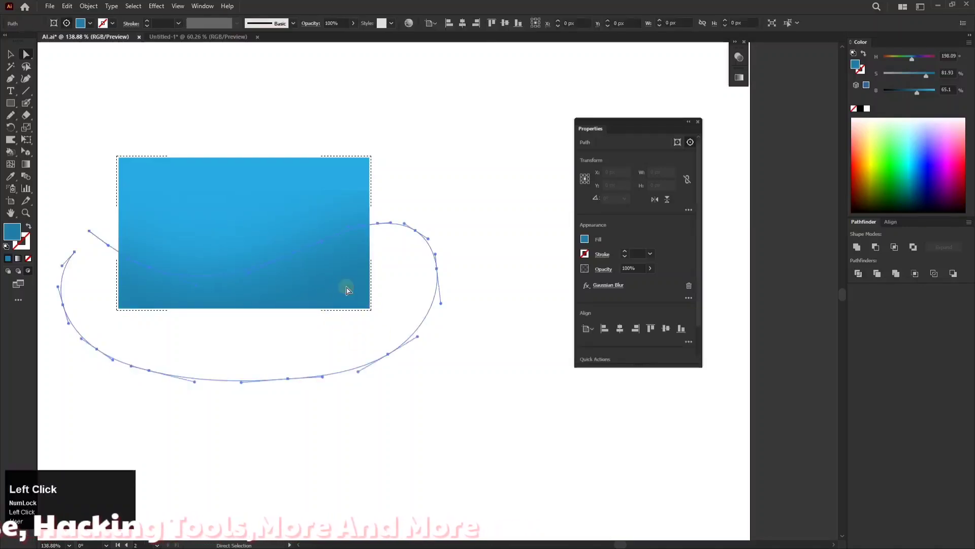
left_click(619, 288)
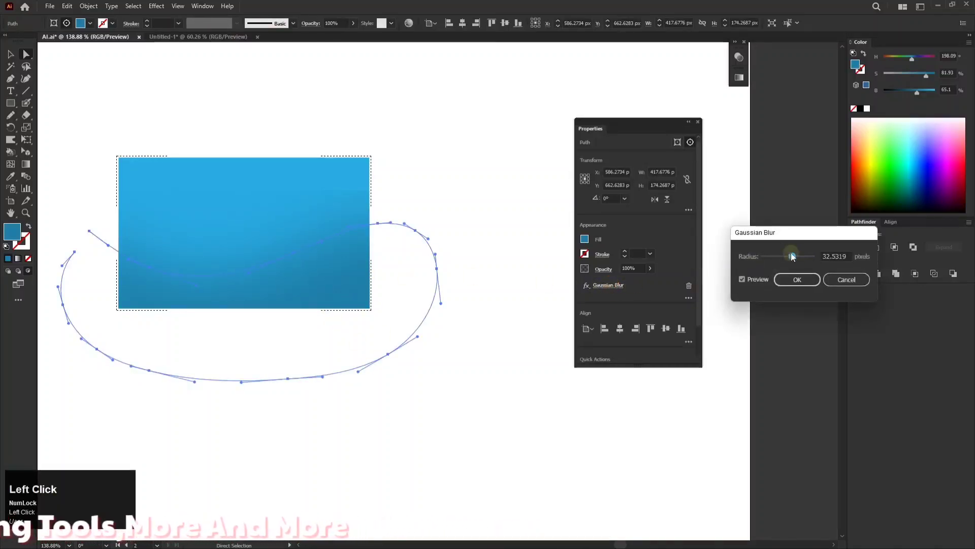
left_click_drag(790, 258, 792, 259)
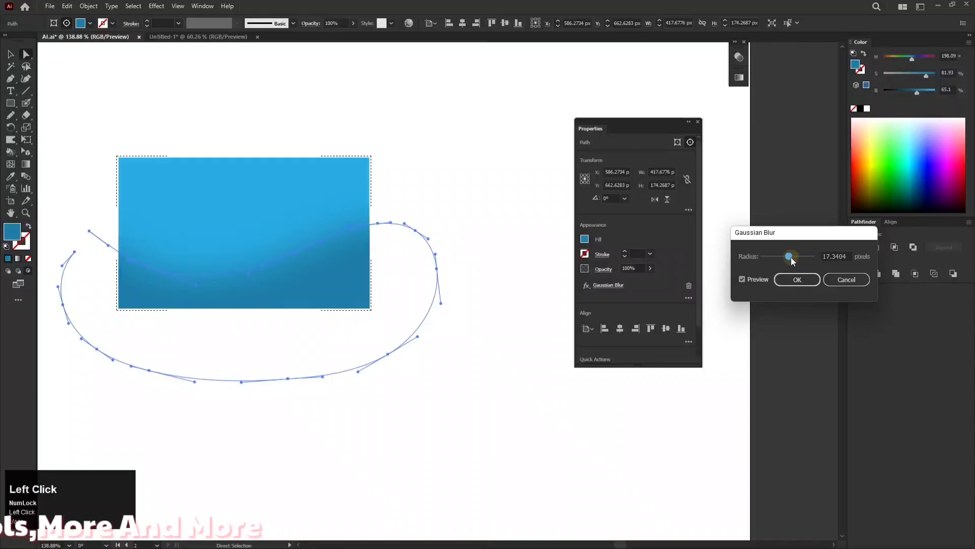
left_click(794, 277)
left_click(480, 182)
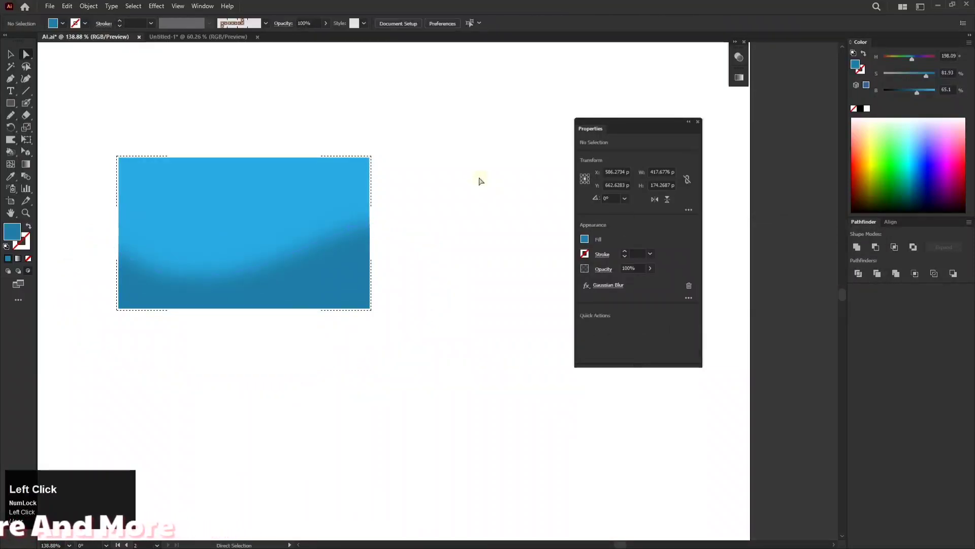
- Close the floating Properties panel, reopen it, and dock it below Pathfinder
left_click_drag(468, 166, 442, 204)
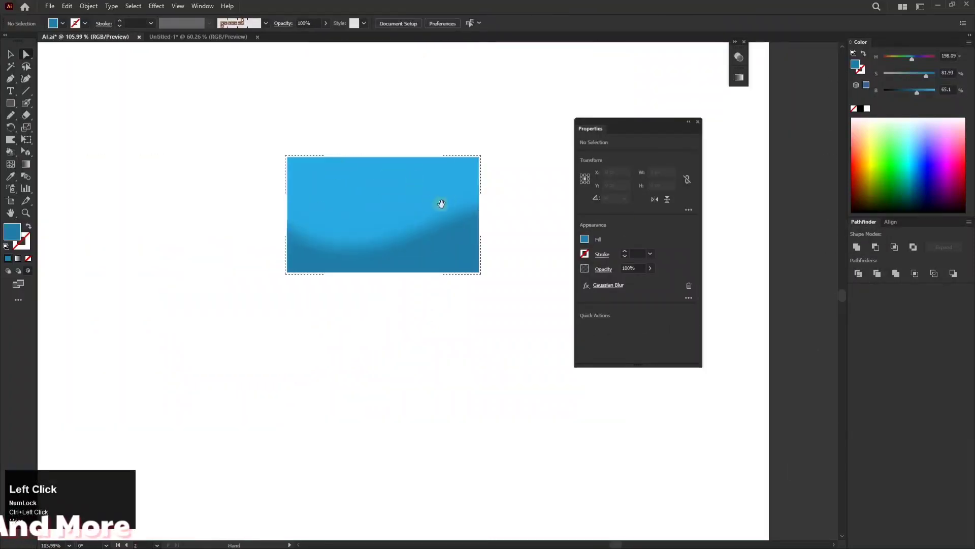
left_click(695, 122)
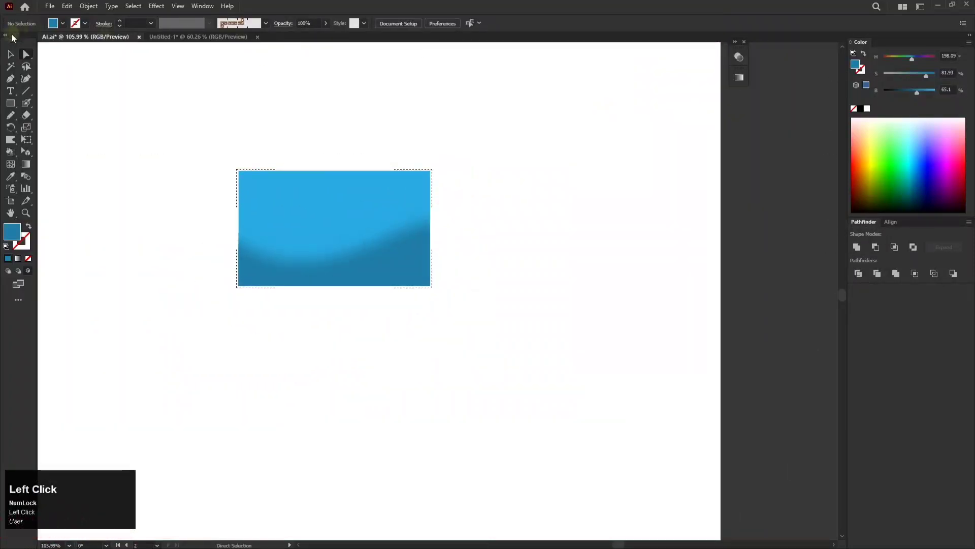
left_click(202, 6)
left_click(251, 367)
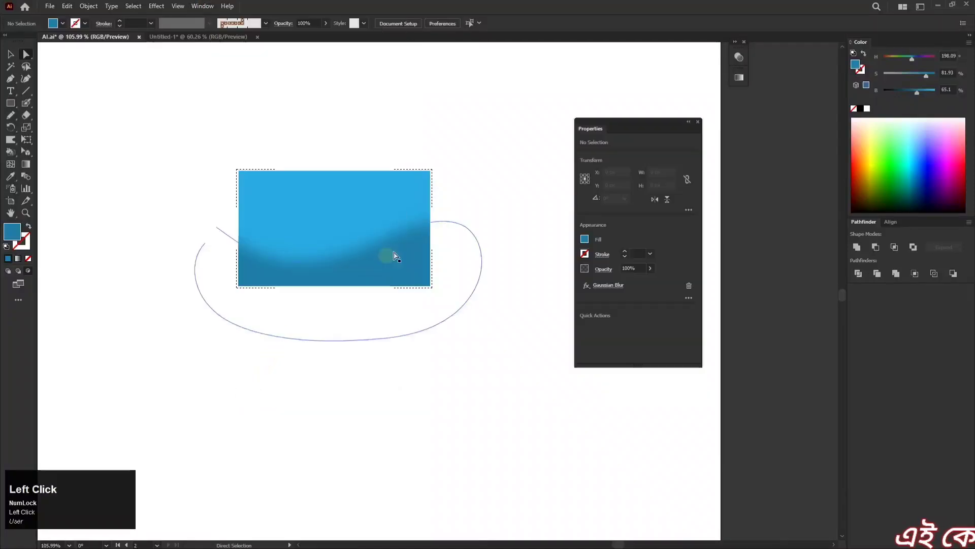
left_click_drag(648, 142, 911, 291)
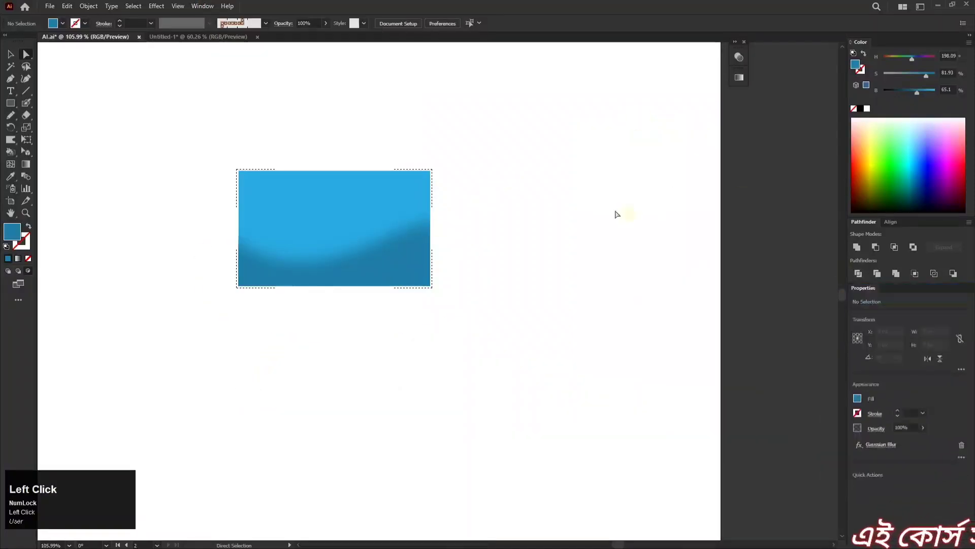
- Select the grouped character illustration on the first artboard and ungroup it
left_click(11, 53)
left_click_drag(443, 138, 204, 163)
left_click_drag(244, 170, 412, 271)
left_click_drag(413, 236, 500, 186)
left_click_drag(316, 144, 425, 104)
left_click_drag(426, 101, 483, 255)
left_click_drag(399, 179, 449, 165)
left_click(287, 211)
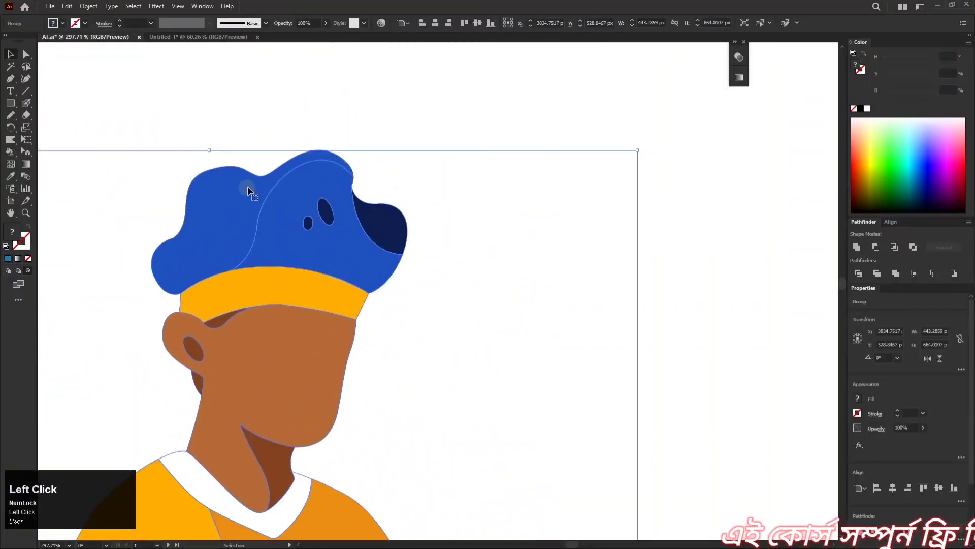
left_click_drag(409, 220, 254, 171)
right_click(356, 210)
left_click(392, 298)
left_click(577, 232)
- Check that the ungrouped character's face can be selected on its own, and deselect it
left_click(369, 234)
left_click(300, 255)
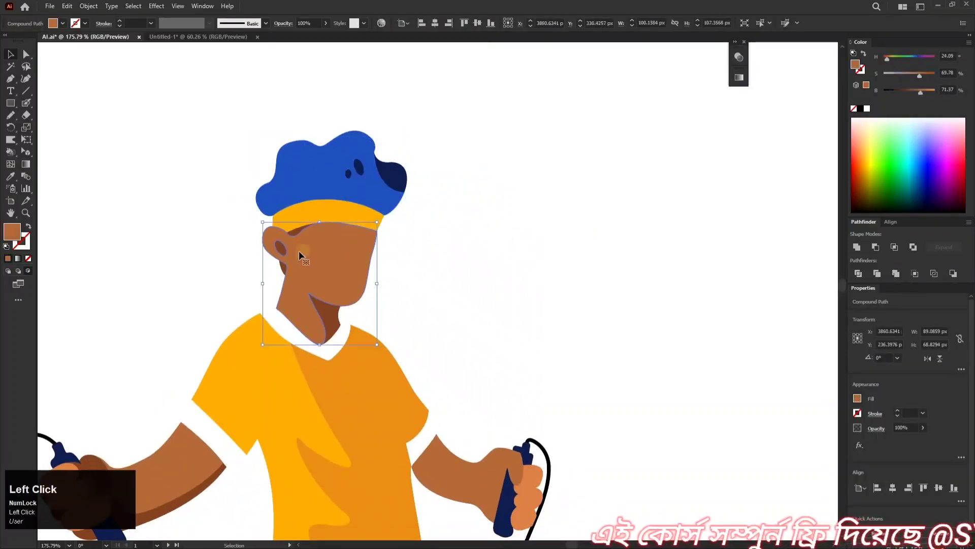
left_click(172, 294)
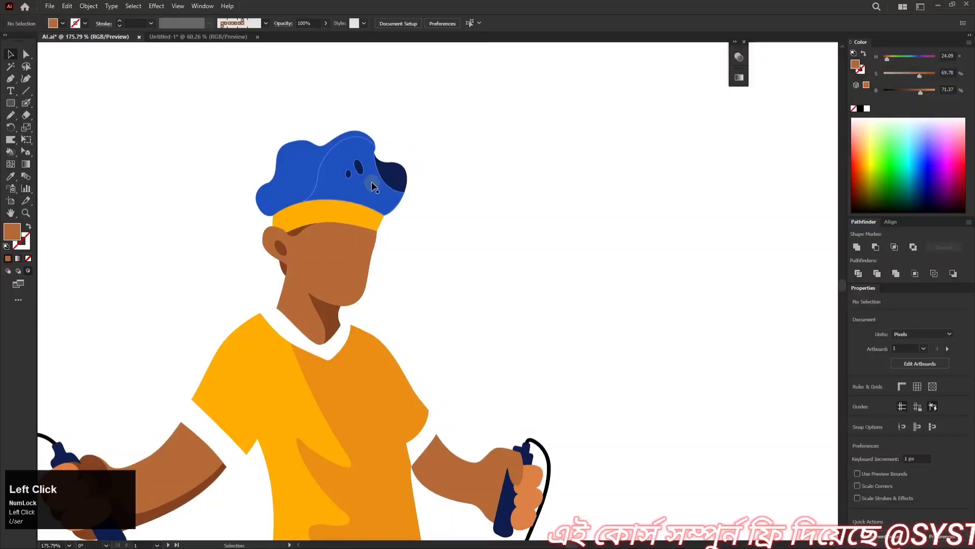
- Select the back section of the character's blue hair, switch the drawing mode to Draw Inside, and leave nothing selected
left_click_drag(345, 142, 469, 155)
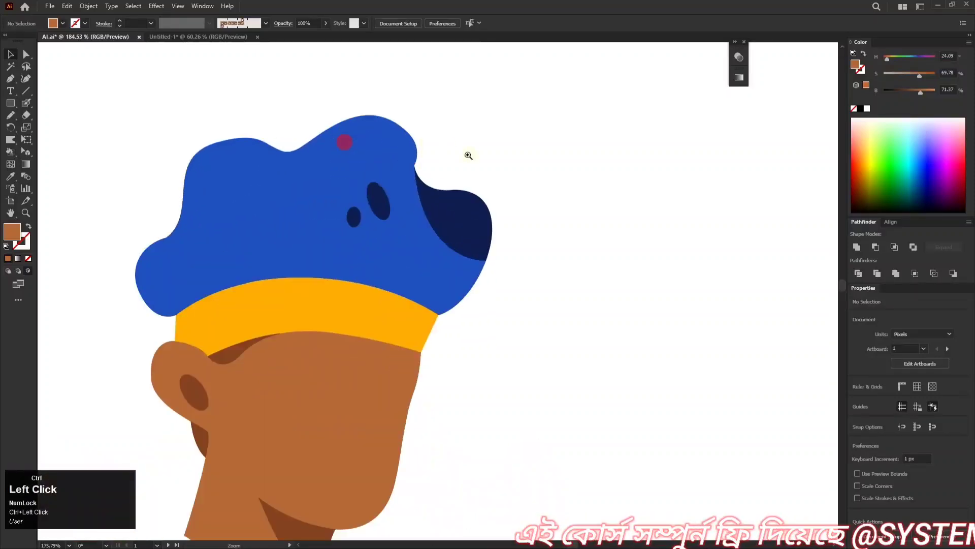
left_click(265, 200)
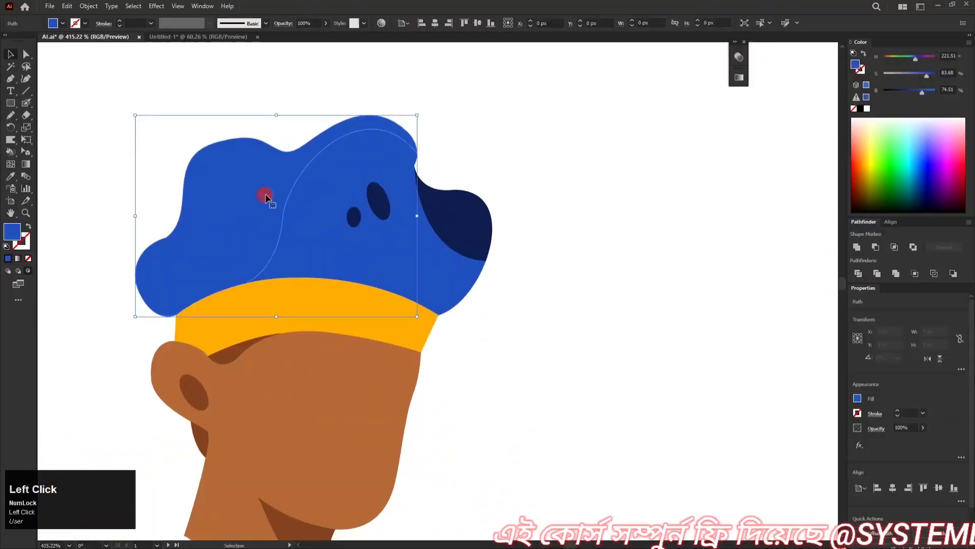
left_click(28, 271)
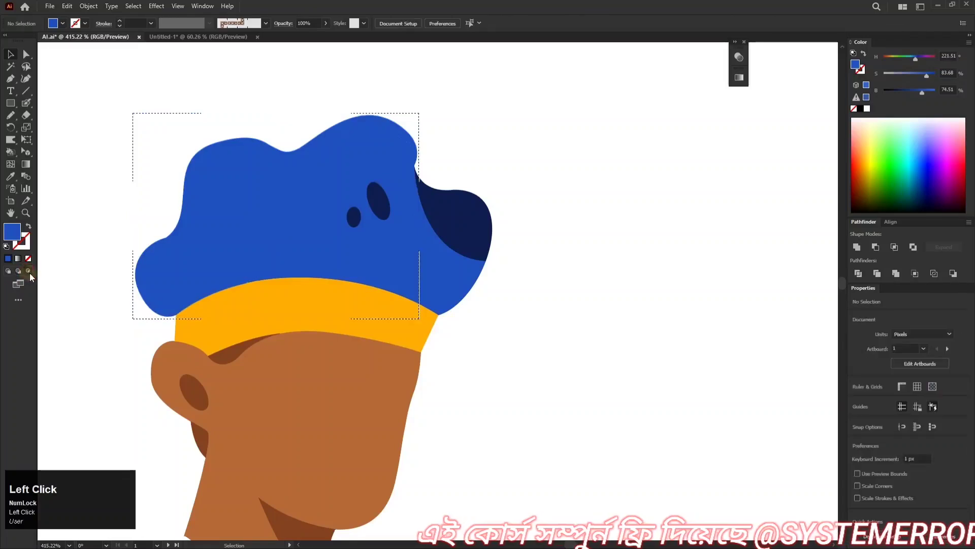
scroll(292, 178, "down", 1)
left_click(279, 178)
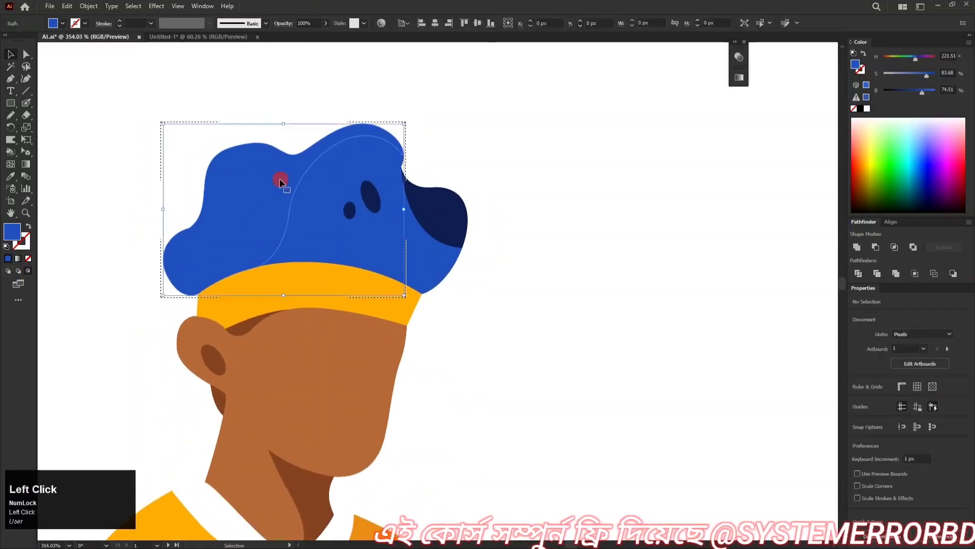
left_click(129, 169)
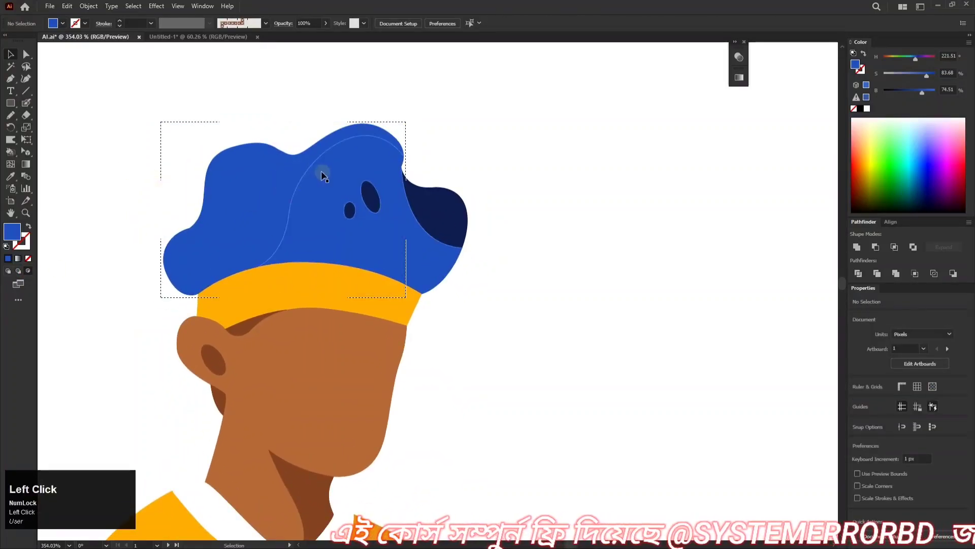
- Draw a curved Pencil shape about 105 × 100 px inside the back hair and darken its fill to about 64% brightness
key("ctrl+y")
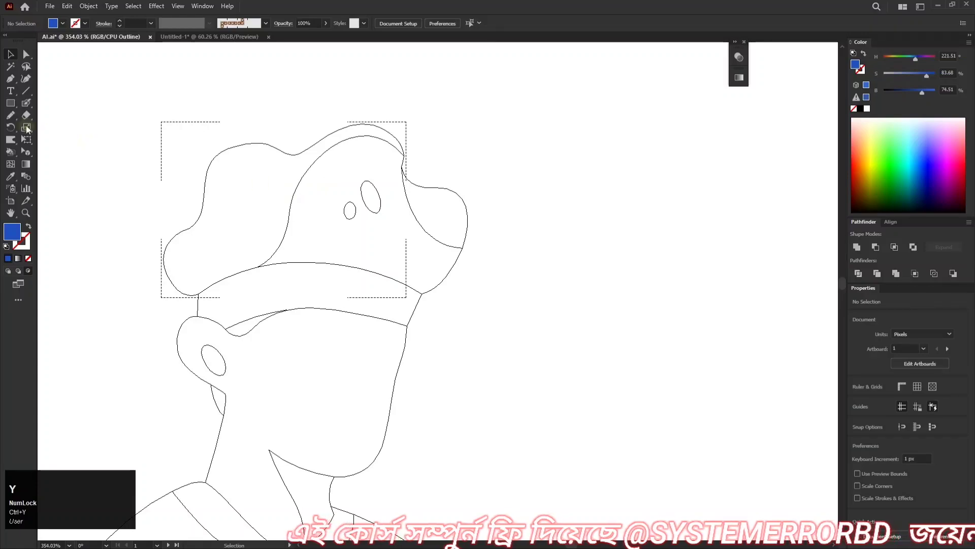
left_click(11, 115)
mouse_move(338, 151)
left_mouse_down()
mouse_move(268, 213)
mouse_move(396, 239)
mouse_move(395, 151)
left_mouse_up()
key("ctrl+y")
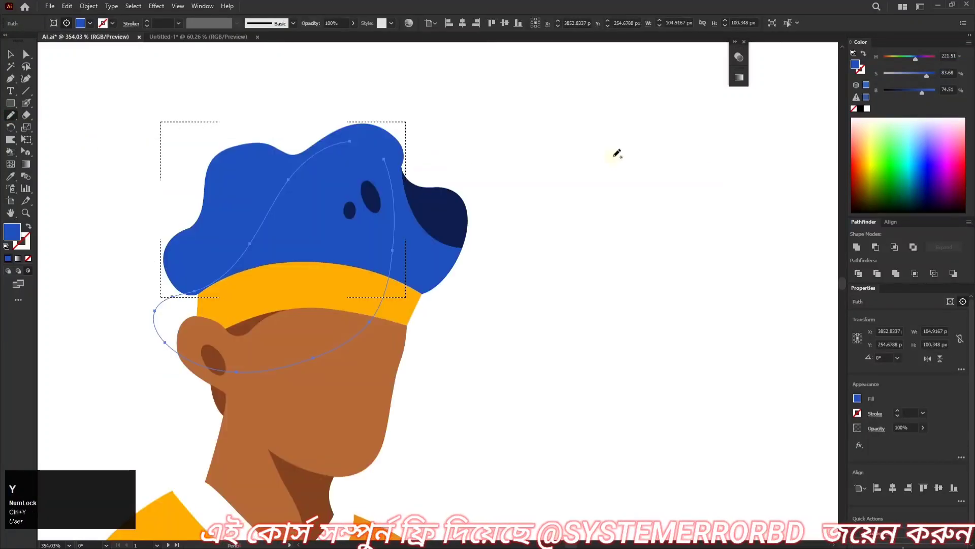
left_click_drag(923, 95, 918, 95)
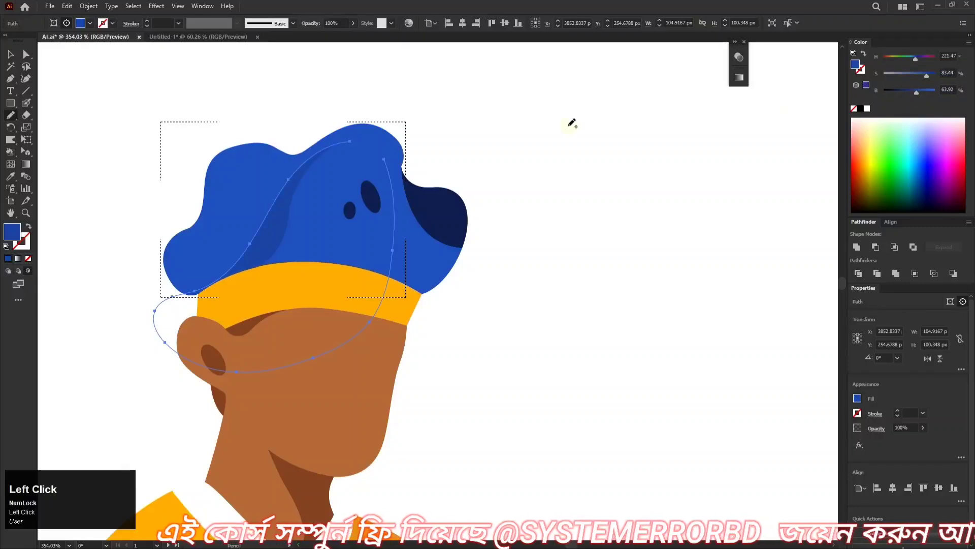
left_click_drag(419, 136, 380, 143)
left_click_drag(323, 196, 357, 191)
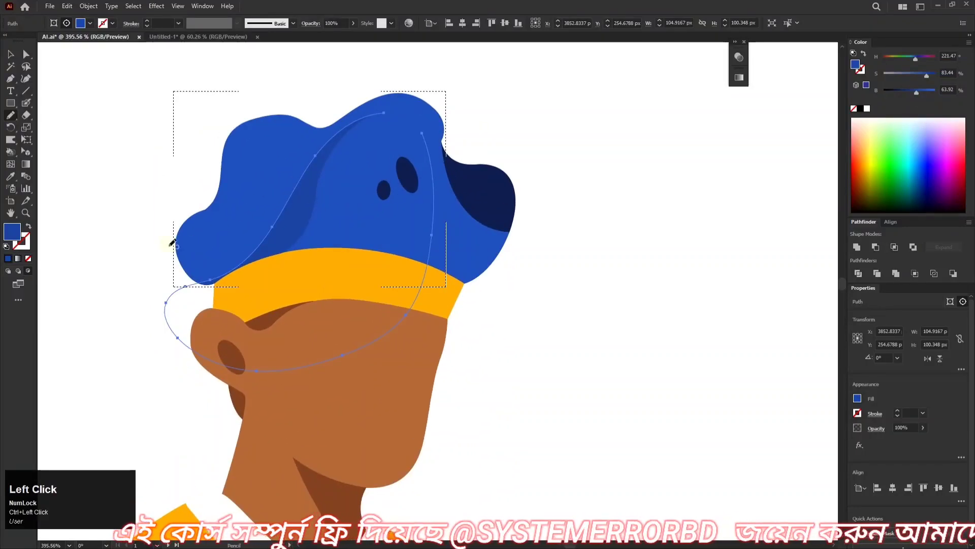
- Shorten the curved hair shape to about 93 px high and delete it
key("v")
left_click_drag(297, 372, 301, 351)
mouse_move(350, 290)
left_mouse_down()
mouse_move(253, 304)
mouse_move(333, 293)
left_mouse_up()
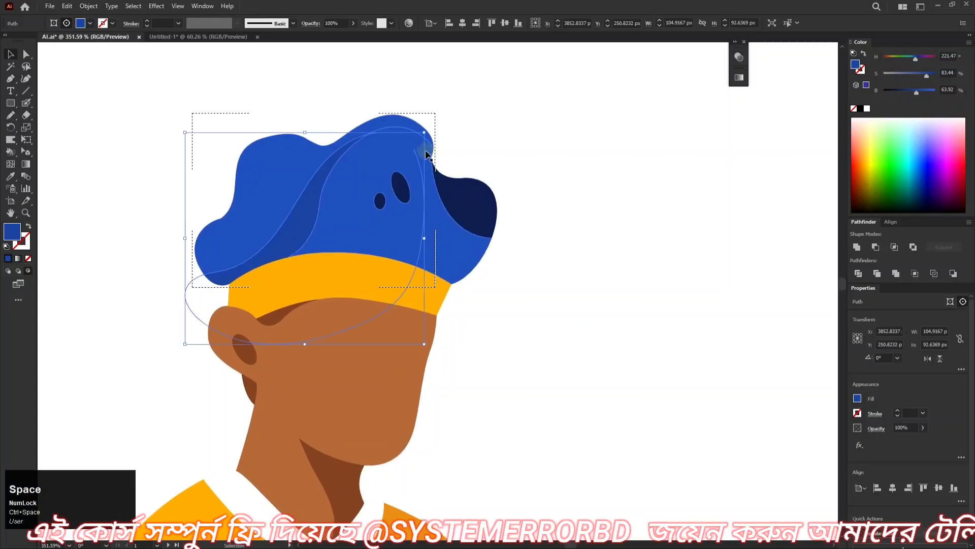
left_click(423, 166)
- Redraw the curved shading with the Pencil inside the back hair in Outline view, about 98 × 95 px, and return to Preview
key("ctrl+y")
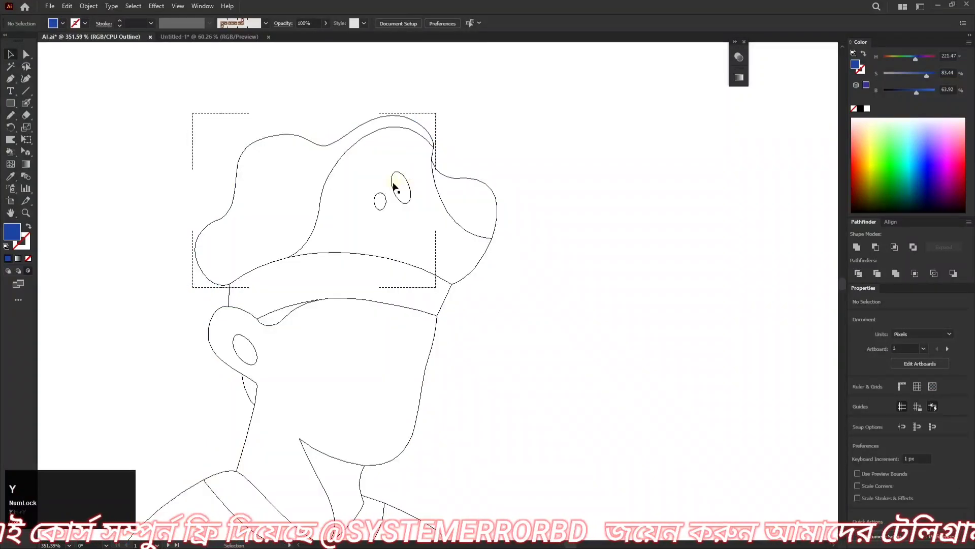
key("n")
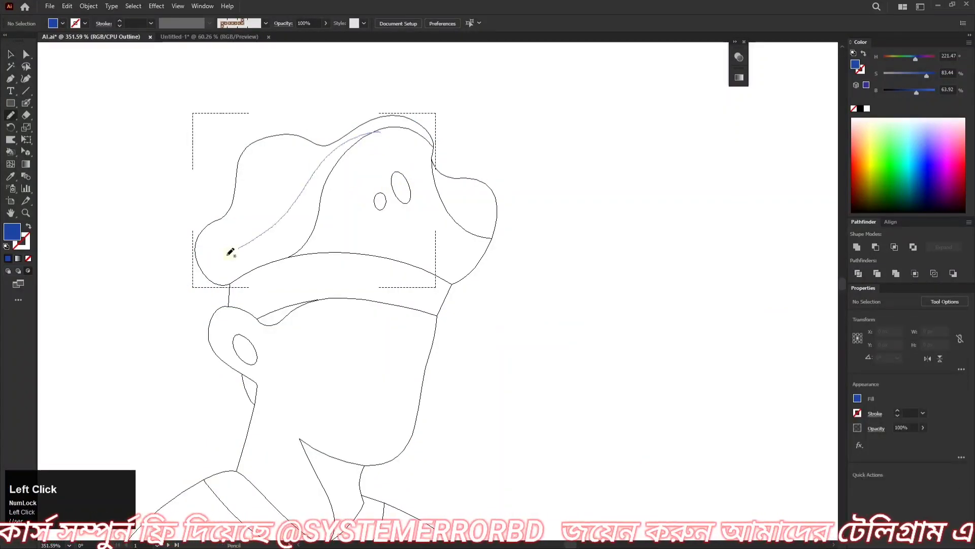
left_click_drag(228, 255, 420, 155)
key("ctrl+z")
mouse_move(366, 137)
left_mouse_down()
mouse_move(272, 253)
mouse_move(390, 206)
mouse_move(353, 213)
mouse_move(427, 202)
mouse_move(418, 202)
left_mouse_up()
key("ctrl+y")
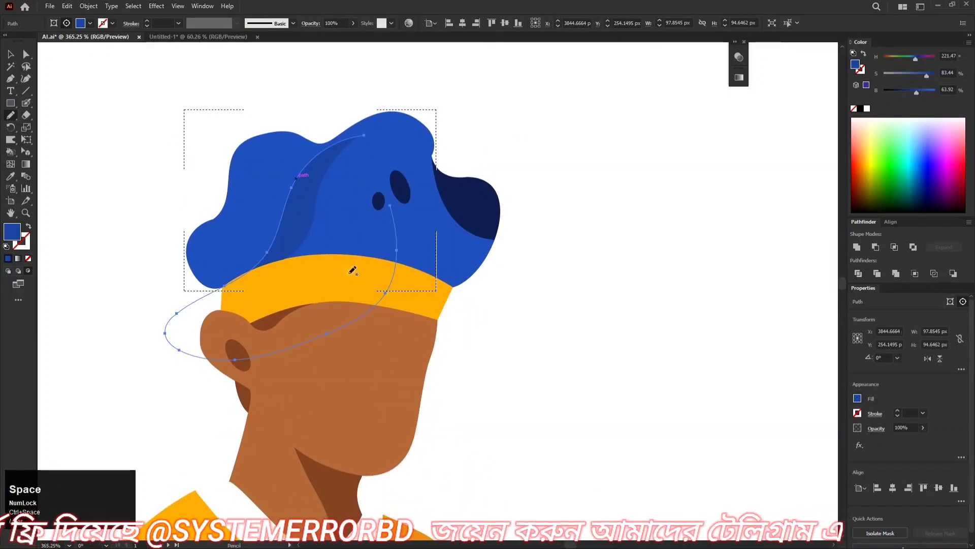
- Select the new shading shape inside the hair's clip group and reduce its height to about 87 px
key("v")
left_click(281, 348)
left_click(294, 231)
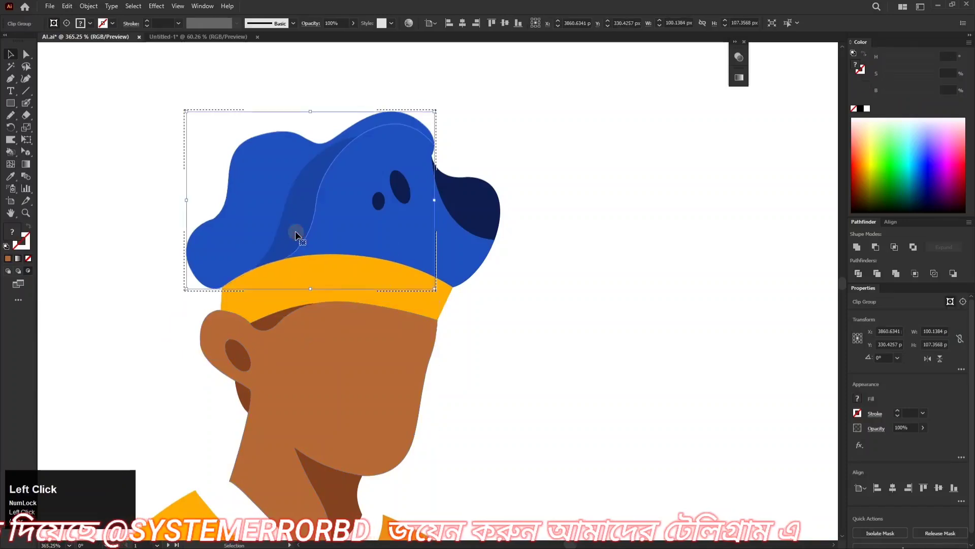
key("a")
left_click(315, 181)
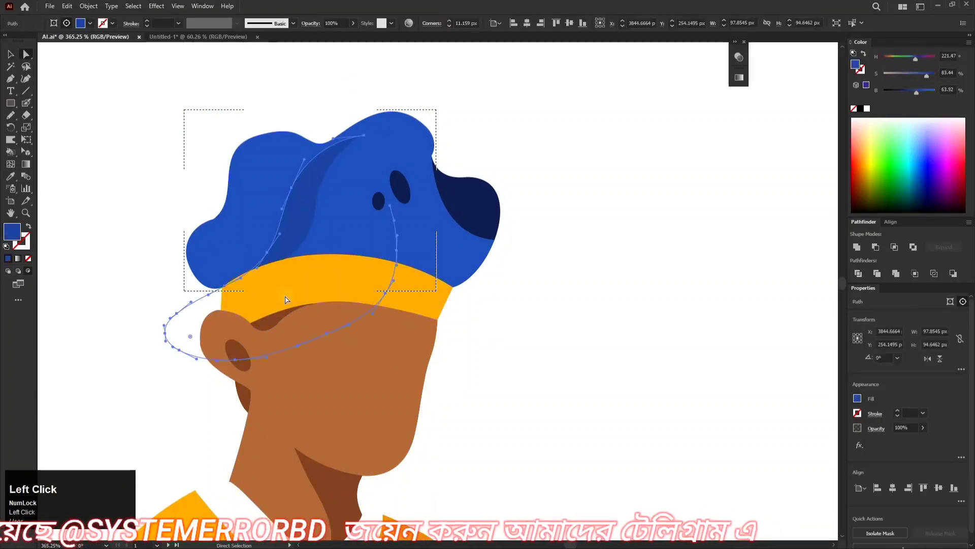
key("v")
left_click(279, 359)
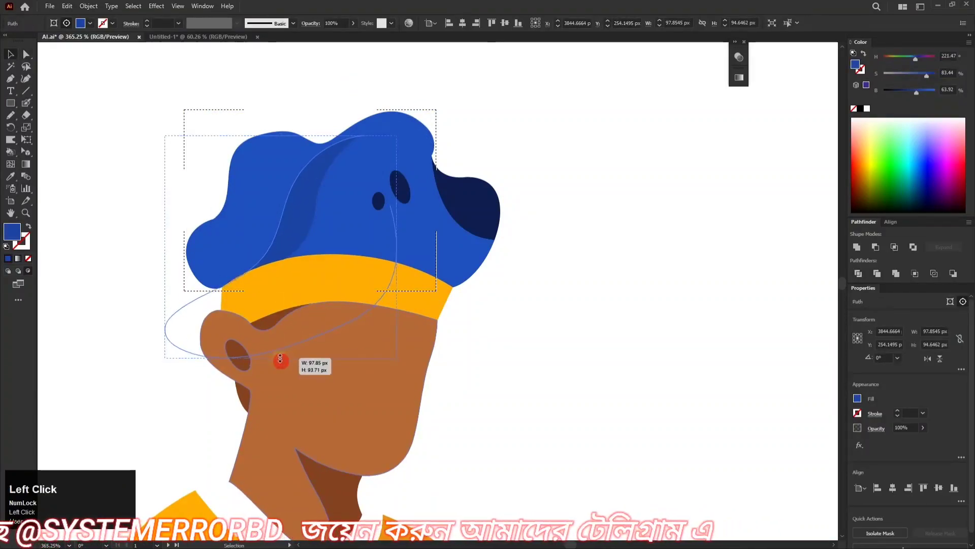
left_click(320, 249, "ctrl+alt")
left_click_drag(251, 272, 273, 261)
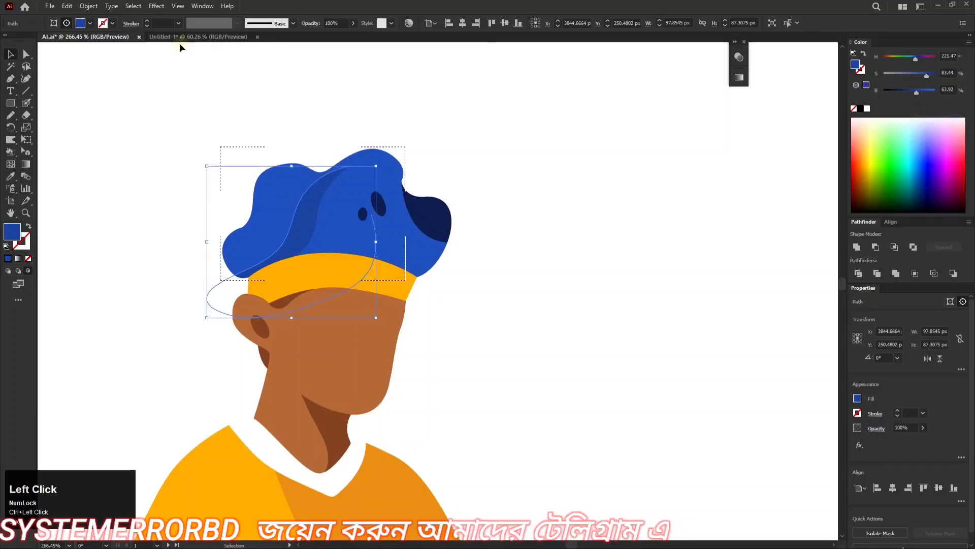
- Apply a Gaussian Blur with a radius of about 9.2 pixels to the back hair's shading shape
left_click(157, 6)
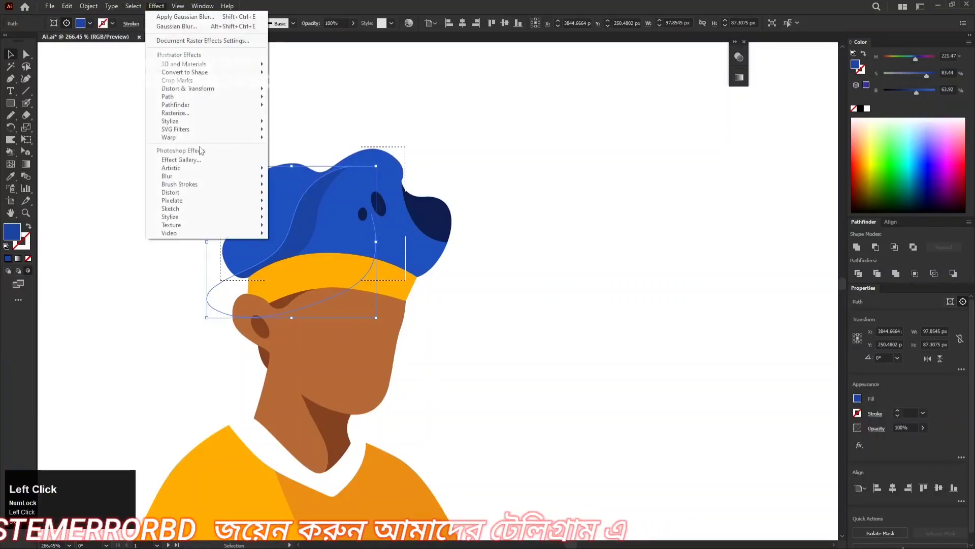
mouse_move(181, 178)
left_click(292, 178)
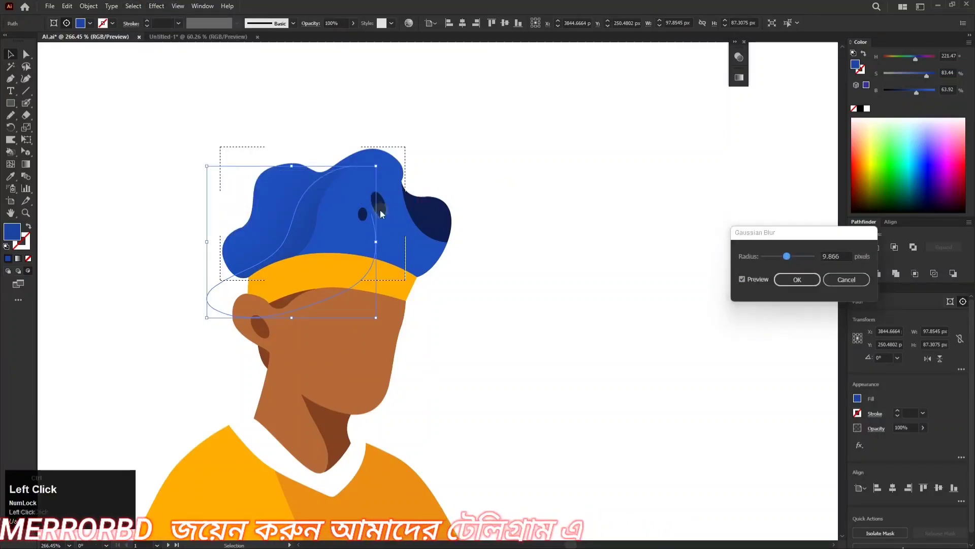
left_click_drag(788, 256, 787, 258)
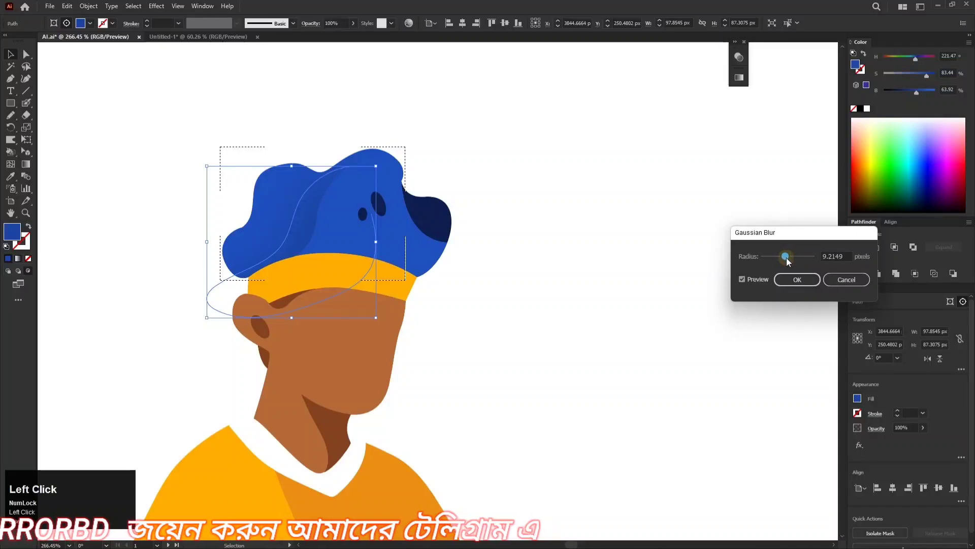
left_click(795, 281)
- Darken the blurred back hair shading to about 56% brightness and deselect it
key("ctrl+space")
left_click_drag(488, 238, 460, 242)
left_click_drag(916, 94, 909, 94)
key("ctrl+space")
left_click_drag(627, 166, 661, 168)
key("ctrl+z")
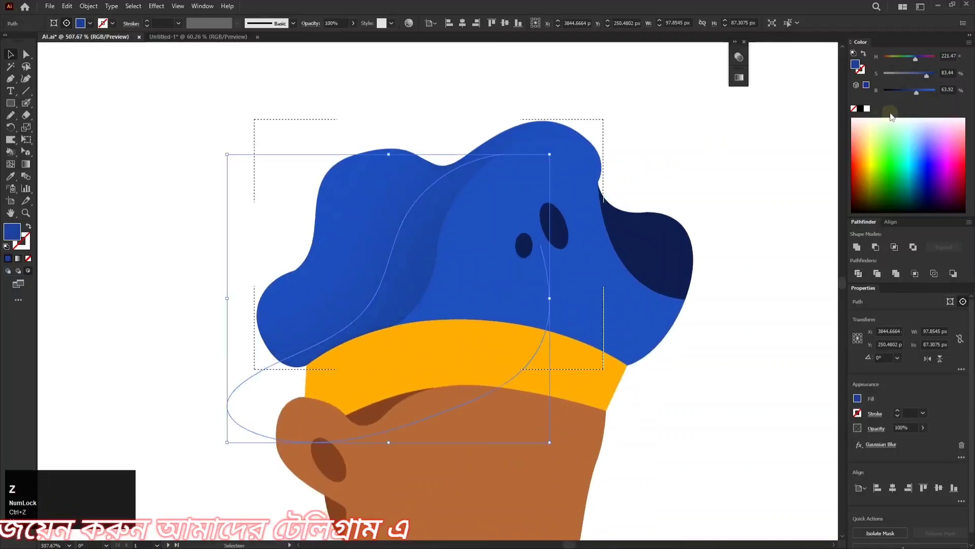
left_click_drag(913, 98, 912, 98)
key("ctrl+space")
left_click_drag(651, 212, 527, 218)
left_click_drag(662, 186, 630, 175)
left_click(543, 186)
- Draw a Pencil shading shape about 143 × 55 px inside the front hair along the headband and darken its fill to about 51% brightness
key("ctrl+space")
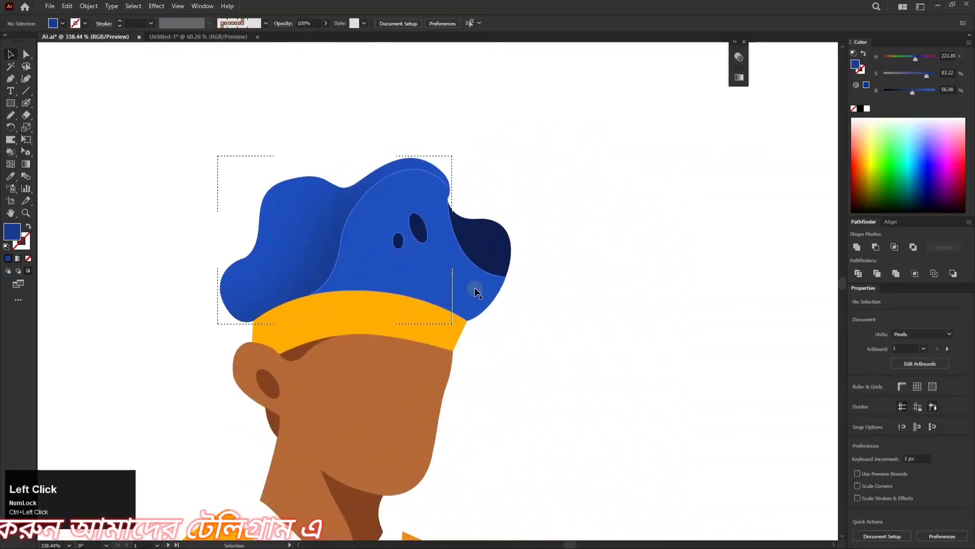
left_click(491, 285)
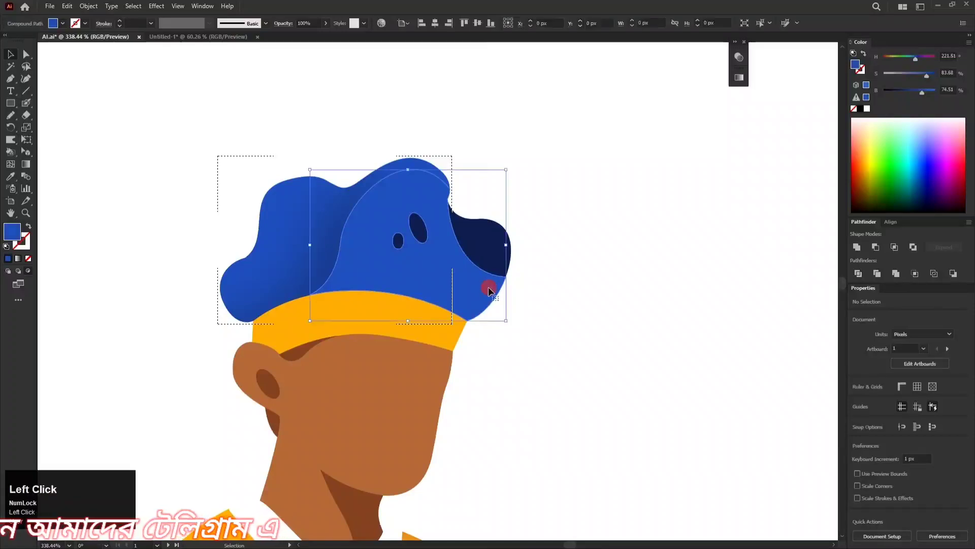
left_click(19, 272)
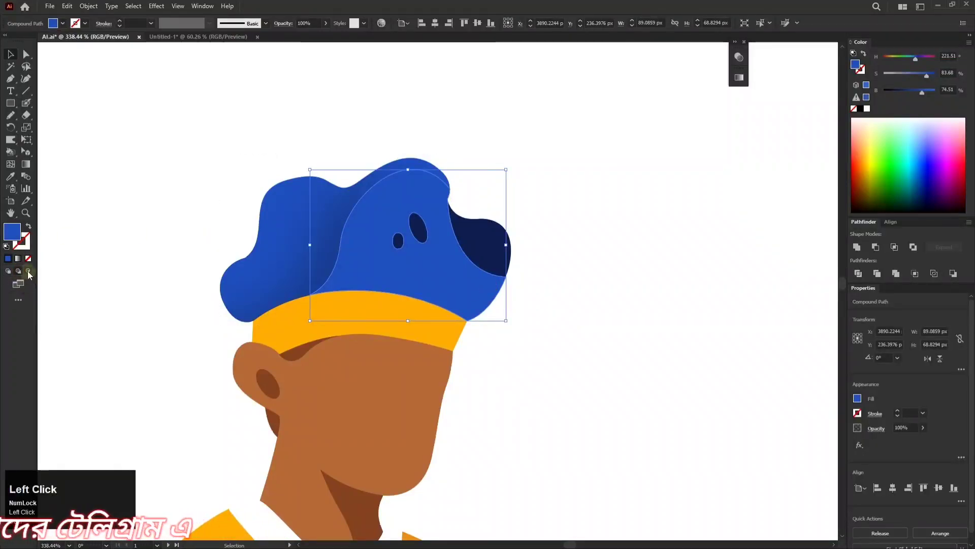
left_click(28, 270)
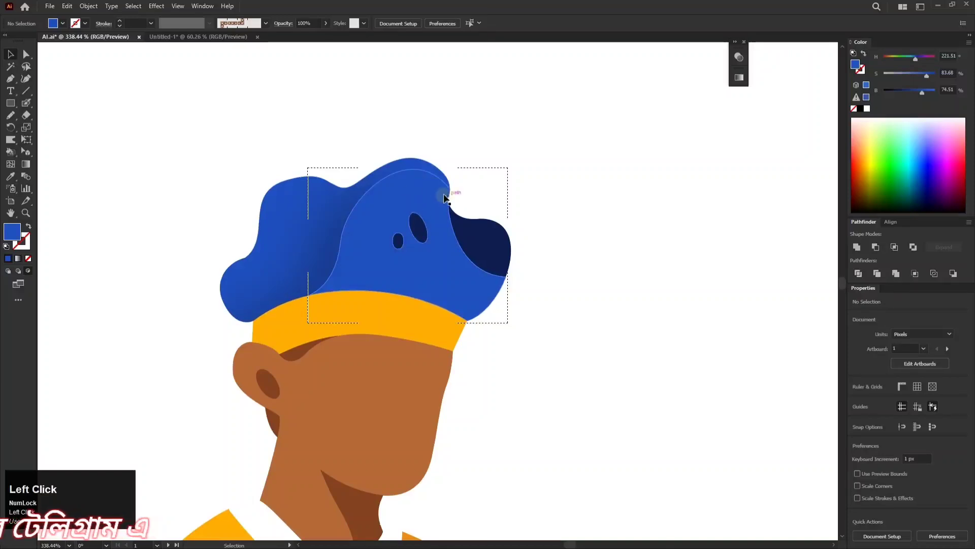
left_click(584, 196)
key("n")
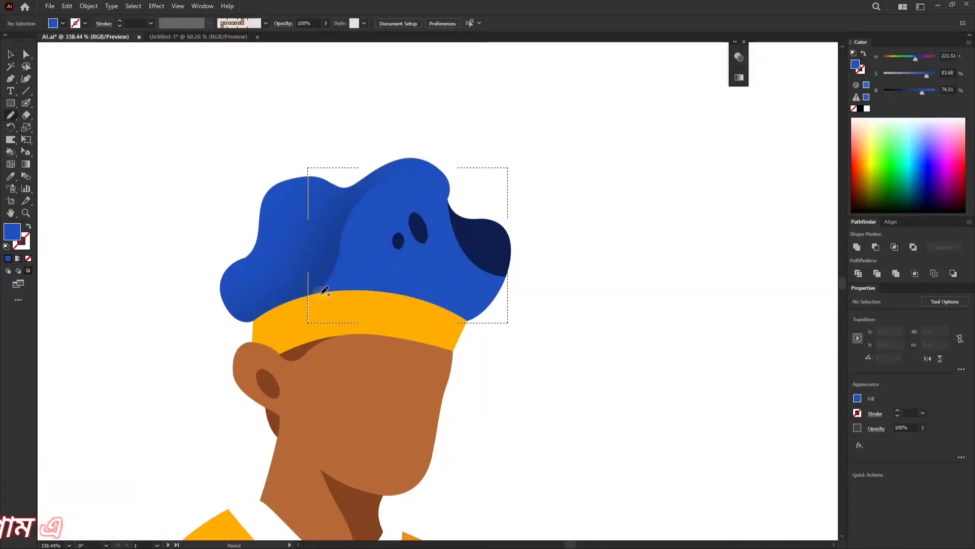
mouse_move(321, 299)
left_mouse_down()
mouse_move(413, 399)
mouse_move(279, 327)
left_mouse_up()
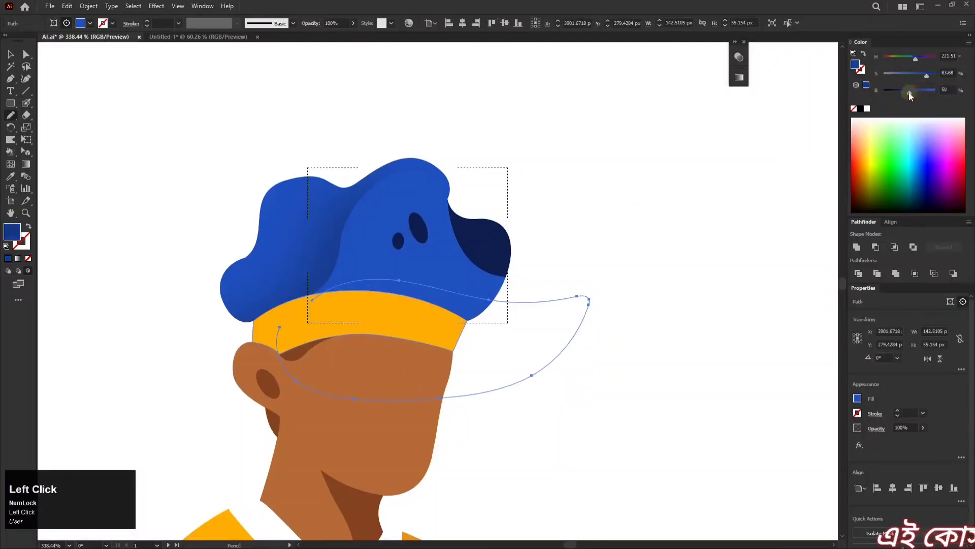
- Apply a Gaussian Blur of 9.2149 pixels to the front hair's shading shape and deselect it
left_click(156, 6)
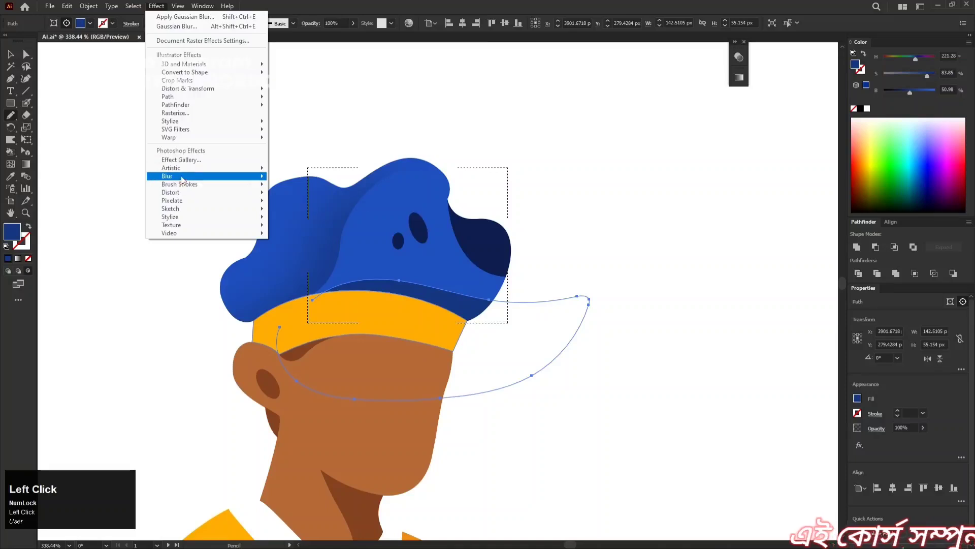
mouse_move(239, 176)
left_click(305, 178)
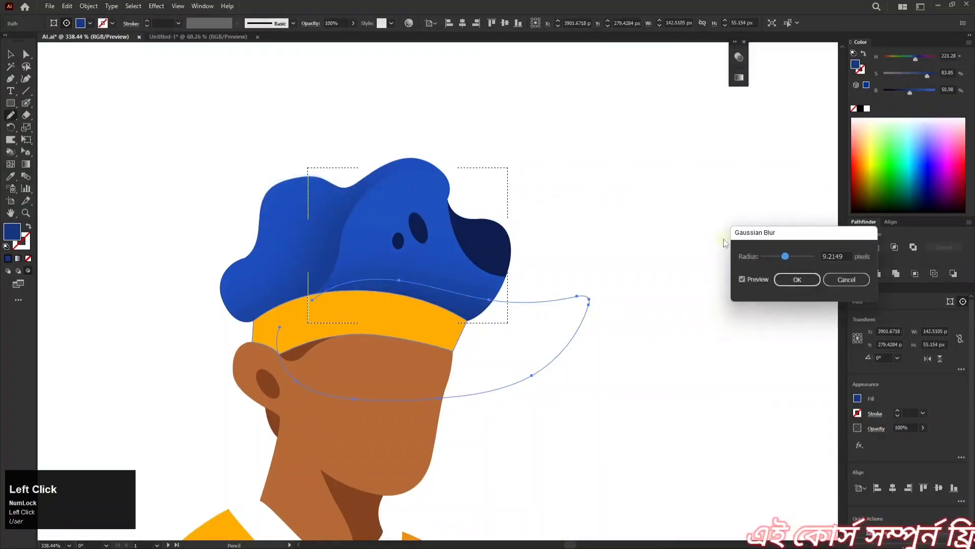
left_click(794, 282)
key("a")
left_click(704, 262)
left_click_drag(589, 244, 508, 248)
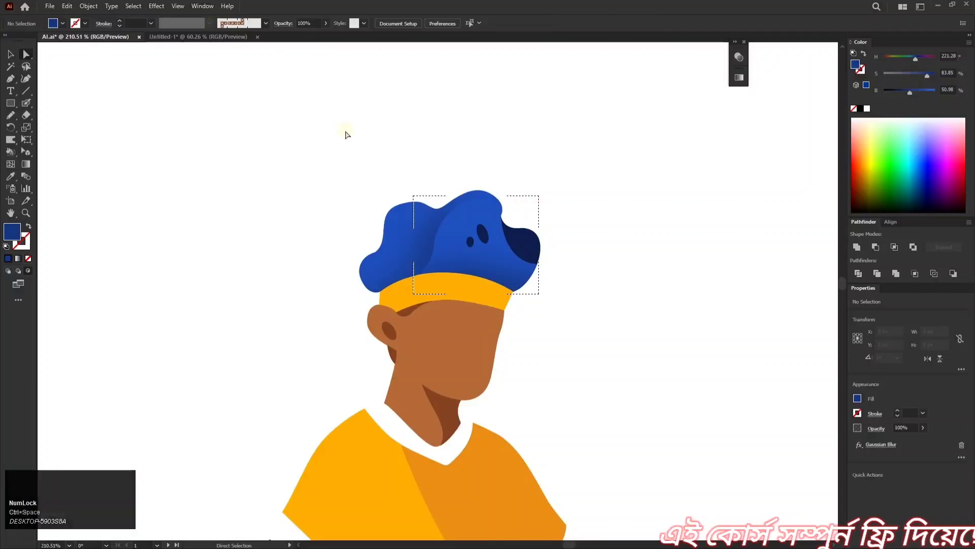
left_click(440, 188, "ctrl")
left_click_drag(424, 157, 420, 158)
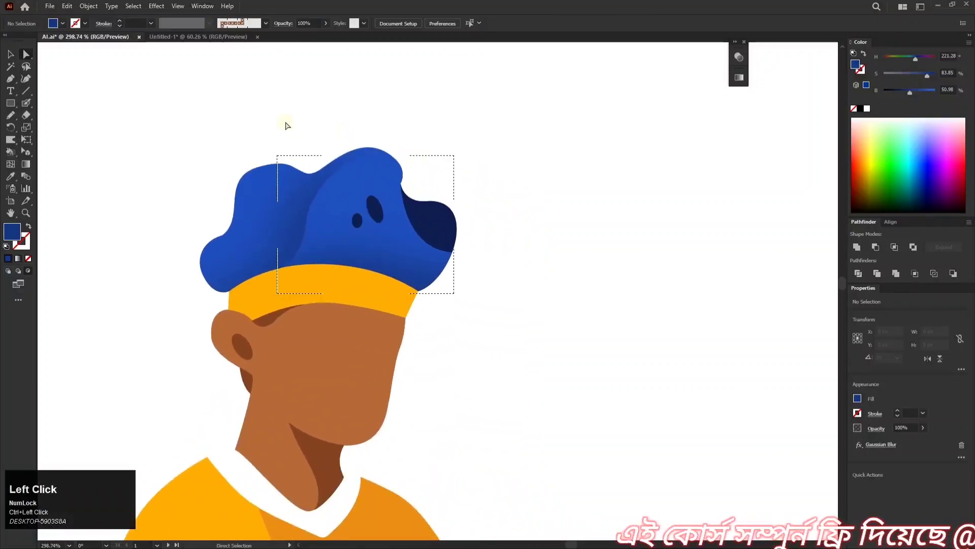
- Look up the Gaussian Blur entry among the Effect menu commands in the Keyboard Shortcuts settings
left_click(67, 6)
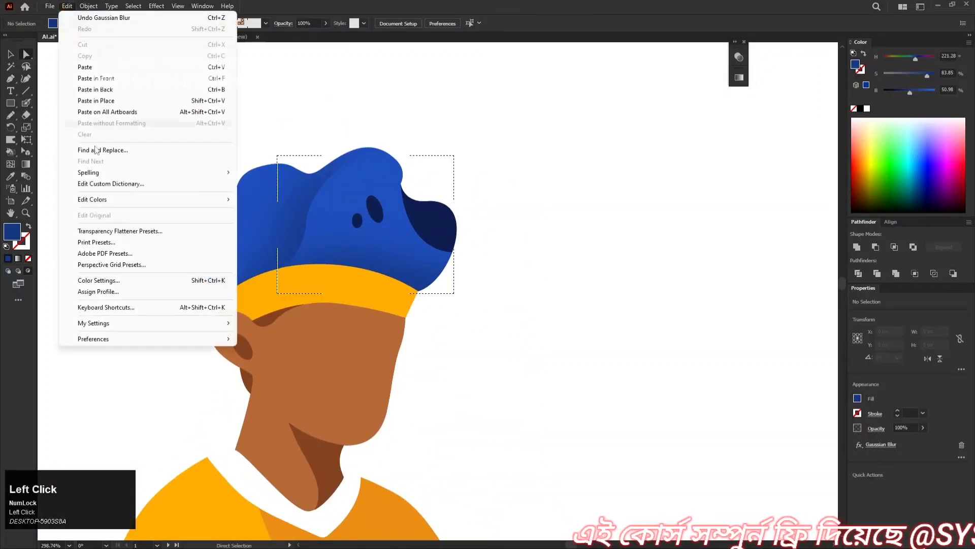
left_click(123, 308)
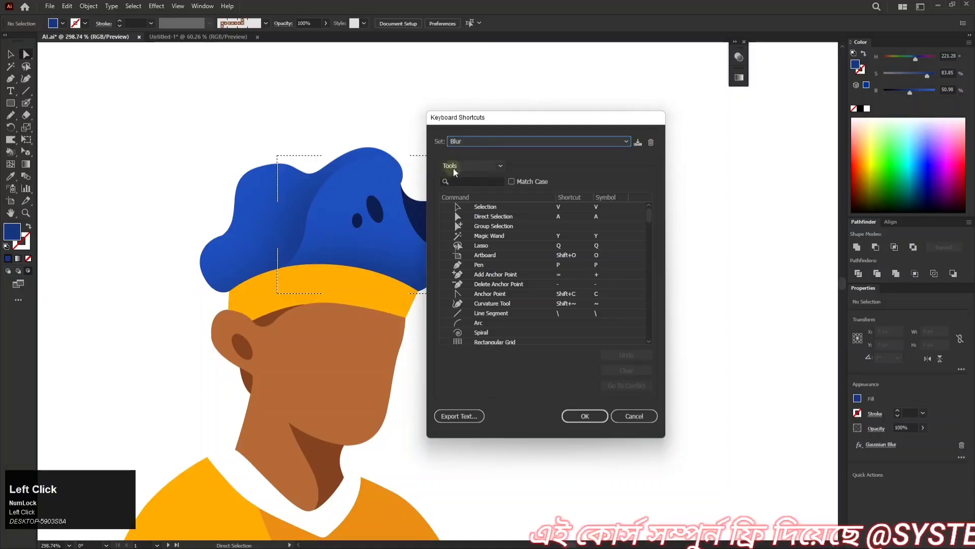
left_click(455, 168)
left_click(465, 176)
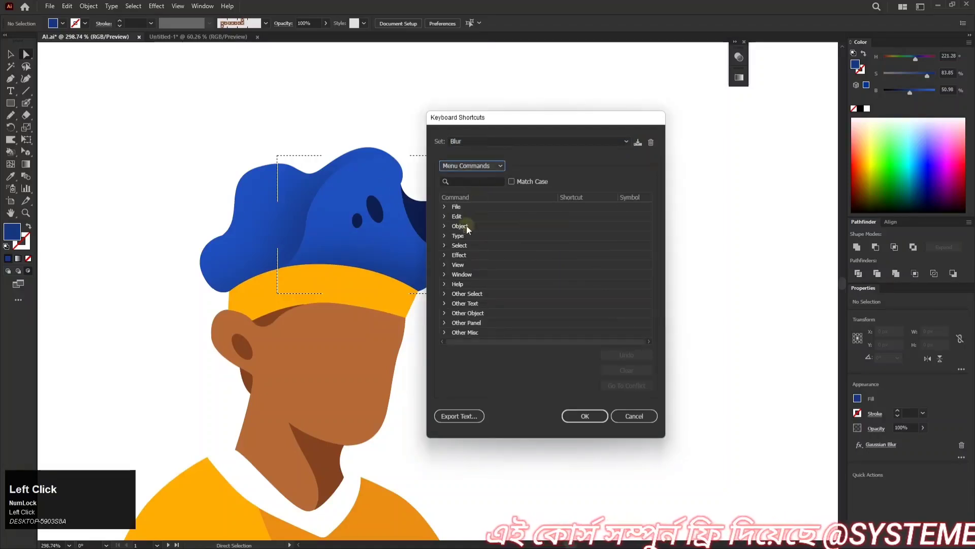
left_click(445, 255)
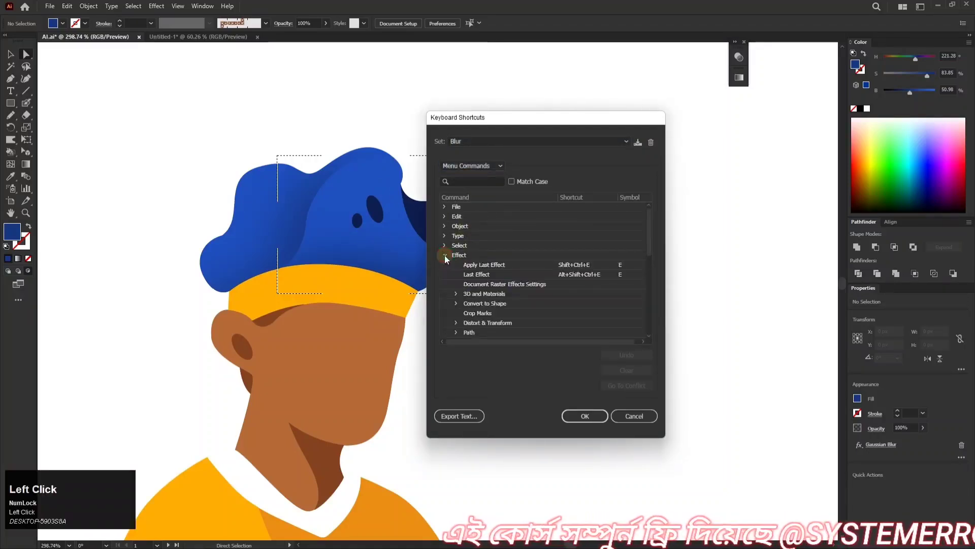
left_click_drag(649, 236, 648, 277)
left_click(455, 295)
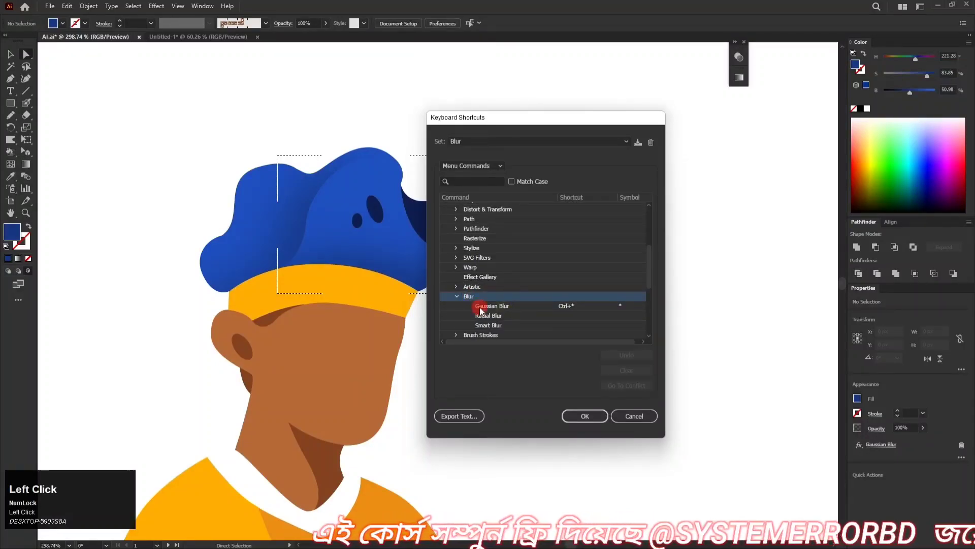
left_click(480, 308)
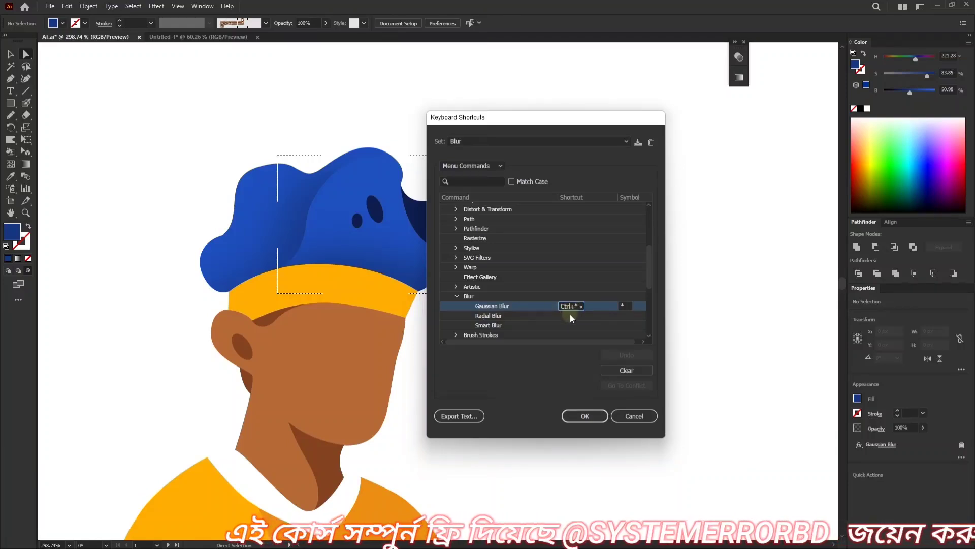
- Try assigning Ctrl+9 as the shortcut for Radial Blur and discard the shortcut changes
left_click(568, 316)
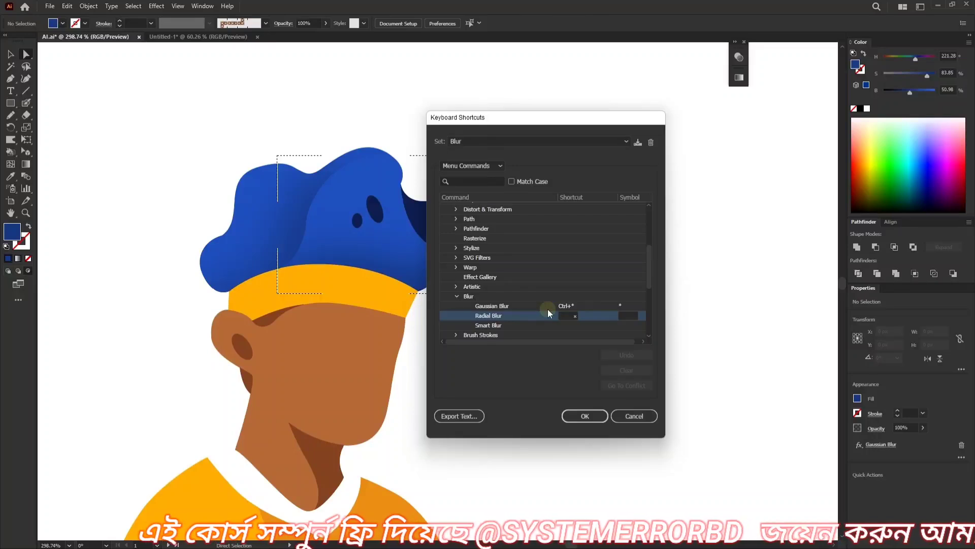
left_click(548, 313)
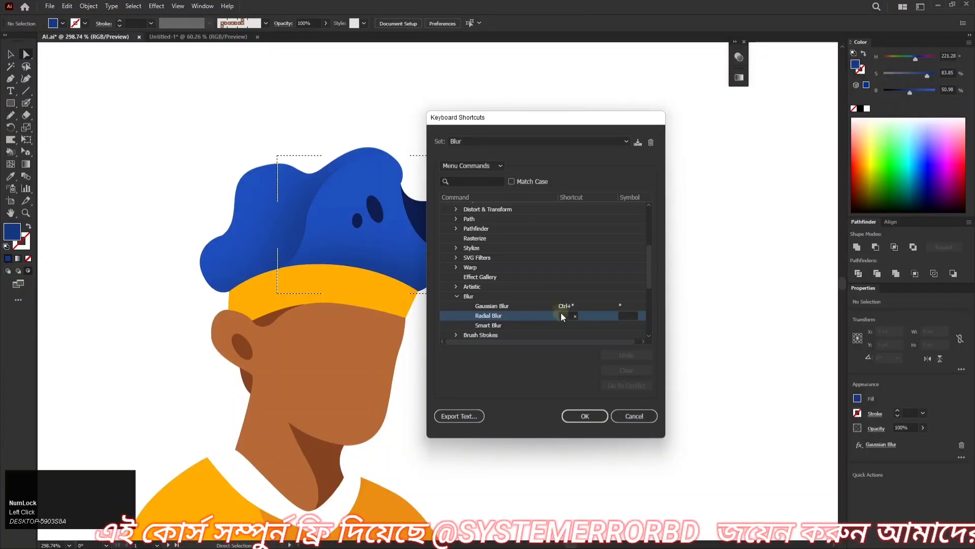
key("ctrl+9")
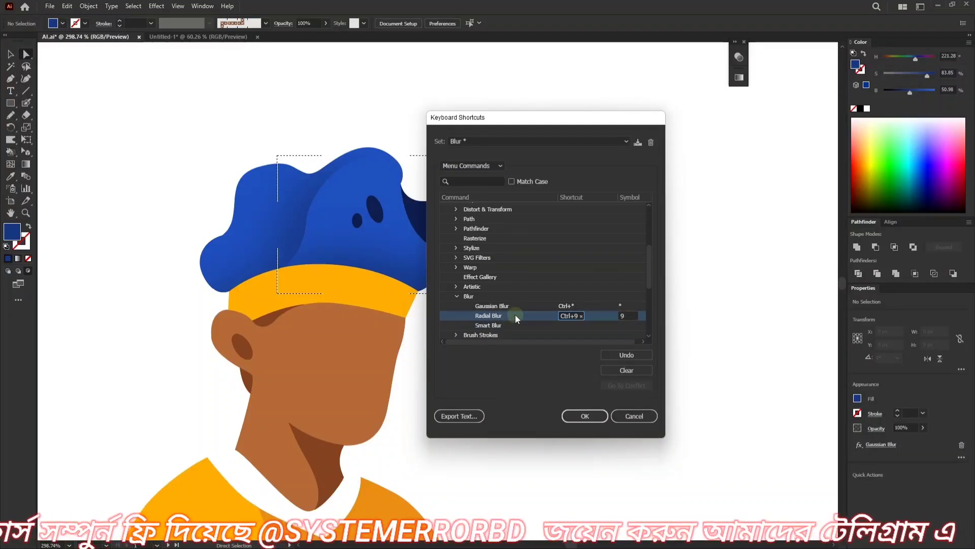
left_click(581, 315)
left_click(634, 415)
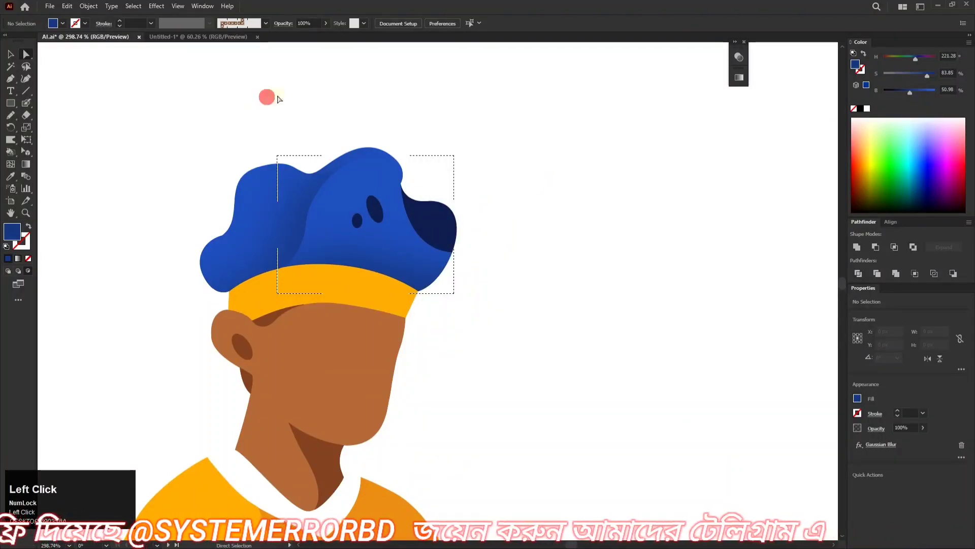
- Set the yellow headband to Draw Inside and draw a Pencil shading shape about 123 × 51 px over its front part
scroll(438, 170, "down", 2)
left_click(335, 238)
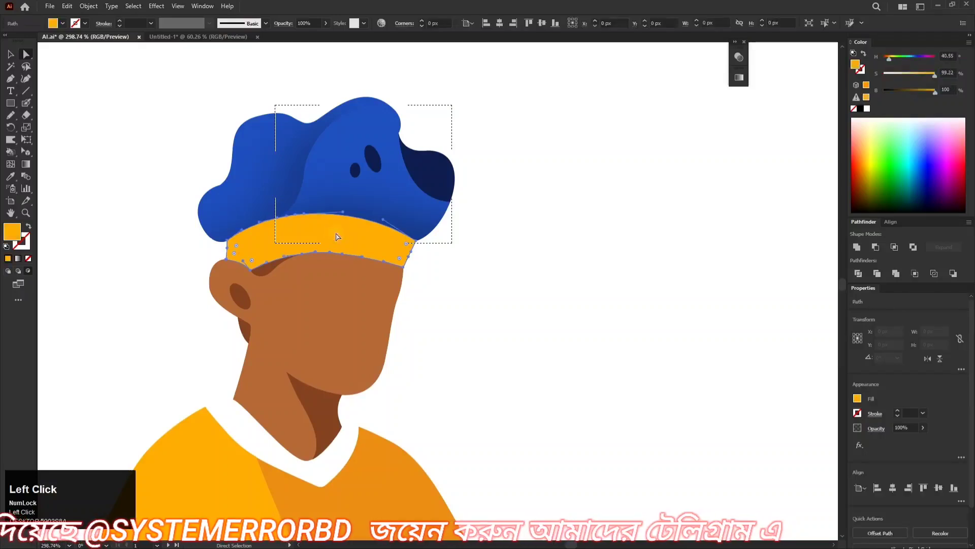
left_click(27, 271)
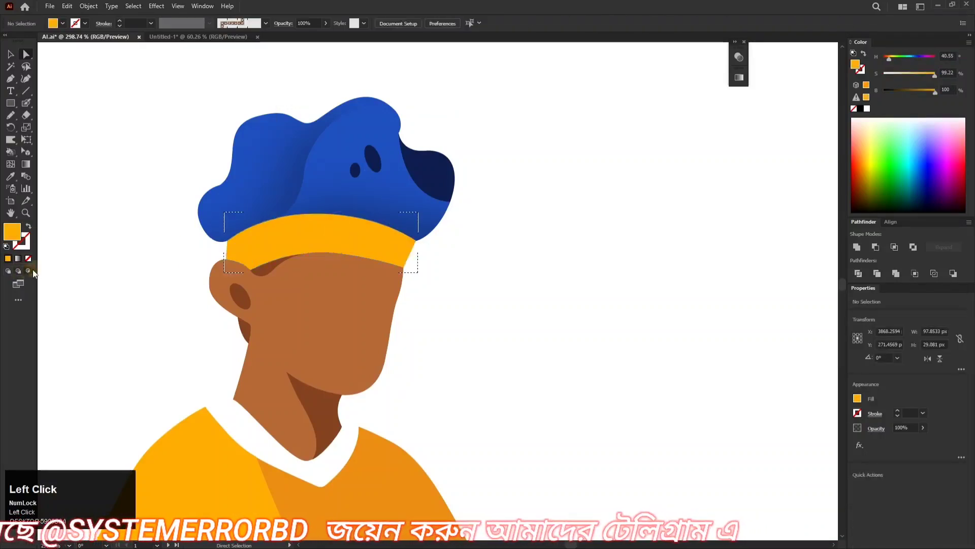
key("n")
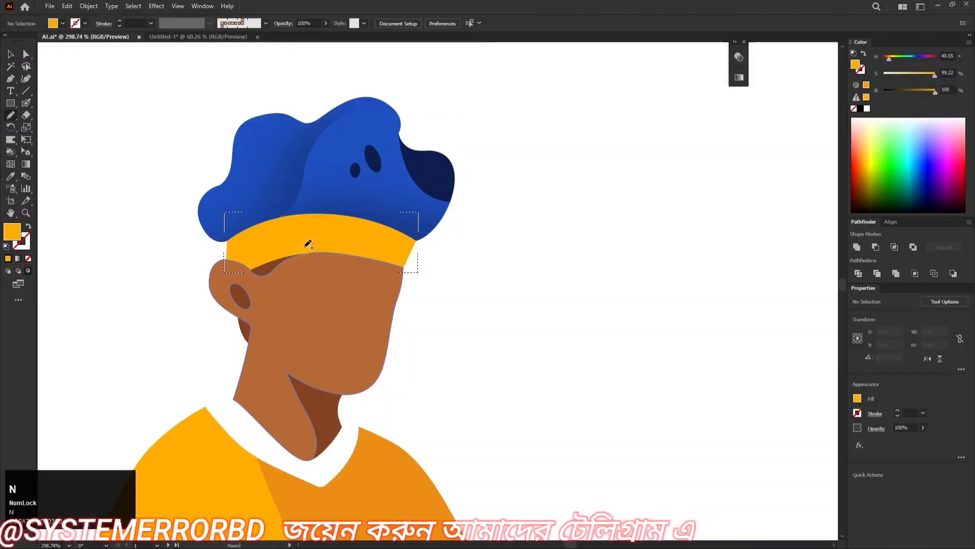
left_click_drag(311, 209, 418, 327)
key("ctrl+z")
left_click_drag(324, 276, 290, 229)
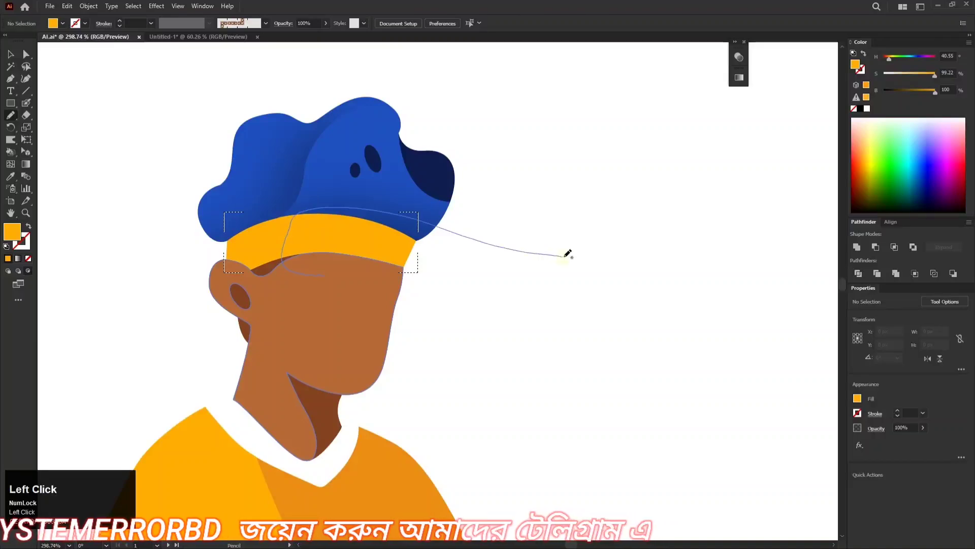
left_click_drag(567, 253, 315, 274)
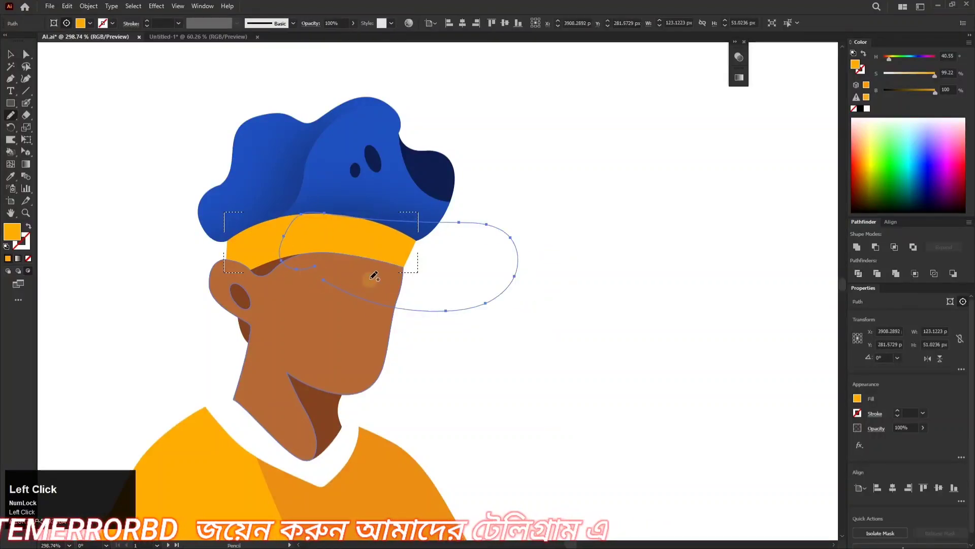
- Darken the headband shading to about 83% brightness and apply Gaussian Blur to it
left_click_drag(933, 93, 927, 92)
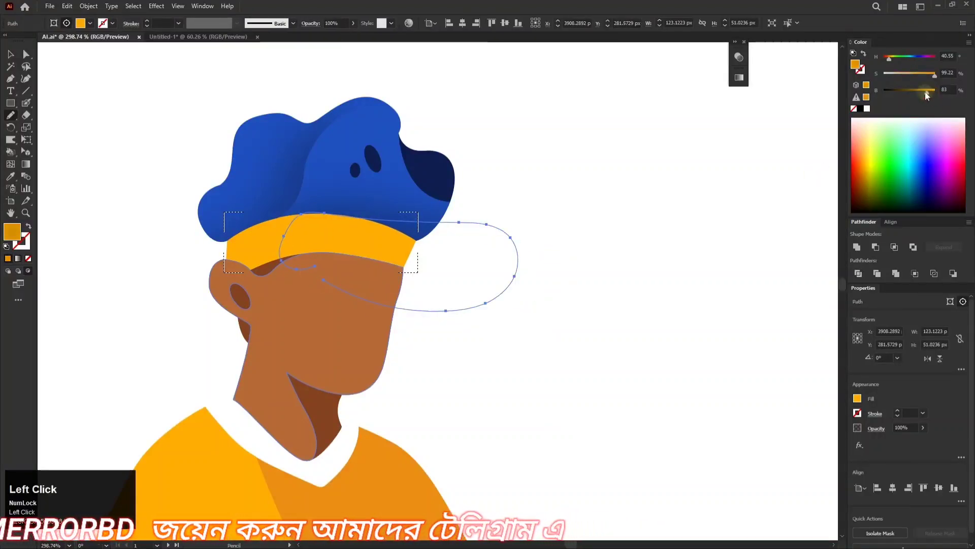
key("ctrl+alt+shift+e")
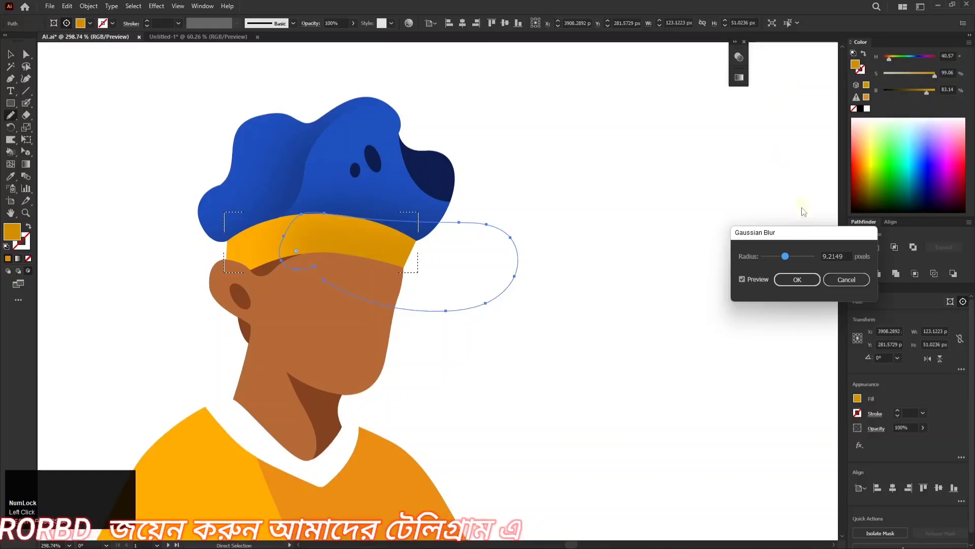
left_click_drag(786, 255, 782, 257)
left_click(797, 280)
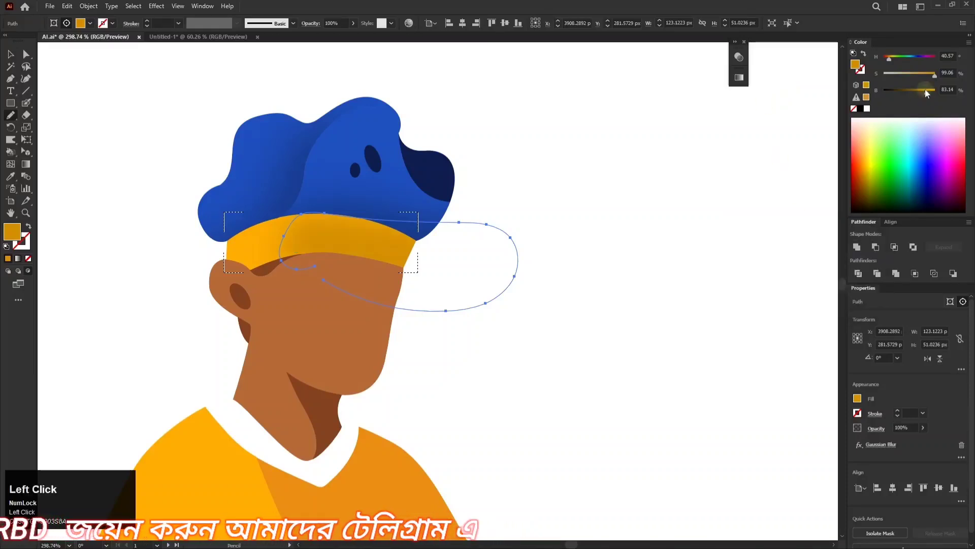
- Try a darker brightness on the blurred headband shading, undo it and deselect the shape
left_click_drag(926, 89, 921, 93)
key("a")
left_click(543, 226)
left_click_drag(514, 238, 480, 257)
key("ctrl+z")
key("ctrl+z")
left_click_drag(406, 234, 415, 237)
left_click_drag(530, 233, 560, 213)
left_click(558, 192)
left_click_drag(376, 239, 367, 240)
left_click(608, 189)
- Set the face and neck shape to Draw Inside and draw a Pencil shape about 57 × 91 px over the back of the neck
left_click_drag(464, 257, 449, 177)
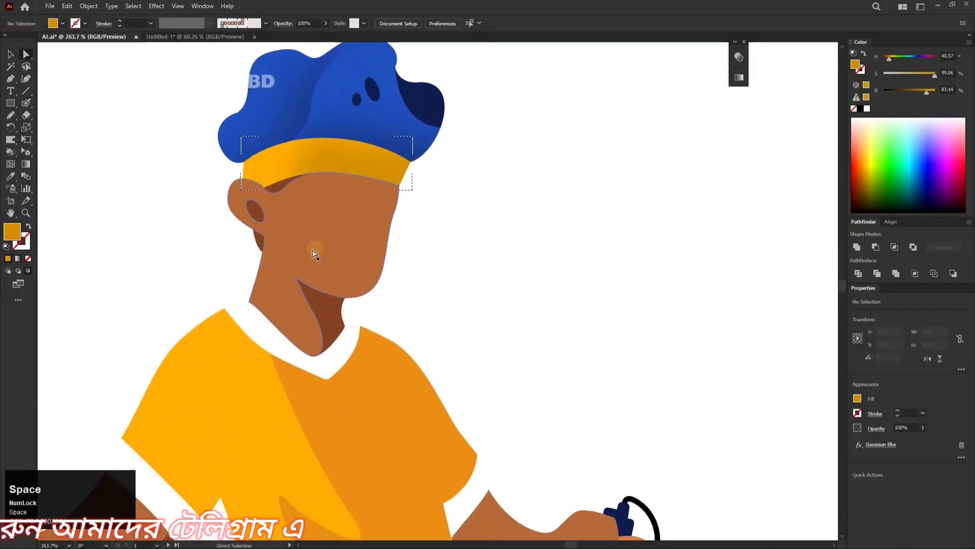
left_click(282, 275)
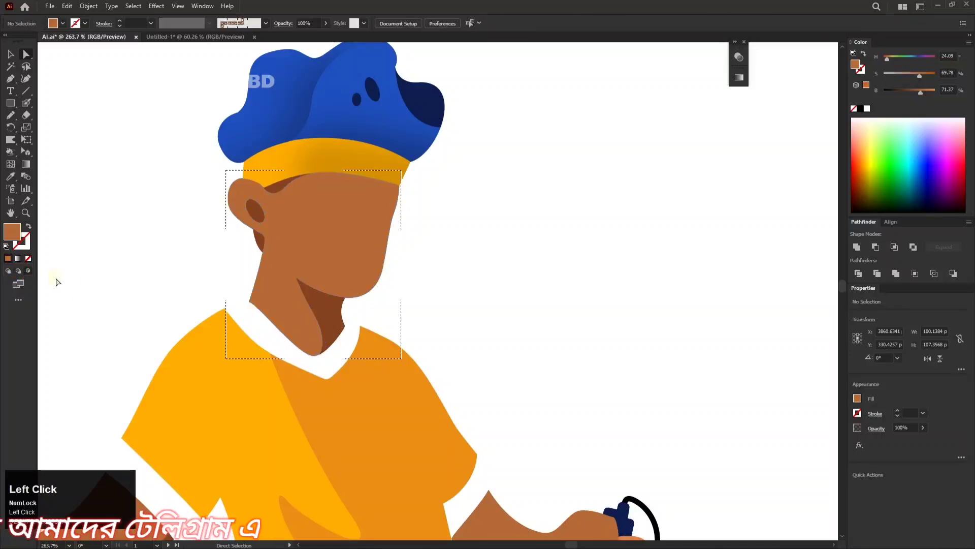
key("n")
left_click_drag(280, 378, 214, 255)
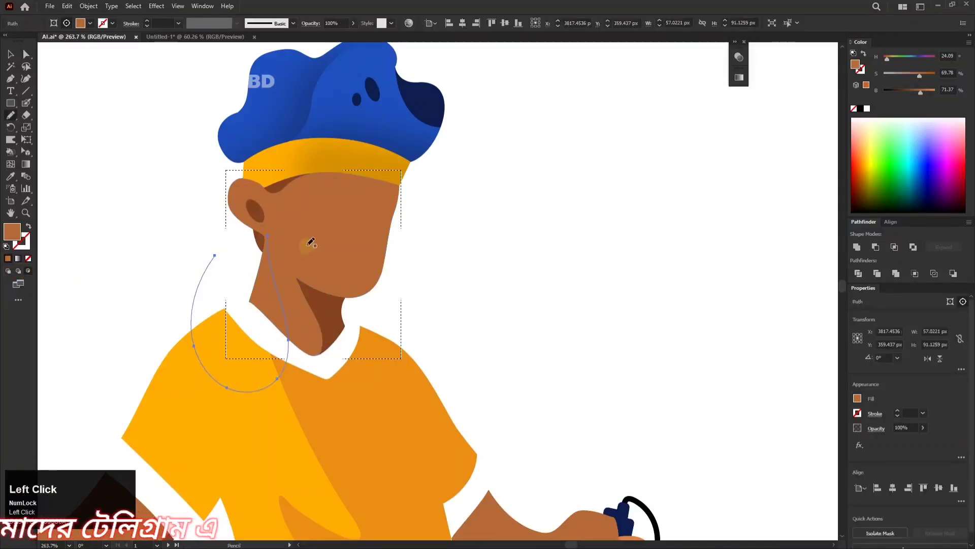
- Darken the back-of-neck shading to about 50% brightness and apply Gaussian Blur with a radius of about 8.78 px
left_click_drag(921, 93, 909, 93)
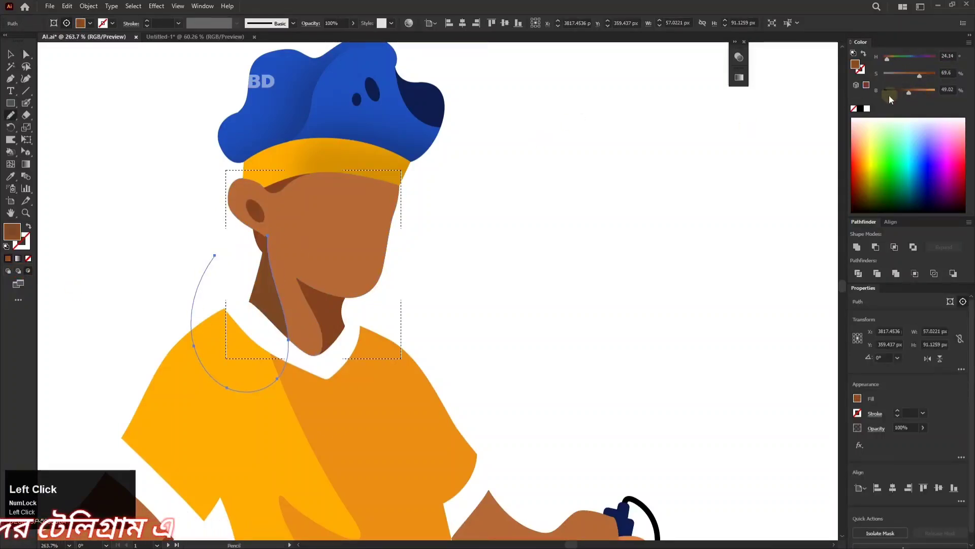
key("ctrl+alt+shift+e")
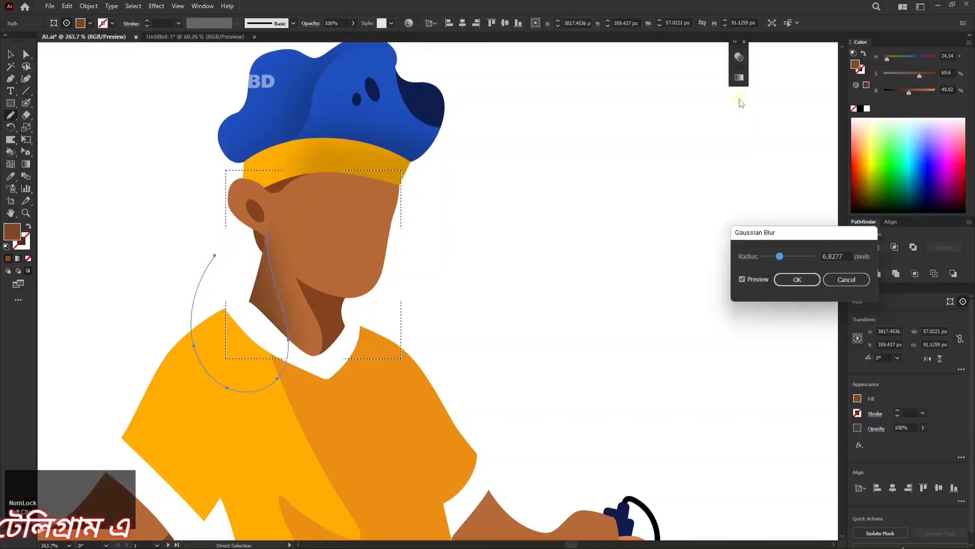
left_click(803, 278)
mouse_move(639, 262)
left_mouse_down()
mouse_move(501, 291)
mouse_move(724, 188)
left_mouse_up()
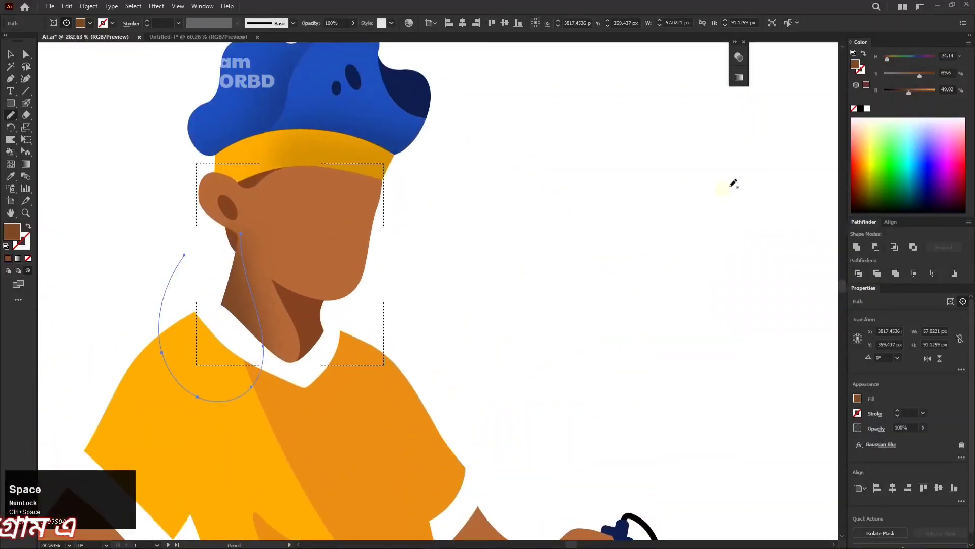
left_click(879, 445)
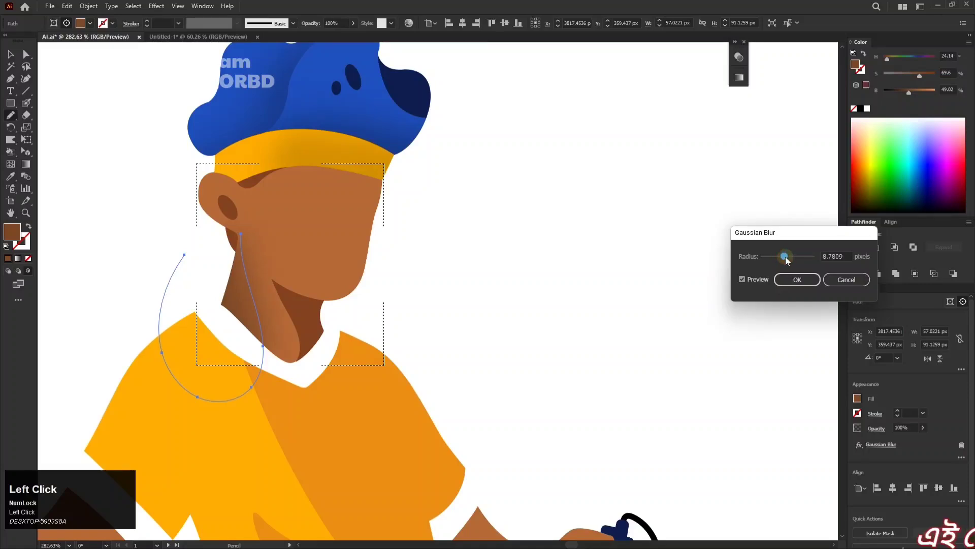
left_click(791, 279)
left_click(658, 271, "ctrl")
- Set the yellow section of the shirt to Draw Inside, ready for the Pencil tool
left_click_drag(655, 272, 480, 313)
left_click_drag(424, 294, 378, 190)
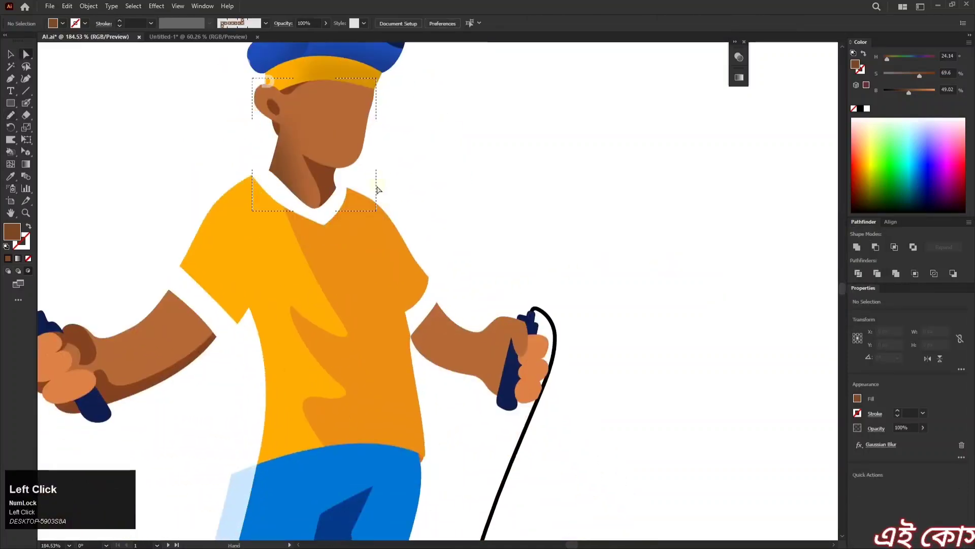
left_click_drag(205, 210, 226, 235)
left_click(227, 232)
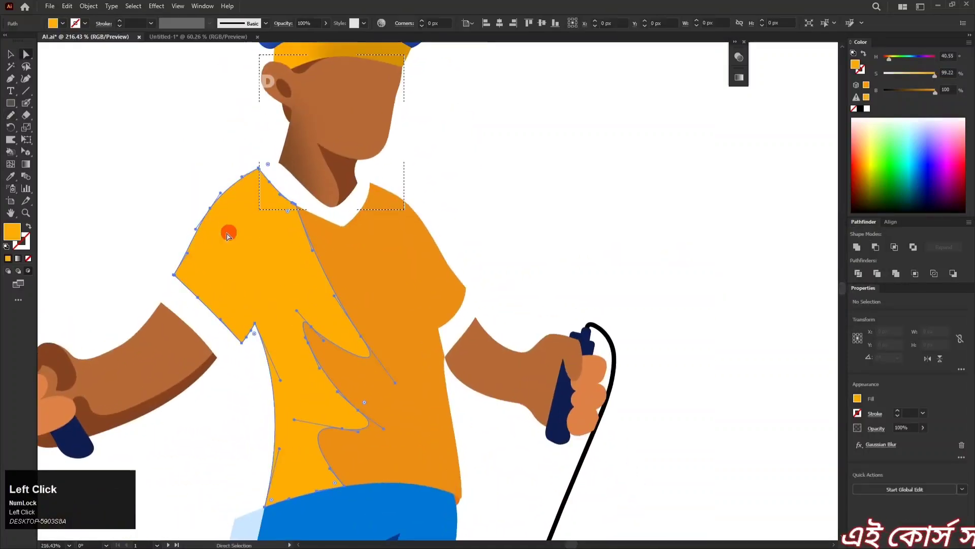
left_click(27, 271)
key("n")
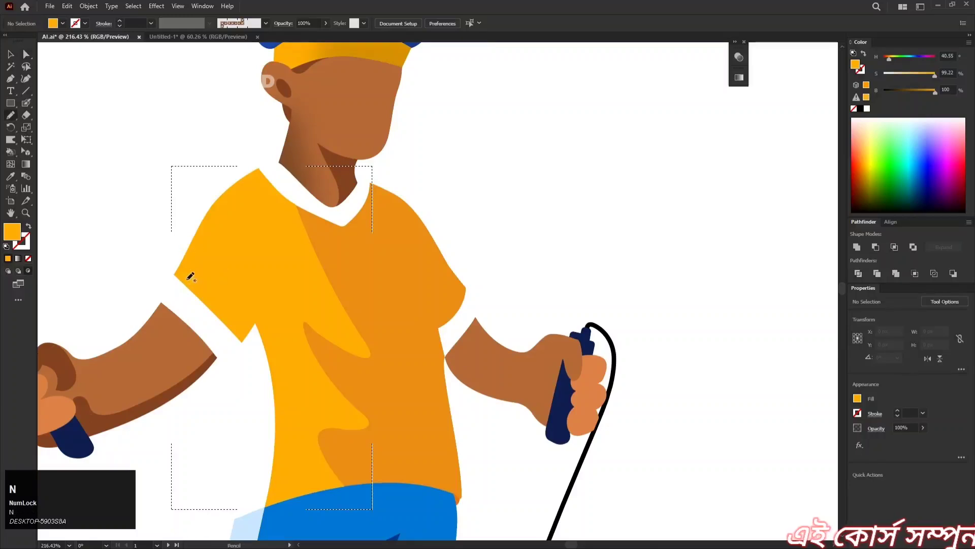
- Draw a Pencil shape about 145 × 114 px over the shoulder and upper sleeve, undoing unwanted attempts
key("ctrl+z")
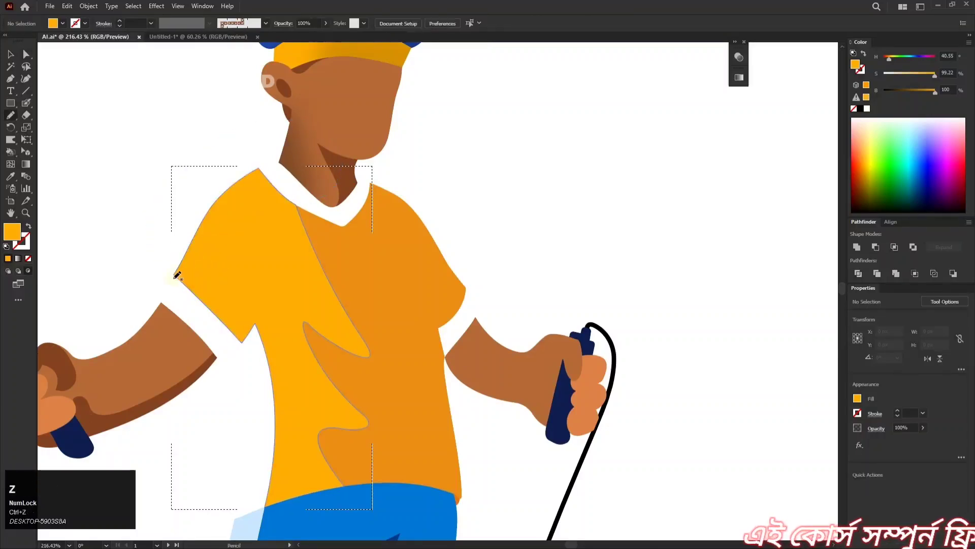
key("ctrl+z")
mouse_move(163, 282)
left_mouse_down()
mouse_move(174, 280)
mouse_move(155, 204)
mouse_move(173, 283)
mouse_move(290, 186)
mouse_move(145, 287)
mouse_move(184, 269)
mouse_move(148, 271)
mouse_move(186, 267)
mouse_move(146, 285)
left_mouse_up()
key("ctrl+z")
key("ctrl+z")
key("ctrl+z")
key("ctrl+z")
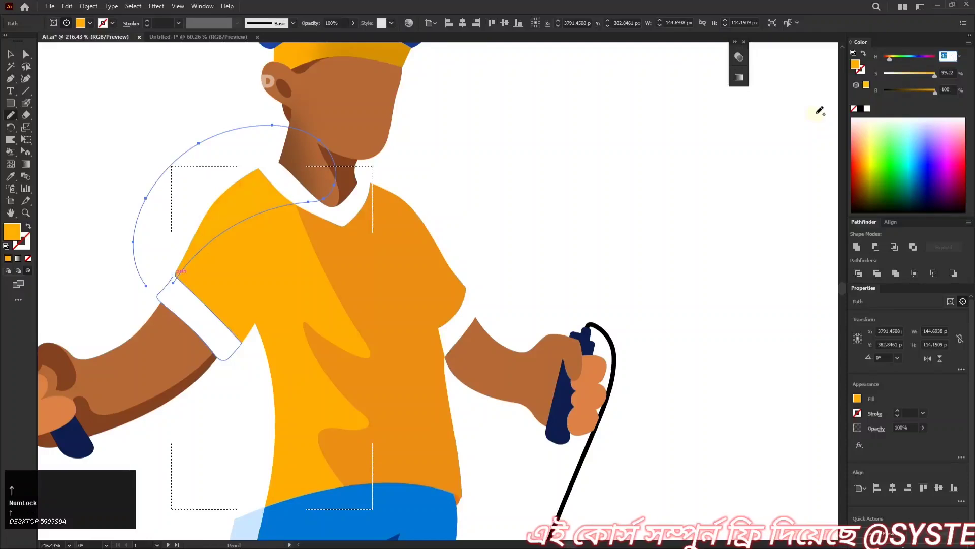
- Shift the shoulder shape's hue to about 49° and apply Gaussian Blur to it
key("Up")
key("Up")
key("Up")
key("Up")
key("Up")
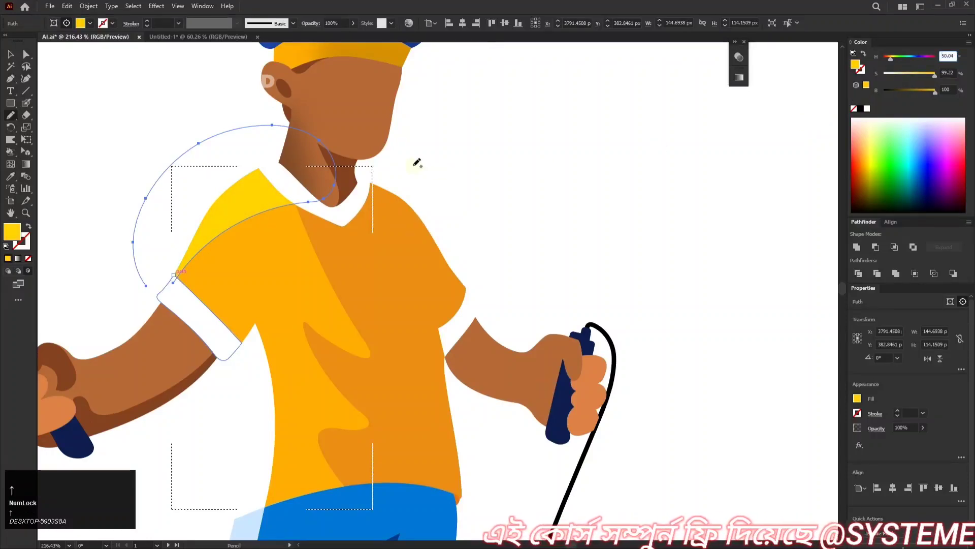
left_click(10, 55)
key("ctrl+alt+shift+e")
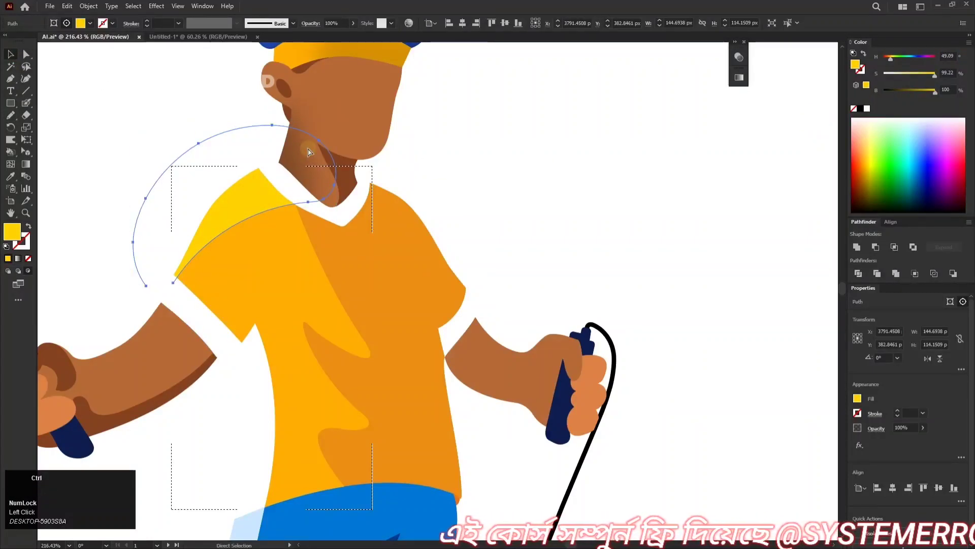
left_click(804, 280)
left_click(643, 268)
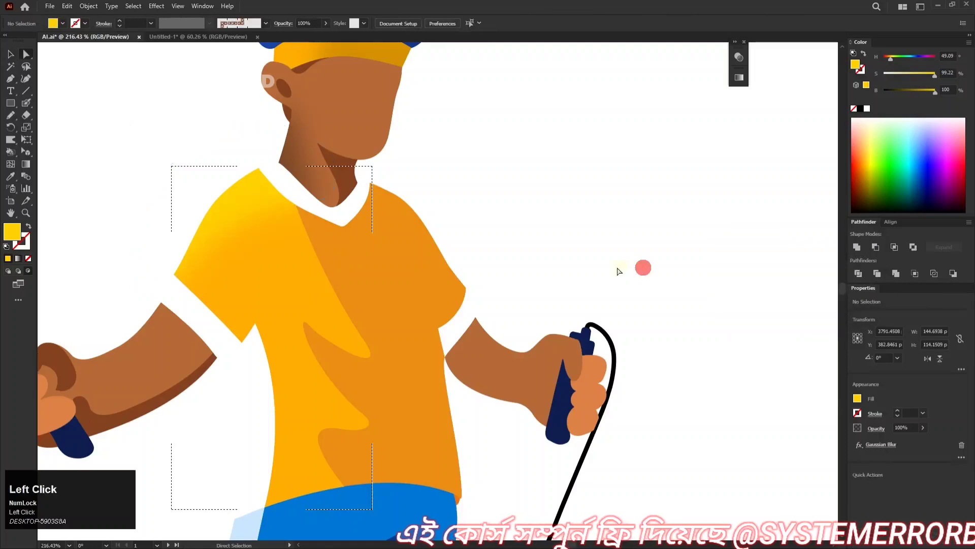
- Set the orange section of the shirt to Draw Inside
left_click_drag(544, 266, 410, 279)
left_click_drag(453, 229, 527, 200)
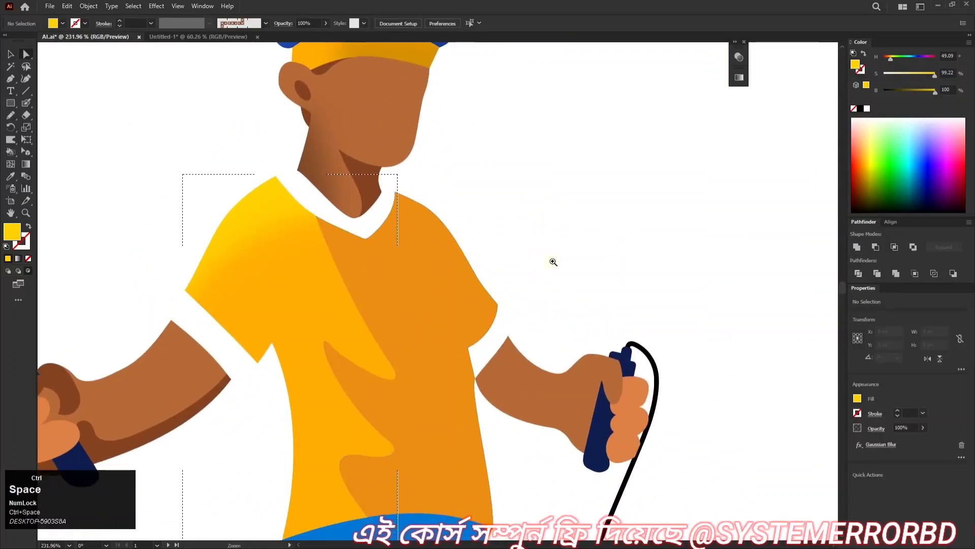
scroll(551, 261, "up", 2)
left_click_drag(494, 307, 513, 218)
left_click(472, 303, "ctrl")
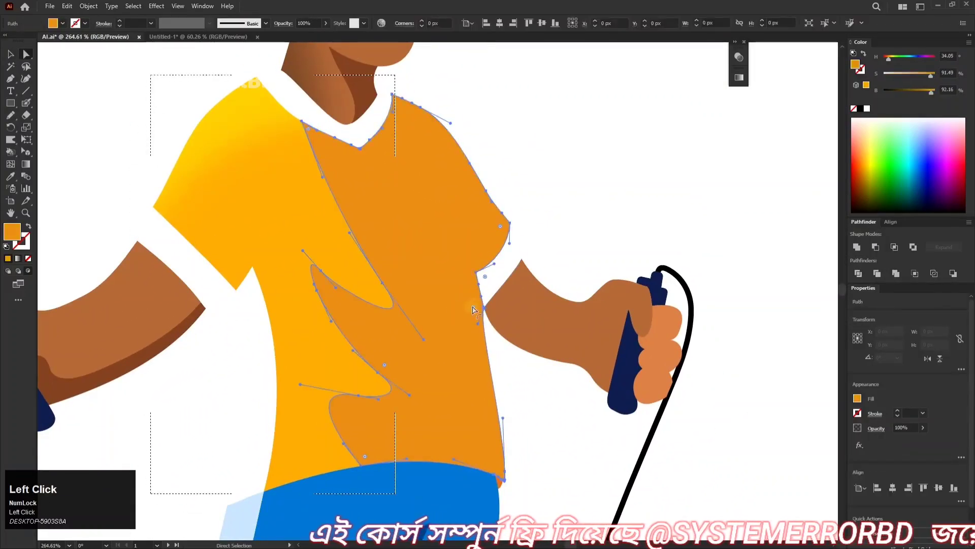
scroll(473, 303, "down", 2)
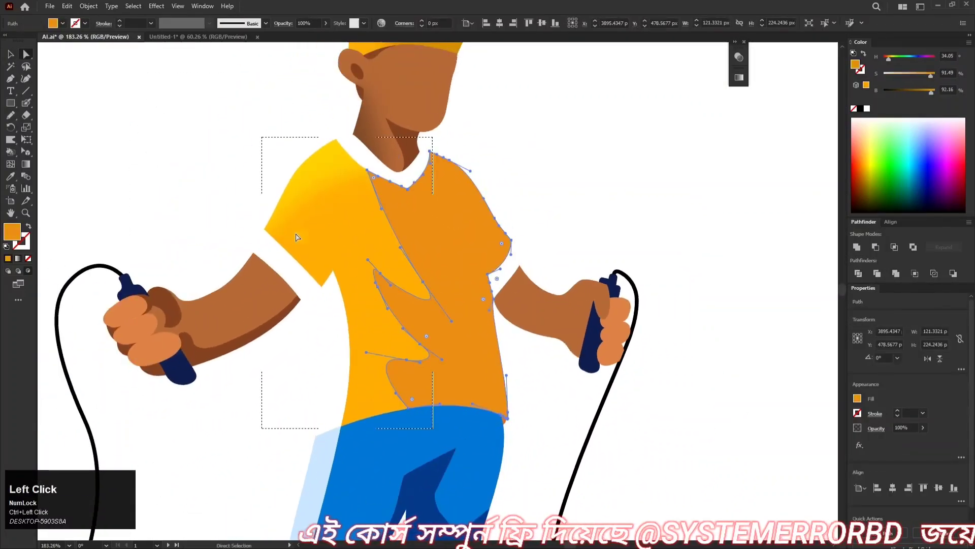
left_click(17, 272)
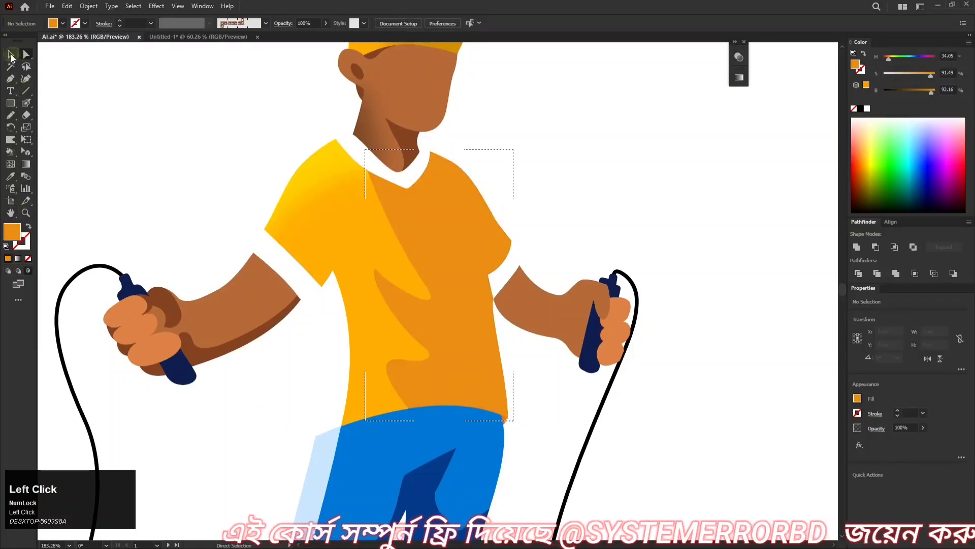
- Draw the inner edge of a Pen shape from the orange armpit corner up to the chest and down to the waistband
left_click(502, 288, "ctrl")
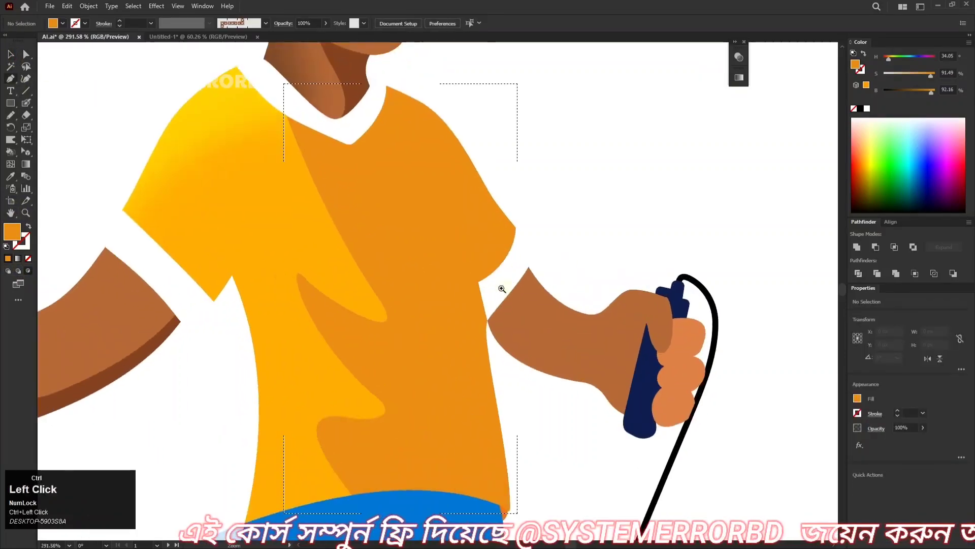
left_click(478, 281)
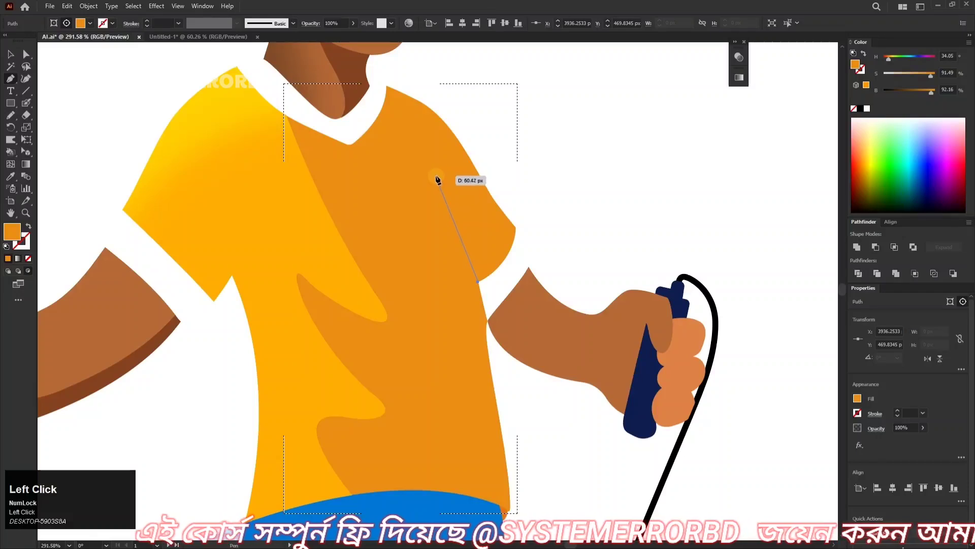
left_click_drag(435, 176, 415, 138)
left_click_drag(487, 170, 447, 208)
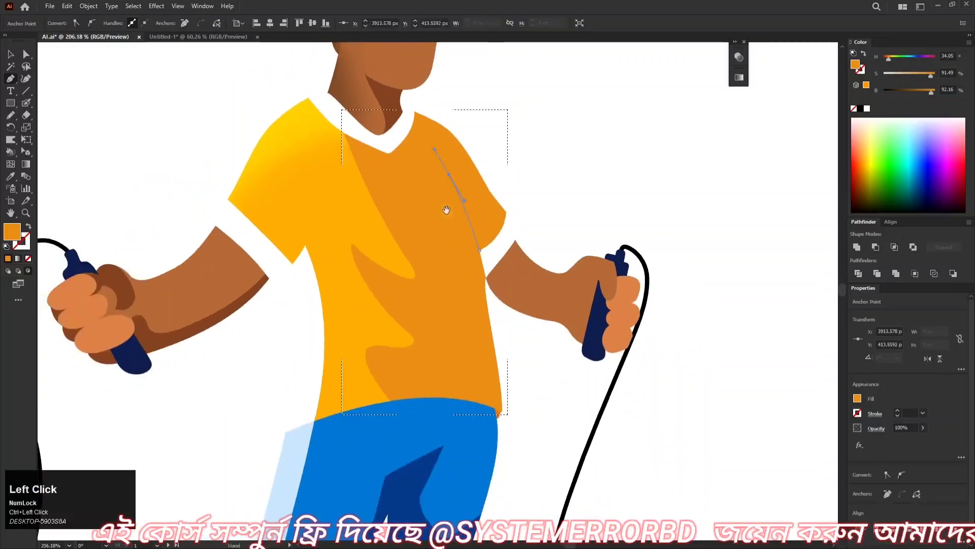
left_click_drag(448, 261, 381, 200)
left_click_drag(411, 350, 369, 449)
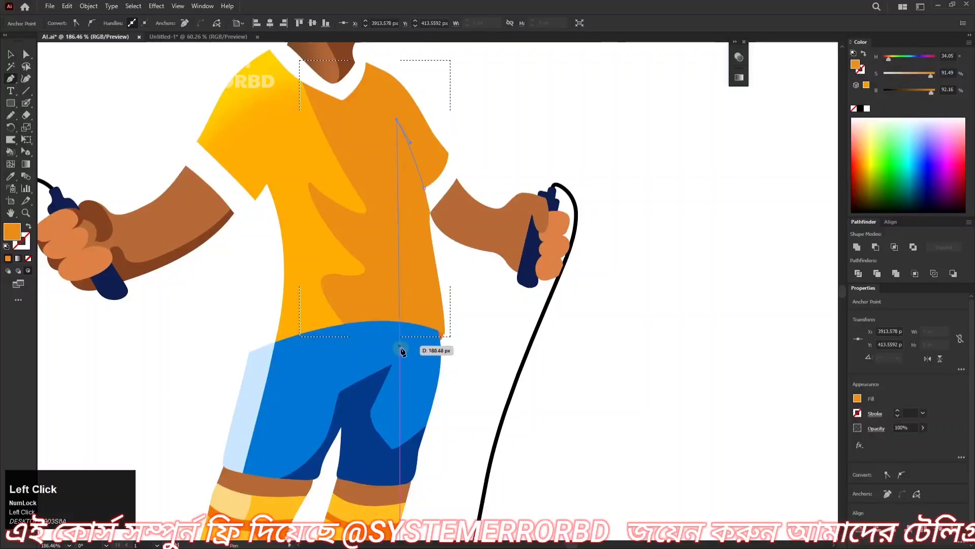
left_click_drag(379, 353, 394, 329)
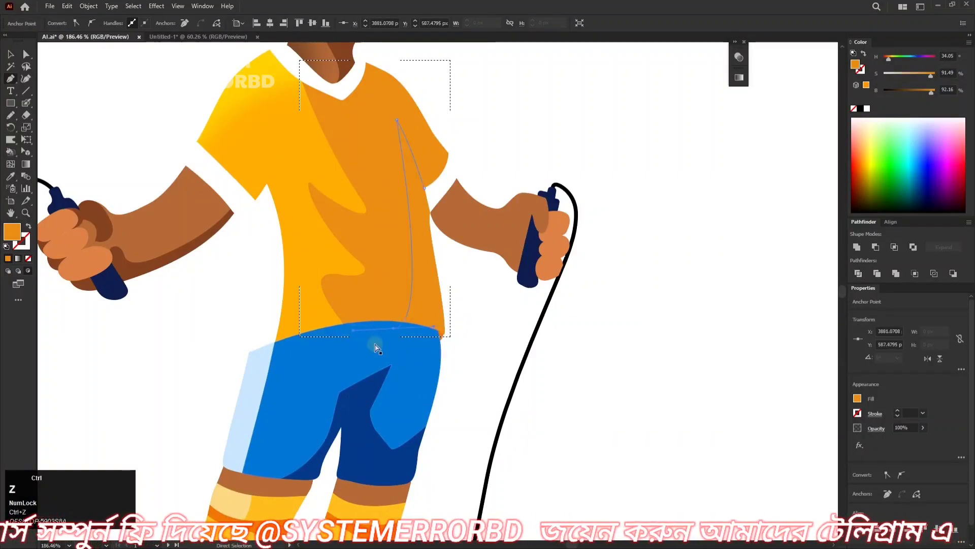
left_click(375, 336)
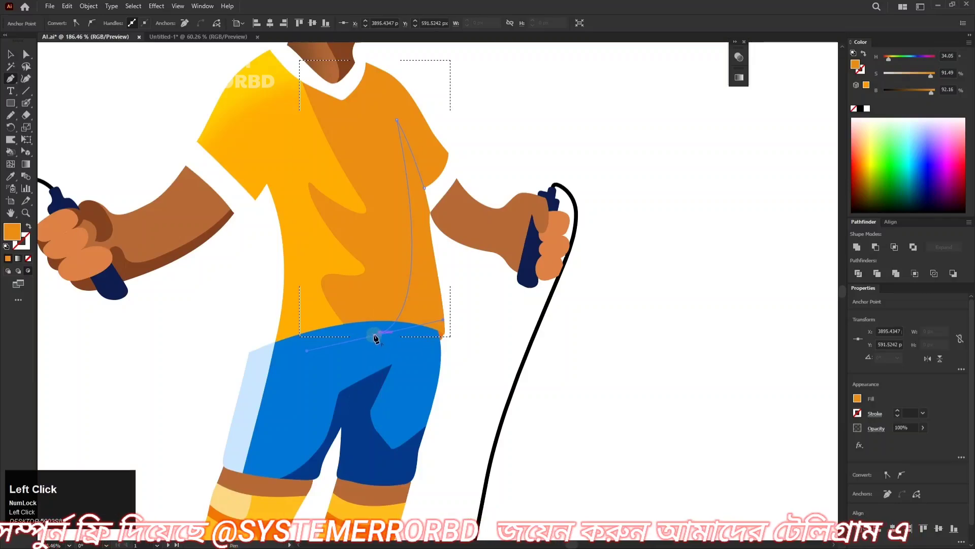
left_click(376, 336)
- Continue the Pen shape around the outside of the shirt's side and close it at the armpit, about 95 × 202 px overall
left_click(436, 364)
left_click_drag(445, 334, 526, 335)
scroll(522, 328, "down", 3)
left_click_drag(518, 299, 499, 363)
left_click(440, 234)
left_click(410, 214)
left_click(393, 158)
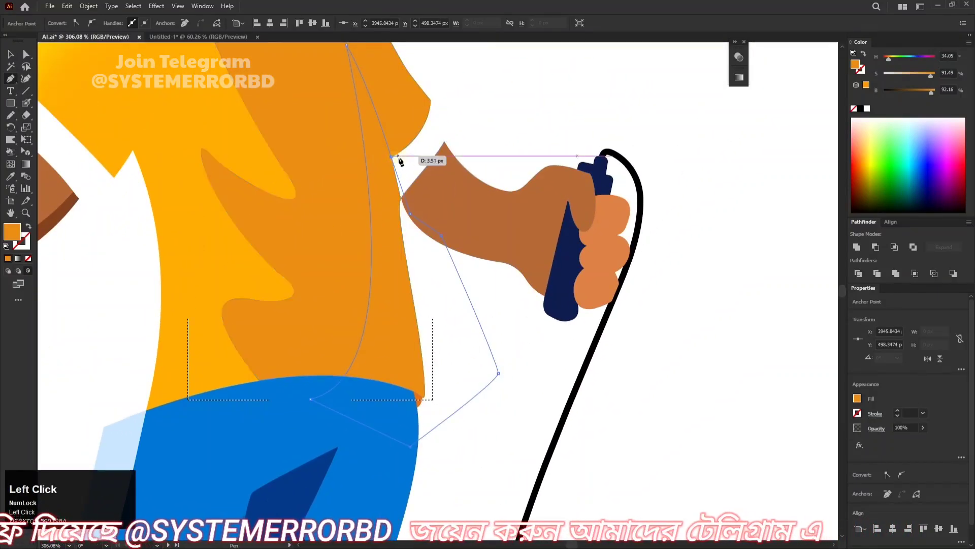
- Recolour the shirt's side shape with the shoulder highlight's yellow and try a Gaussian Blur on it
scroll(403, 159, "down", 2)
key("i")
left_click(233, 160)
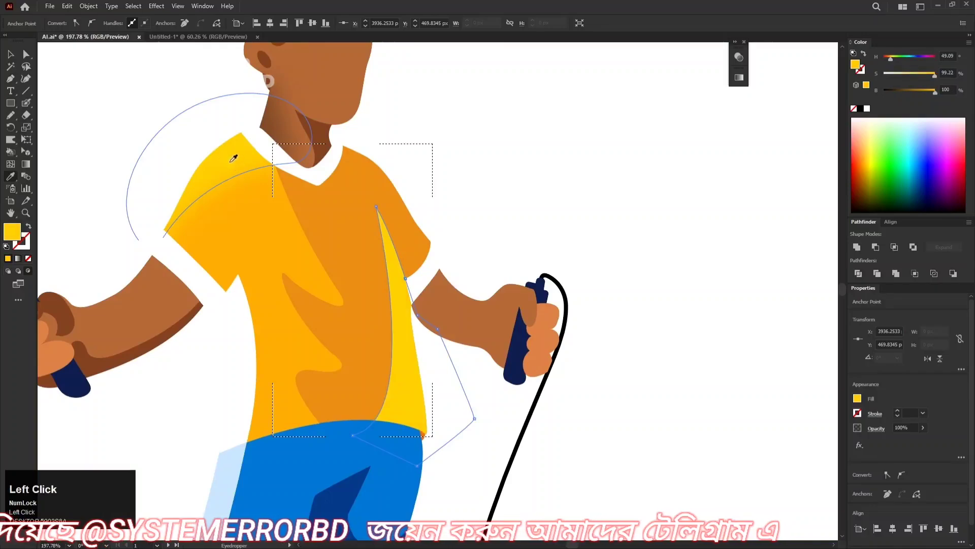
left_click_drag(329, 188, 286, 202)
key("ctrl+alt+shift+e")
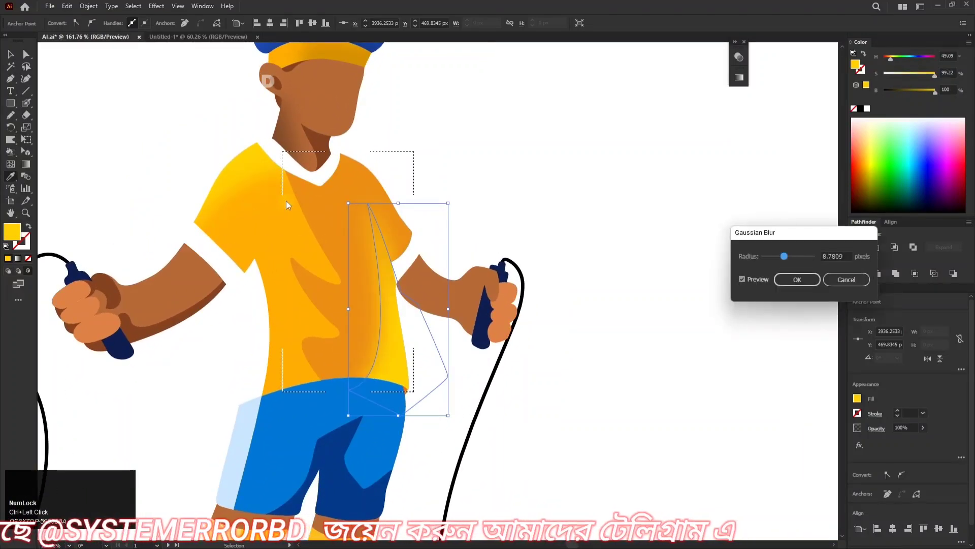
left_click_drag(784, 257, 782, 258)
left_click(797, 279)
left_click_drag(505, 265, 476, 285)
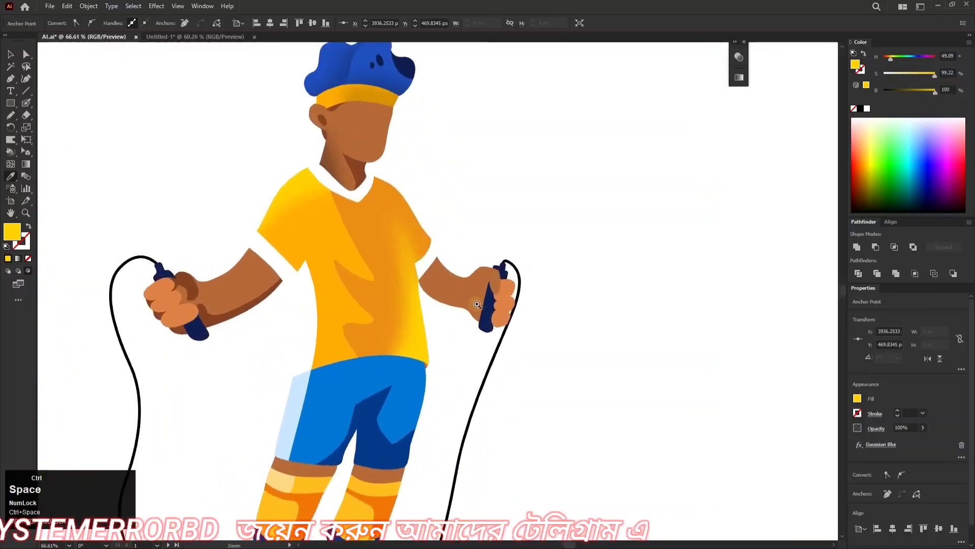
key("ctrl+z")
- Set the fill to the shirt's orange darkened to about 81% brightness and delete the side shape
scroll(452, 288, "down", 3)
scroll(452, 289, "up", 4)
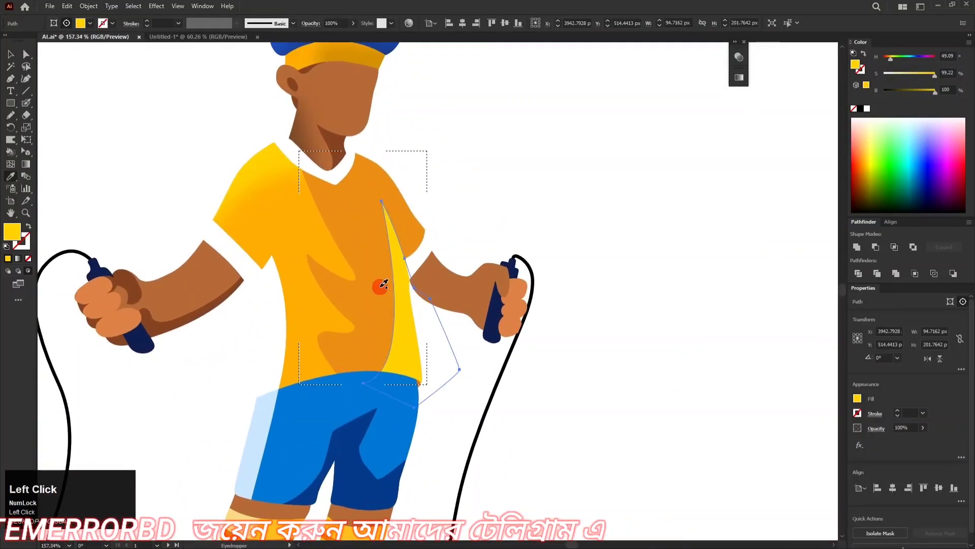
left_click(389, 284)
left_click_drag(929, 93, 925, 93)
left_click_drag(735, 141, 723, 163)
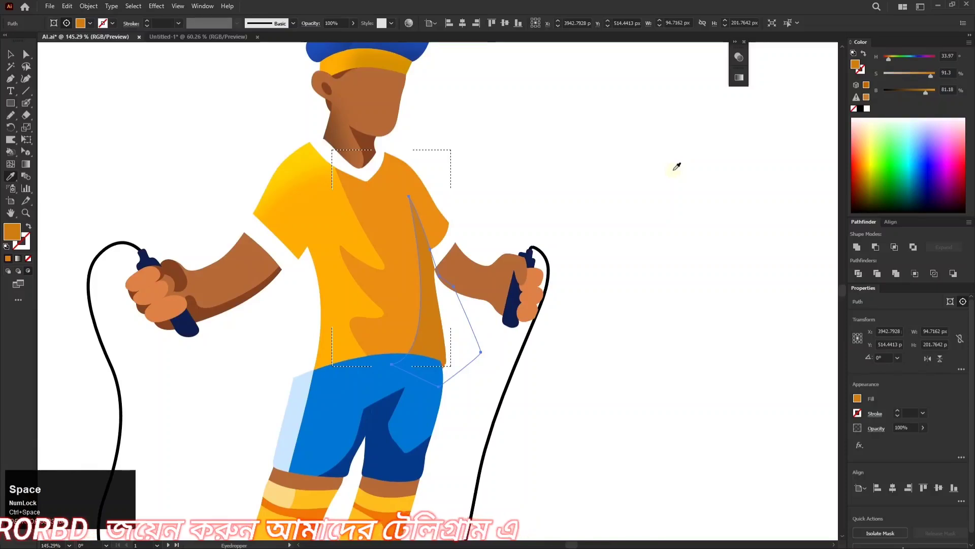
key("Delete")
- Start a Pen shape at the orange armpit corner and try several curves from it towards the chest, undoing them
left_click_drag(432, 239, 527, 224)
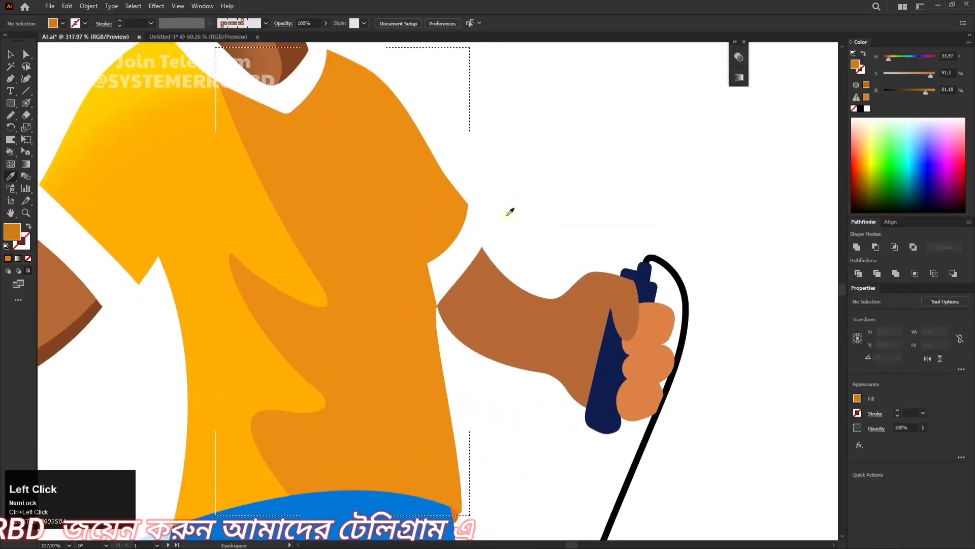
key("p")
left_click(427, 263)
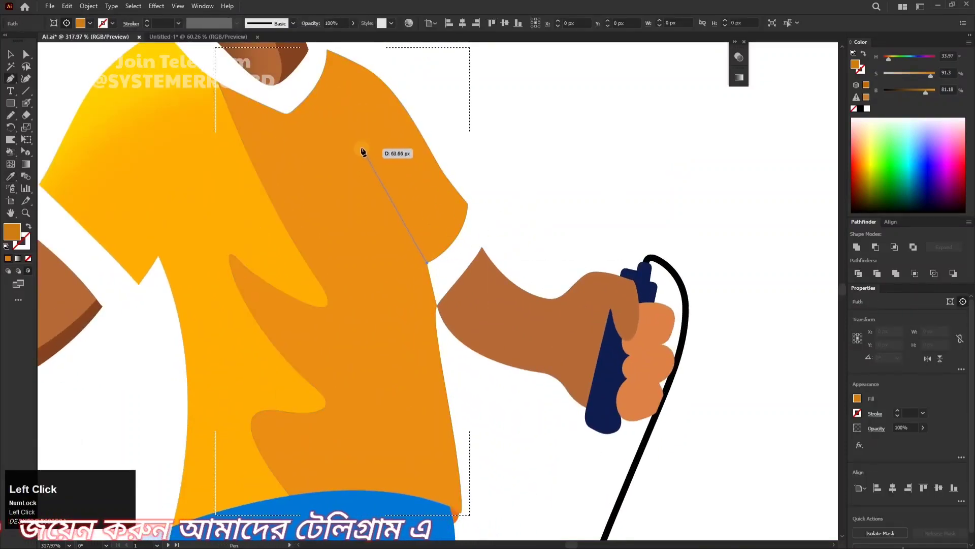
left_click_drag(363, 146, 336, 108)
key("ctrl+z")
key("ctrl+z")
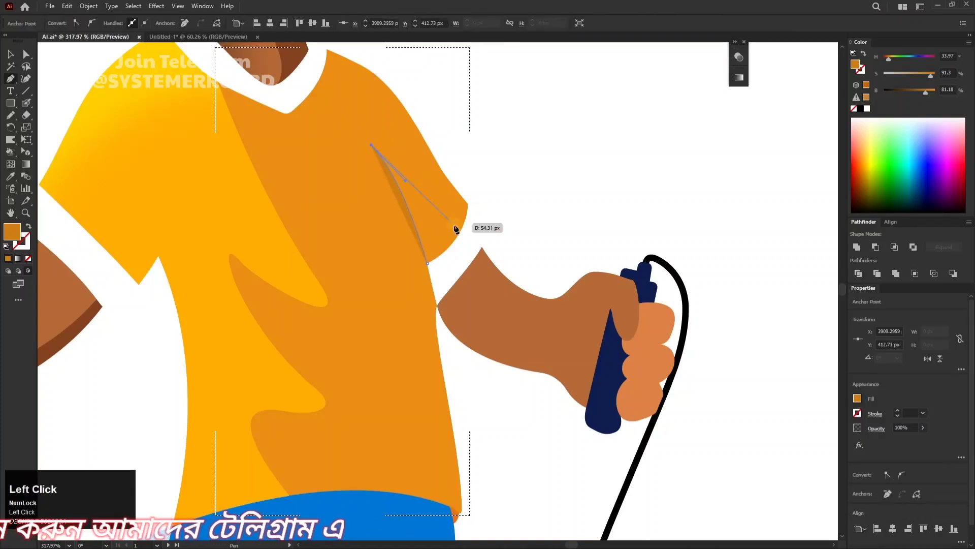
mouse_move(479, 259)
left_mouse_down()
mouse_move(508, 300)
mouse_move(388, 271)
mouse_move(327, 282)
mouse_move(477, 272)
mouse_move(475, 355)
mouse_move(327, 284)
mouse_move(490, 253)
left_mouse_up()
key("ctrl+z")
key("ctrl+z")
key("ctrl+z")
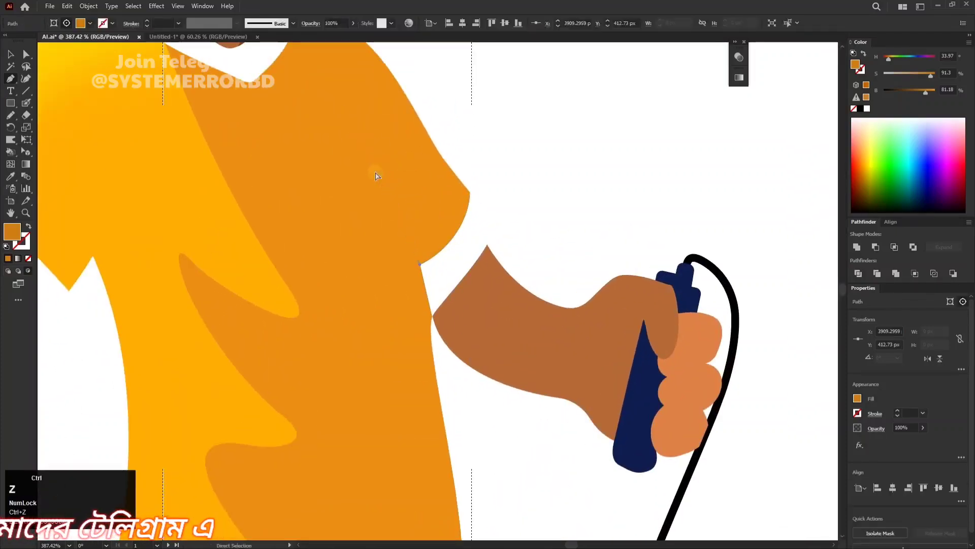
- Curve the Pen shape into the chest and back to the sleeve's lower edge, close it at the armpit and deselect it
left_click_drag(337, 151, 337, 138)
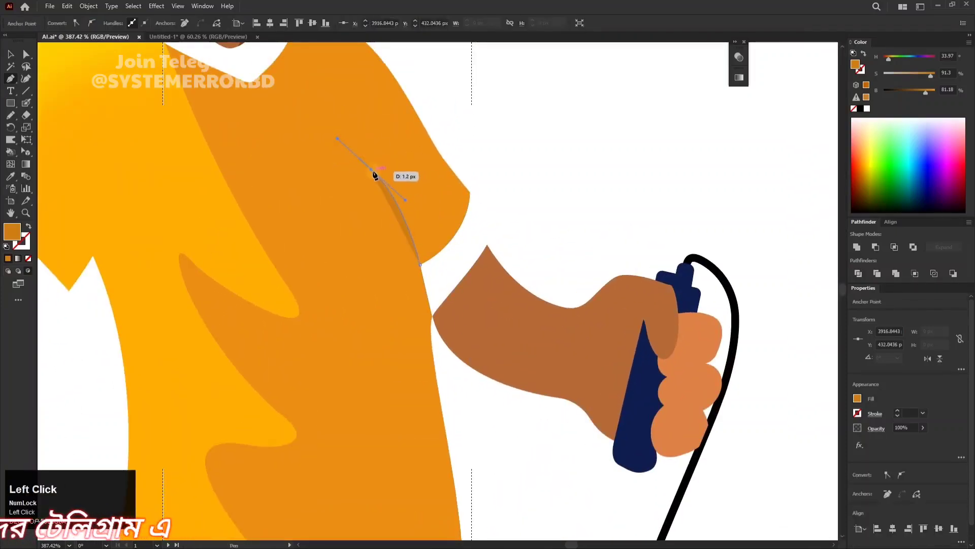
left_click(453, 250)
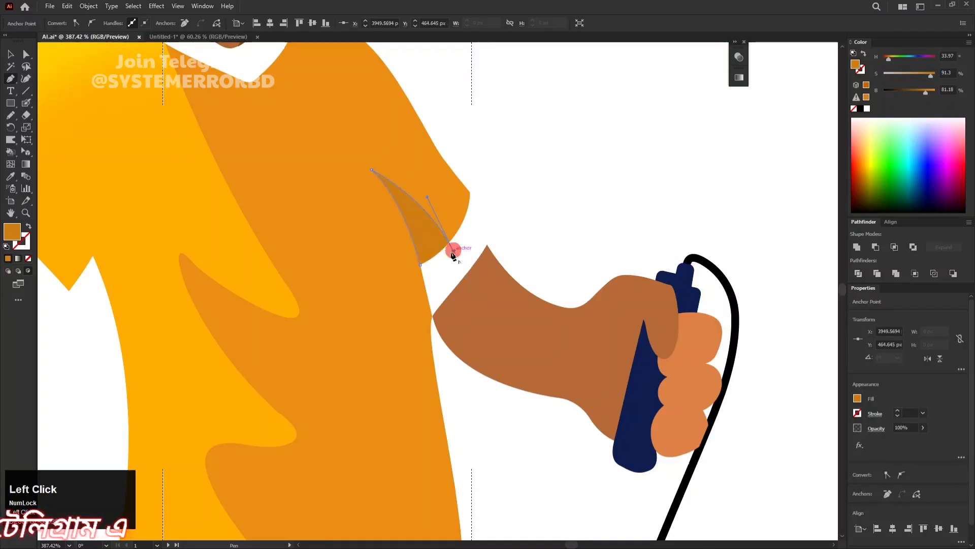
left_click(420, 265)
left_click(539, 182, "ctrl")
left_click_drag(547, 202, 376, 223)
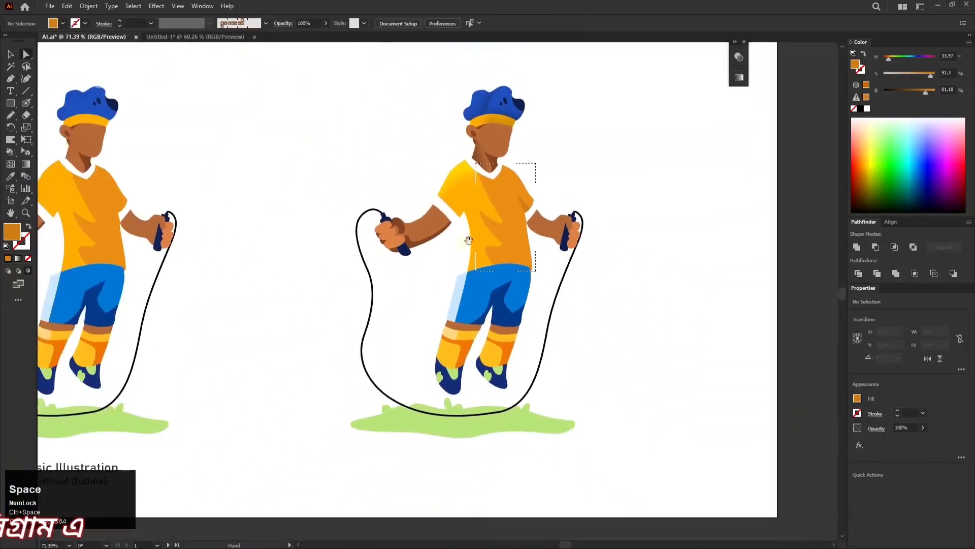
- Try a Pencil shade shape from the armpit down the shirt's side and over the shorts with a darker orange, and undo it
left_click_drag(517, 231, 411, 246)
left_click_drag(410, 245, 538, 229)
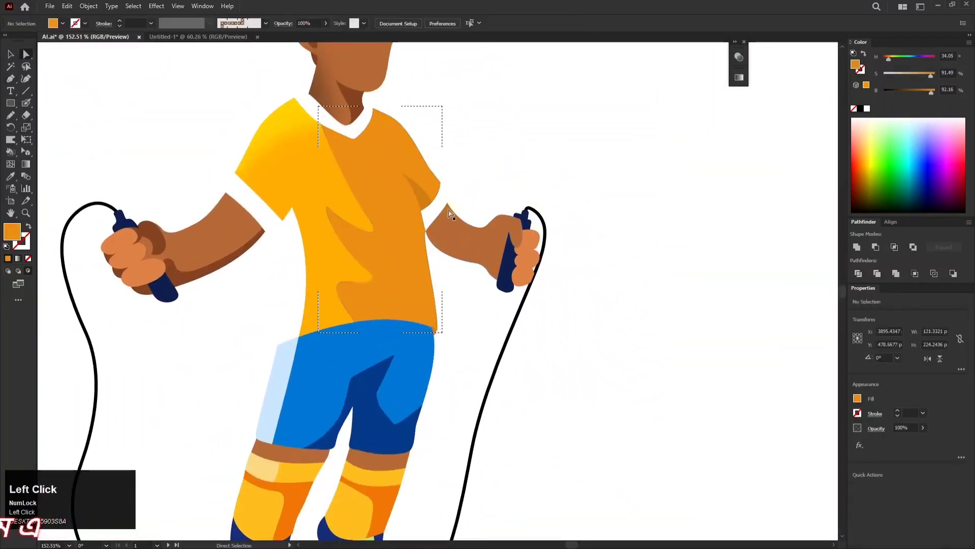
scroll(446, 206, "up", 2)
key("n")
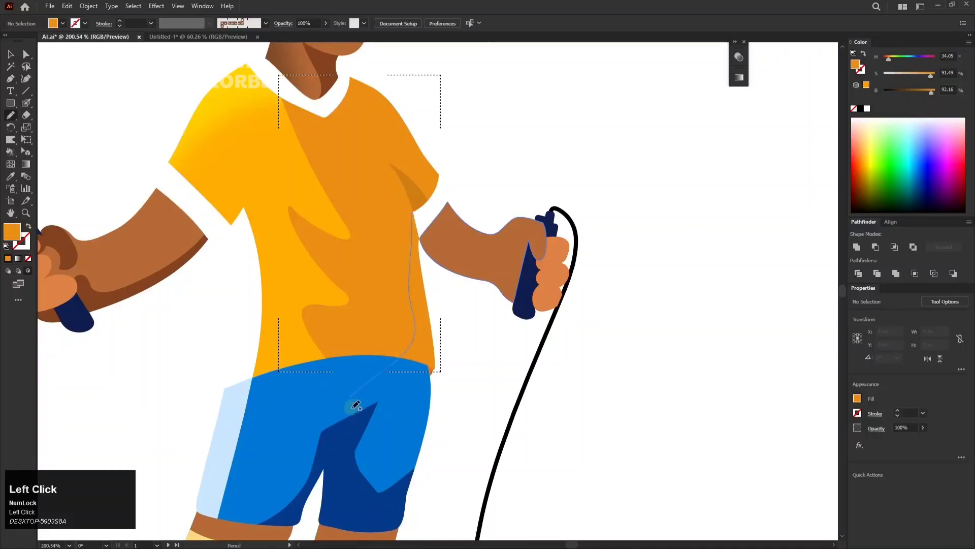
left_click_drag(355, 405, 504, 351)
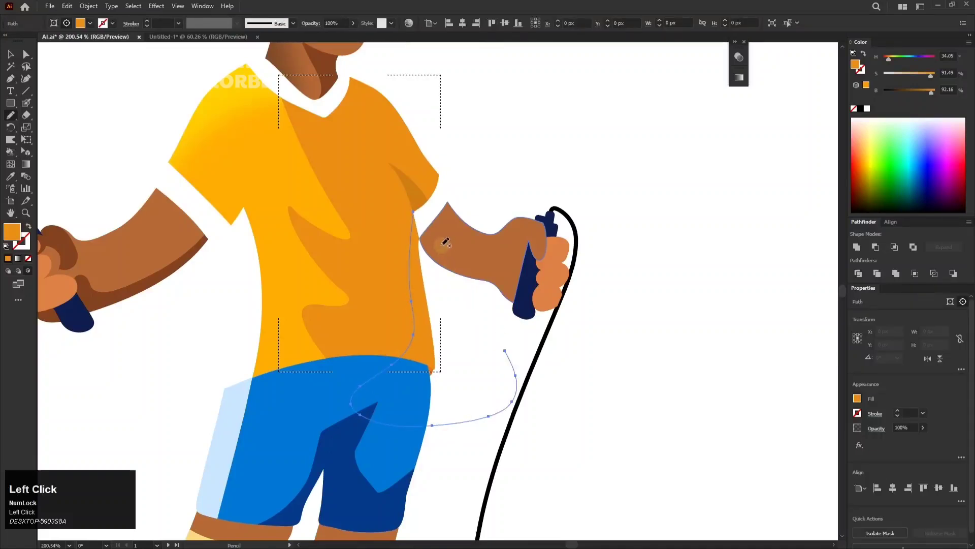
left_click(918, 91)
left_click_drag(704, 148, 673, 165)
key("ctrl+z")
key("ctrl+z")
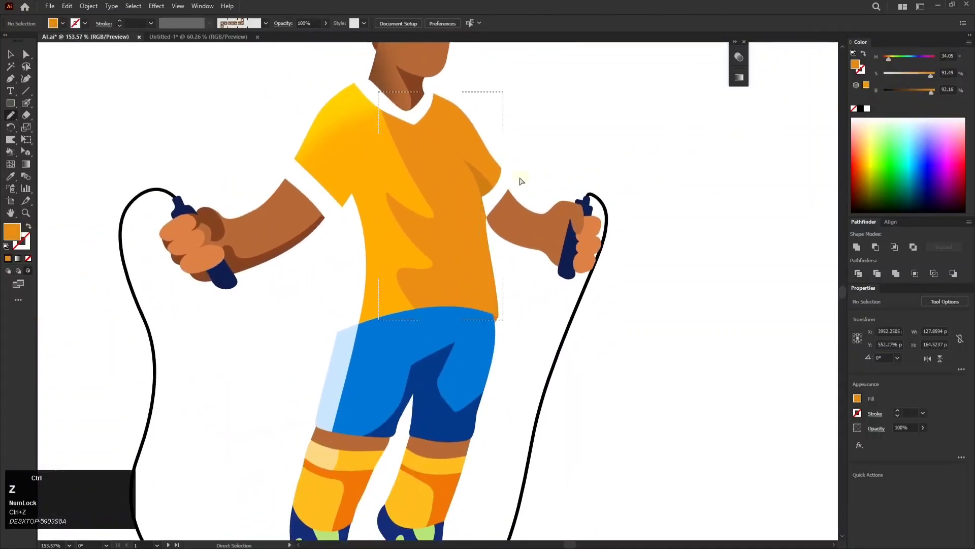
- Try a closed Pencil shape along the shirt's side below the armpit in orange darkened to about 69% brightness, and undo it
left_click_drag(481, 178, 488, 173)
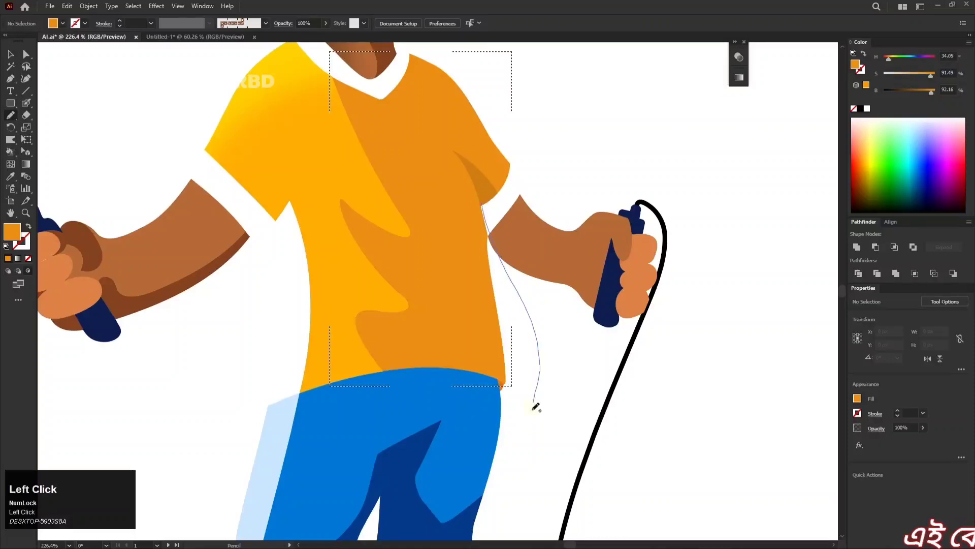
mouse_move(476, 187)
left_mouse_down()
mouse_move(481, 240)
mouse_move(525, 226)
left_mouse_up()
left_click_drag(930, 92, 919, 92)
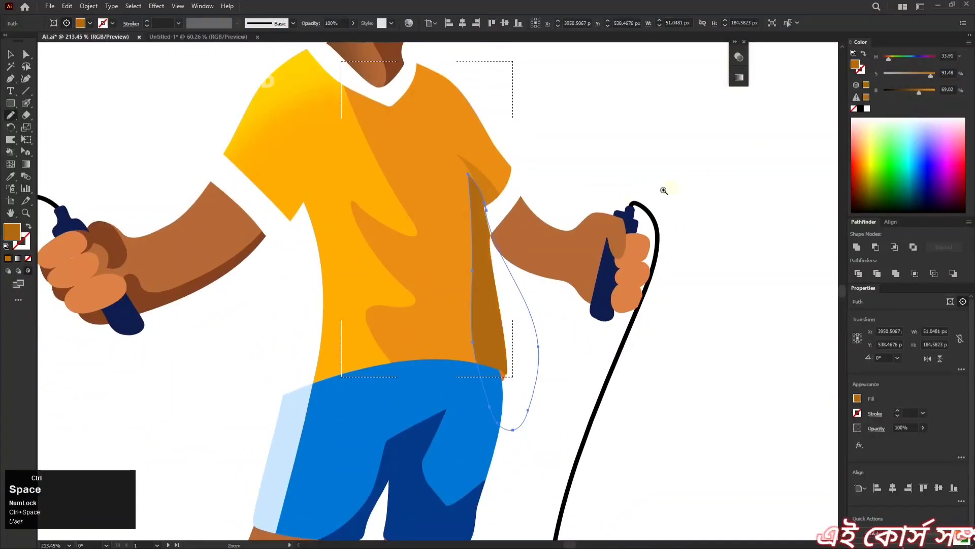
left_click_drag(558, 218, 569, 201)
key("ctrl+z")
left_click_drag(504, 188, 519, 165)
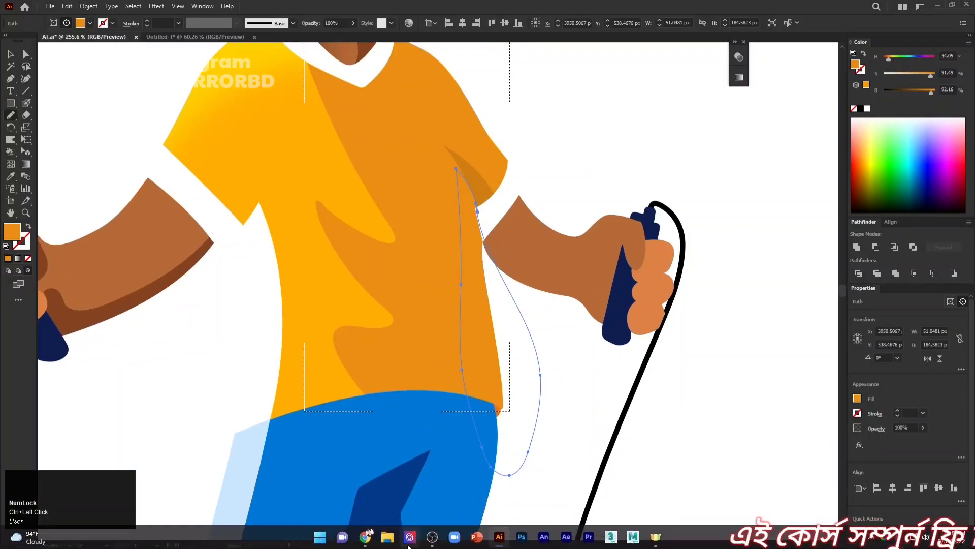
key("ctrl+z")
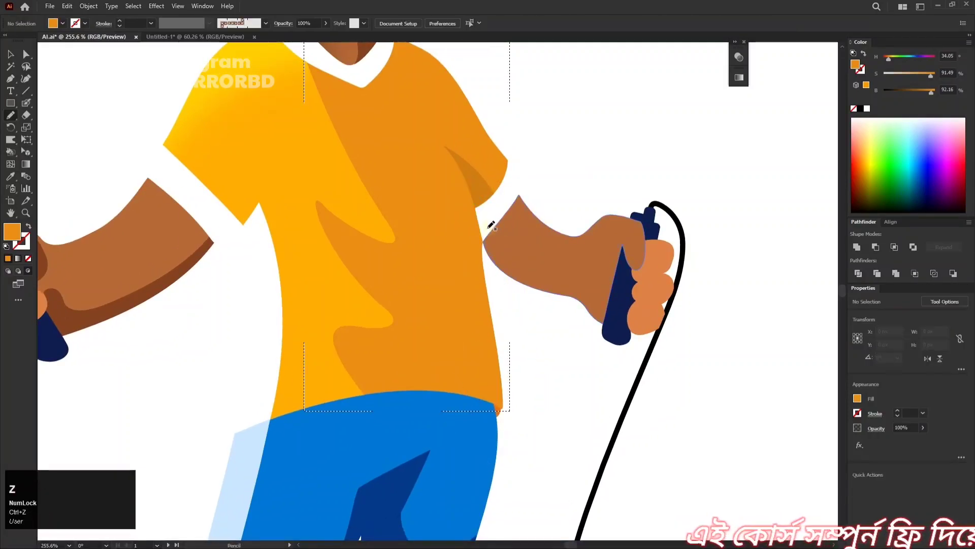
- Draw a closed Pen shape from the sleeve shade's inner edge down the shirt's side, past the hem and back up outside the shirt
left_click_drag(484, 235, 451, 234)
key("p")
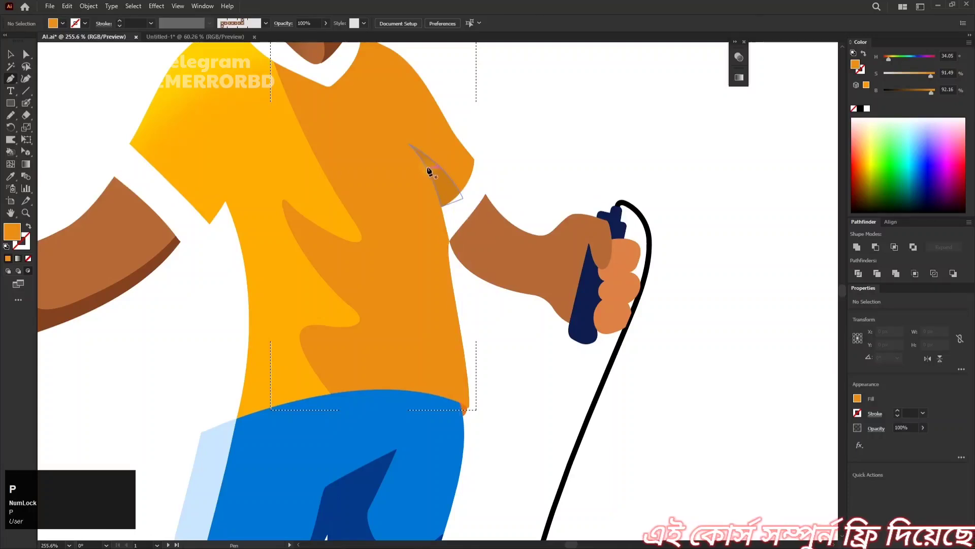
left_click(433, 182)
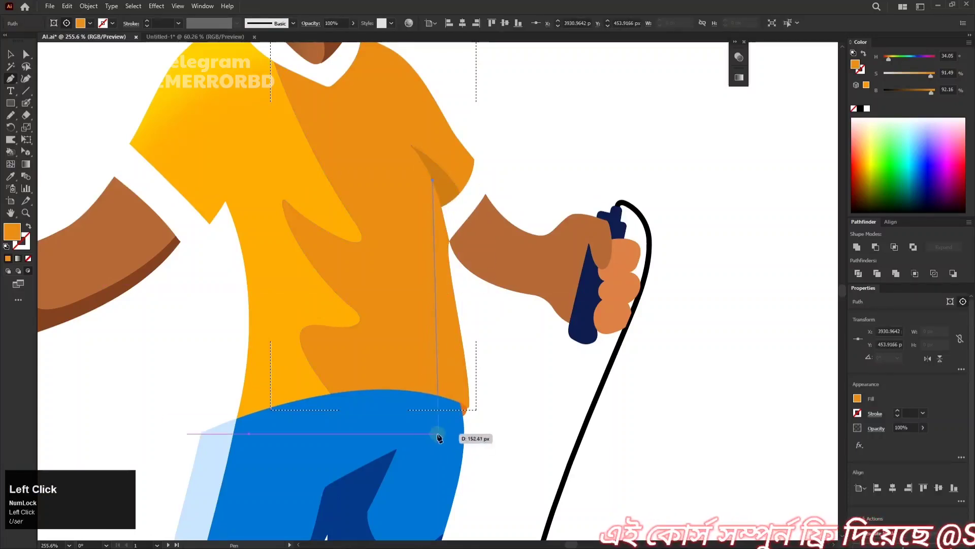
left_click_drag(411, 433, 338, 428)
left_click(510, 437)
left_click_drag(493, 353, 484, 345)
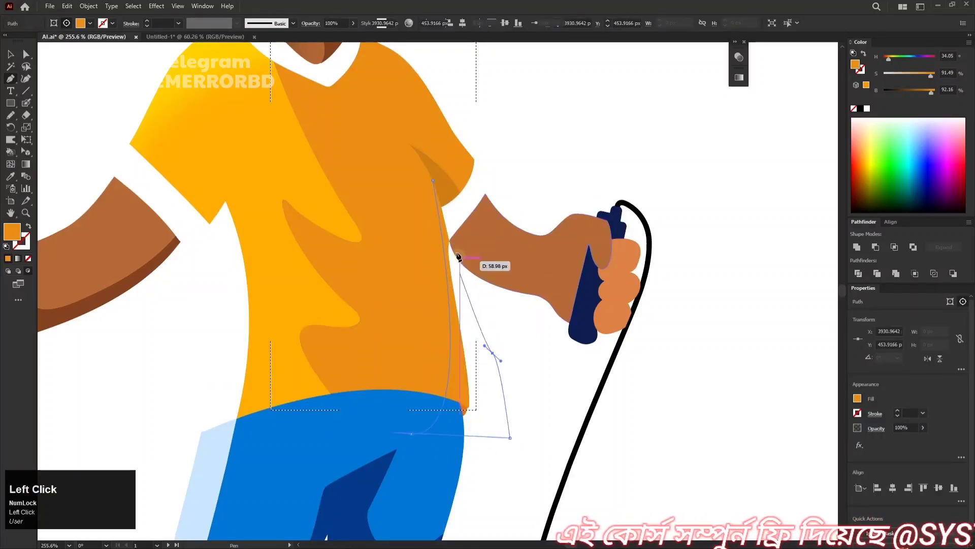
left_click(457, 218)
left_click_drag(444, 210, 435, 189)
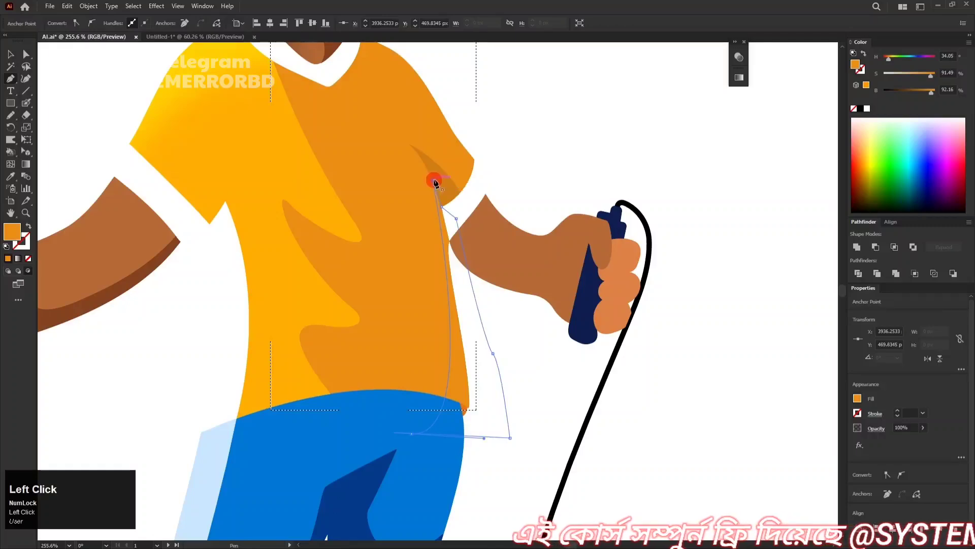
left_click(434, 181)
- Darken the side shape's orange fill to about 82% brightness and deselect it
left_click_drag(931, 92, 926, 94)
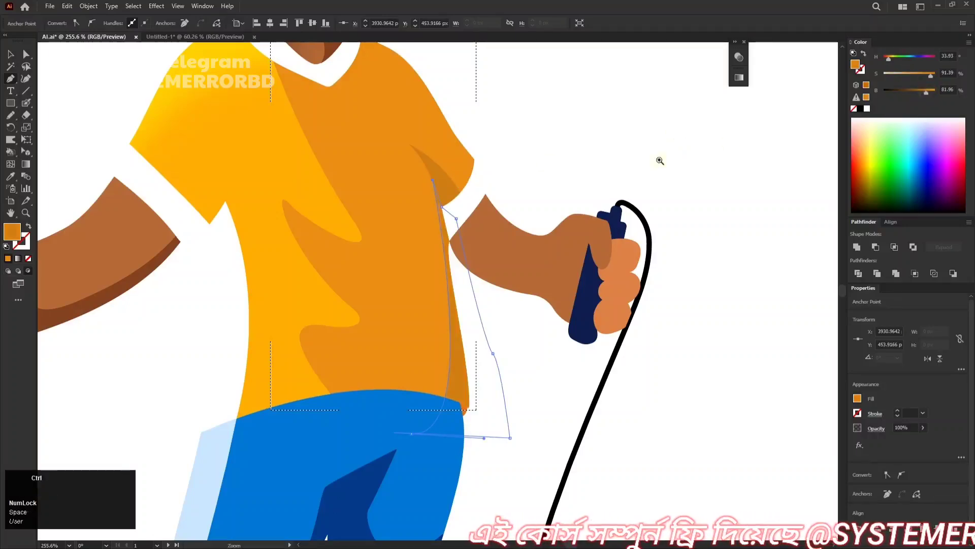
left_click_drag(627, 170, 574, 173)
left_click(716, 156, "ctrl")
left_click_drag(659, 136, 529, 168)
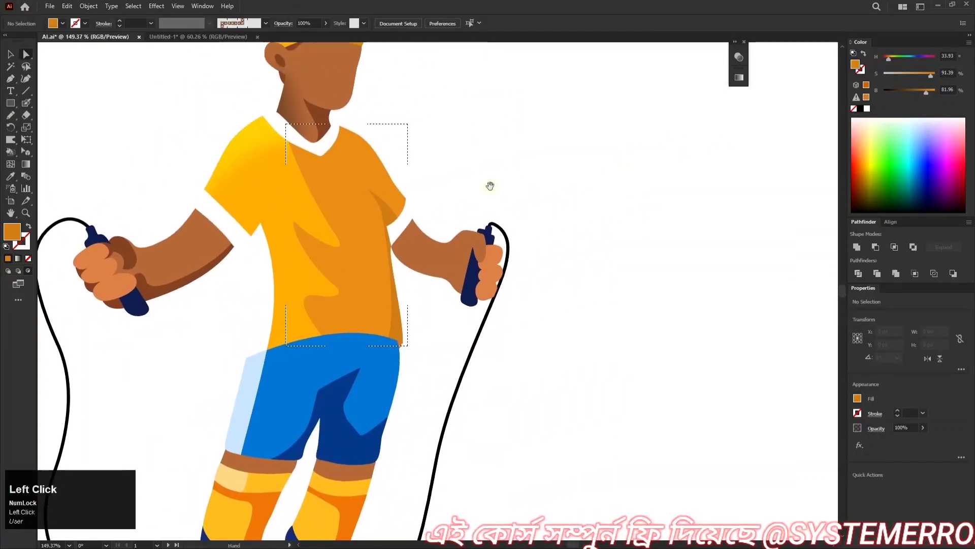
- Move the side shade's uppermost anchor down along the sleeve shade's edge at the armpit and deselect the shape
left_click_drag(386, 236, 609, 217)
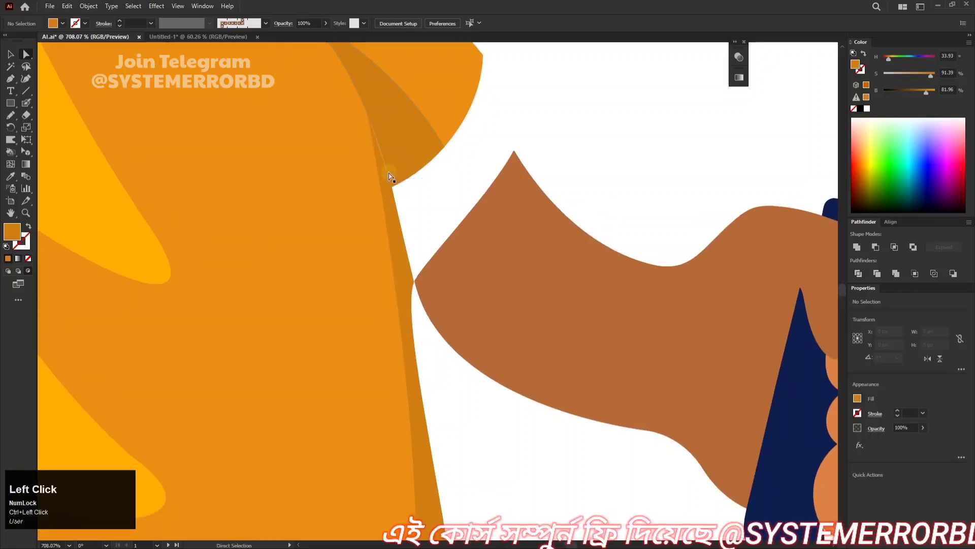
left_click(389, 186, "ctrl")
left_click(381, 116, "ctrl")
left_click(381, 115, "ctrl")
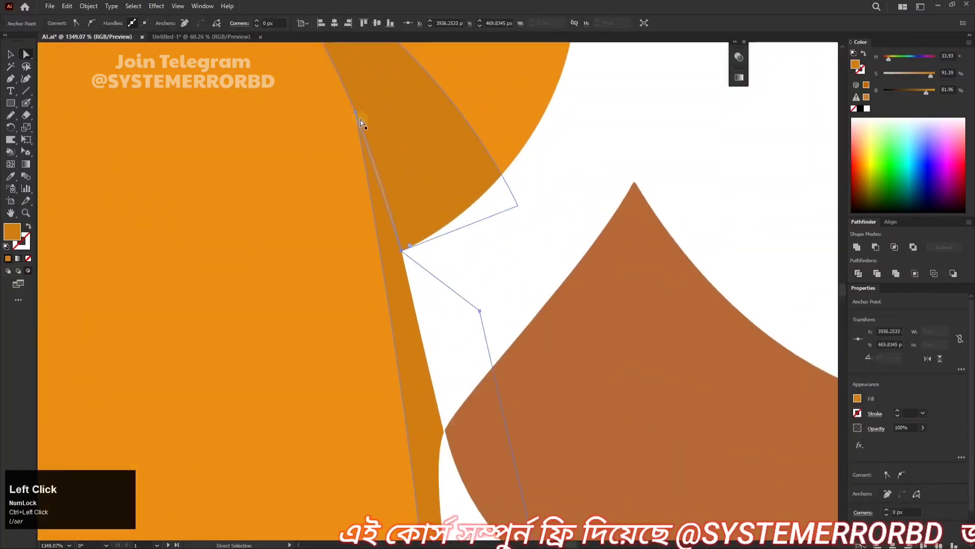
left_click(355, 111)
left_click_drag(356, 111, 372, 152)
left_click_drag(492, 162, 111, 207)
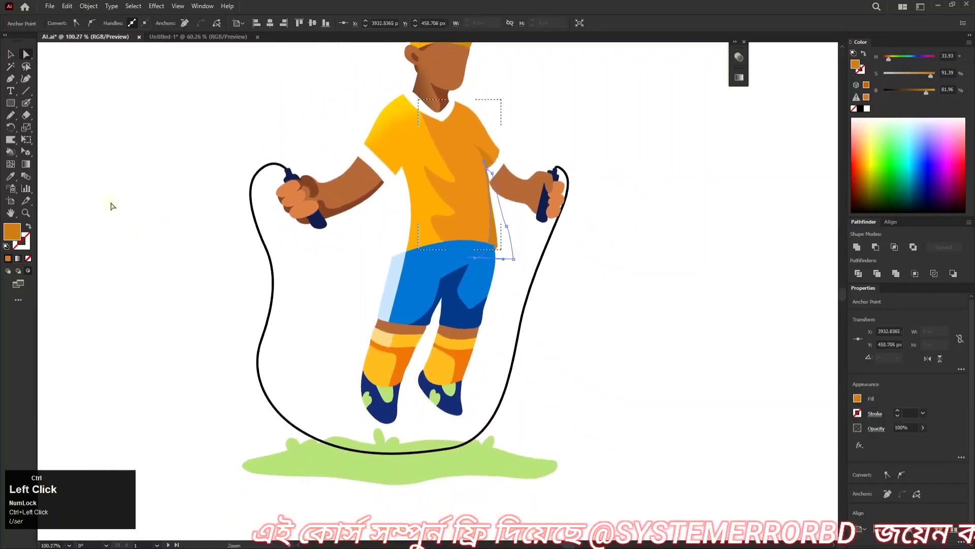
left_click(112, 207)
- Darken the small orange hem piece at the shirt's lower corner to about 49% brightness and deselect it
left_click_drag(470, 187, 355, 221)
left_click_drag(399, 292, 641, 258)
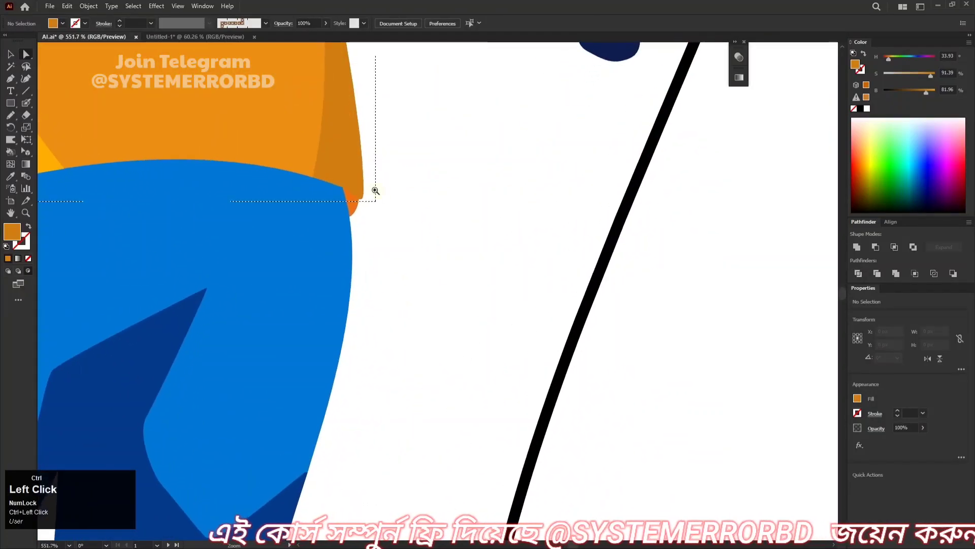
left_click(355, 211)
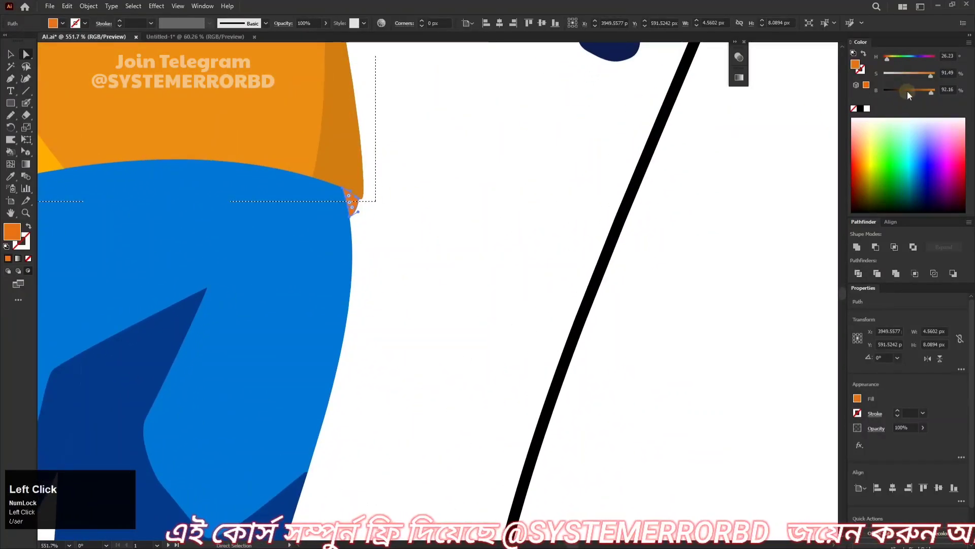
left_click(908, 92)
left_click(541, 171)
left_click_drag(541, 171, 348, 207)
left_click_drag(465, 164, 396, 273)
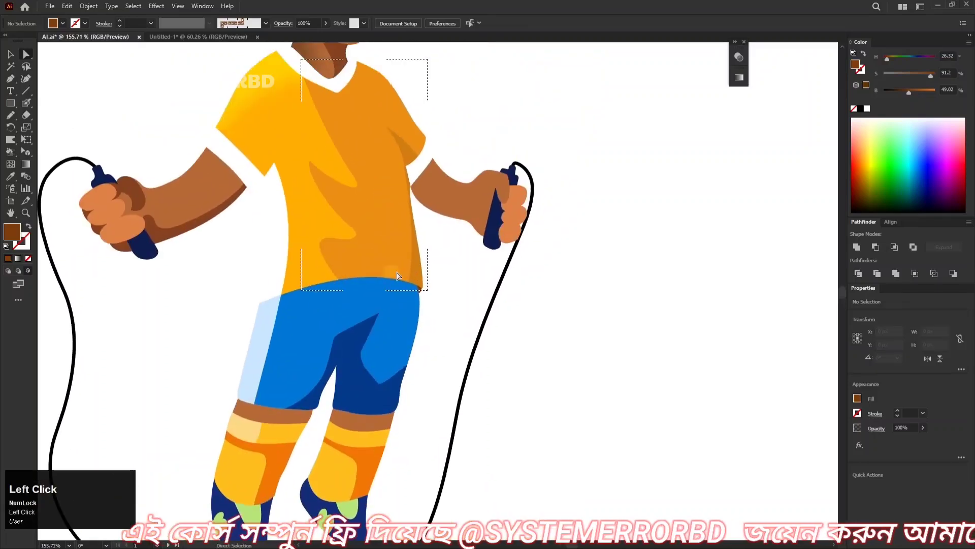
- Turn on Draw Inside for the white sleeve cuff, sketch a Pencil shape over its inner part and darken it to about 83% brightness
left_click_drag(442, 248, 444, 308)
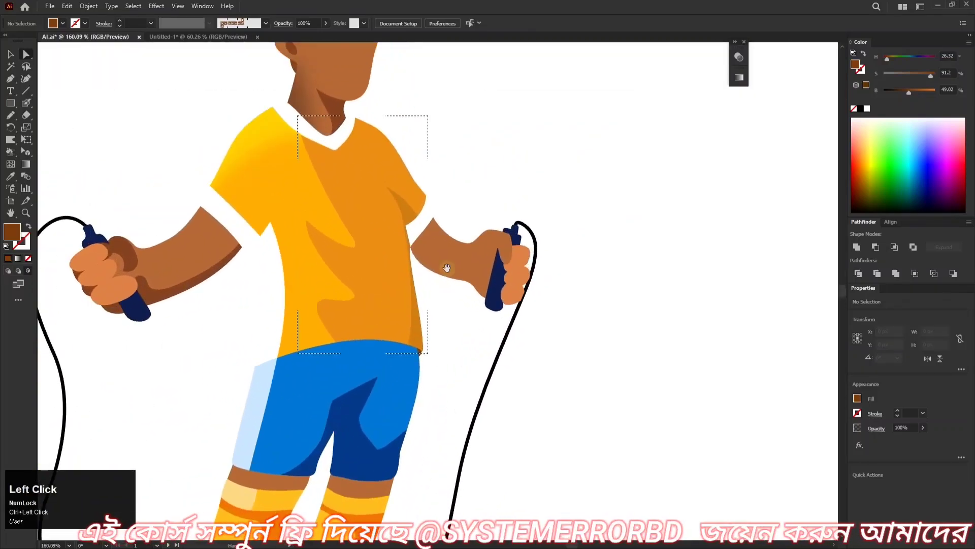
left_click_drag(437, 195, 487, 197)
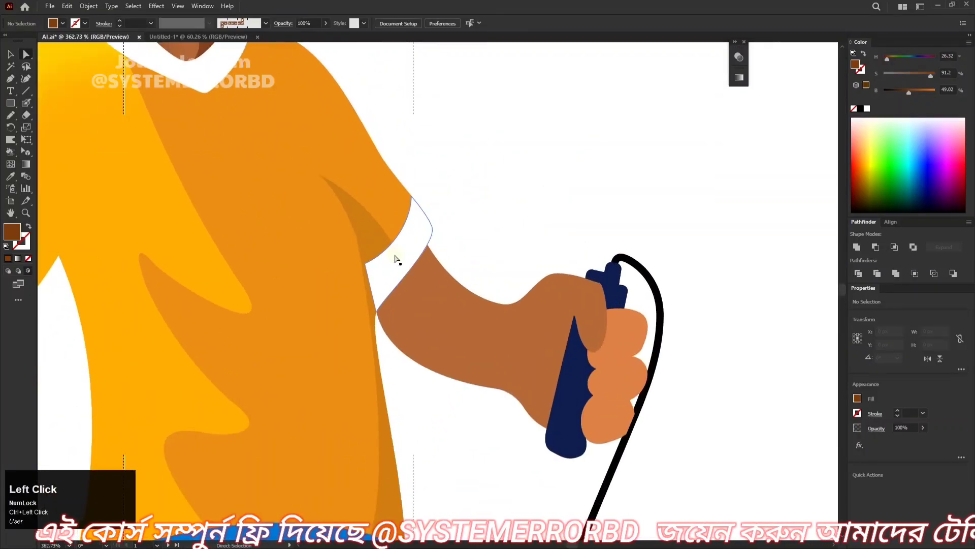
left_click(397, 257)
left_click(27, 272)
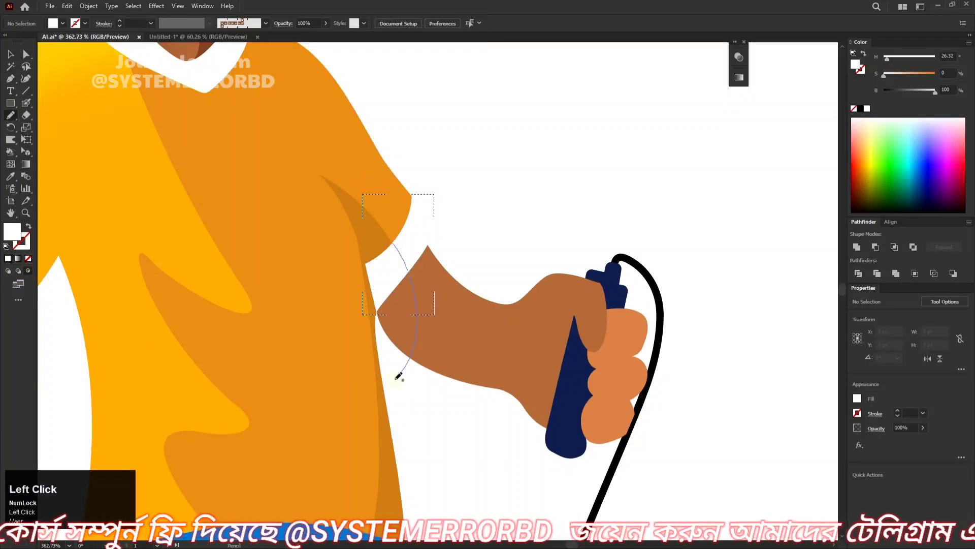
left_click_drag(399, 376, 389, 227)
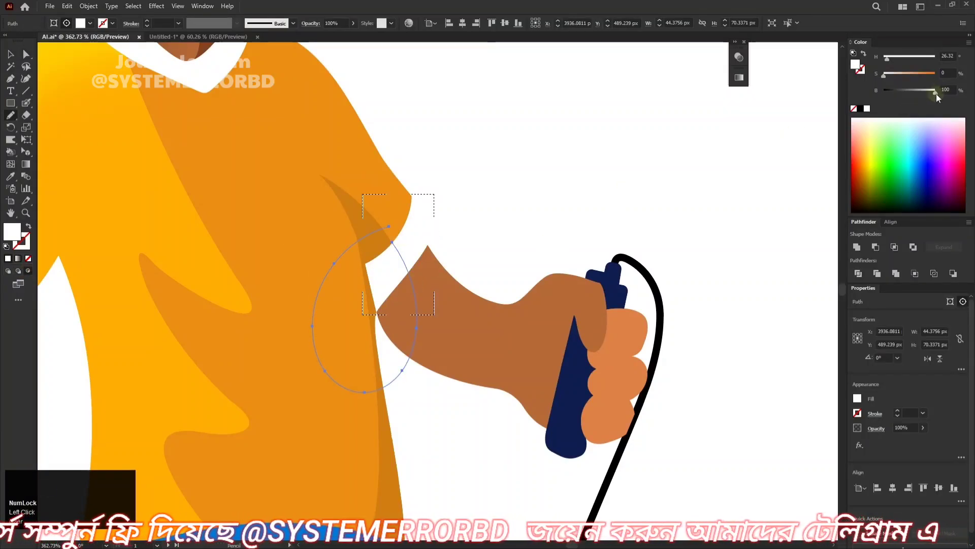
left_click_drag(935, 92, 927, 93)
left_click_drag(631, 164, 630, 208)
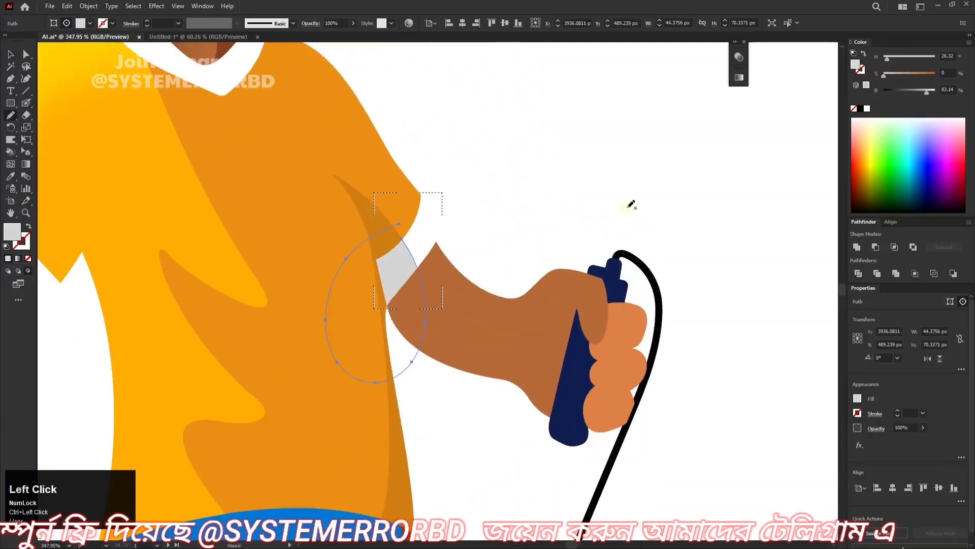
- Apply a Gaussian Blur of about 4.66 pixels to the cuff shade, set its brightness to about 71% and deselect it
key("ctrl+alt+shift+e")
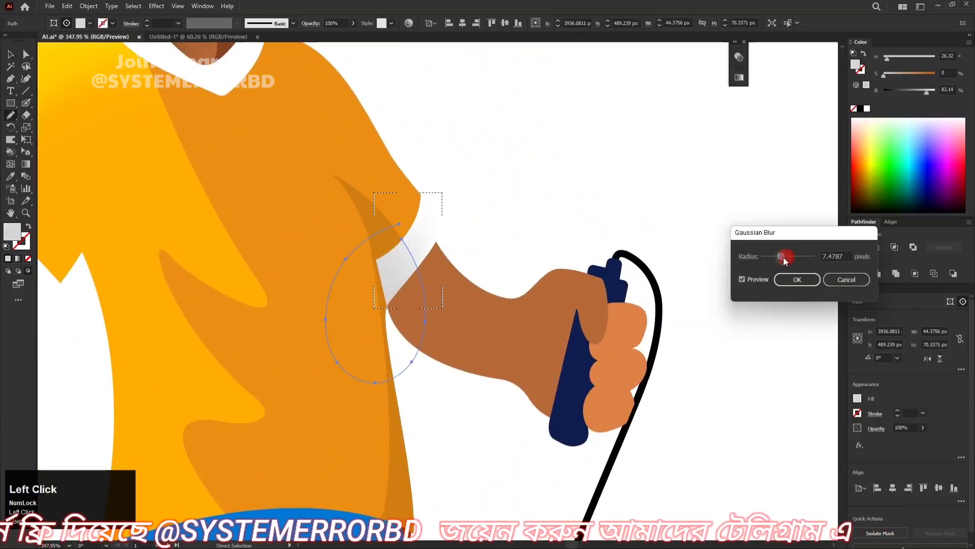
left_click_drag(785, 256, 778, 258)
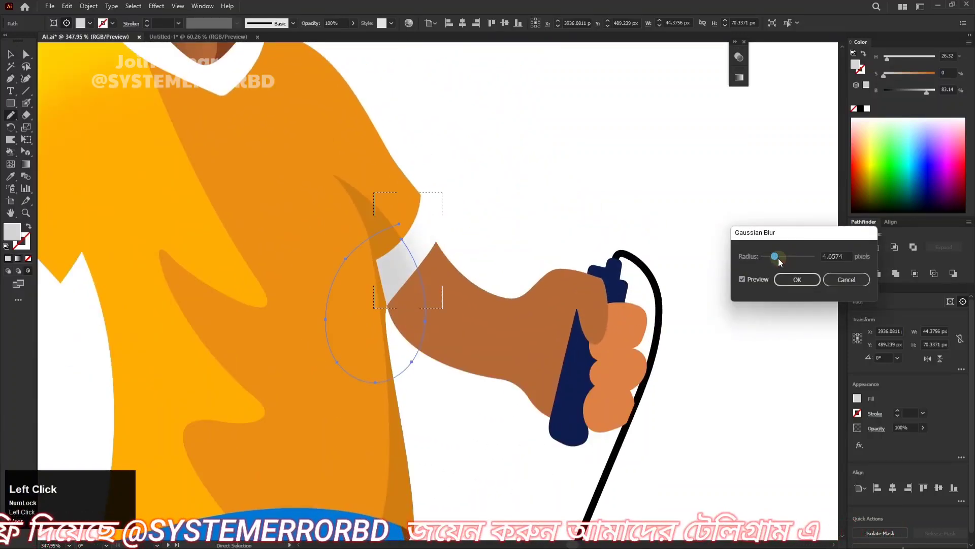
left_click(796, 280)
left_click_drag(927, 93, 920, 93)
key("a")
left_click(588, 163)
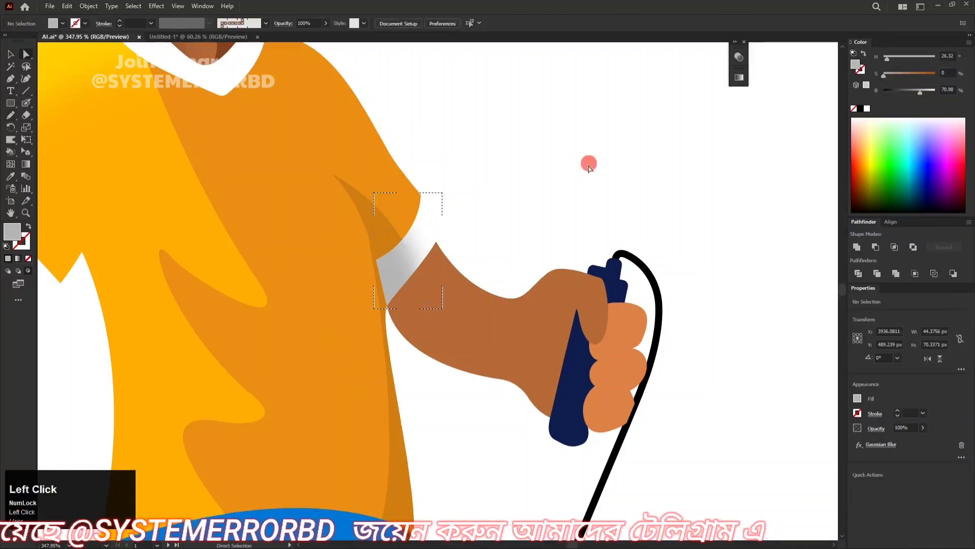
- Lighten the blurred cuff shade to about 81% brightness and deselect it
left_click_drag(587, 163, 558, 204)
left_click(443, 246)
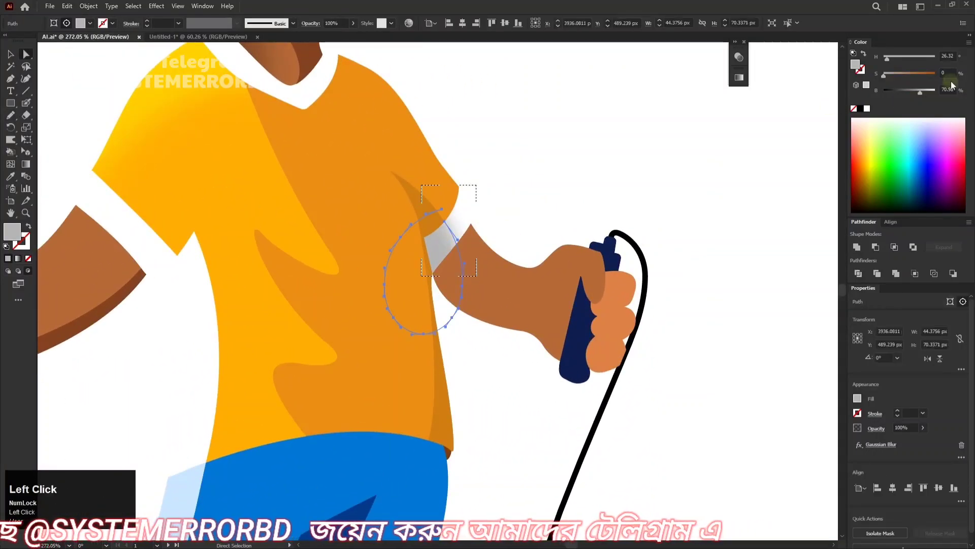
left_click(717, 170)
left_click_drag(668, 181, 542, 150)
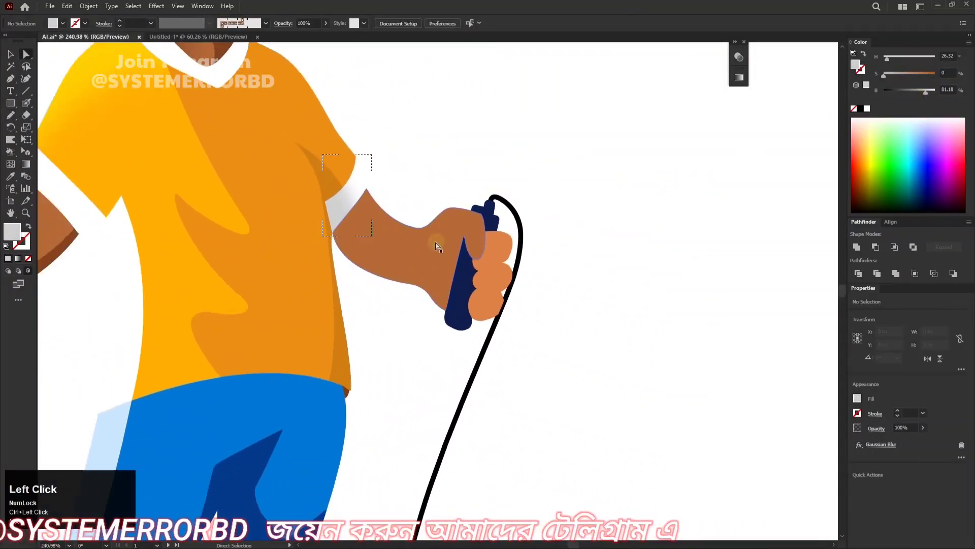
- Turn on Draw Inside for the brown arm beside the cuff and sketch a closed Pencil shade along its underside, redrawing the first attempt
left_click(424, 253)
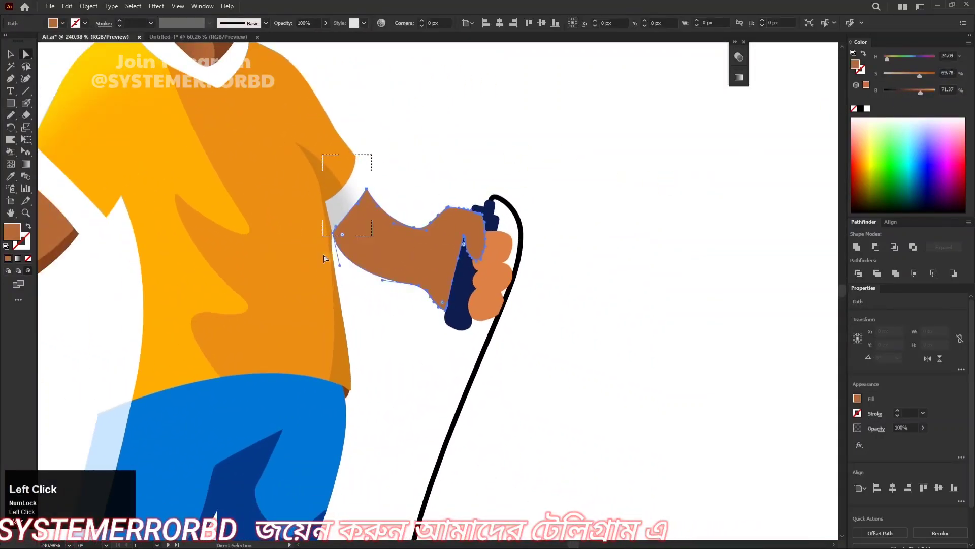
left_click(28, 271)
key("n")
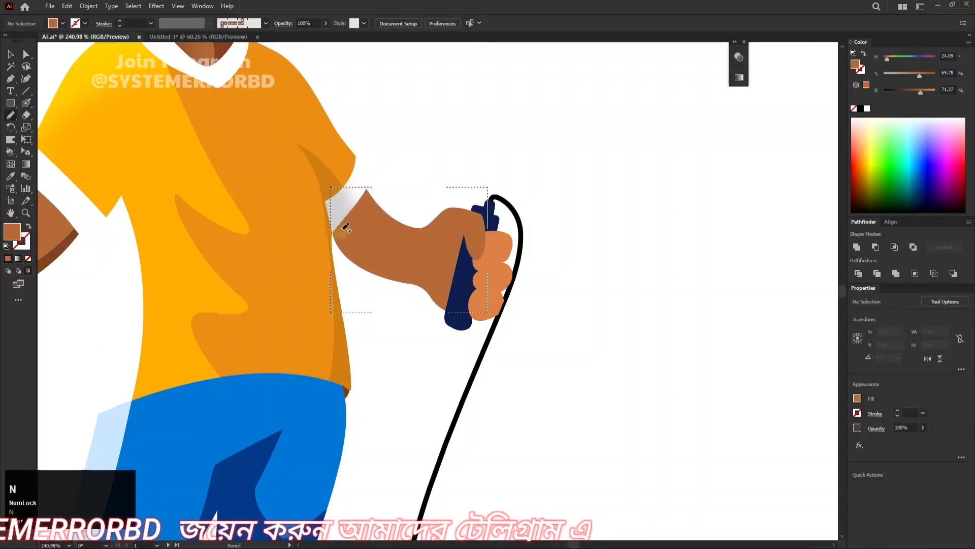
mouse_move(359, 196)
left_mouse_down()
mouse_move(383, 267)
mouse_move(387, 320)
mouse_move(305, 209)
mouse_move(318, 286)
left_mouse_up()
key("ctrl+z")
mouse_move(355, 188)
left_mouse_down()
mouse_move(352, 236)
mouse_move(469, 281)
mouse_move(346, 203)
left_mouse_up()
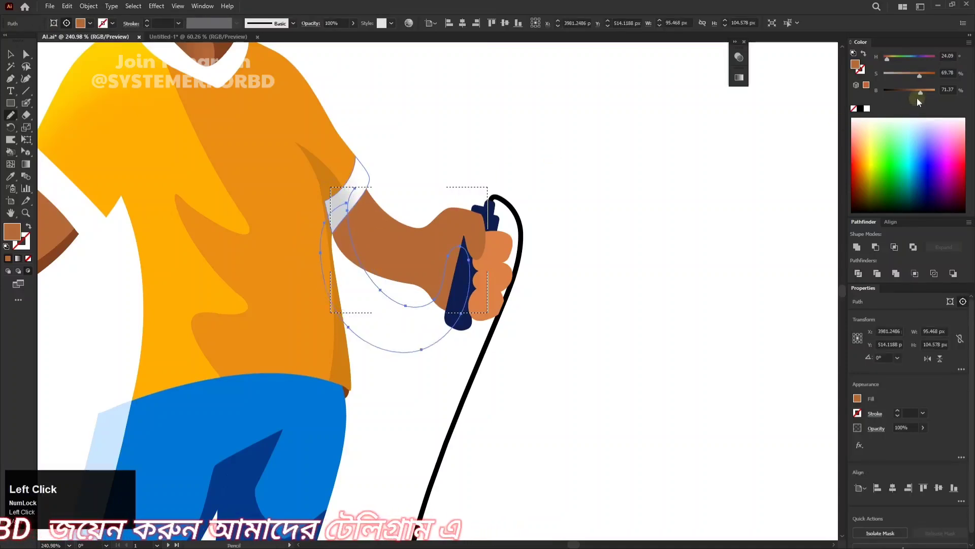
- Darken the arm shade's brown fill in stages to about 50% brightness
left_click_drag(920, 93, 914, 93)
left_click_drag(554, 187, 494, 196)
mouse_move(580, 173)
left_mouse_down()
mouse_move(508, 193)
mouse_move(597, 175)
left_mouse_up()
left_click_drag(915, 93, 910, 93)
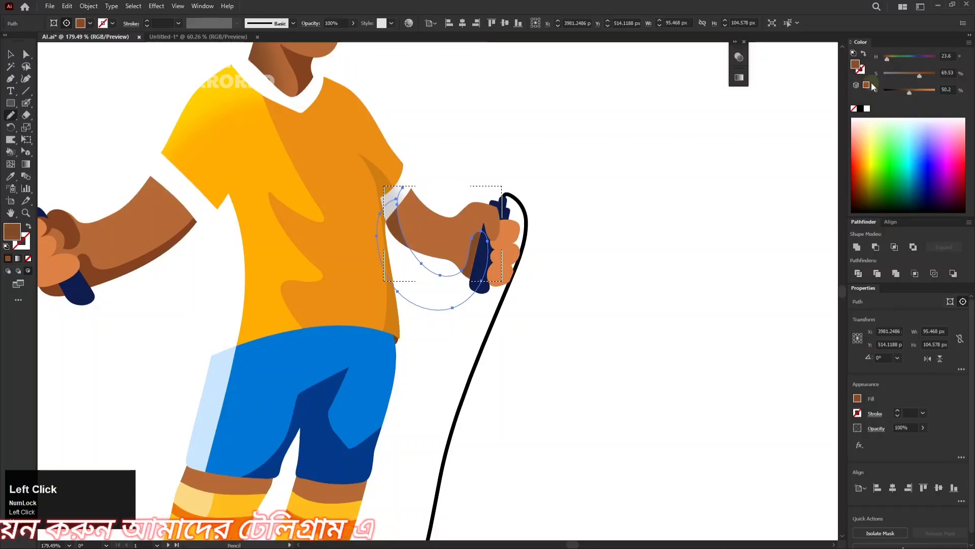
- Apply a Gaussian Blur to the arm shade and deselect it
key("ctrl+alt+shift+e")
left_click(797, 284)
key("a")
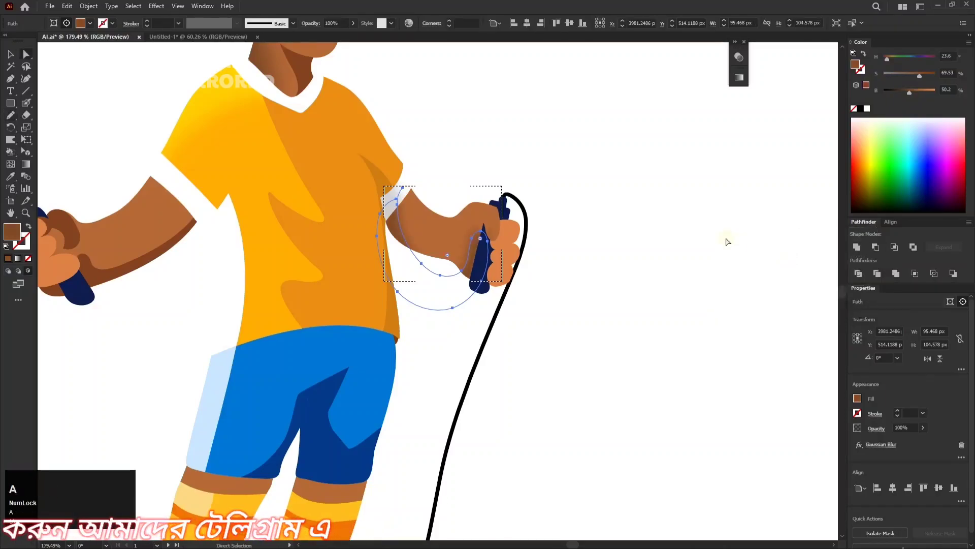
left_click(667, 218)
- Move the arm shade's anchor near the hand up to the pointed tip of the navy rope handle
left_click_drag(654, 220, 501, 251)
left_click_drag(557, 238, 557, 313)
left_click(549, 250)
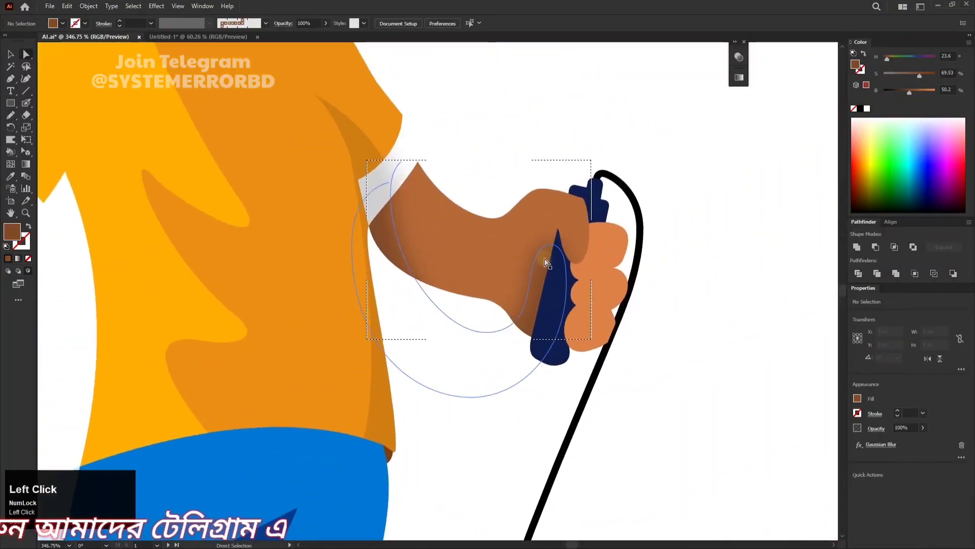
left_click_drag(555, 249, 559, 235)
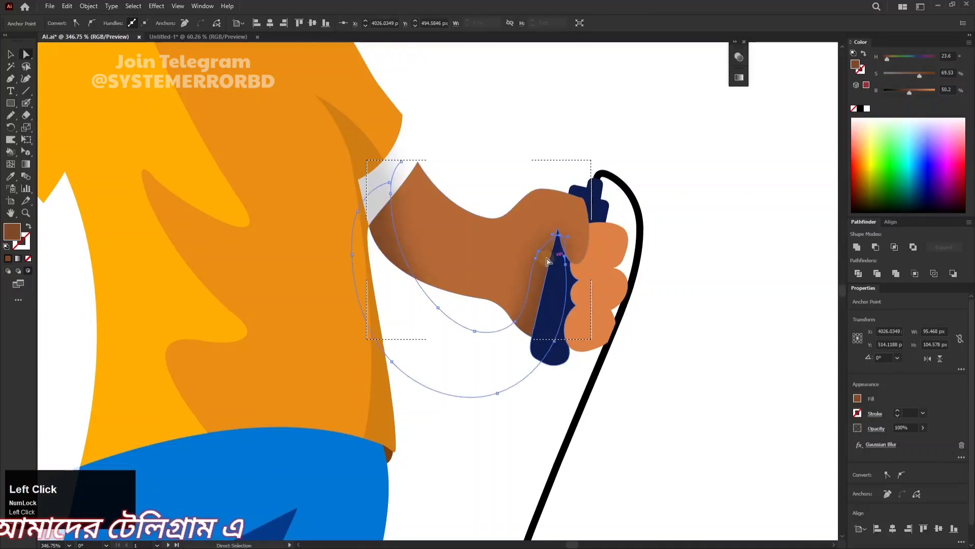
- Stop drawing inside the right arm and turn on Draw Inside for the white cuff of the left sleeve
key("ctrl+space")
left_click_drag(612, 250, 492, 274)
key("ctrl+space")
left_click(678, 225)
key("space")
left_click_drag(623, 228, 236, 213)
key("ctrl+space")
left_click_drag(373, 173, 429, 206)
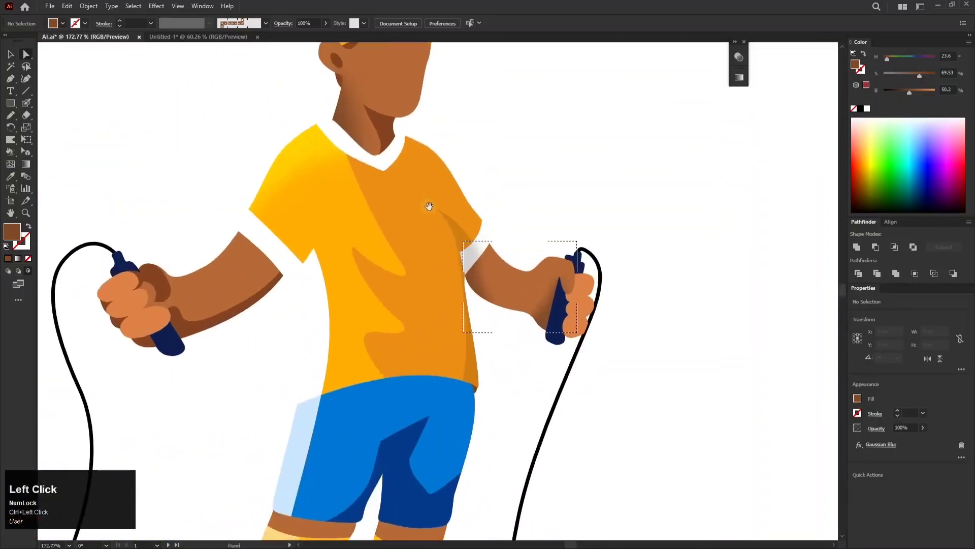
left_click_drag(513, 209, 405, 280)
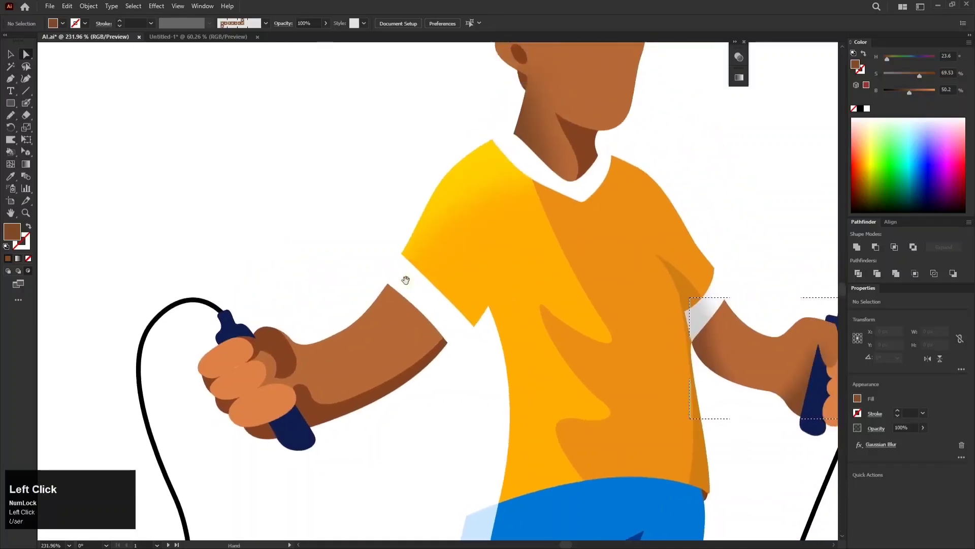
left_click(404, 282)
left_click_drag(473, 296, 396, 218)
mouse_move(422, 212)
left_mouse_down()
mouse_move(398, 209)
mouse_move(409, 209)
left_mouse_up()
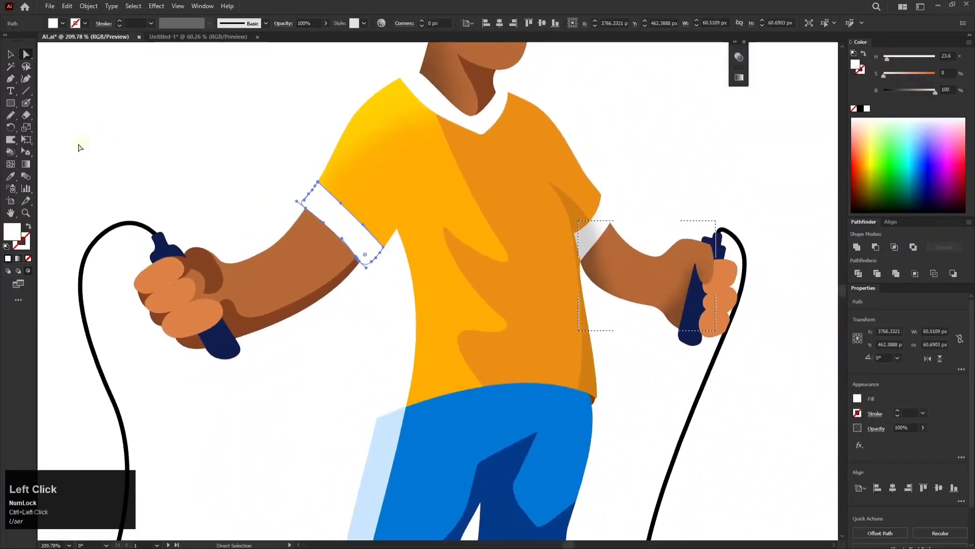
left_click(96, 246)
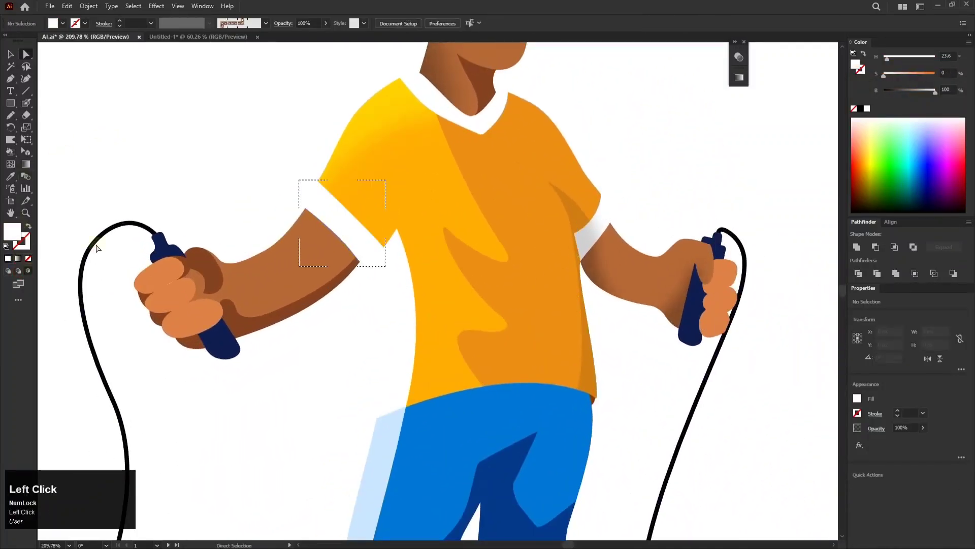
- Draw a freehand shading shape about 150 × 130 px over the left cuff and set its fill brightness to 87%
key("n")
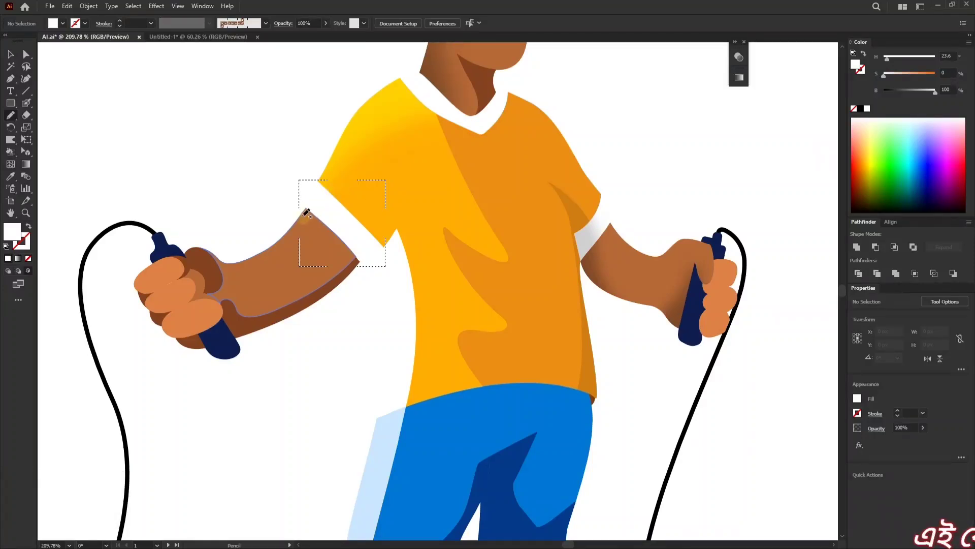
mouse_move(306, 213)
left_mouse_down()
mouse_move(330, 206)
mouse_move(354, 224)
left_mouse_up()
left_click_drag(327, 124, 286, 216)
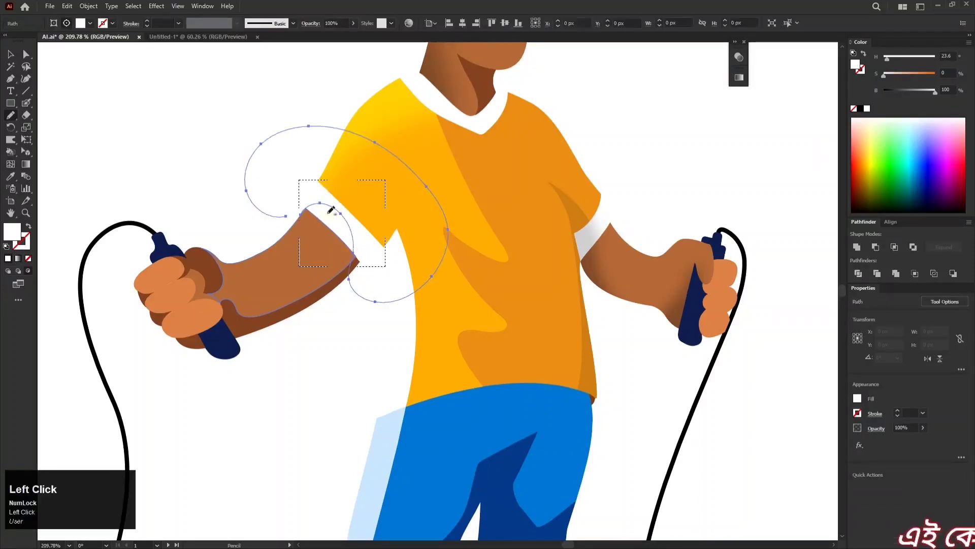
left_click(934, 91)
left_click_drag(935, 93, 928, 93)
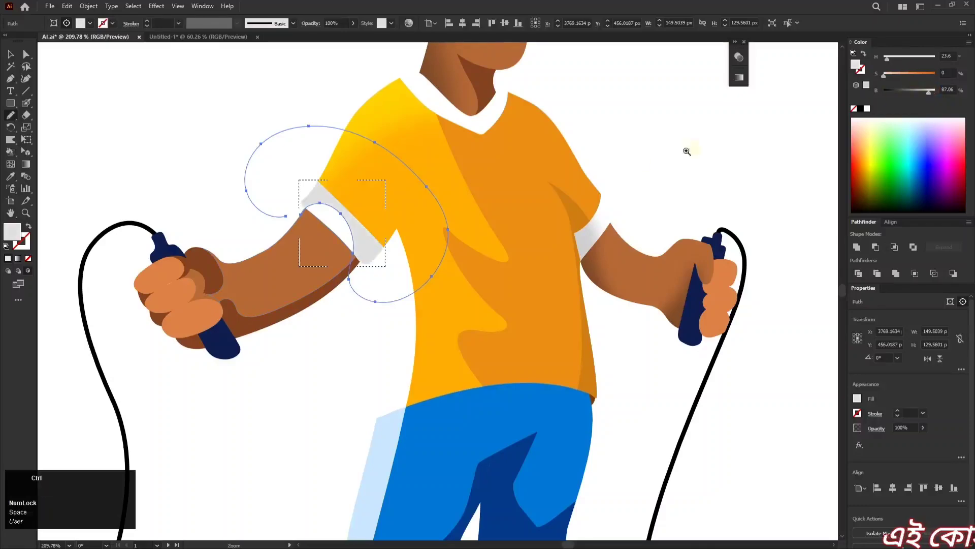
- Stretch the cuff's shading shape upward to about 162 px tall and apply a Gaussian Blur to it
left_click_drag(574, 182, 602, 199)
key("v")
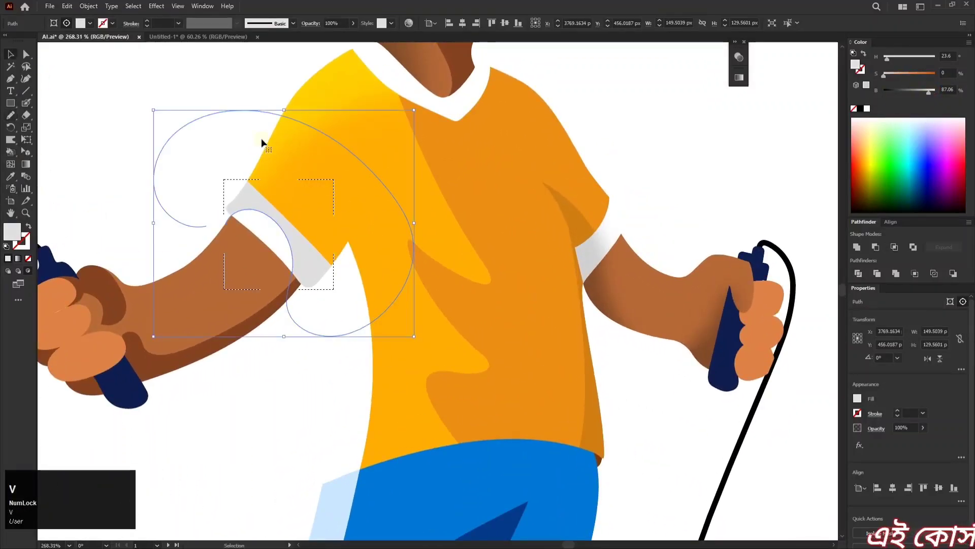
left_click_drag(284, 110, 294, 54)
left_click_drag(315, 120, 305, 150)
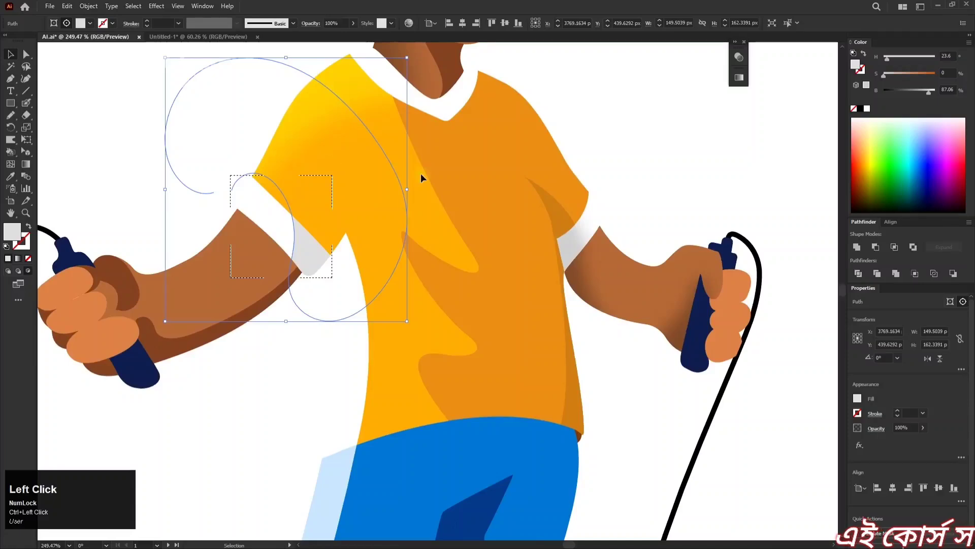
key("a")
key("ctrl+alt+shift+e")
left_click(790, 281)
- Turn on Draw Inside for the left forearm and activate the Pencil tool
left_click_drag(765, 232, 660, 239)
left_click(525, 314)
left_click_drag(614, 267, 447, 283)
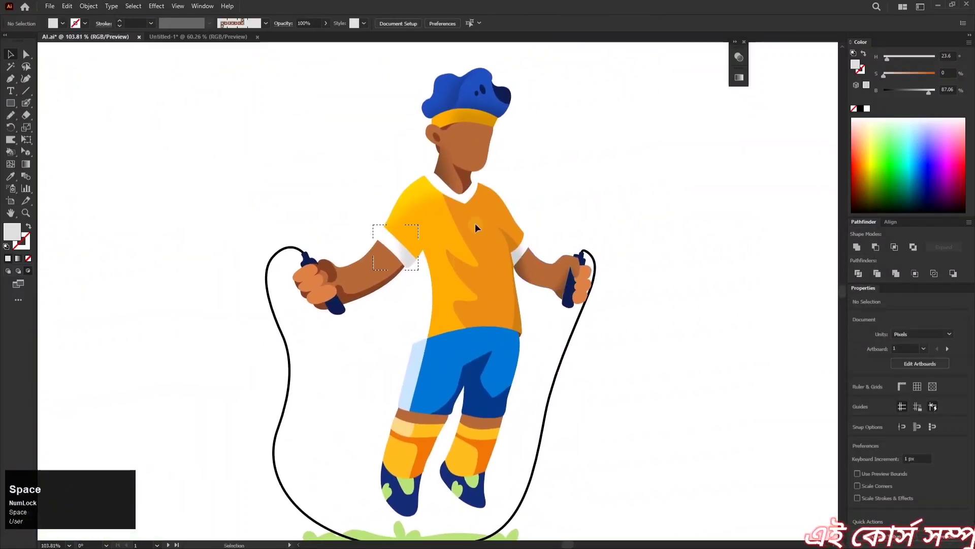
left_click_drag(321, 285, 425, 248)
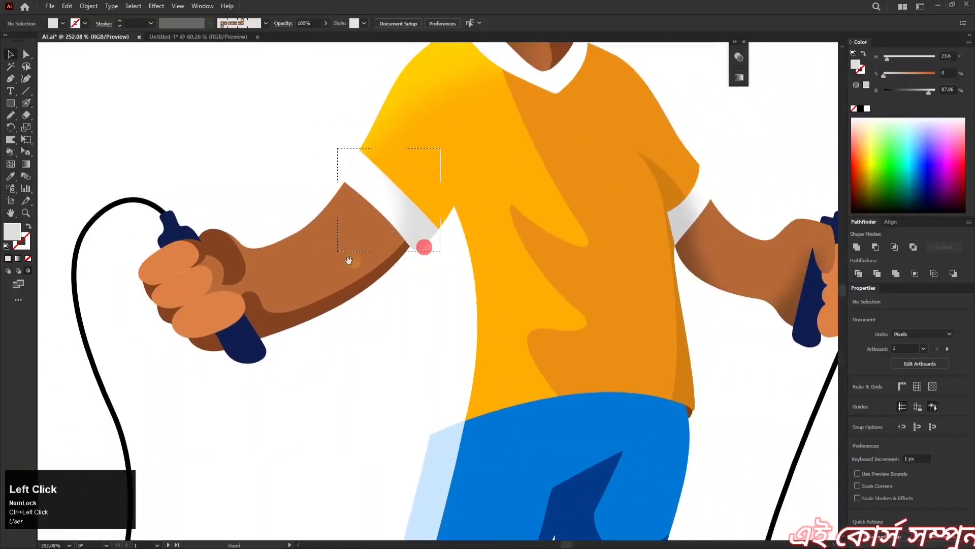
left_click(290, 242)
left_click(30, 272)
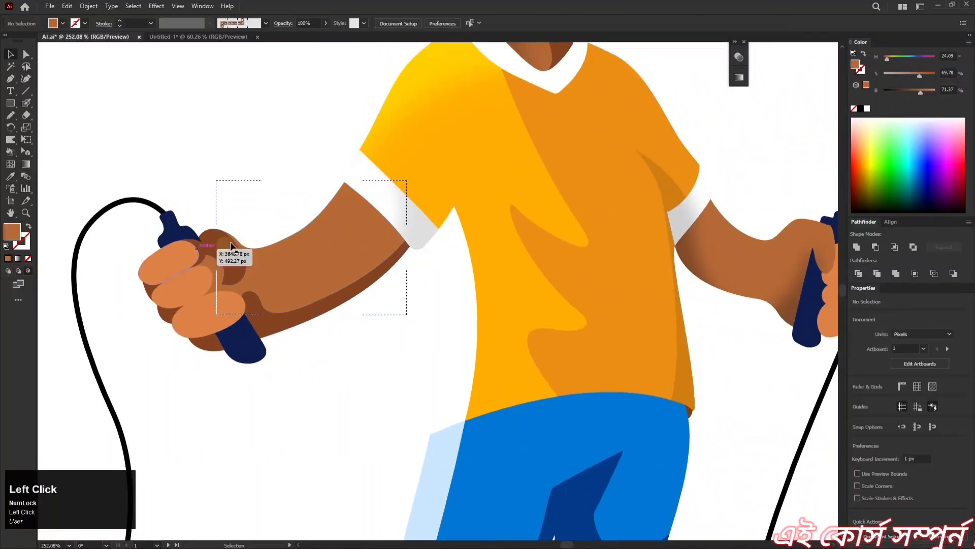
key("n")
mouse_move(357, 213)
left_mouse_down()
mouse_move(381, 227)
mouse_move(393, 253)
mouse_move(391, 227)
mouse_move(429, 240)
mouse_move(531, 223)
mouse_move(433, 233)
mouse_move(410, 375)
mouse_move(504, 222)
left_mouse_up()
key("ctrl+z")
key("ctrl+z")
- Draw a freehand shading shape about 129 × 128 px below the left cuff at 52% brightness and apply a 4.6574 px Gaussian Blur
mouse_move(393, 196)
left_mouse_down()
mouse_move(397, 309)
mouse_move(506, 202)
left_mouse_up()
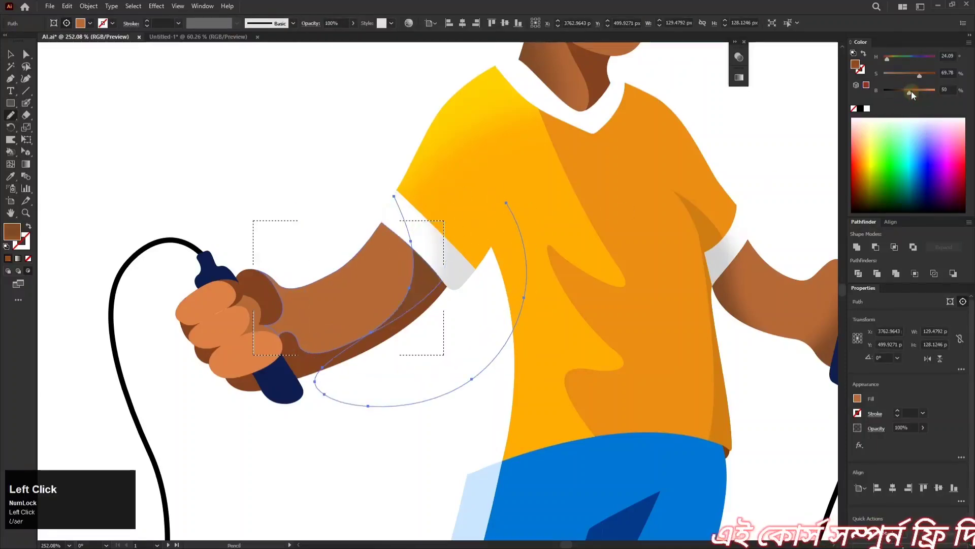
left_click_drag(913, 90, 885, 90)
key("ctrl+alt+shift+e")
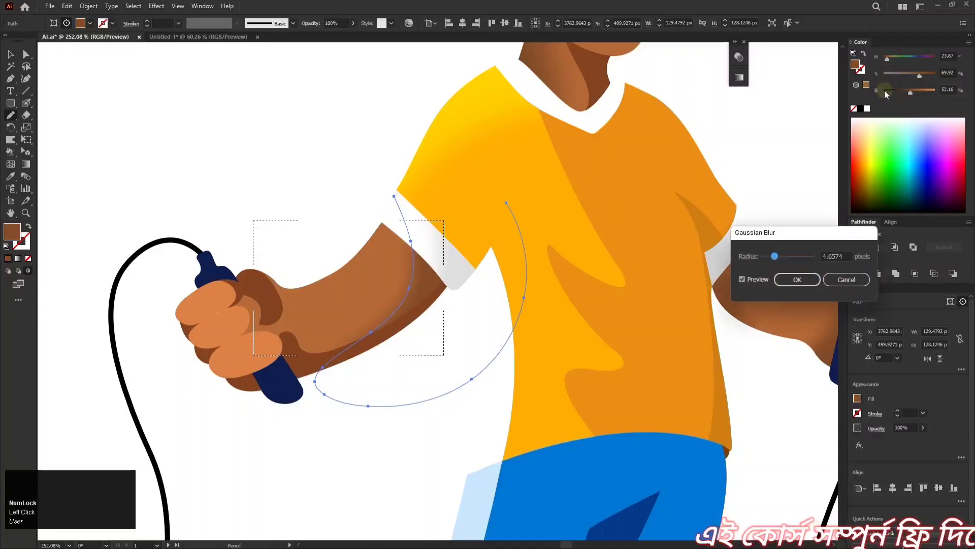
left_click(801, 279)
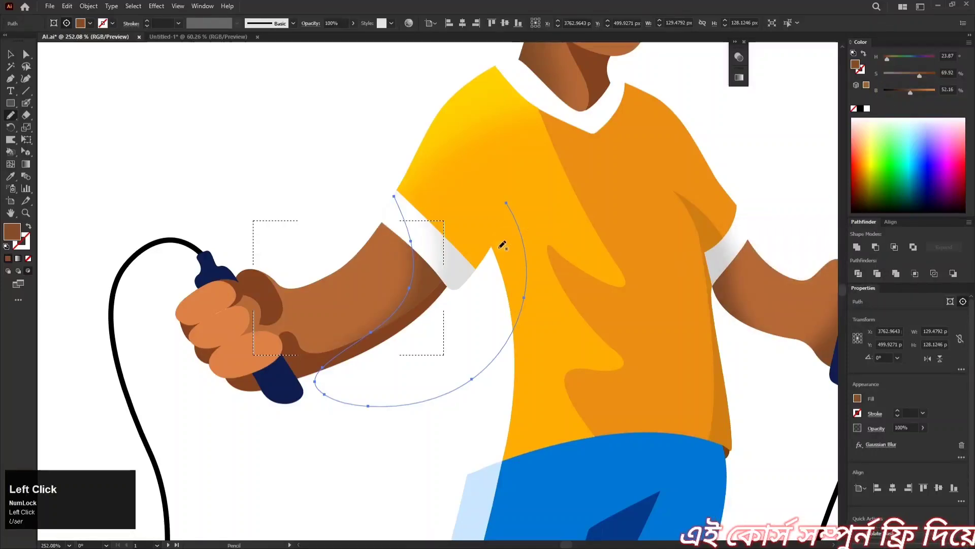
- Rotate the forearm's shading shape by about 14° and set its Gaussian Blur radius to about 9 px
key("v")
left_click_drag(532, 195, 509, 163)
key("ctrl+space")
left_click_drag(525, 212, 507, 258)
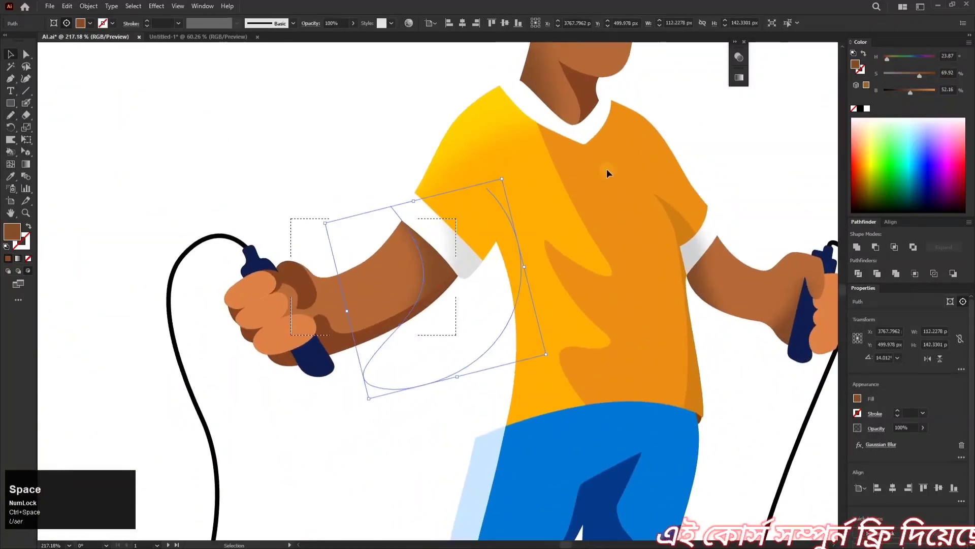
left_click(884, 445)
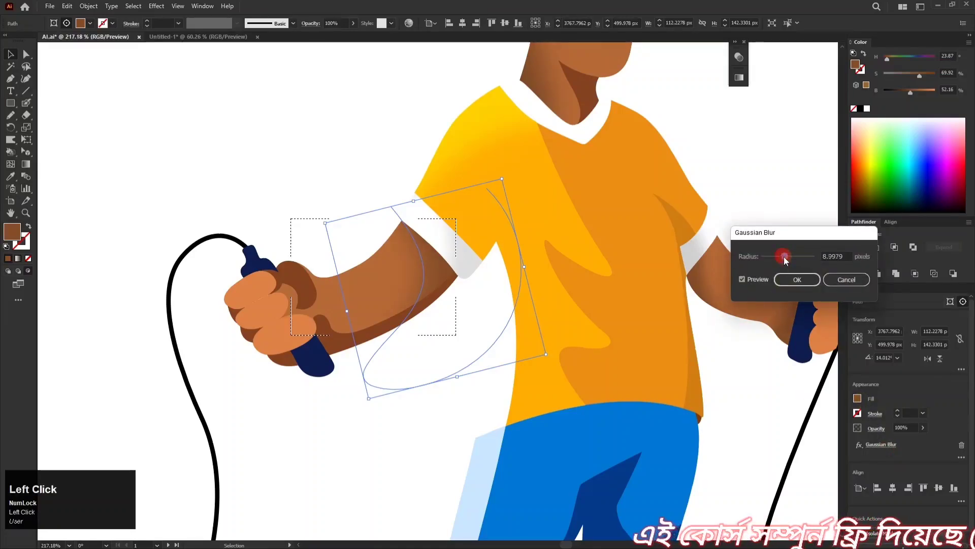
left_click(798, 280)
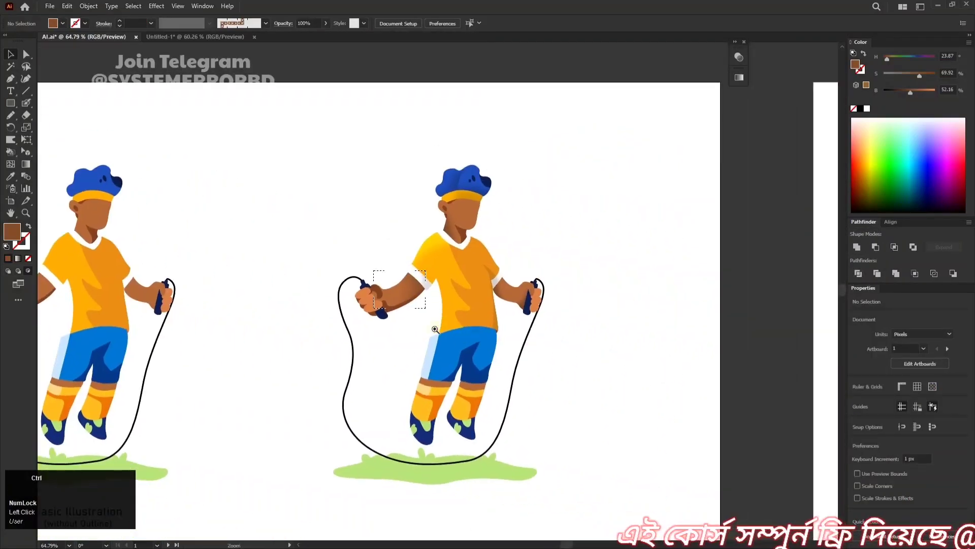
- Turn on Draw Inside for the dark blue area on the right leg of the shorts, with the Pencil tool active
left_click_drag(514, 366, 586, 366)
left_click_drag(417, 353, 448, 355)
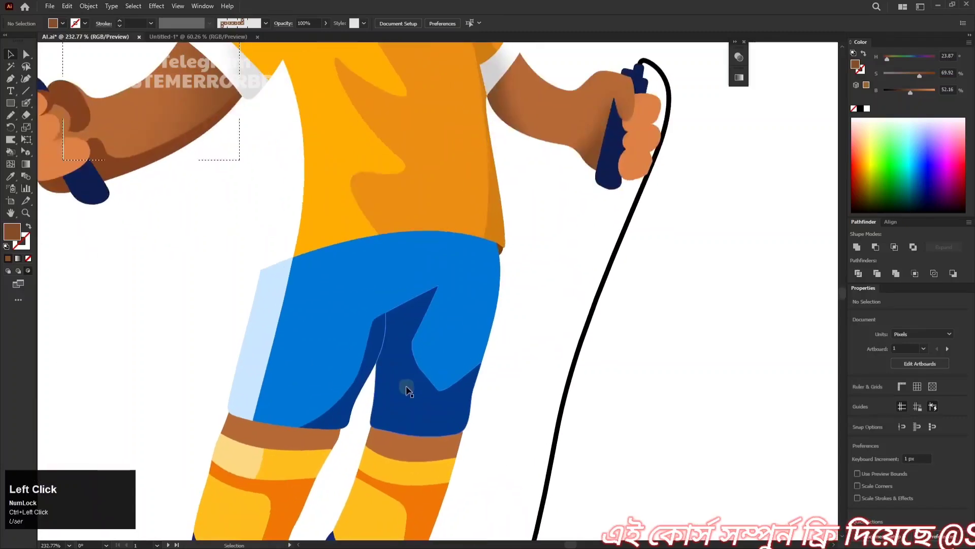
left_click(410, 391)
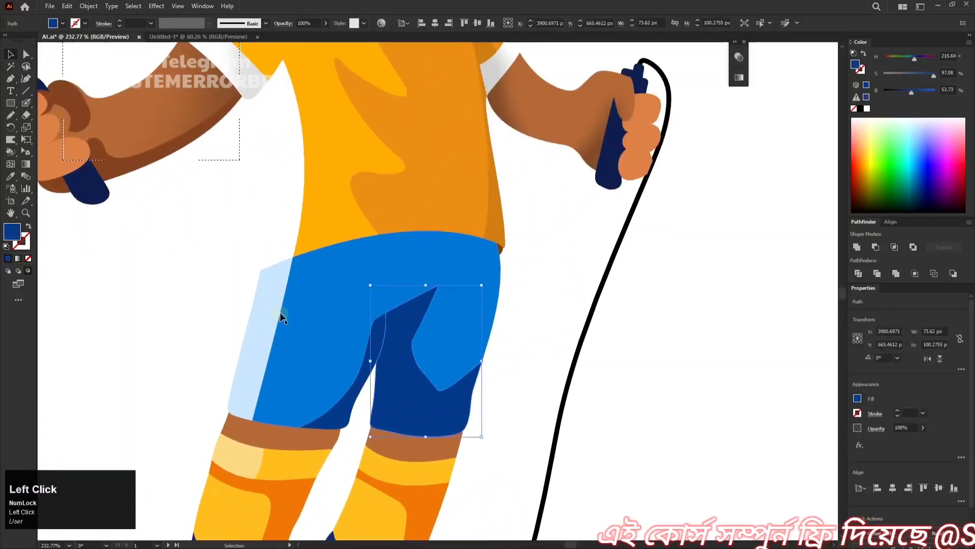
left_click(28, 271)
key("n")
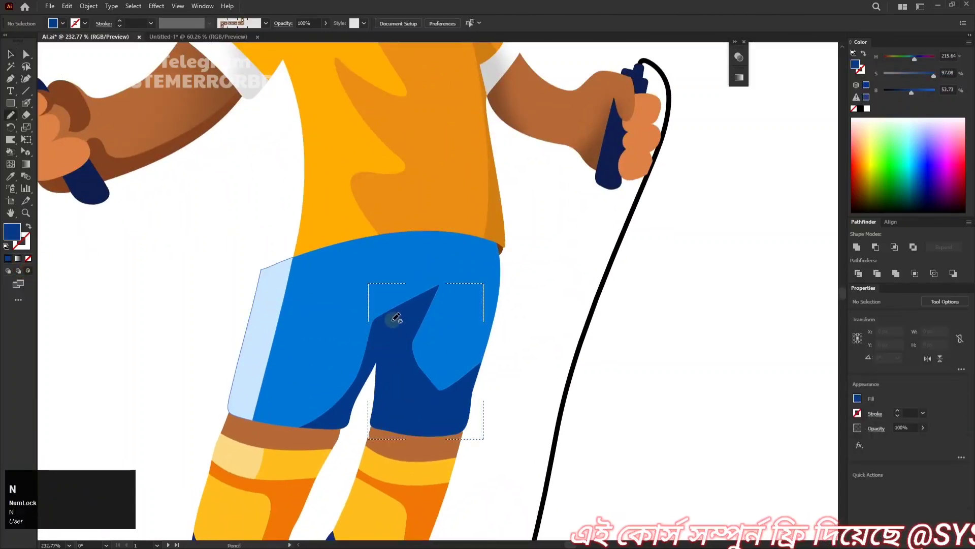
- Try a freehand shading shape about 77 × 115 px over the dark shorts area at 32% brightness, and delete it
left_click_drag(391, 303, 364, 299)
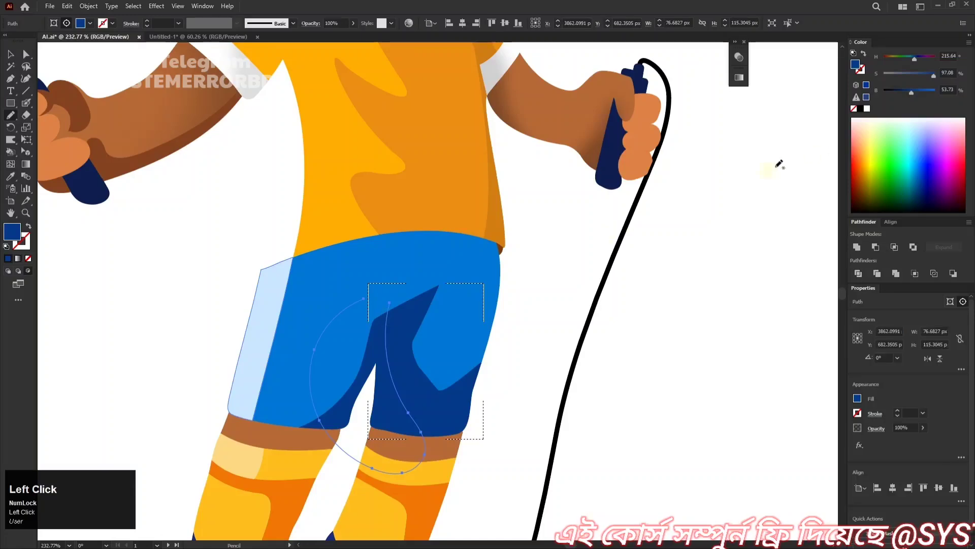
scroll(725, 180, "down", 3)
left_click_drag(913, 92, 898, 91)
scroll(658, 209, "down", 2)
scroll(658, 209, "up", 3)
scroll(610, 220, "down", 4)
scroll(620, 254, "up", 4)
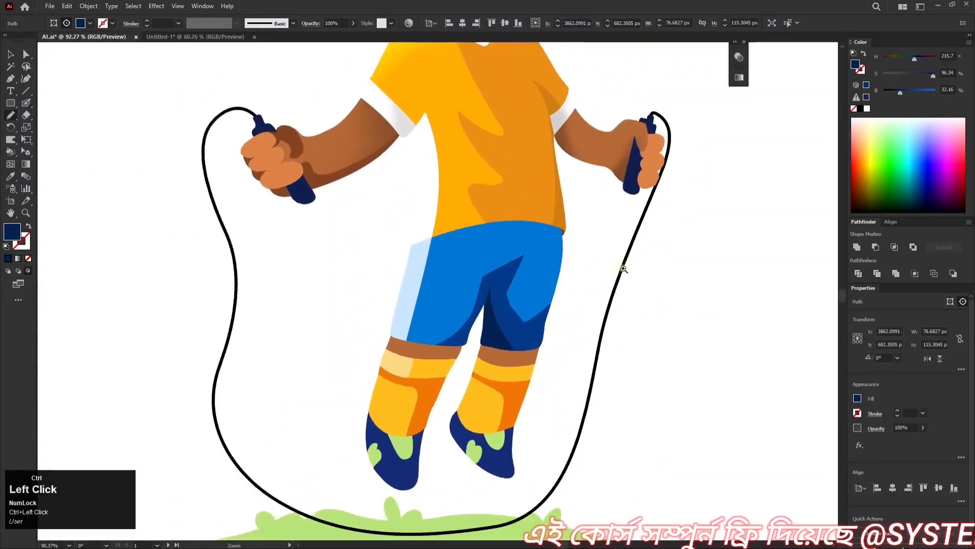
key("Delete")
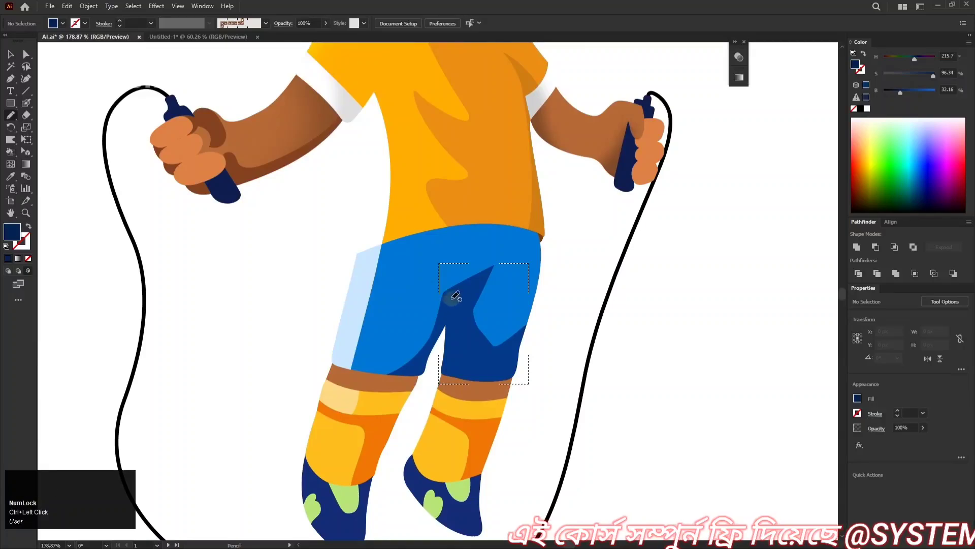
- Draw a new freehand shading shape about 88 × 124 px over the inner dark shorts leg and apply a 15.1702 px Gaussian Blur
mouse_move(456, 296)
left_mouse_down()
mouse_move(501, 413)
mouse_move(439, 293)
left_mouse_up()
key("ctrl+alt+shift+e")
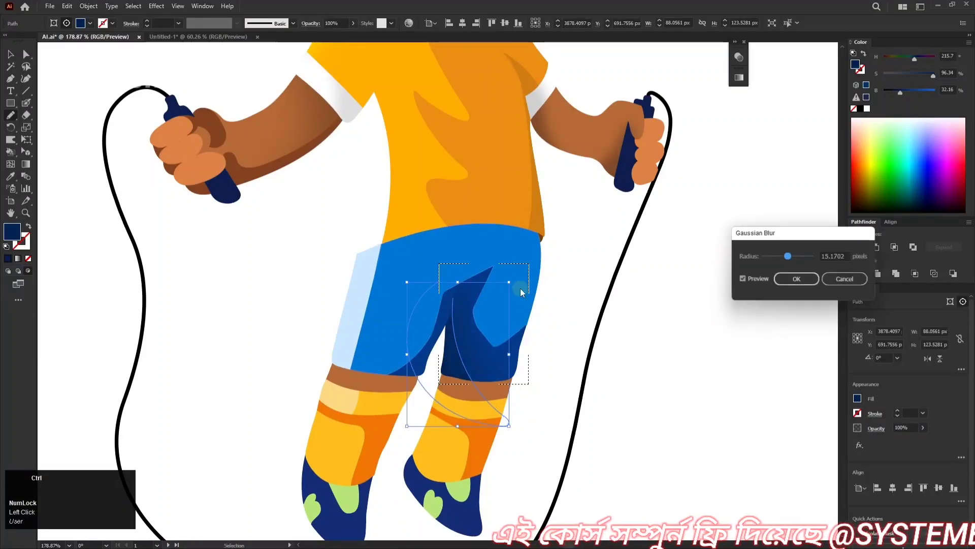
left_click(785, 280)
- Leave the dark leg area and turn on Draw Inside for the bright blue part of the shorts
left_click_drag(711, 325, 704, 350)
key("a")
left_click(711, 349)
left_click_drag(601, 303, 543, 332)
left_click(464, 270)
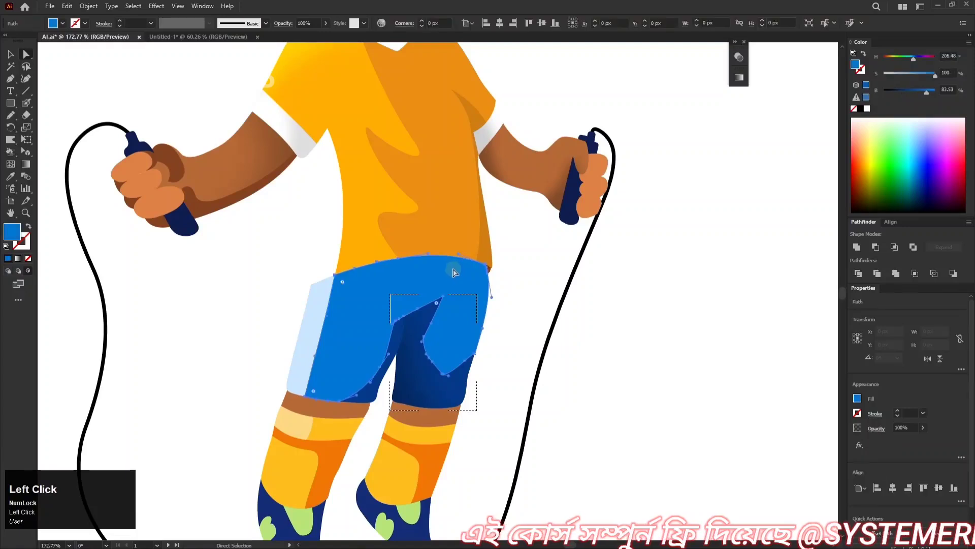
left_click(26, 270)
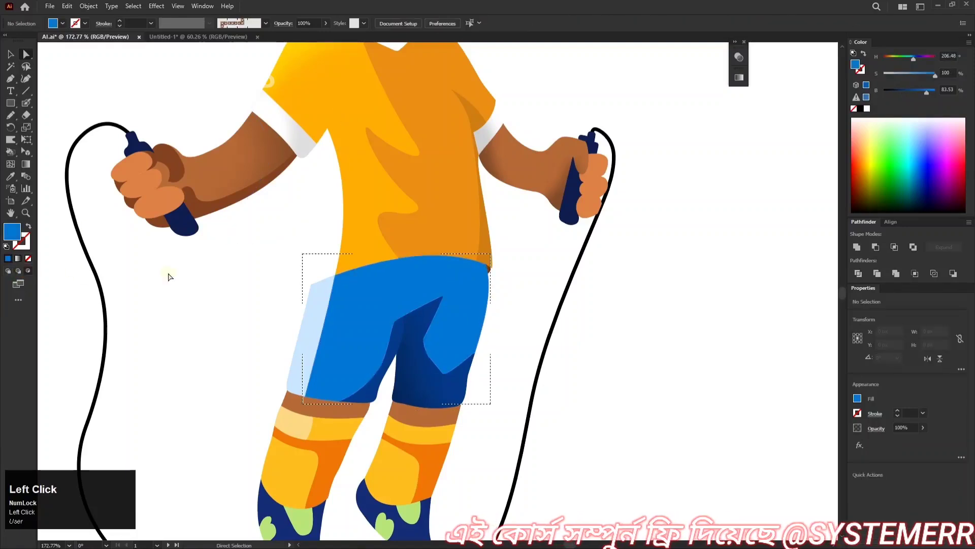
- Draw a freehand shading shape about 223 × 121 px along the shorts' waist at 58% brightness and apply a 15.1702 px Gaussian Blur
key("n")
left_click_drag(512, 313, 340, 233)
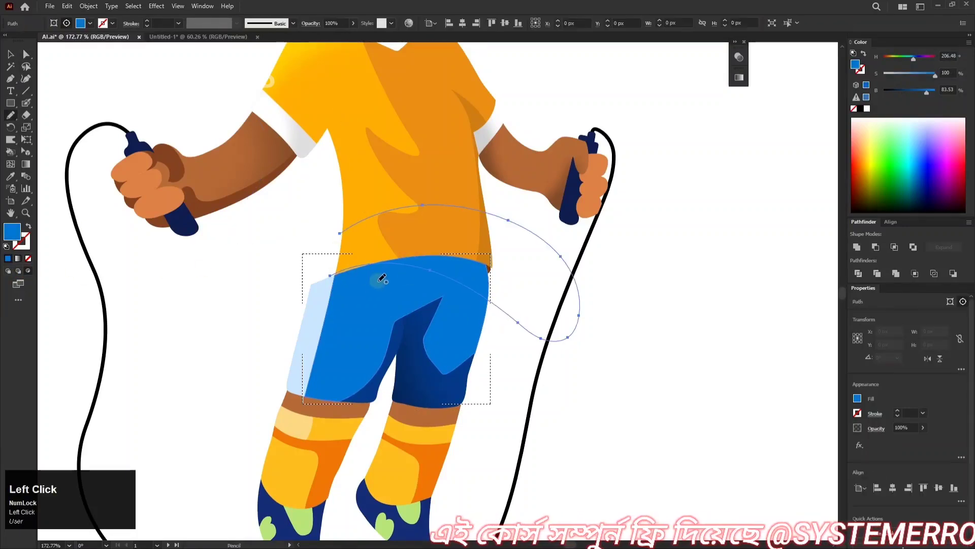
left_click_drag(928, 92, 918, 94)
mouse_move(663, 192)
left_mouse_down()
mouse_move(581, 218)
mouse_move(649, 206)
left_mouse_up()
left_click_drag(918, 94, 914, 93)
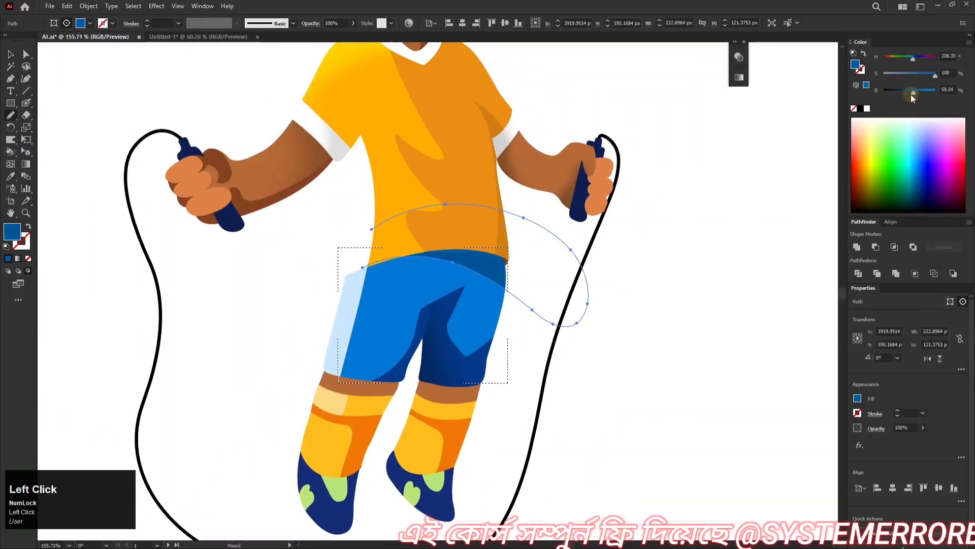
key("ctrl+alt+shift+e")
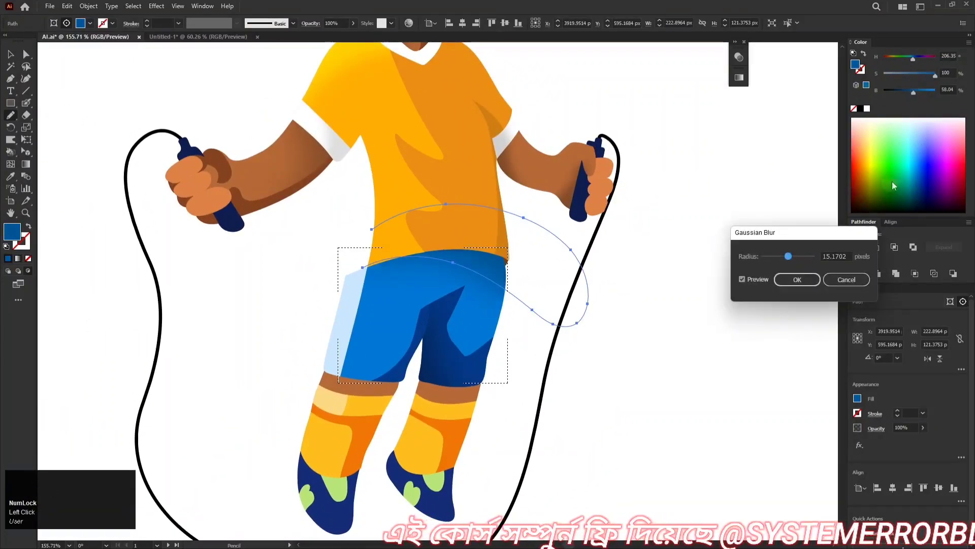
left_click(798, 279)
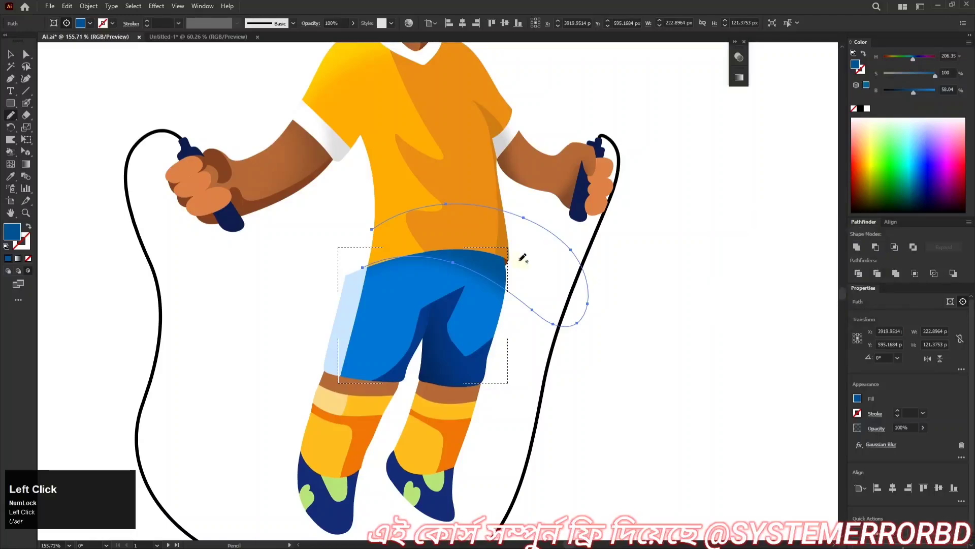
- Move the waist shading shape to the left and rotate it by about 9° to follow the shirt hem
left_click_drag(520, 255, 589, 263)
key("v")
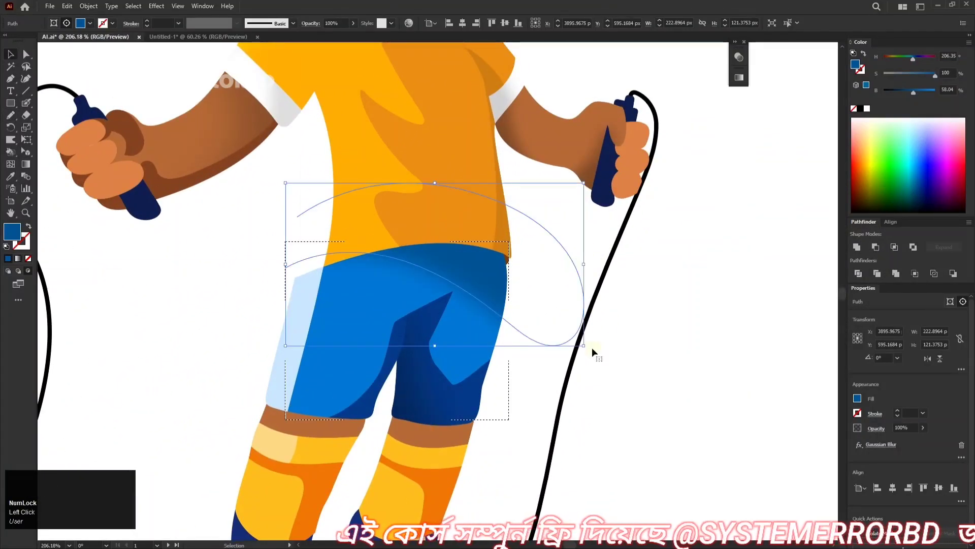
left_click_drag(588, 349, 600, 321)
left_click_drag(527, 314, 535, 307)
key("ctrl+space")
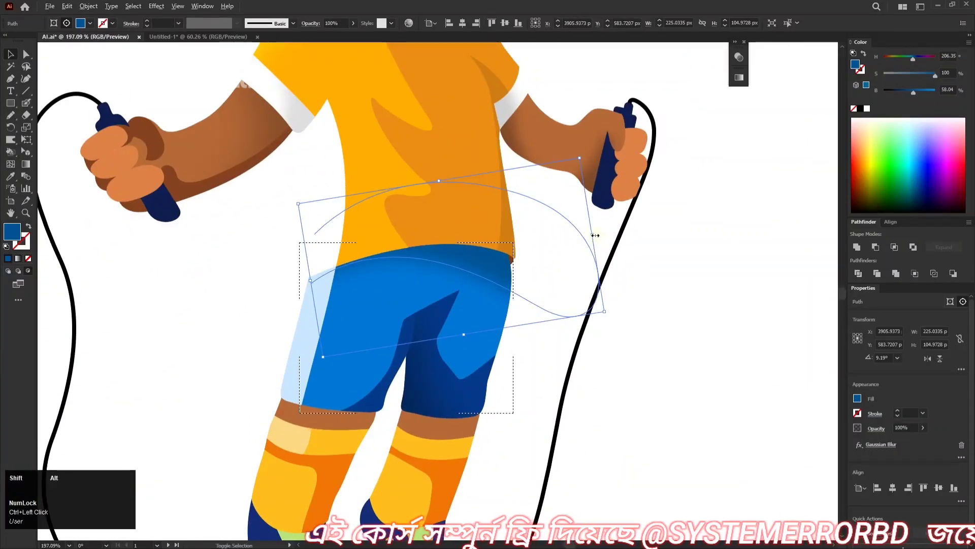
- Resize the waist shading shape to about 205 × 75 px and reposition it just below the shirt hem
left_click_drag(595, 235, 566, 240)
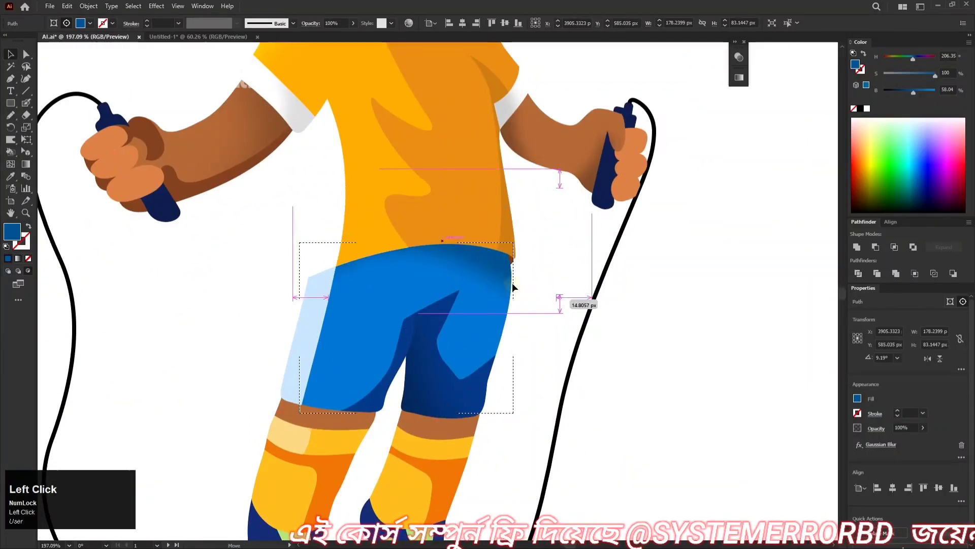
left_click_drag(481, 290, 474, 293)
left_click_drag(334, 278, 300, 284)
left_click_drag(441, 324, 439, 316)
key("ctrl+space")
left_click_drag(595, 249, 542, 290)
left_click(533, 265, "ctrl")
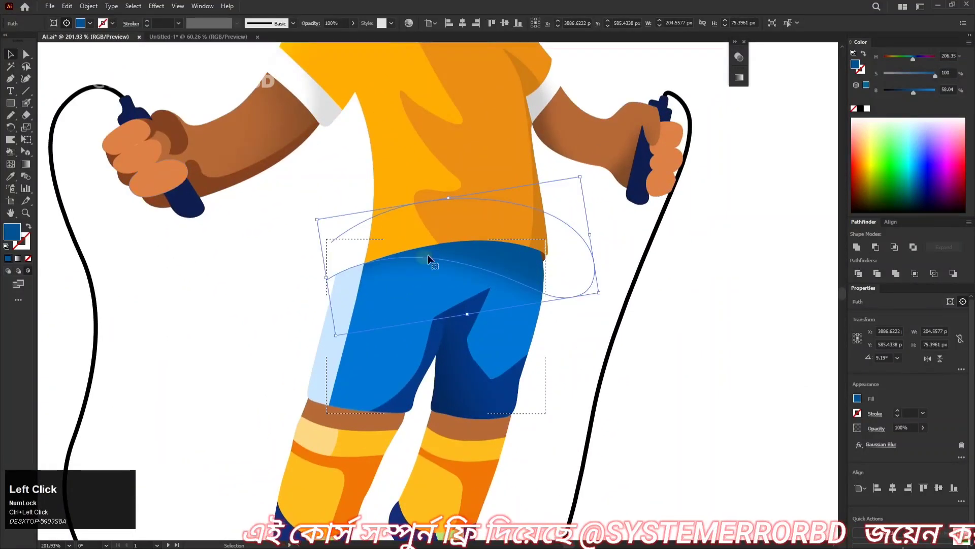
- Reshape the waist shading below the shirt hem with the Warp tool to about 205 × 71 px
left_click(10, 140)
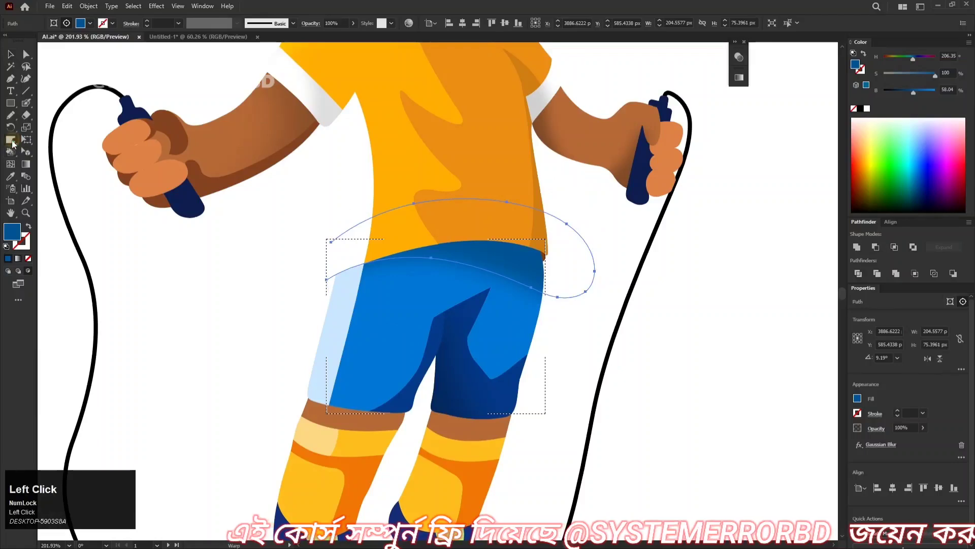
left_click(11, 140)
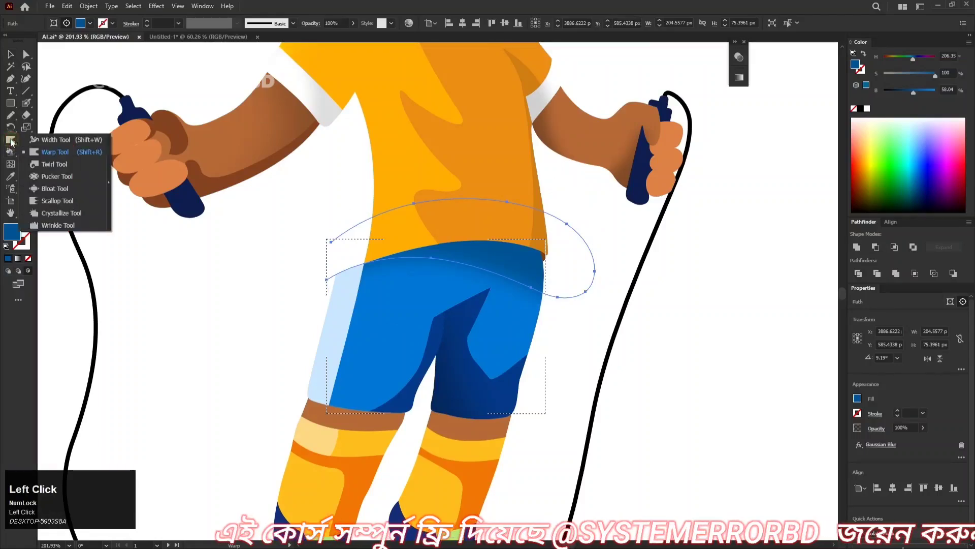
left_click(45, 153)
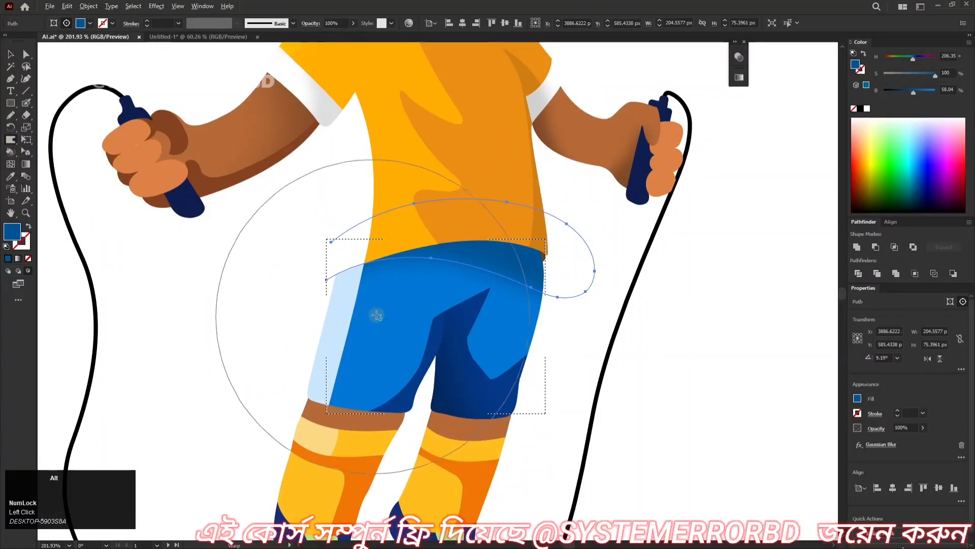
mouse_move(405, 302)
left_mouse_down()
mouse_move(237, 344)
mouse_move(328, 359)
mouse_move(333, 347)
left_mouse_up()
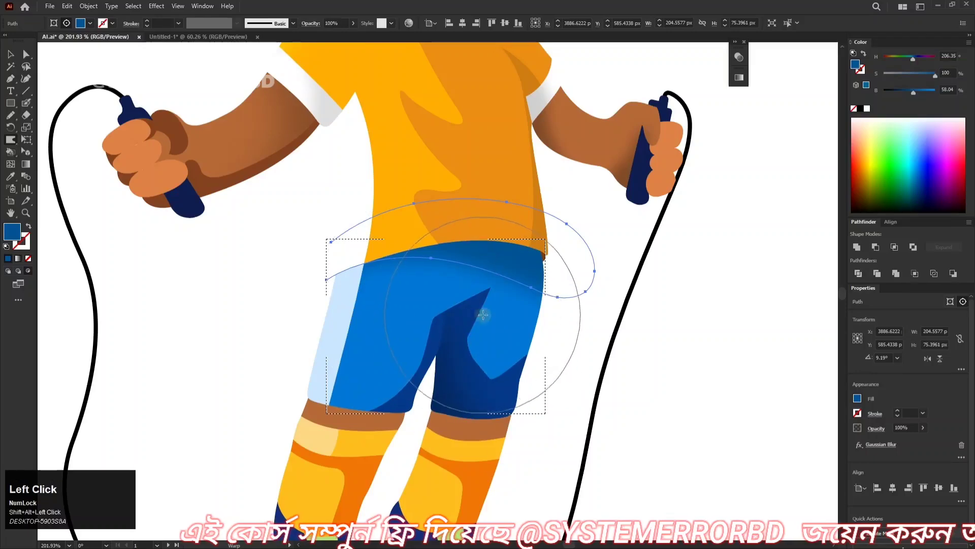
left_click_drag(510, 308, 508, 281)
scroll(508, 280, "down", 5)
scroll(507, 280, "up", 3)
- Turn on Draw Inside for the white side panel of the shirt and choose the Pencil tool
key("a")
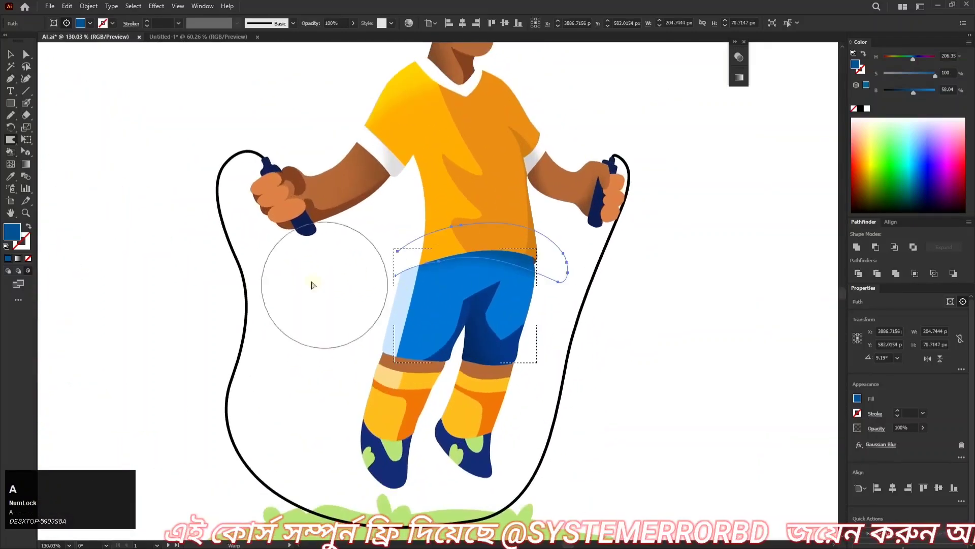
left_click(235, 276)
left_click_drag(306, 281, 255, 325)
left_click_drag(359, 253, 381, 252)
left_click(363, 264)
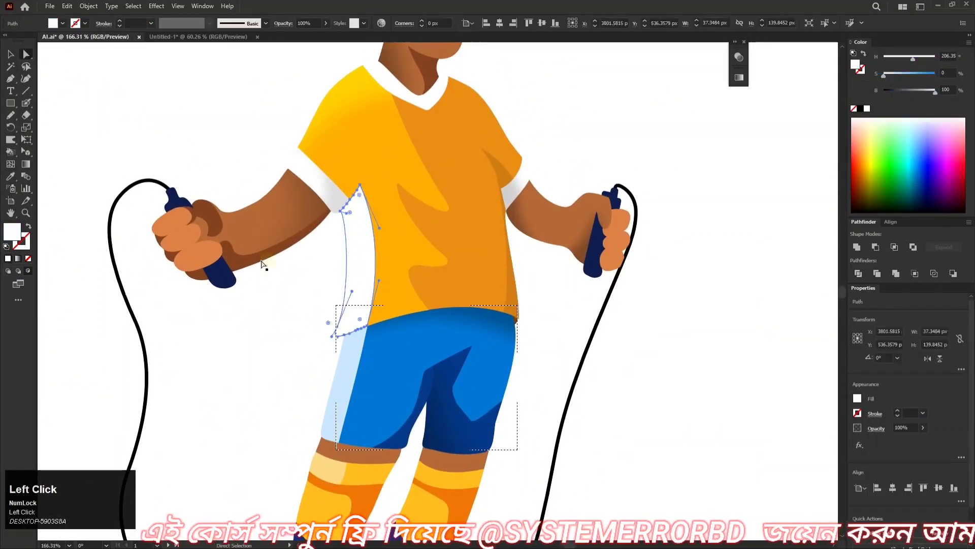
left_click(28, 272)
key("n")
left_click_drag(407, 209, 402, 242)
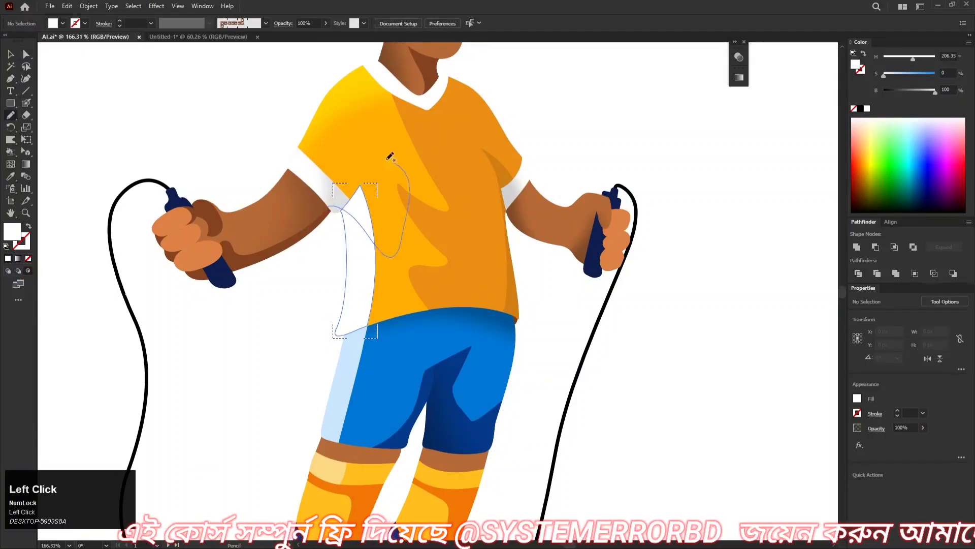
left_click(930, 91)
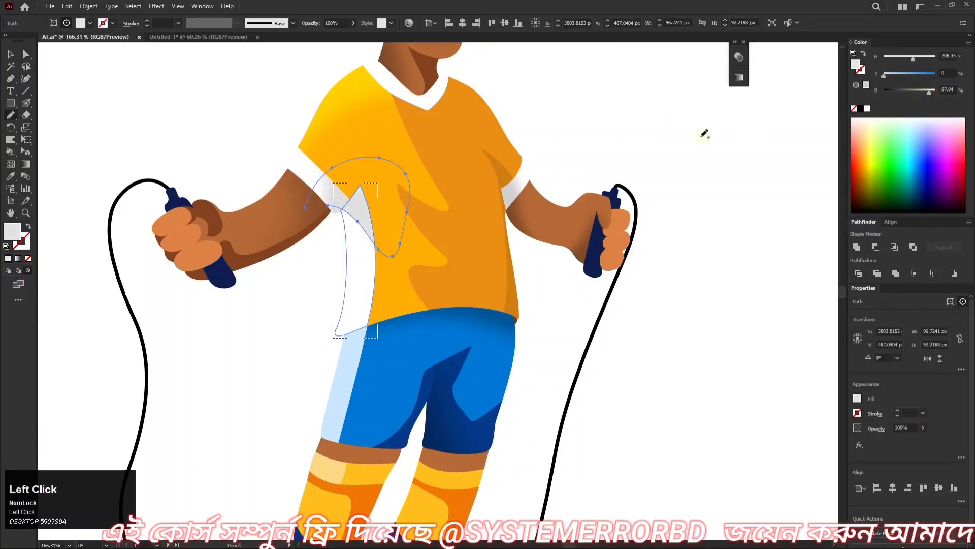
left_click_drag(664, 148, 587, 158)
left_click_drag(512, 156, 603, 161)
key("ctrl+z")
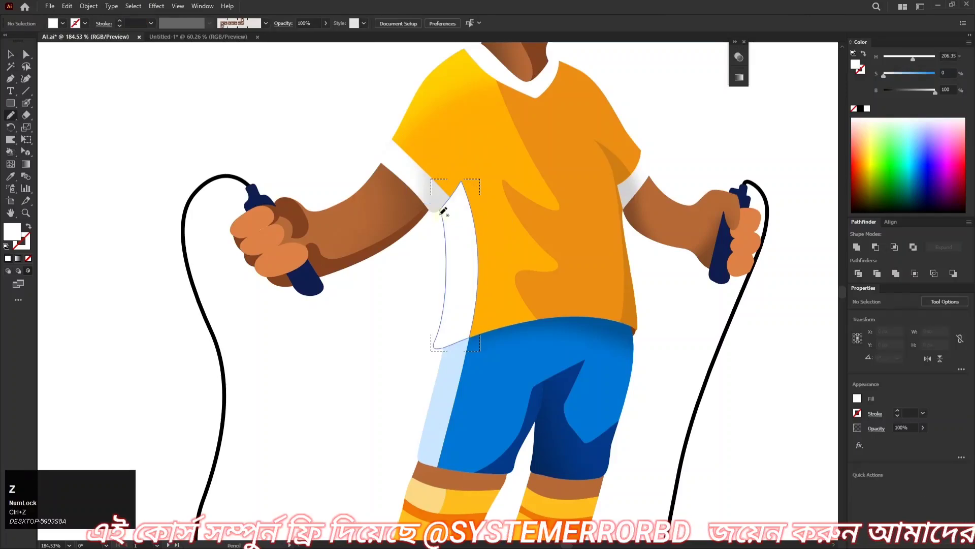
mouse_move(437, 207)
left_mouse_down()
mouse_move(421, 182)
mouse_move(401, 191)
left_mouse_up()
key("ctrl+z")
key("ctrl+z")
left_click_drag(488, 215, 486, 212)
key("ctrl+z")
- Draw a freehand shading shape about 111 × 127 px over the white panel's underarm area and set its brightness to 94.12%
mouse_move(432, 210)
left_mouse_down()
mouse_move(472, 235)
mouse_move(372, 169)
left_mouse_up()
key("ctrl+space")
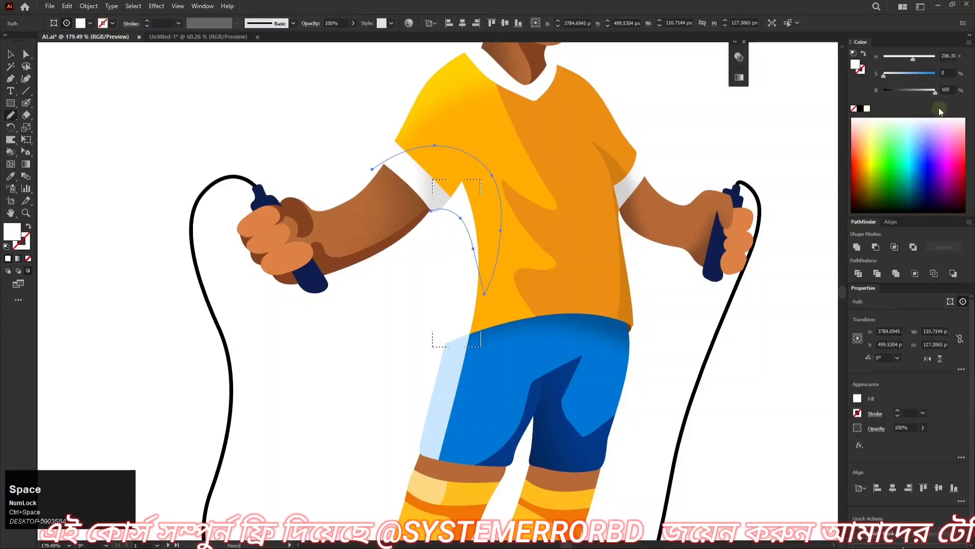
left_click(935, 93)
key("a")
left_click(680, 157)
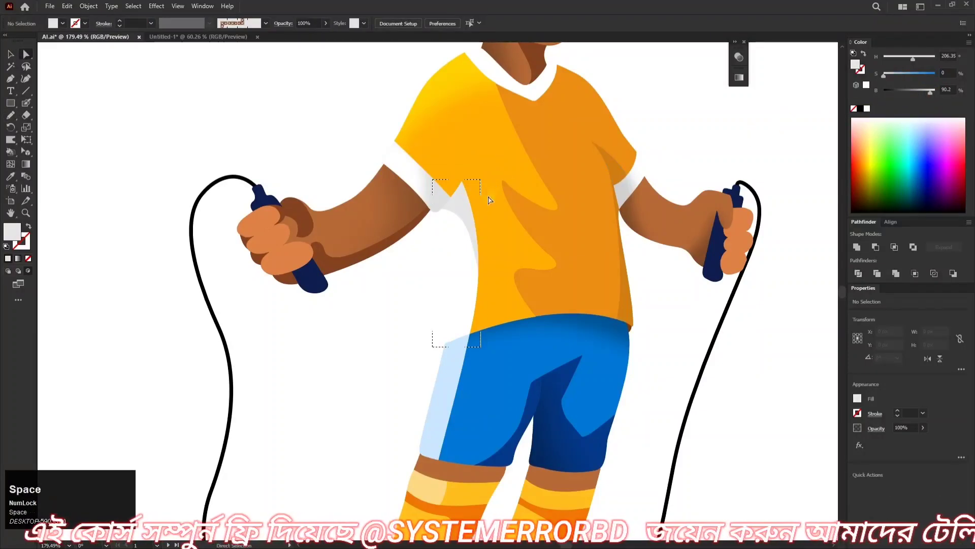
left_click(489, 200)
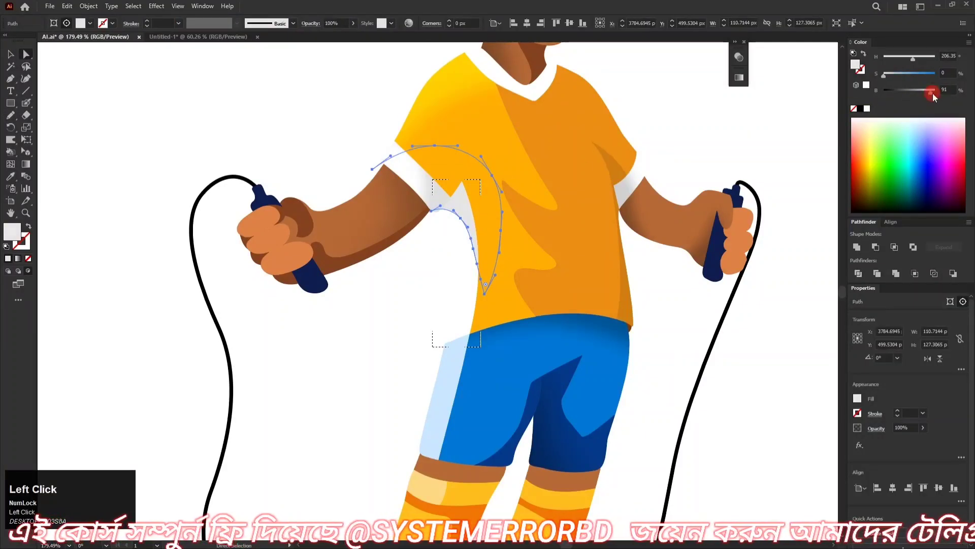
left_click_drag(933, 92, 934, 94)
left_click(780, 135)
- Leave the white shirt panel and turn on Draw Inside for the light blue side panel of the shorts
left_click_drag(777, 136, 591, 179)
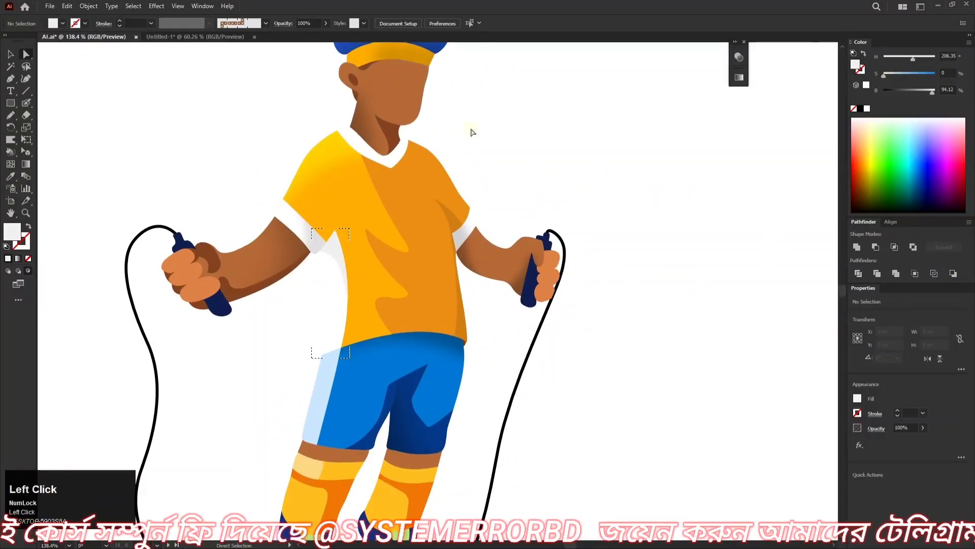
left_click_drag(503, 267, 491, 187)
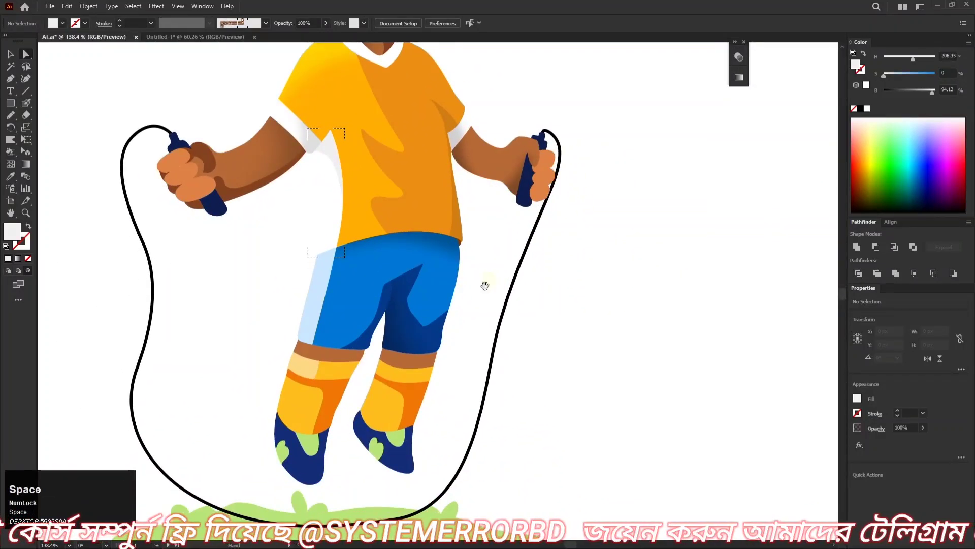
left_click_drag(486, 285, 433, 209)
left_click_drag(319, 199, 361, 223)
left_click(331, 251)
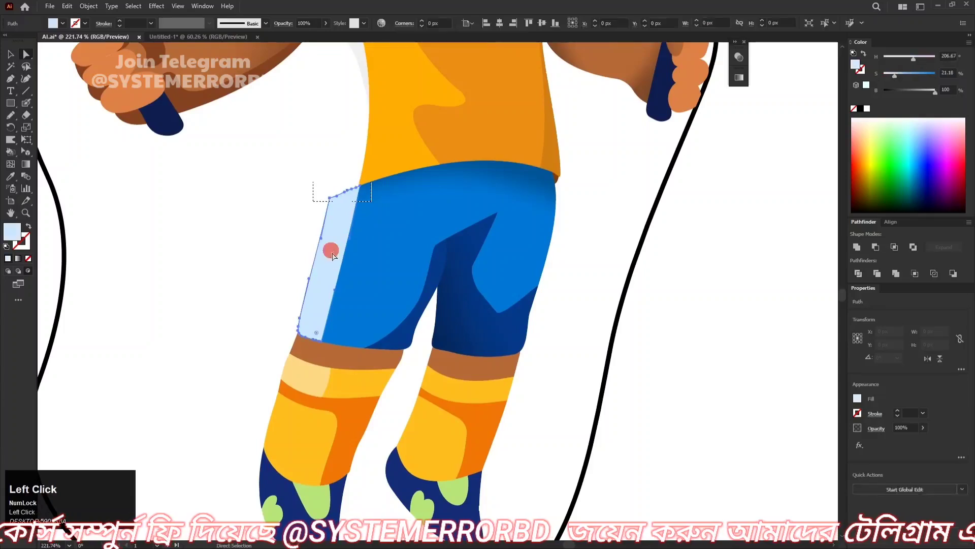
key("ctrl+z")
left_click(29, 271)
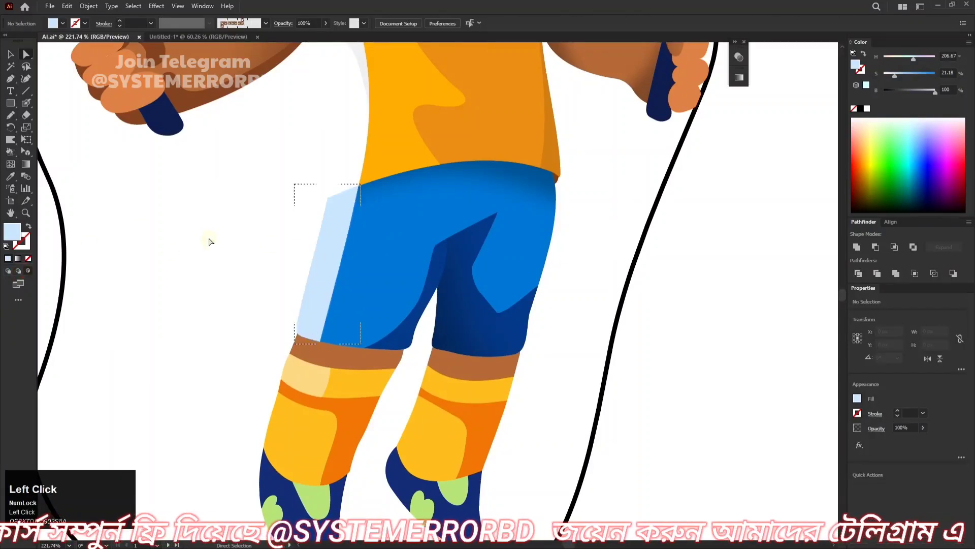
key("n")
- Draw a near-white highlight about 83 × 145 px along the light blue panel, at 5.88% saturation, with a 6.8277 px Gaussian Blur
mouse_move(396, 168)
left_mouse_down()
mouse_move(447, 152)
mouse_move(599, 211)
mouse_move(402, 131)
left_mouse_up()
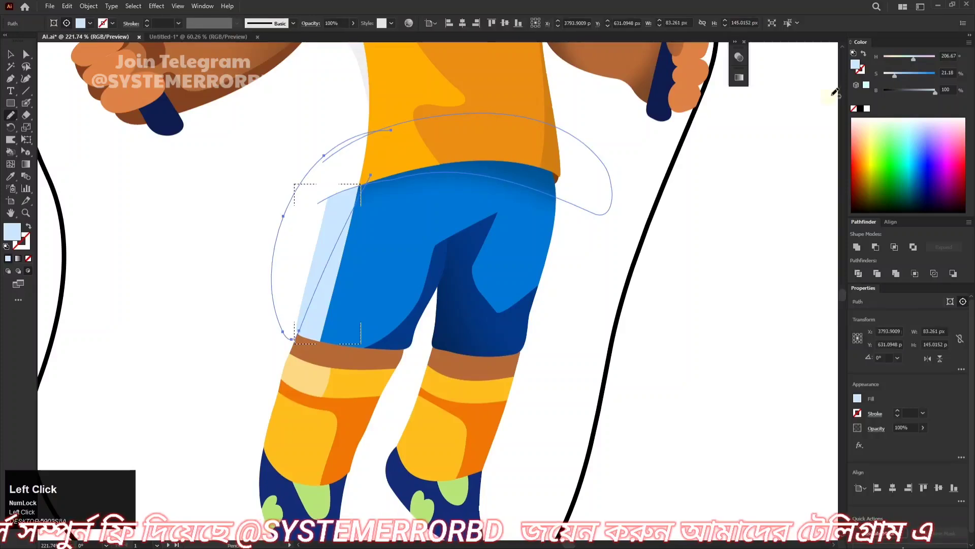
left_click_drag(608, 165, 585, 162)
key("ctrl+alt+shift+e")
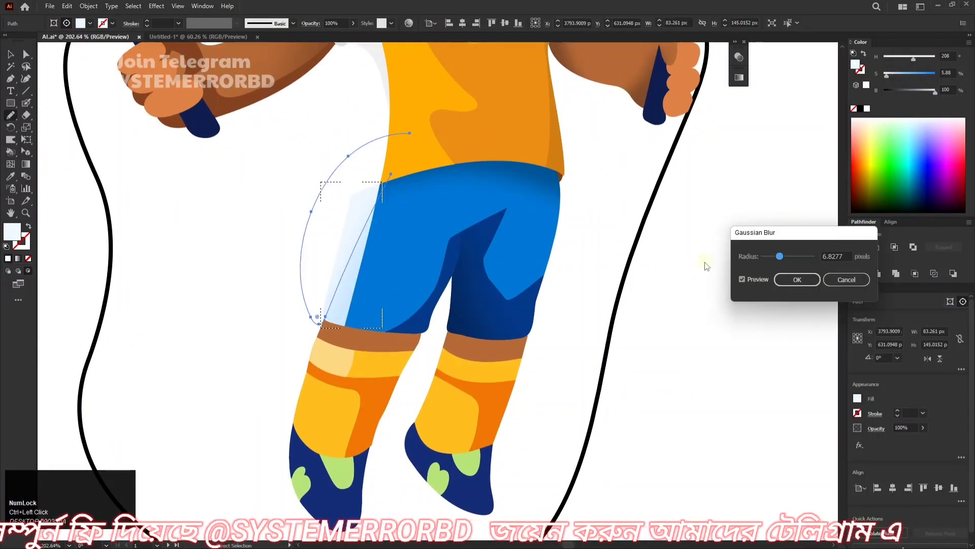
left_click(803, 284)
left_click(744, 297, "ctrl")
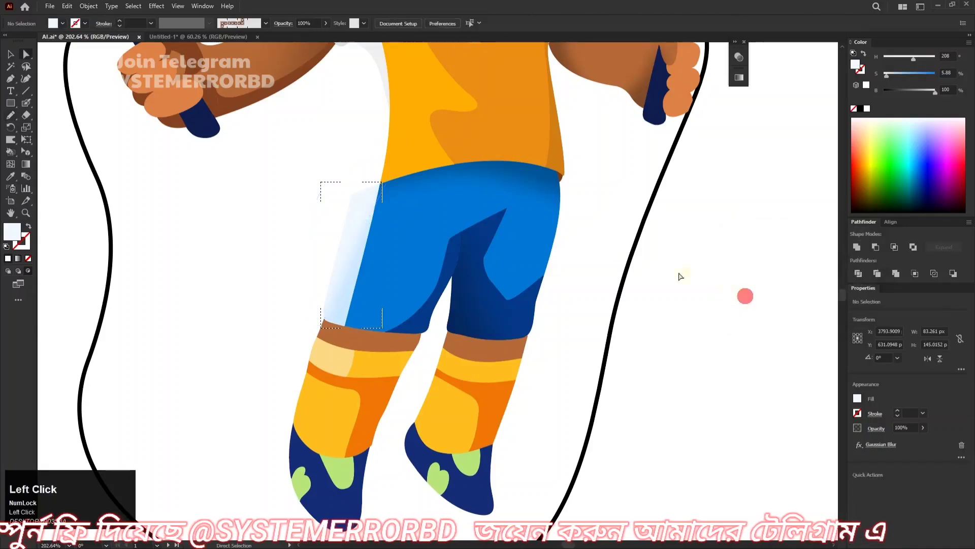
- Shift the blurred highlight slightly up and outward on the light blue panel and set its opacity to 52%
left_click_drag(554, 243, 500, 249)
left_click(410, 223)
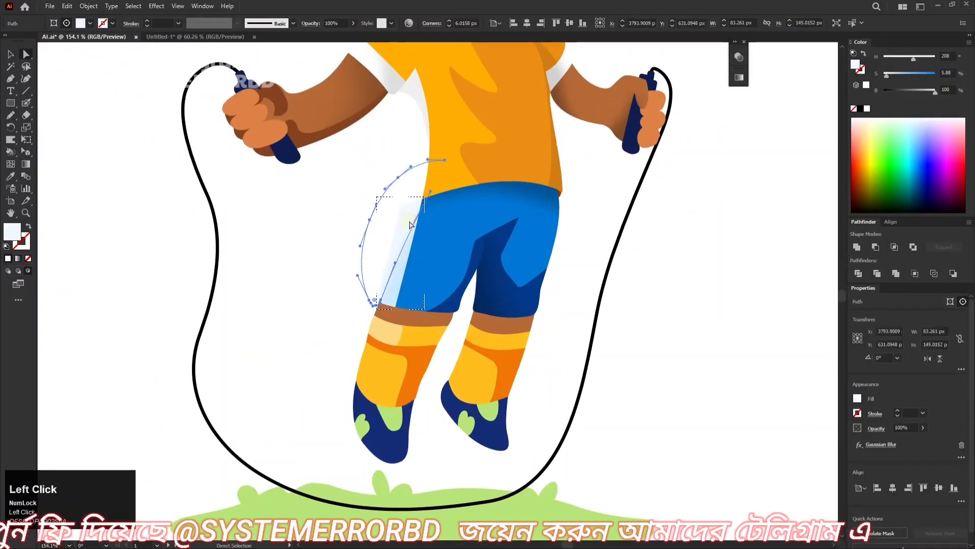
left_click(342, 225)
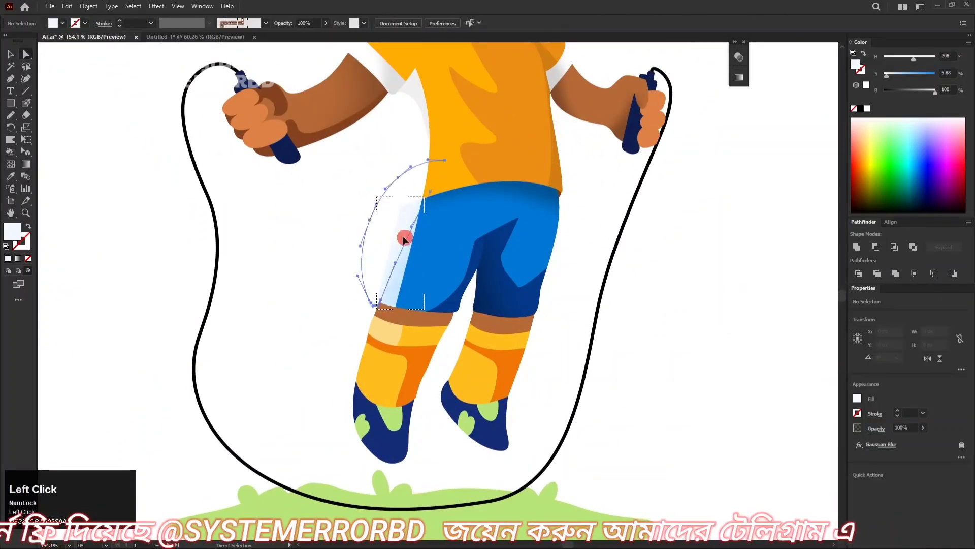
mouse_move(405, 232)
left_mouse_down()
mouse_move(392, 218)
mouse_move(404, 236)
left_mouse_up()
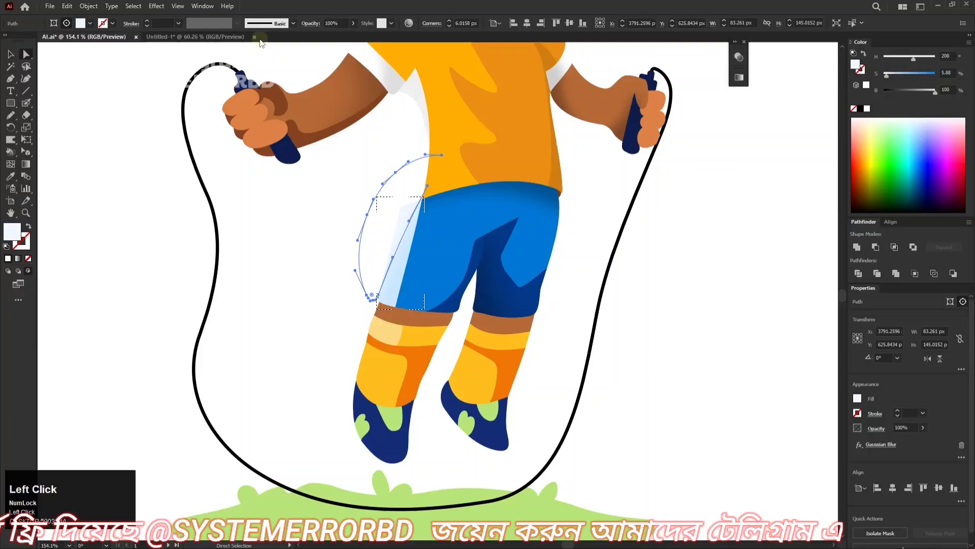
left_click(353, 24)
left_click(255, 212)
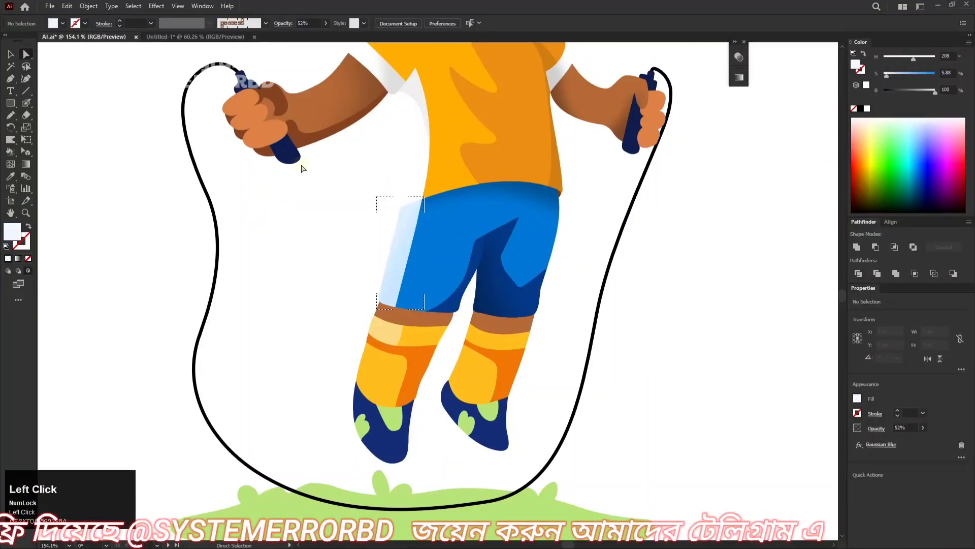
- Examine the overlapping shorts shading and knee band shapes on both legs, including in outline view
left_click_drag(398, 234, 353, 178)
left_click_drag(426, 199, 453, 181)
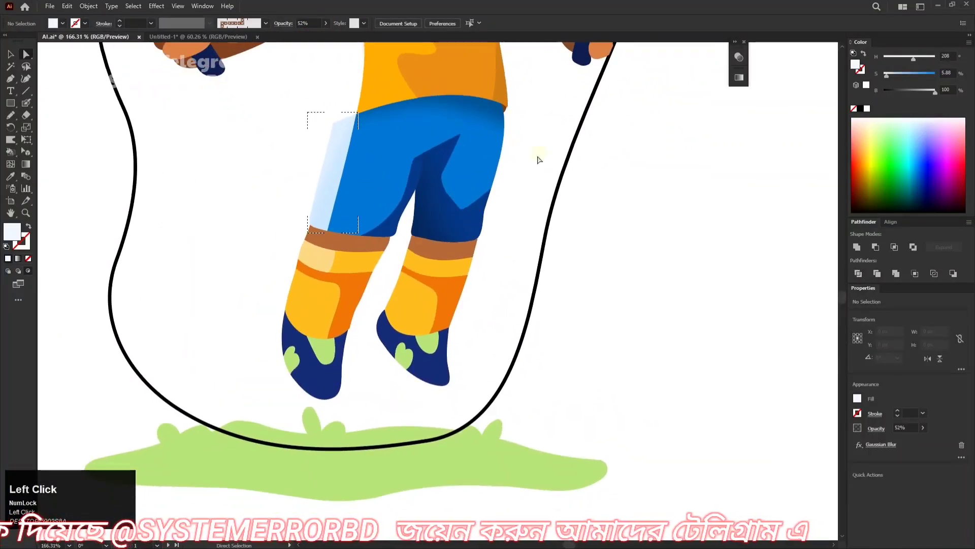
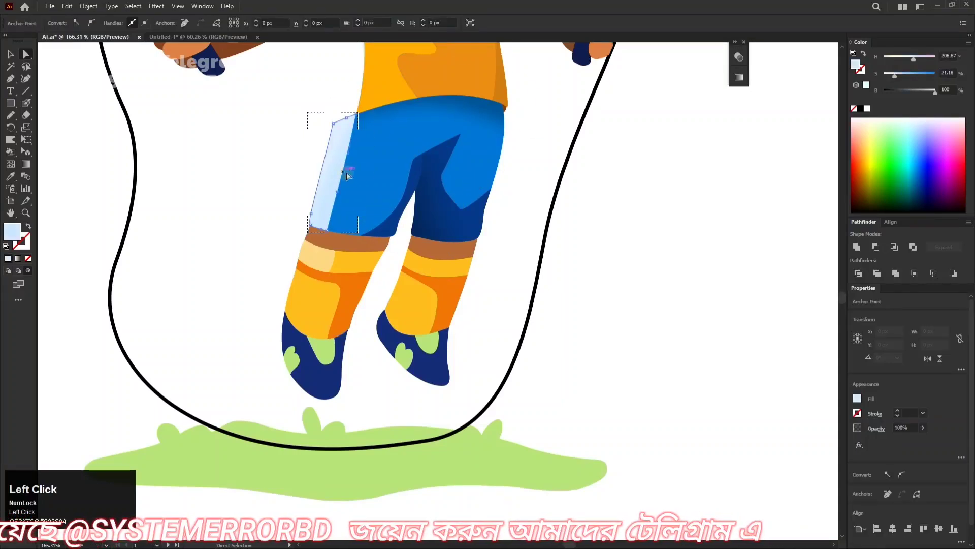
left_click(398, 202)
left_click(443, 147)
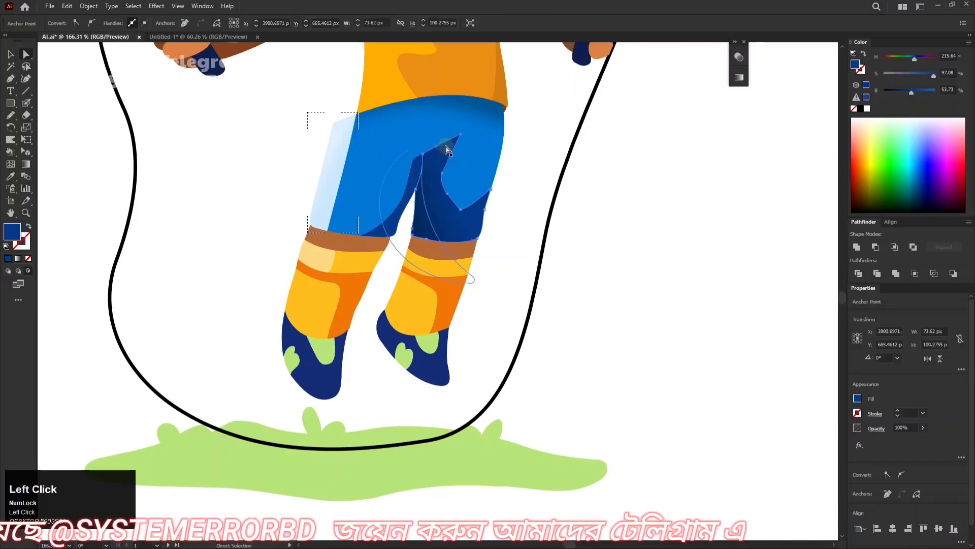
left_click_drag(430, 145, 512, 139)
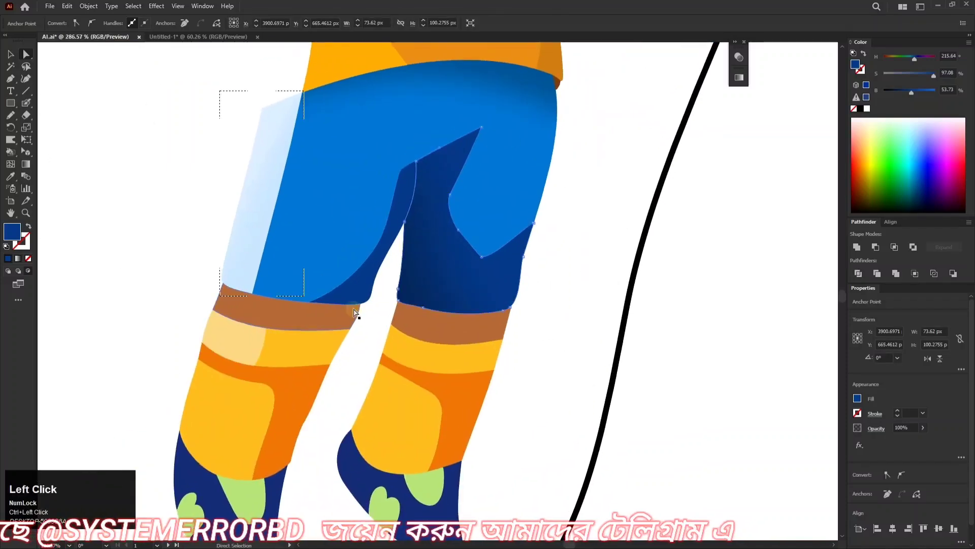
left_click(298, 304)
left_click(322, 288)
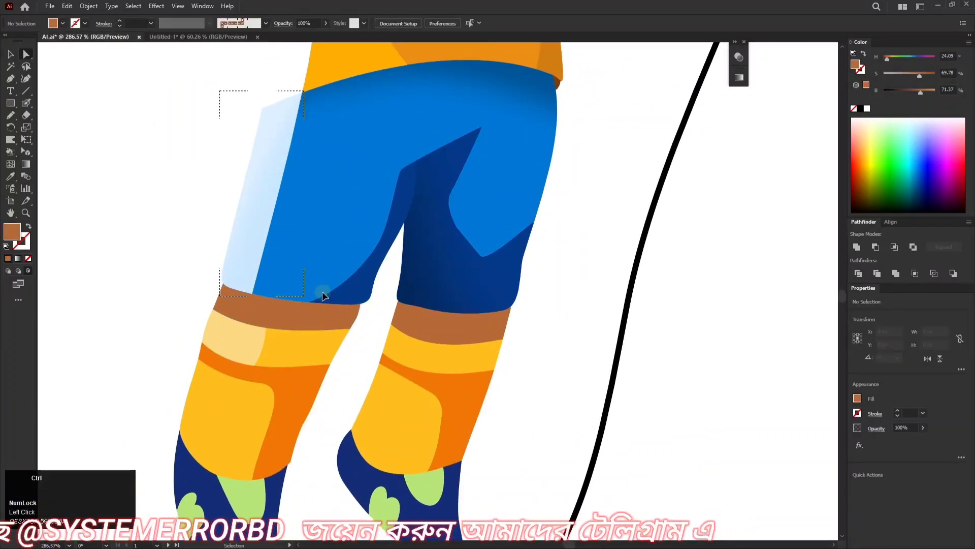
key("ctrl+y")
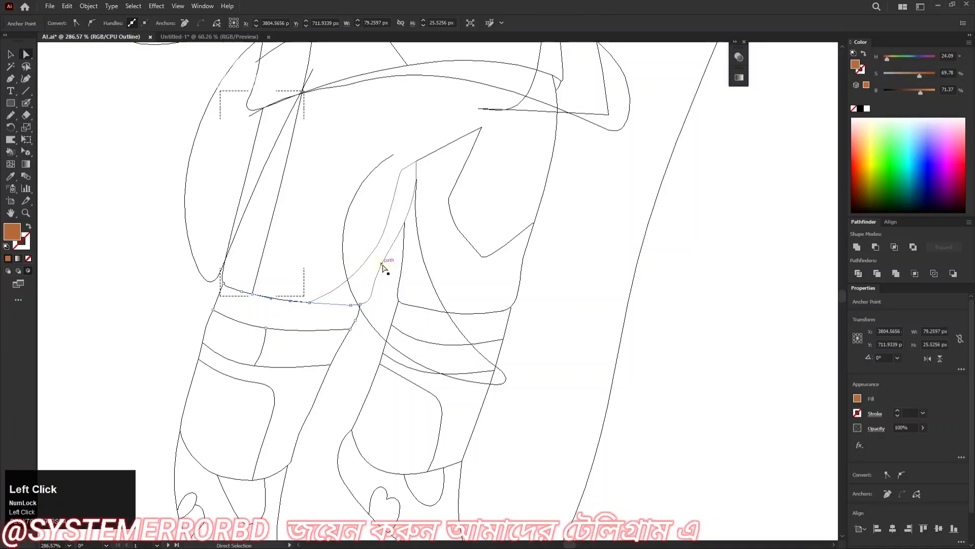
left_click(382, 261)
key("ctrl+y")
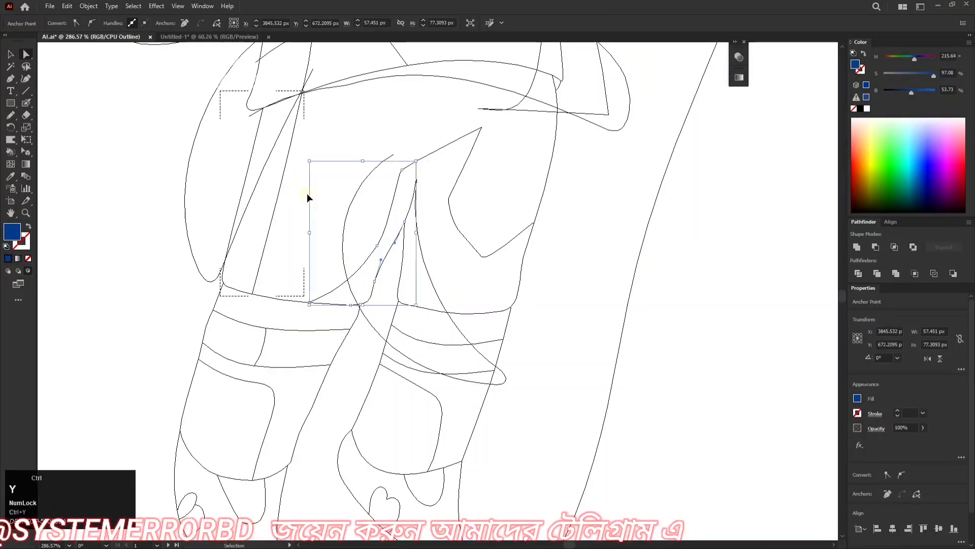
left_click_drag(341, 167, 204, 203)
left_click(190, 257, "ctrl")
left_click_drag(348, 232, 312, 220)
left_click_drag(312, 220, 391, 220)
- Turn on Draw Inside for the brown knee band on the right leg and choose the Pencil tool
left_click(370, 235)
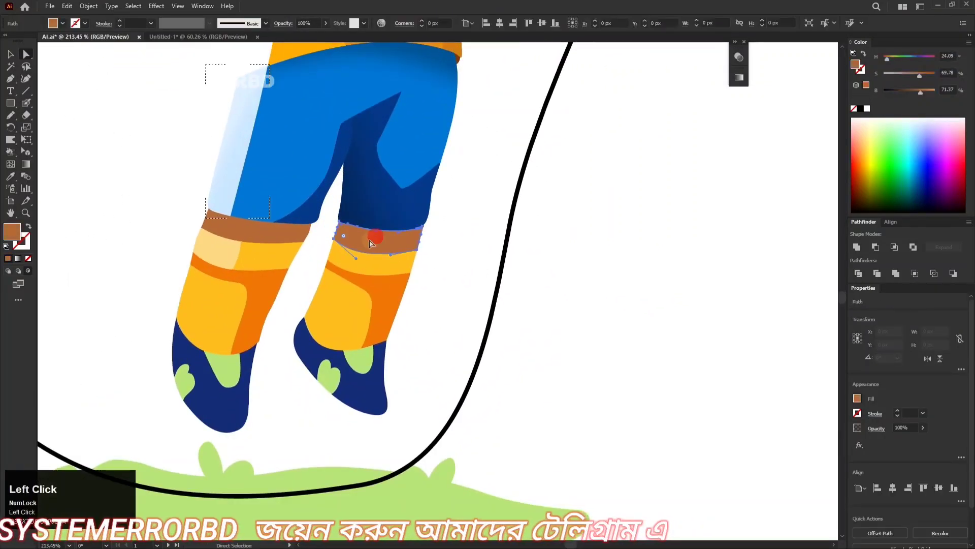
left_click(29, 271)
left_click(187, 220)
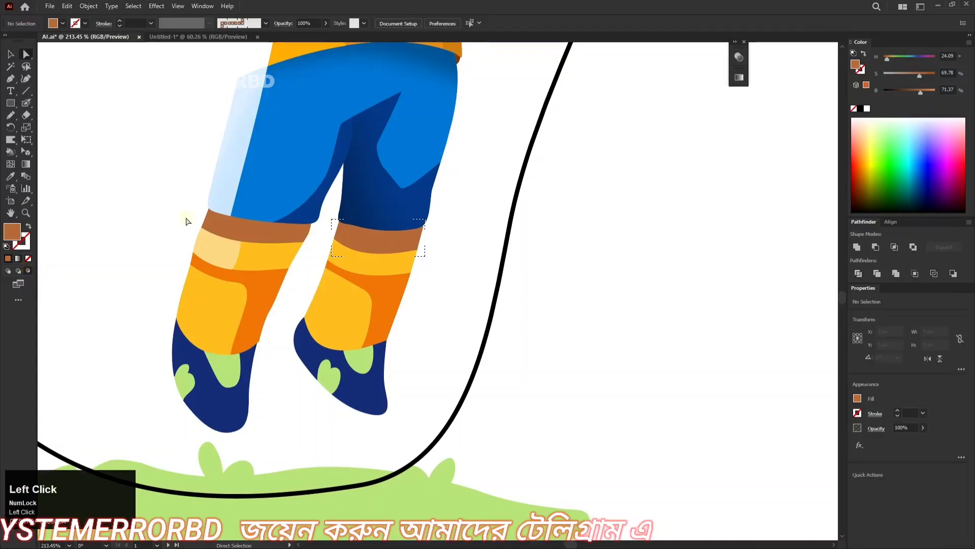
key("n")
- Draw a freehand shadow about 108 × 49 px across the right knee band, darken it to 52.16% brightness and nudge it up 3 px
left_click_drag(341, 220, 380, 225)
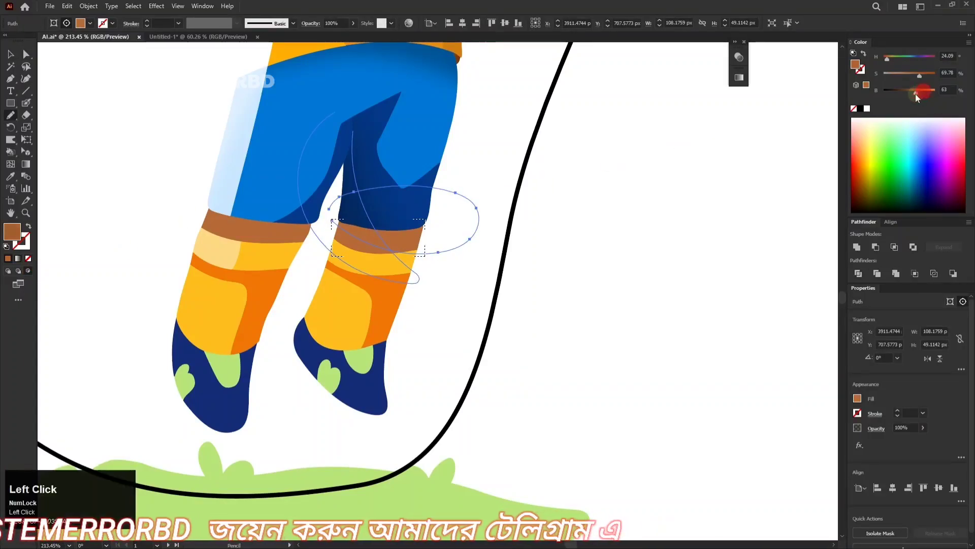
left_click_drag(915, 91, 910, 91)
key("Up")
key("Up")
key("Up")
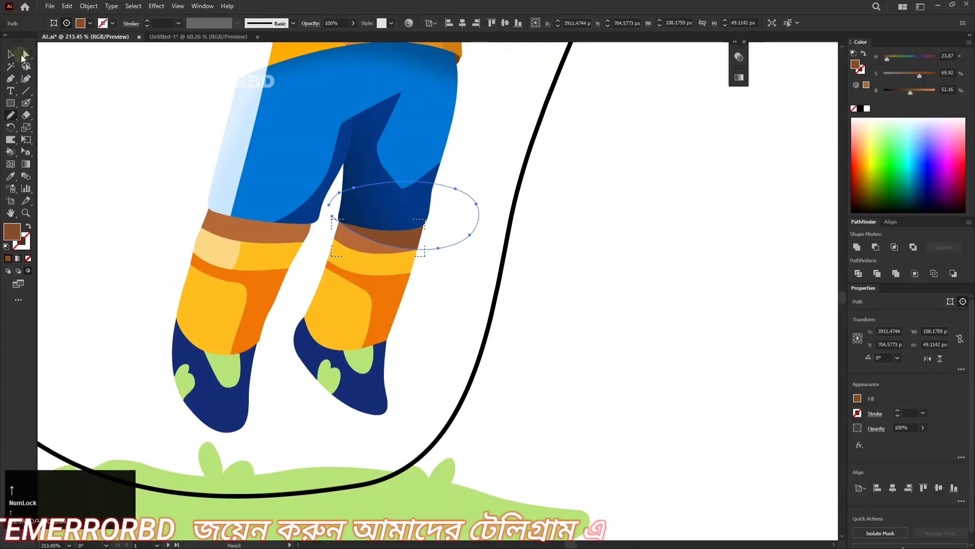
left_click(86, 148)
- Draw a freehand shadow about 96 × 44 px inside the brown left knee band and darken it to 56.86% brightness
left_click(218, 225)
left_click(9, 271)
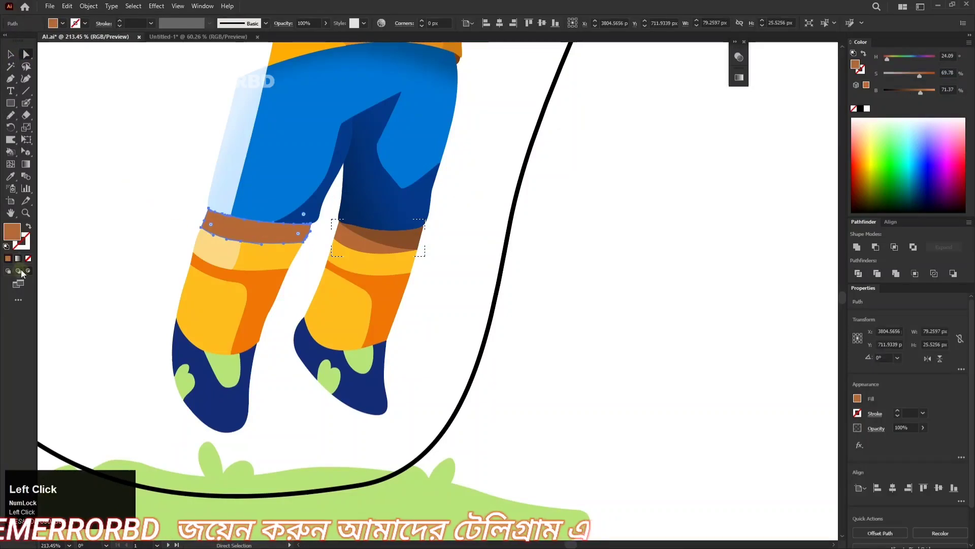
left_click(28, 270)
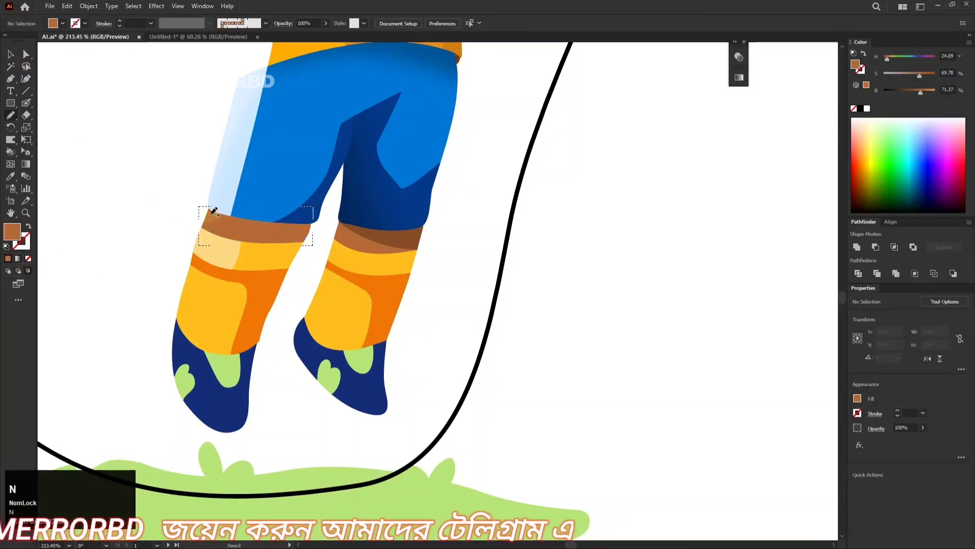
key("ctrl+z")
left_click_drag(230, 184, 204, 203)
left_click_drag(268, 202, 274, 202)
key("ctrl+z")
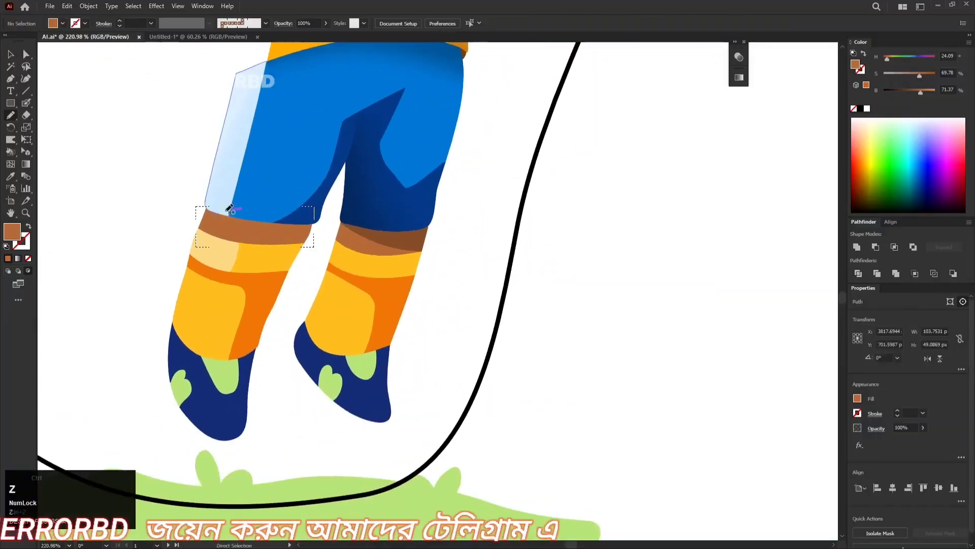
mouse_move(203, 210)
left_mouse_down()
mouse_move(347, 235)
mouse_move(208, 208)
left_mouse_up()
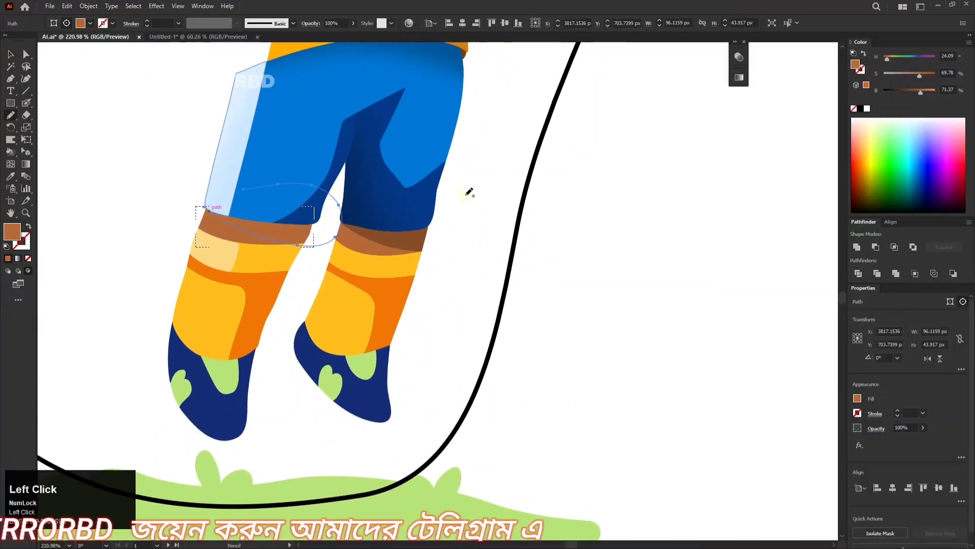
left_click_drag(925, 95, 914, 95)
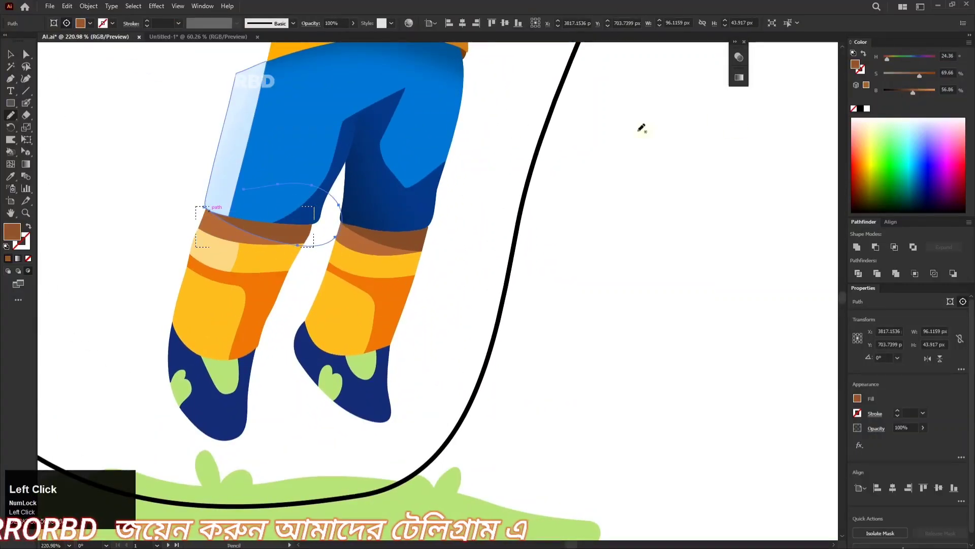
left_click(10, 54)
left_click(105, 124)
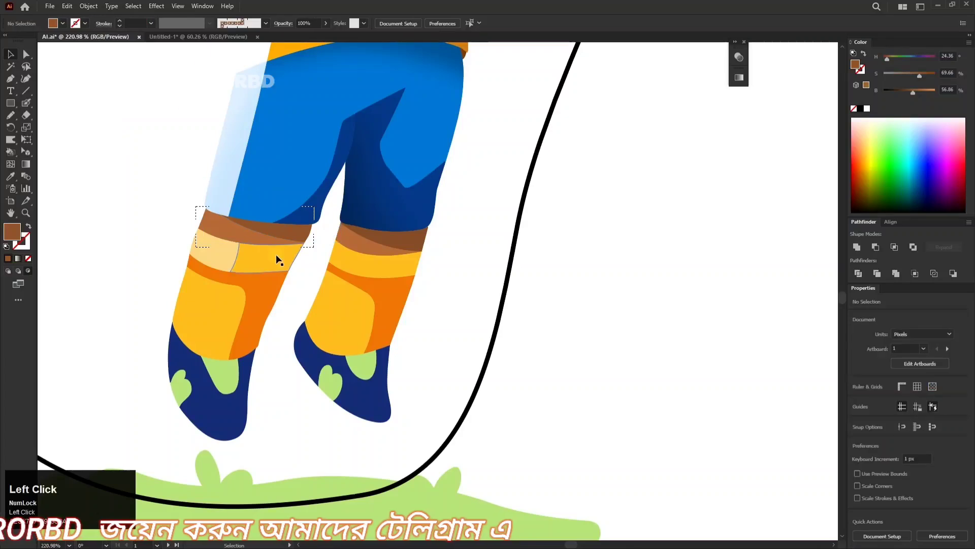
left_click(264, 233)
key("a")
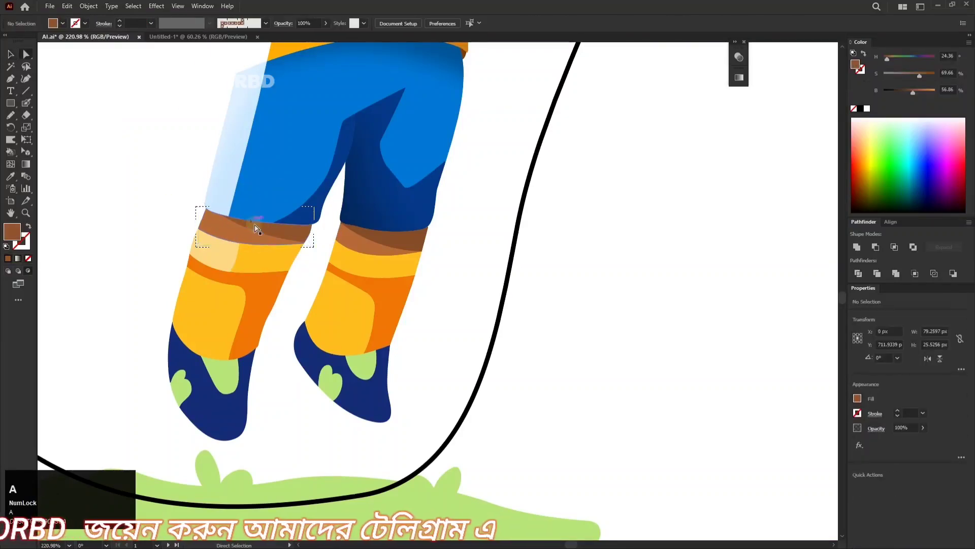
left_click(256, 227)
key("v")
left_click_drag(204, 209, 192, 212)
left_click(183, 219)
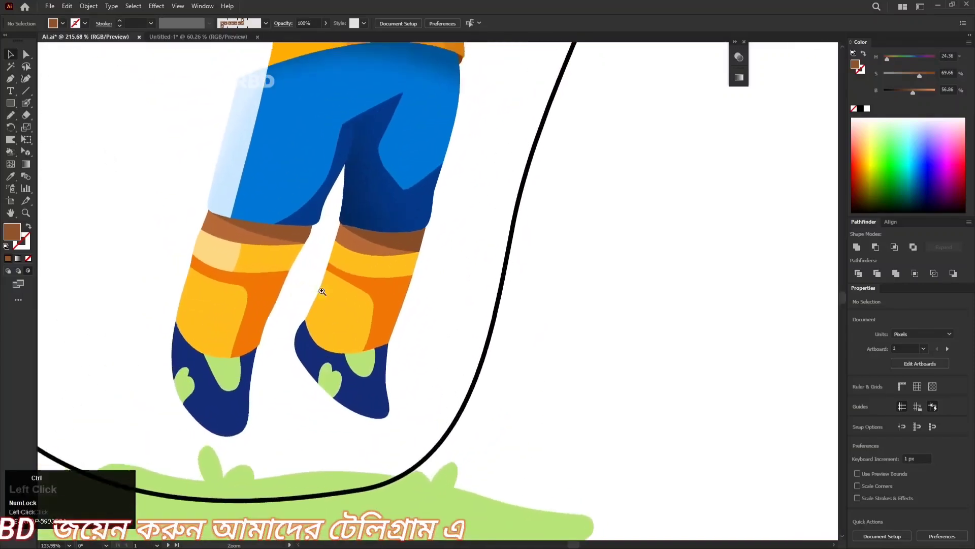
- Draw a freehand shadow about 68 × 93 px inside the right leg's orange sock panel, along its outer edge, and darken its orange fill
scroll(318, 270, "up", 1)
left_click(462, 279, "alt")
left_click(420, 270)
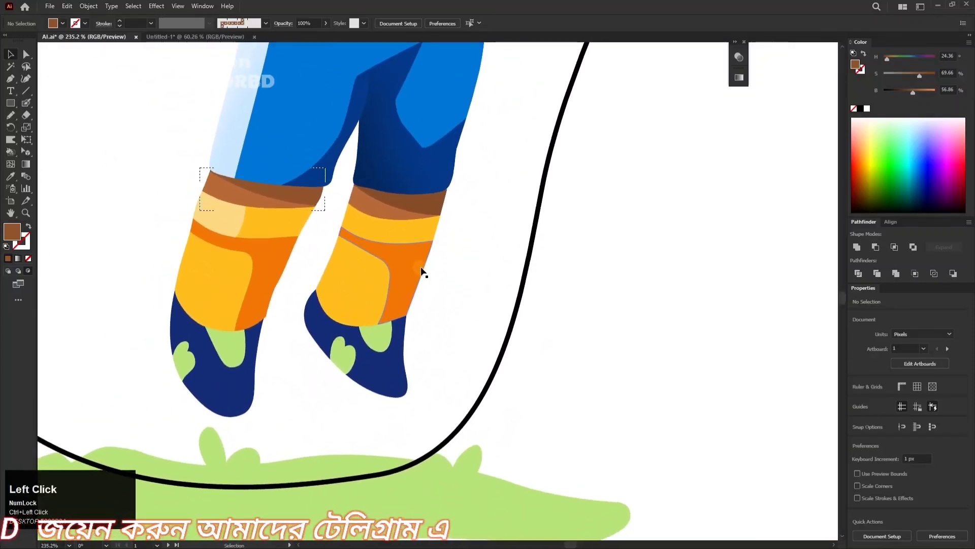
left_click(65, 274)
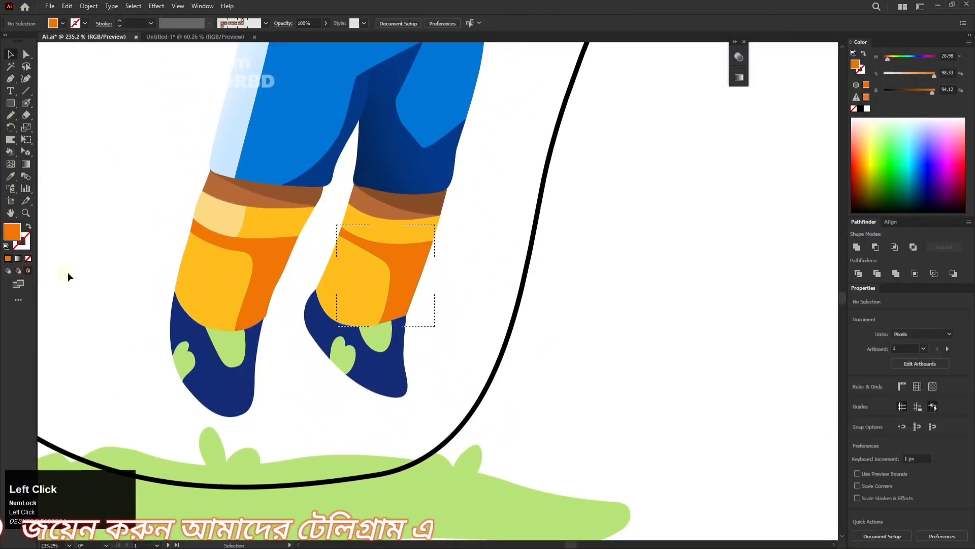
key("n")
mouse_move(379, 362)
left_mouse_down()
mouse_move(458, 208)
mouse_move(415, 322)
mouse_move(413, 244)
left_mouse_up()
key("ctrl+z")
key("ctrl+z")
left_click_drag(460, 201, 454, 194)
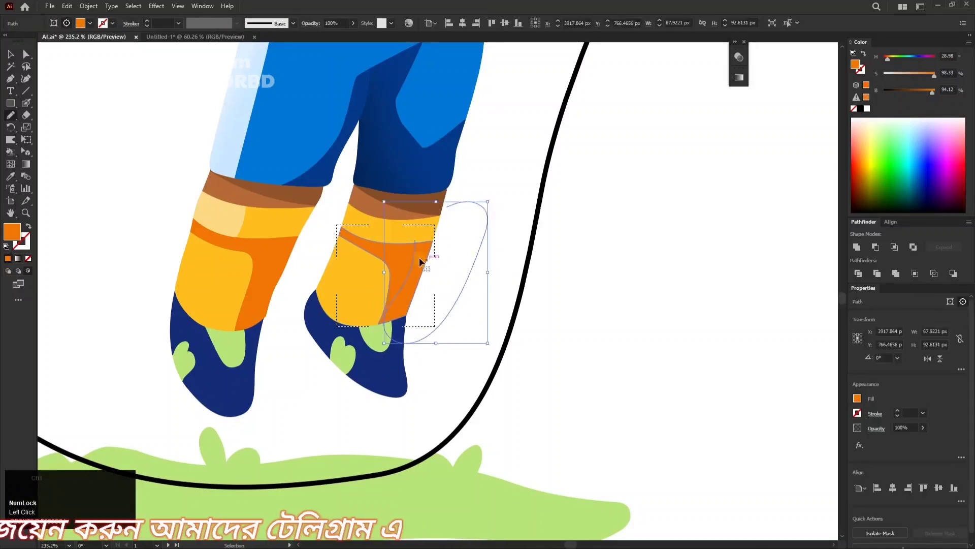
left_click_drag(932, 92, 920, 91)
key("a")
left_click(692, 187)
- Draw a freehand shadow about 71 × 99 px inside the left leg's orange sock panel and darken it to 76.86% brightness
left_click(272, 263)
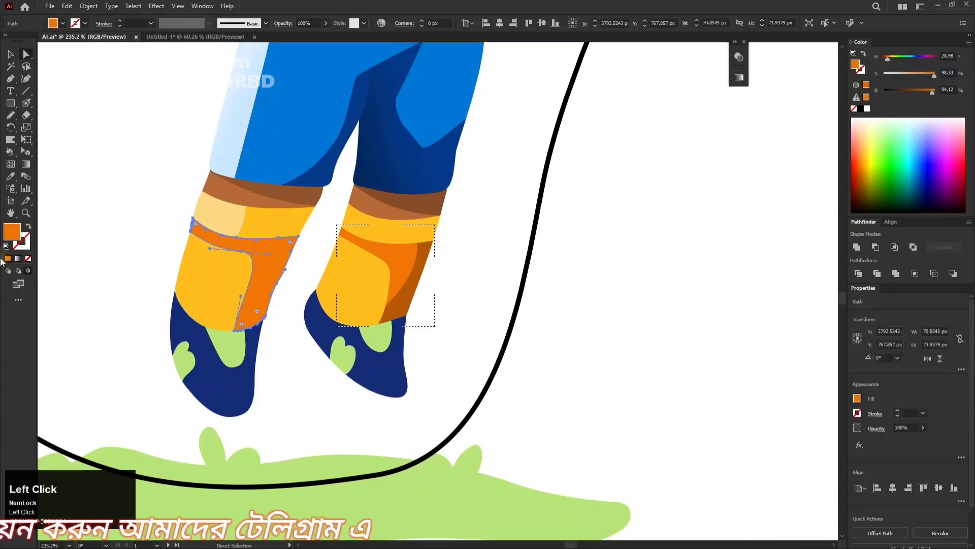
left_click(18, 271)
key("n")
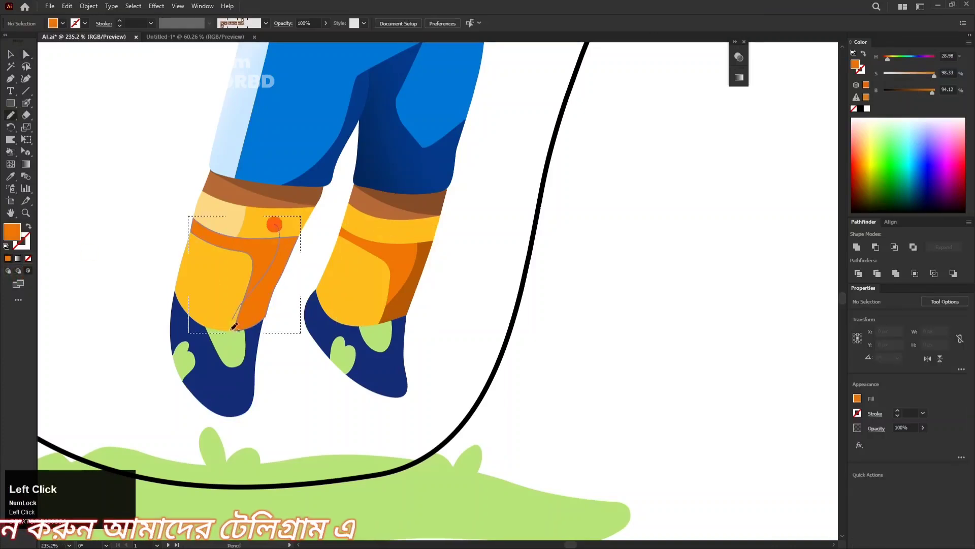
left_click_drag(235, 327, 311, 207)
left_click(924, 93)
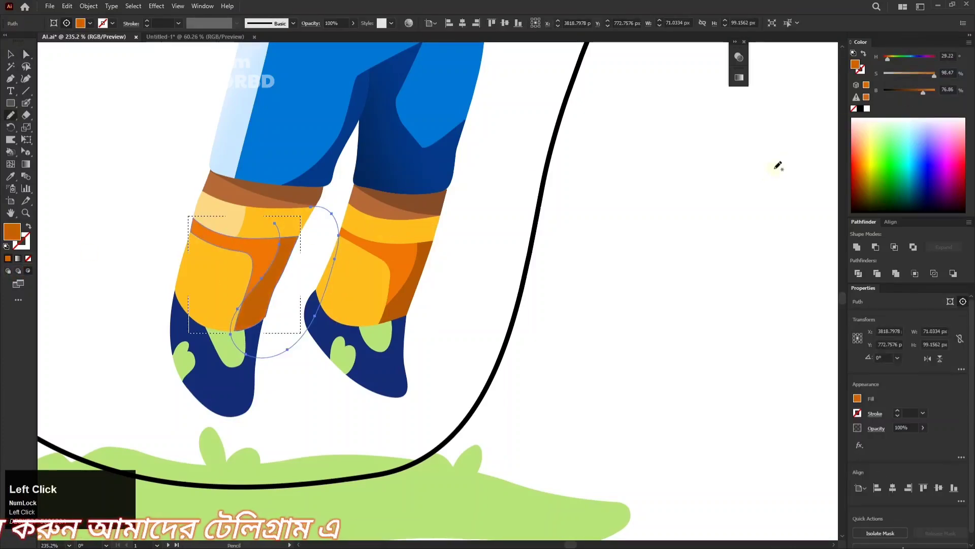
key("a")
left_click(757, 182)
- Draw a freehand highlight shape about 48 × 89 px inside the left leg's yellow sock panel, along its outer edge
left_click(208, 283)
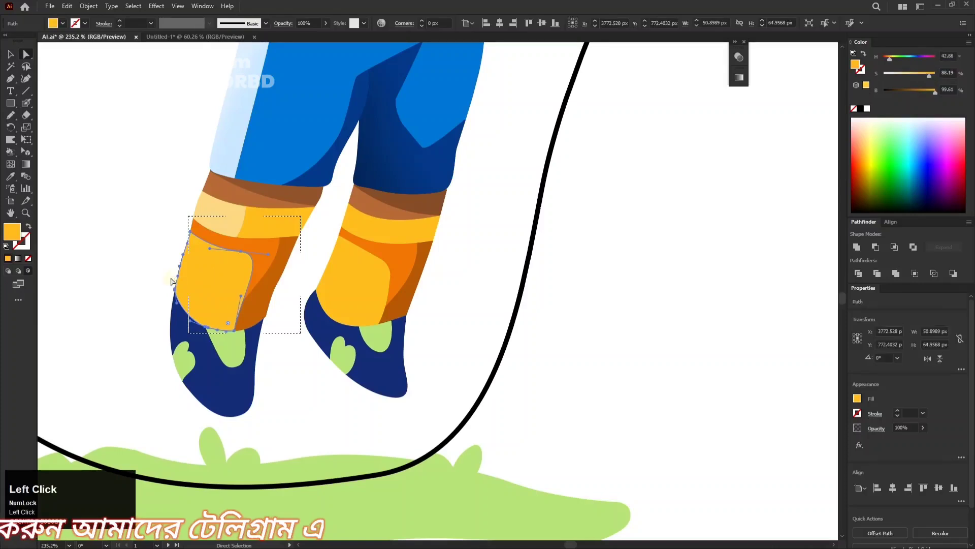
key("n")
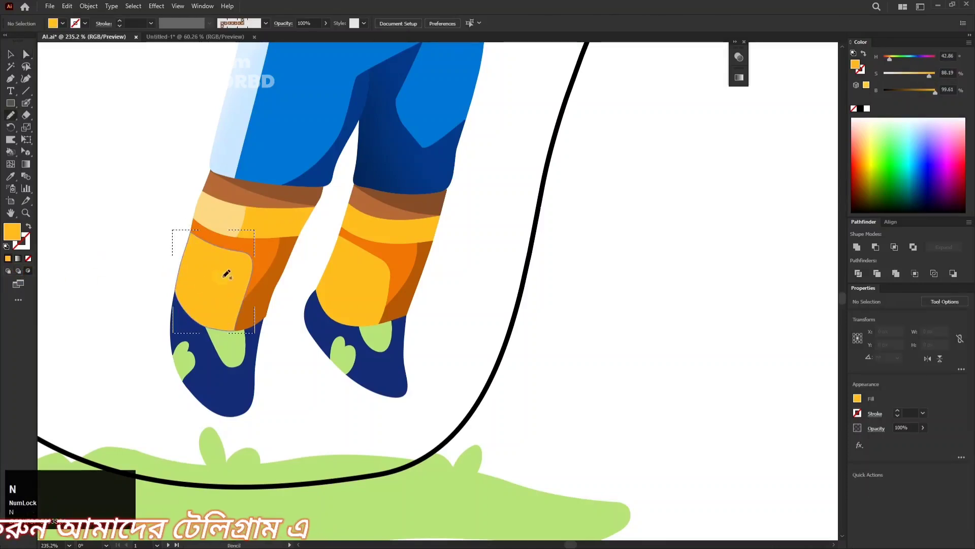
left_click_drag(159, 327, 216, 217)
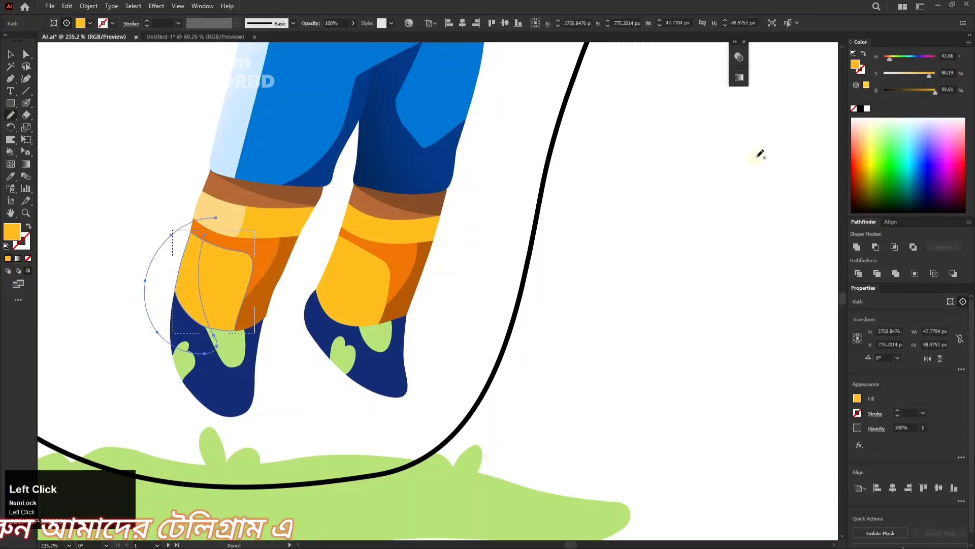
- Recolour the left sock highlight to a brighter yellow with hue about 51°, saturation 99.22% and brightness 100%
left_click(892, 57)
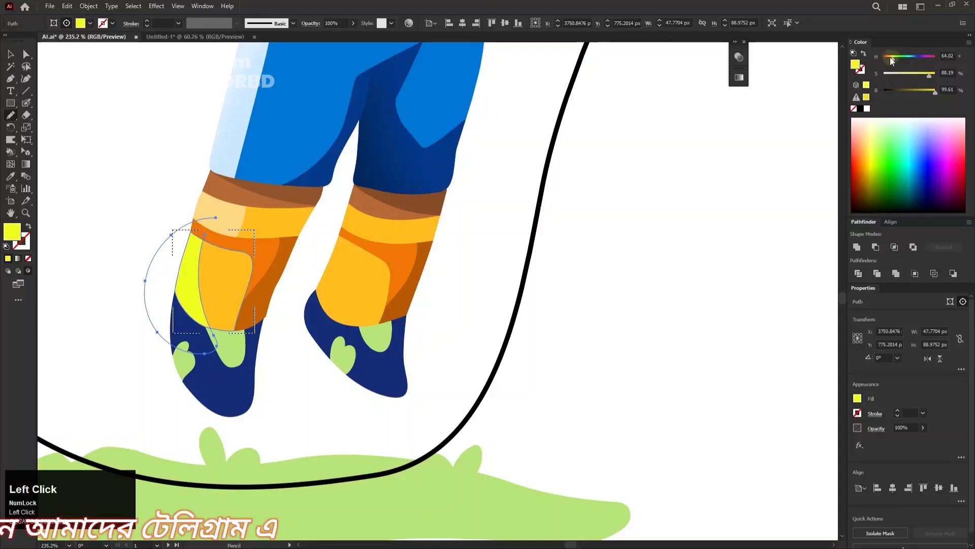
left_click_drag(249, 192, 303, 436)
left_click_drag(374, 181, 277, 170)
left_click_drag(362, 45, 309, 152)
left_click(308, 154)
left_click_drag(276, 373, 388, 385)
left_click_drag(389, 385, 268, 270)
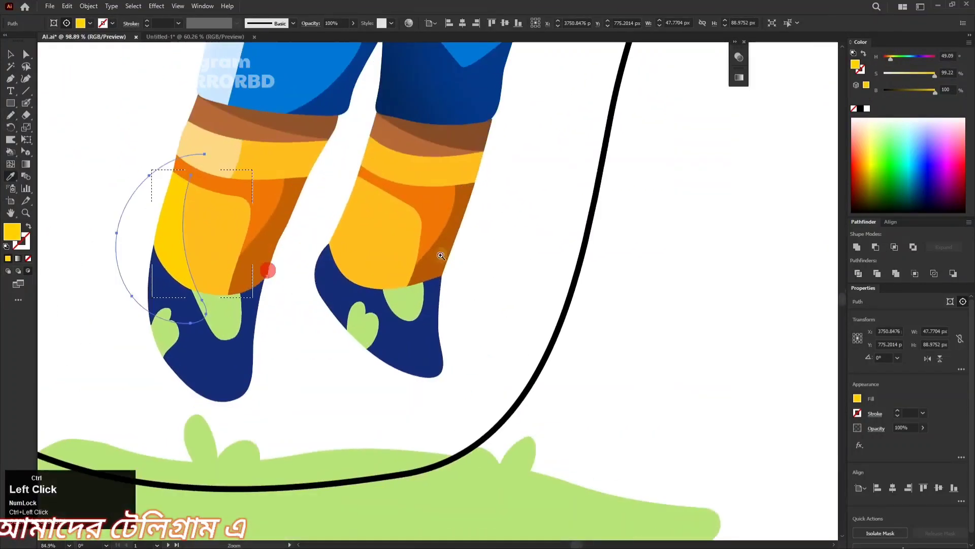
key("a")
left_click(105, 132)
left_click(185, 225)
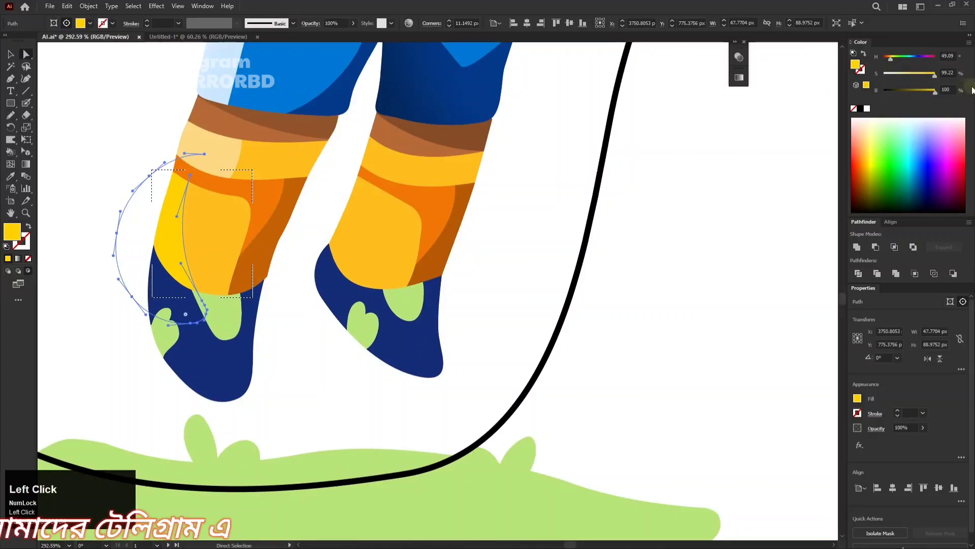
left_click(772, 175)
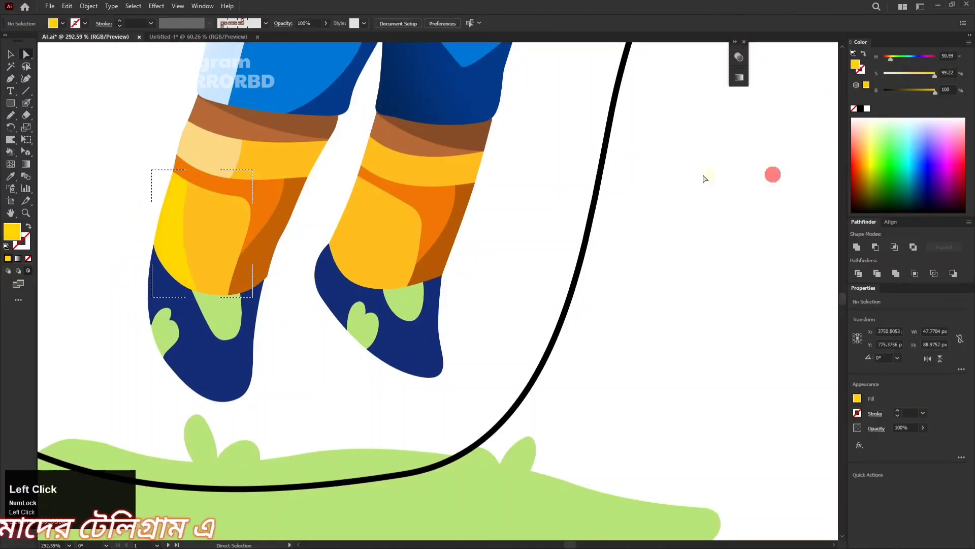
- Draw a freehand highlight about 43 × 72 px inside the right leg's yellow sock panel and copy the left sock highlight's colour to it
key("n")
key("a")
left_click(368, 206)
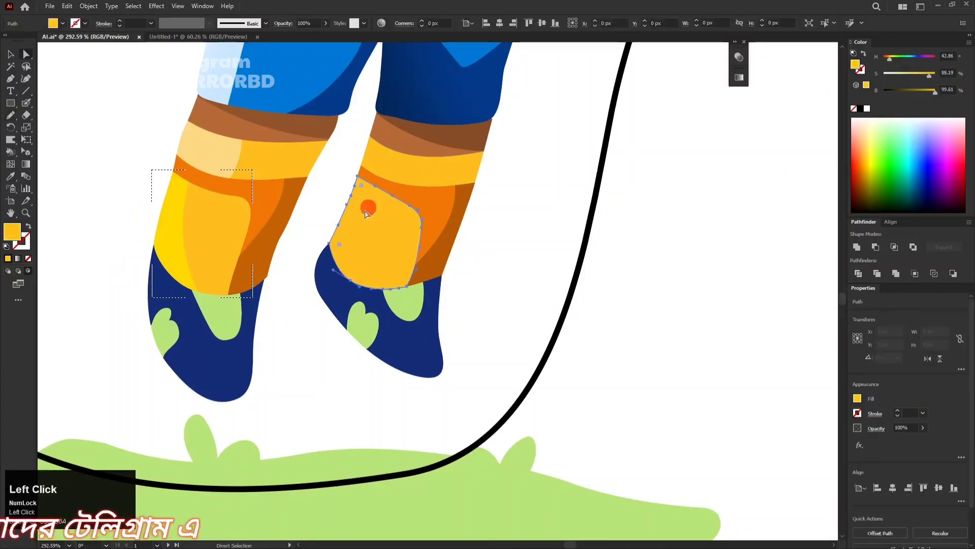
left_click(19, 272)
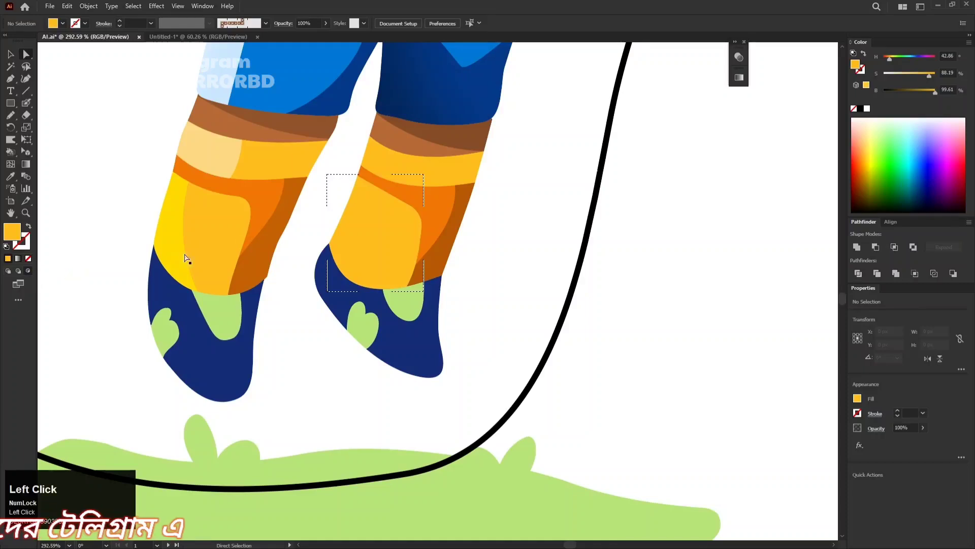
mouse_move(388, 186)
left_mouse_down()
mouse_move(391, 289)
mouse_move(379, 174)
mouse_move(374, 272)
left_mouse_up()
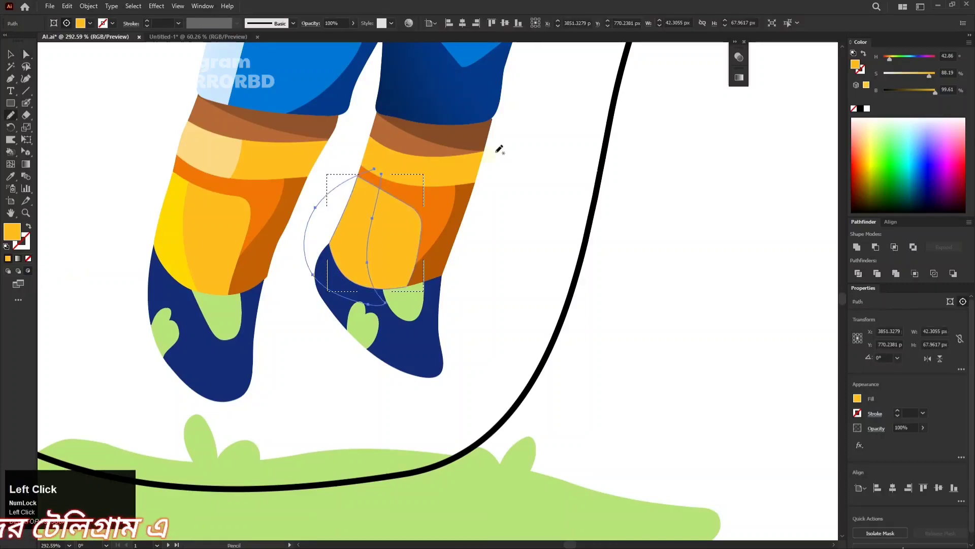
left_click(172, 226)
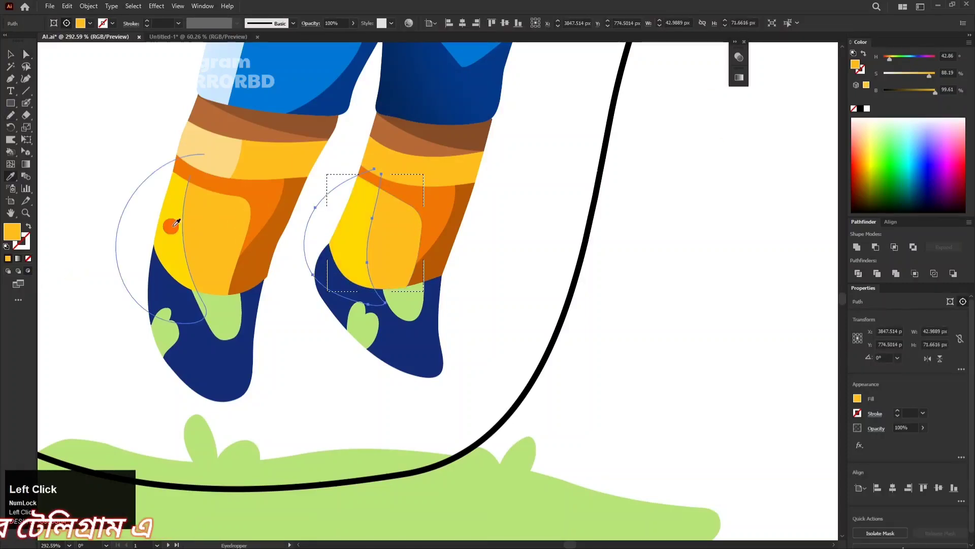
key("a")
left_click(572, 227)
- Draw a shadow about 80 × 64 px inside the right navy shoe, set its brightness to 27.84% and nudge it 1 px right and up
left_click_drag(473, 318, 463, 275)
left_click(401, 312)
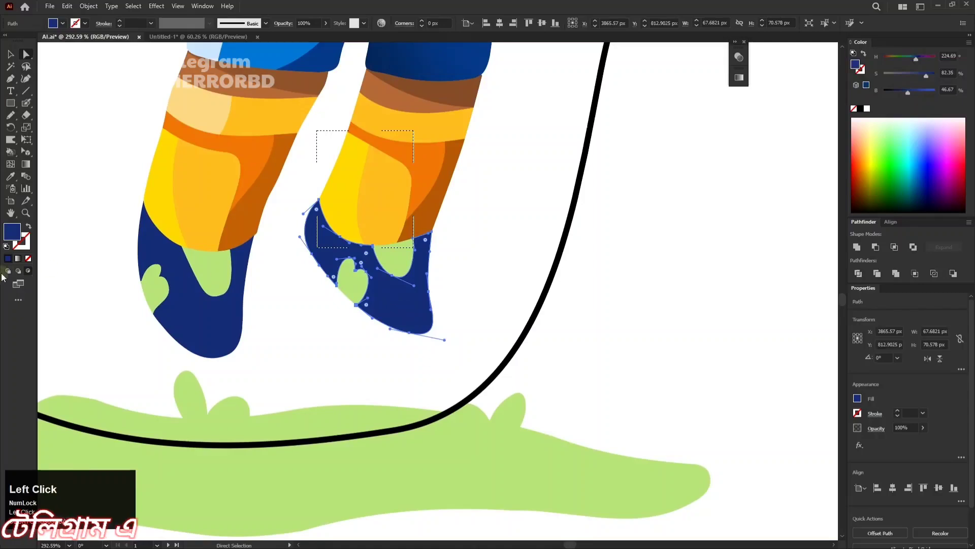
left_click(21, 273)
key("n")
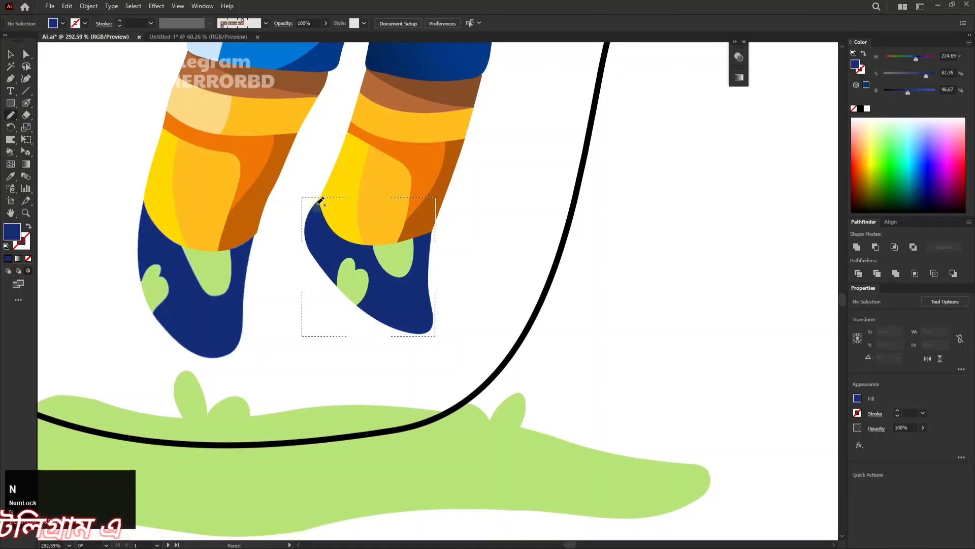
left_click_drag(322, 172, 320, 171)
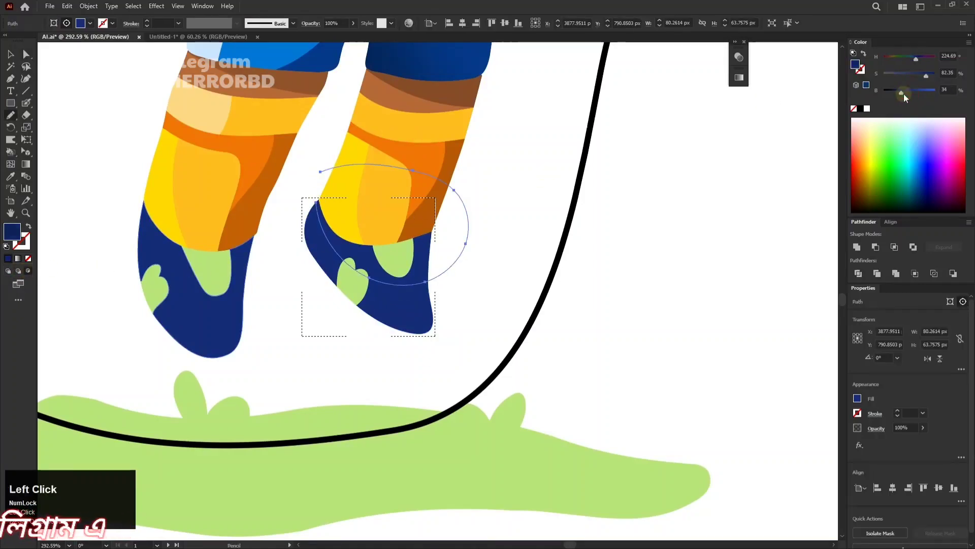
left_click_drag(903, 94, 900, 94)
left_click(10, 54)
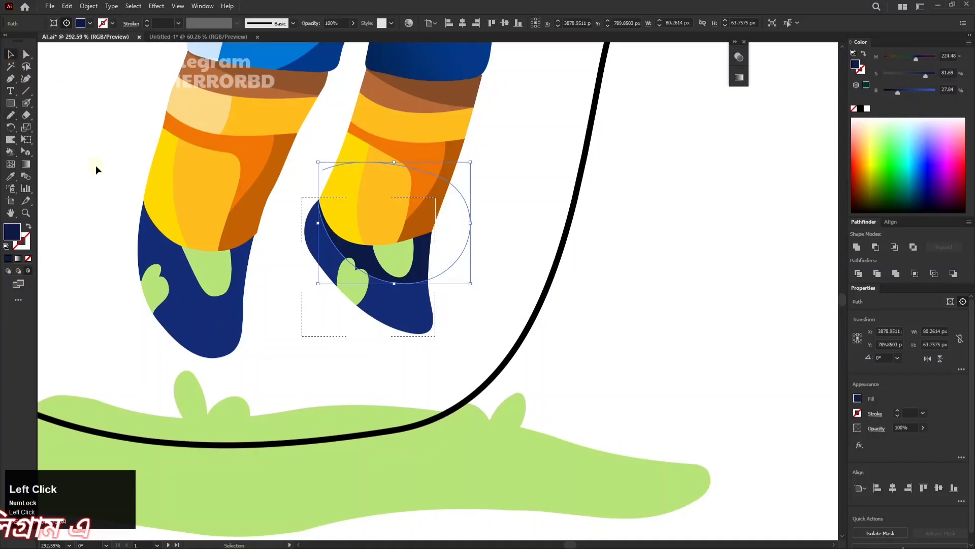
- Draw a freehand shadow about 83 × 68 px inside the left navy shoe and copy the right shoe shadow's colour to it
left_click(144, 250)
left_click(25, 271)
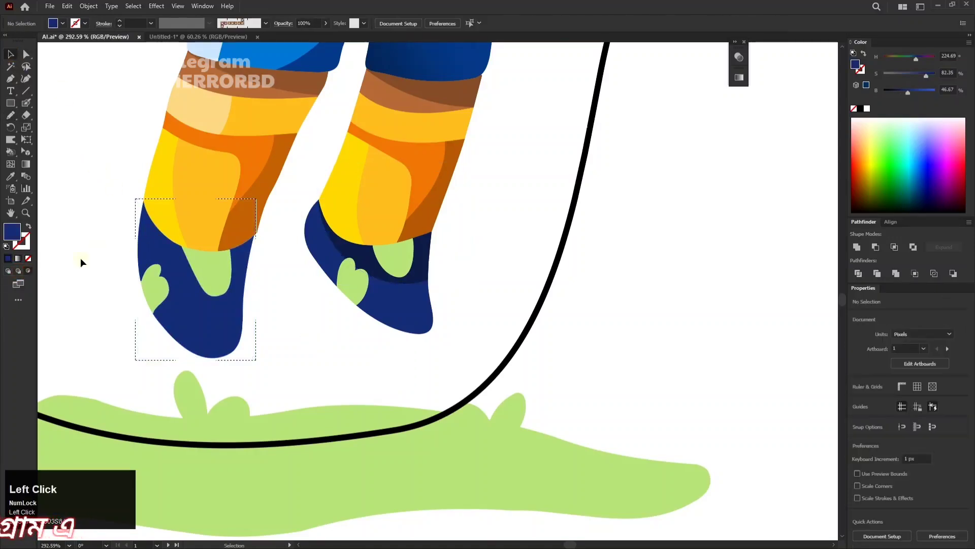
left_click_drag(248, 164, 142, 196)
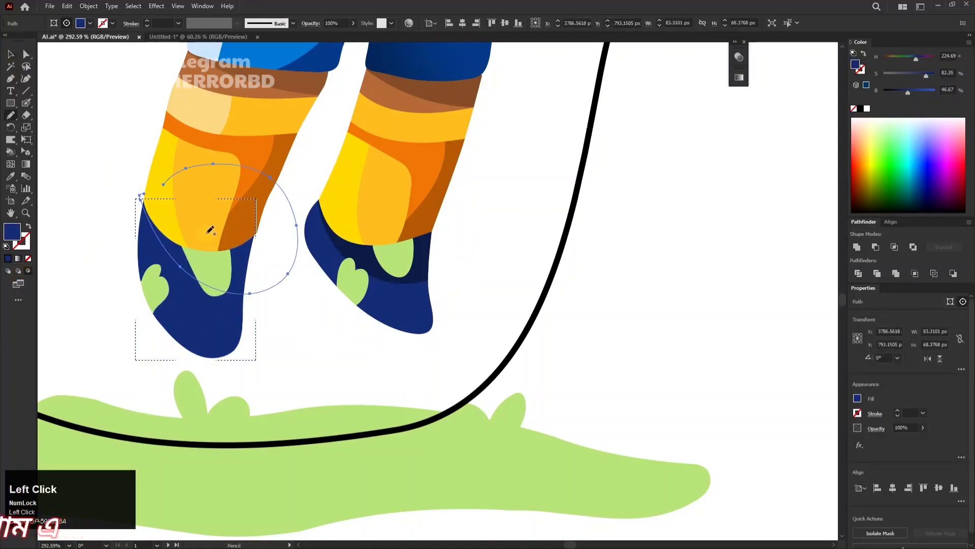
left_click(427, 277)
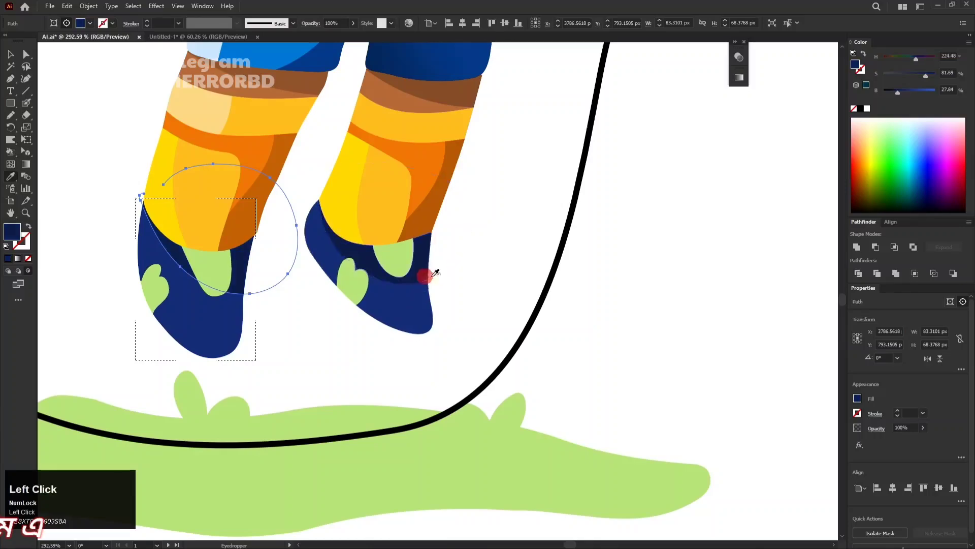
key("a")
left_click(504, 249)
- Lighten the blurred shading shape on the character's yellow headband to 87.84% brightness
left_click_drag(350, 259, 341, 316)
left_click_drag(425, 218, 344, 237)
left_click_drag(378, 183, 367, 323)
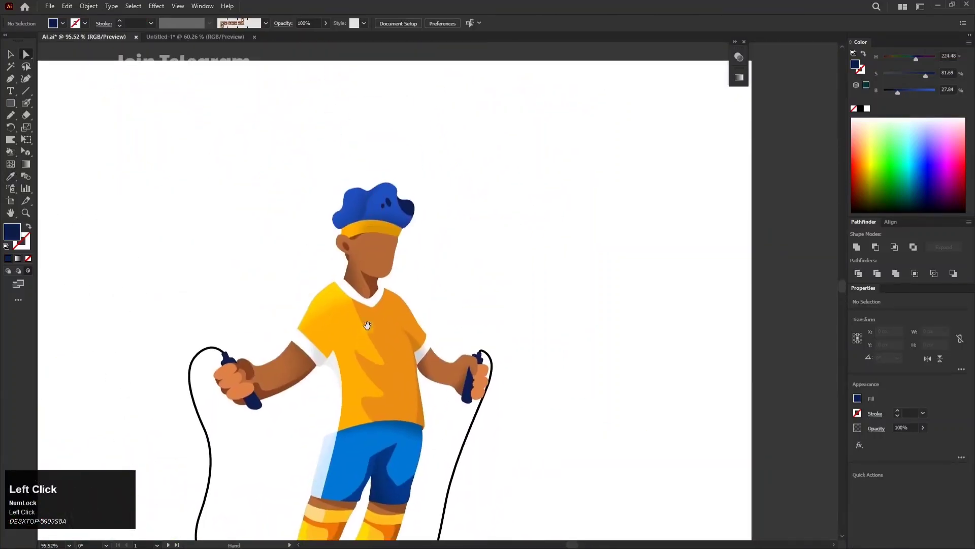
left_click_drag(375, 227, 523, 235)
left_click(419, 241)
left_click(479, 174)
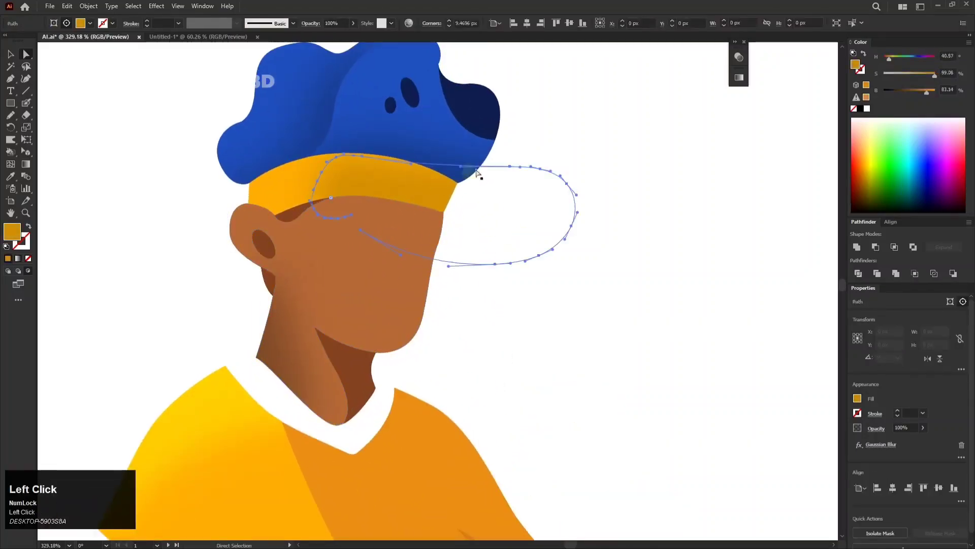
left_click_drag(929, 94, 929, 93)
left_click(771, 143)
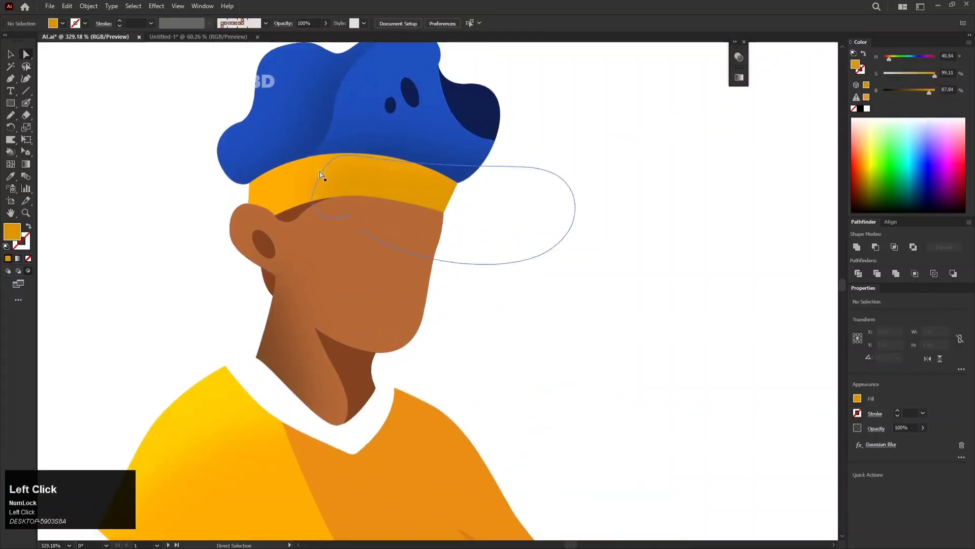
- Set the saturation of the yellow headband's base shape to 85.88%
left_click(249, 193)
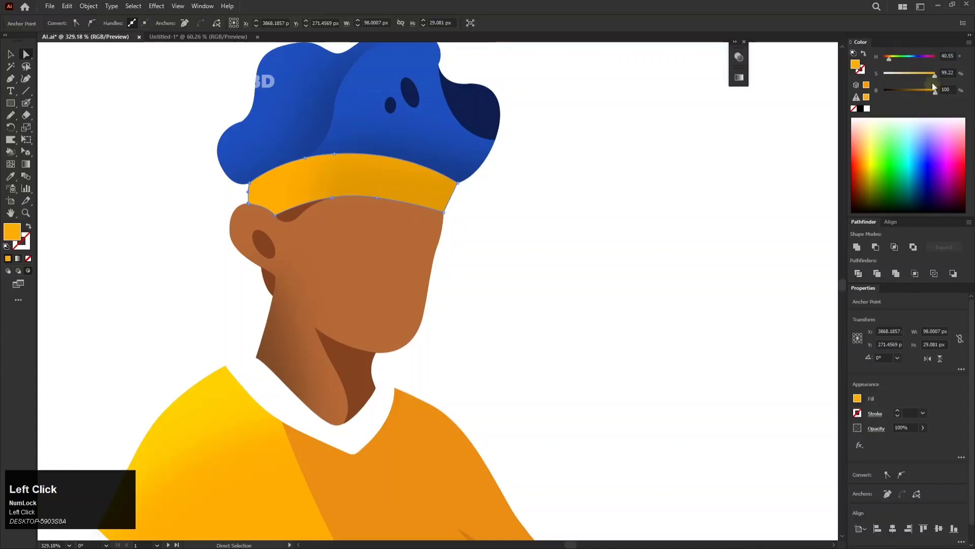
left_click(696, 132)
left_click_drag(612, 153, 562, 173)
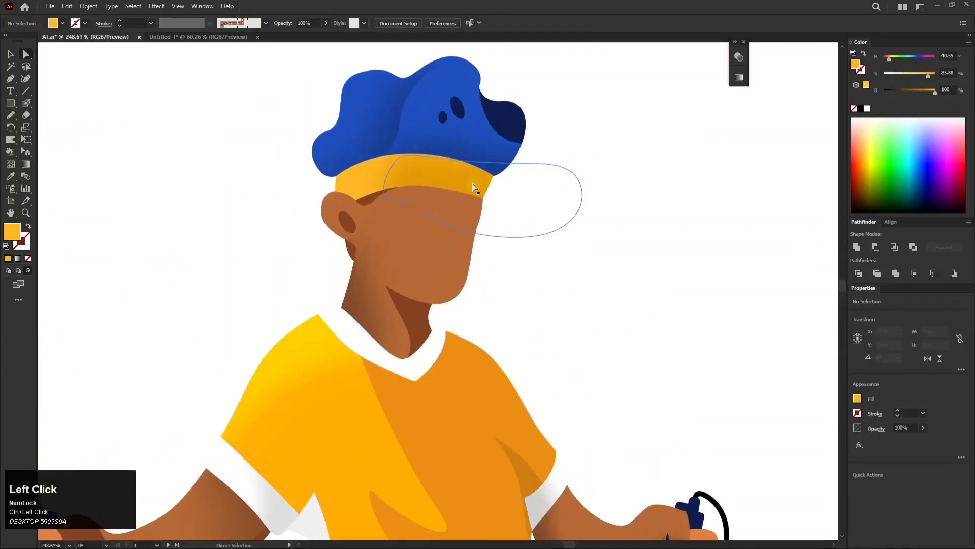
- Review the headband shading and the shading on the rest of the figure, down to the socks and shoes
left_click(471, 180)
left_click_drag(471, 174, 480, 171)
left_click_drag(571, 152, 371, 210)
left_click(348, 172)
mouse_move(515, 181)
left_mouse_down()
mouse_move(414, 184)
mouse_move(559, 176)
mouse_move(619, 229)
mouse_move(523, 137)
left_mouse_up()
mouse_move(573, 415)
left_mouse_down()
mouse_move(518, 242)
mouse_move(542, 135)
mouse_move(544, 246)
left_mouse_up()
left_click_drag(569, 185, 695, 178)
left_click_drag(695, 177, 614, 142)
left_click_drag(585, 189, 407, 196)
left_click_drag(406, 354, 477, 247)
left_click_drag(465, 293, 548, 234)
left_click_drag(545, 185, 386, 195)
mouse_move(381, 202)
left_mouse_down()
mouse_move(403, 178)
mouse_move(372, 309)
mouse_move(351, 286)
mouse_move(343, 233)
left_mouse_up()
left_click_drag(466, 205, 601, 202)
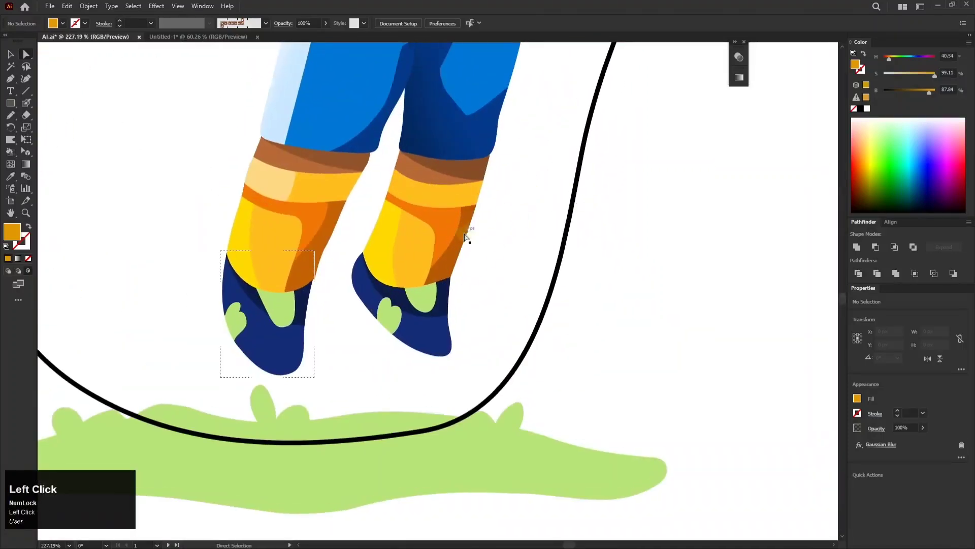
- Try to apply a Gaussian Blur to the dark orange shadows on both socks
left_click(464, 234)
left_click(334, 213, "shift")
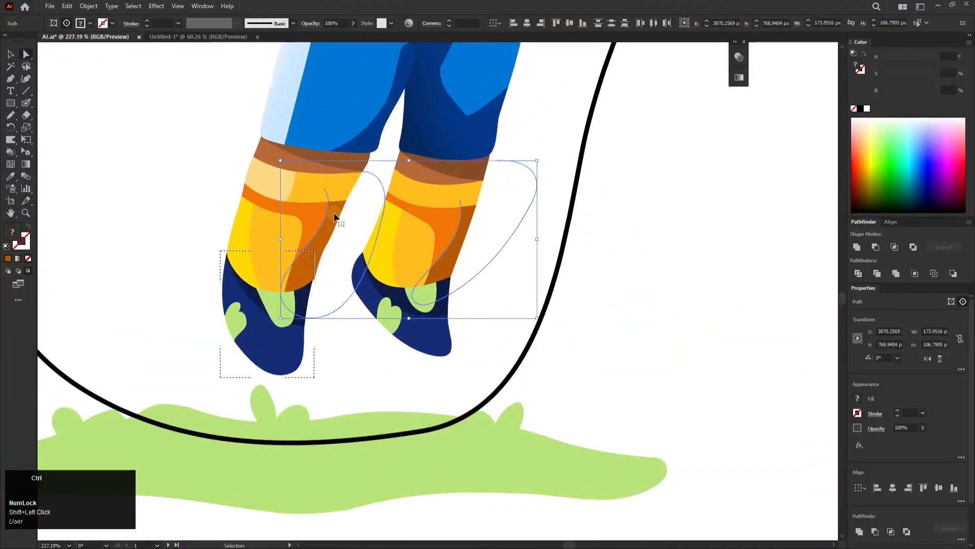
key("ctrl+alt+shift+e")
left_click(797, 279)
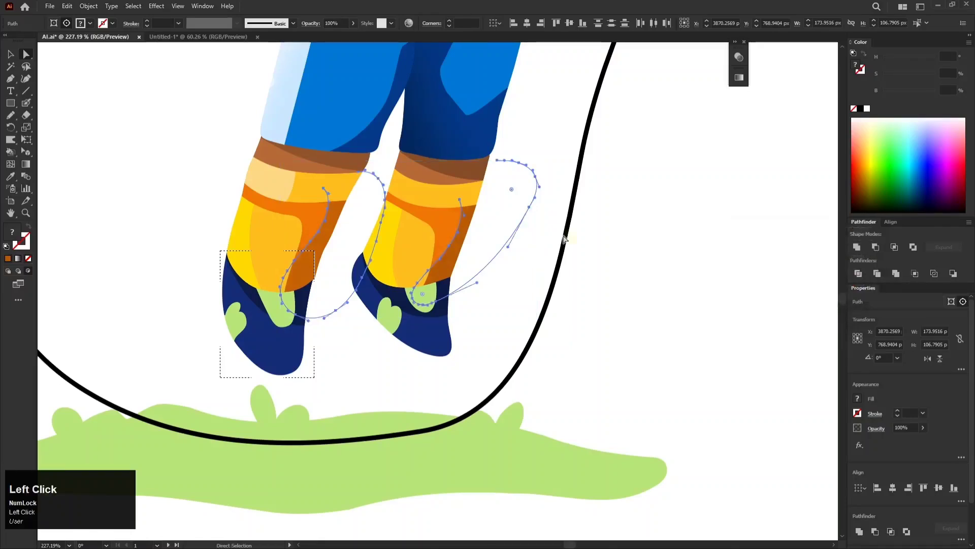
- Apply a 4.4404 px Gaussian Blur to the shadows on both socks, the bare skin above them and both navy shoes
scroll(534, 187, "up", 2)
left_click(613, 146)
left_click(460, 268)
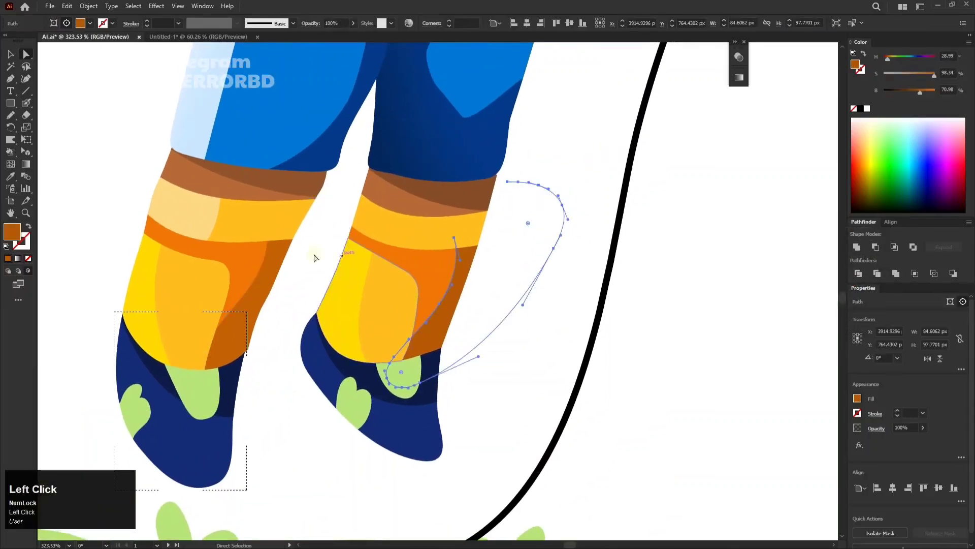
left_click(262, 225, "shift")
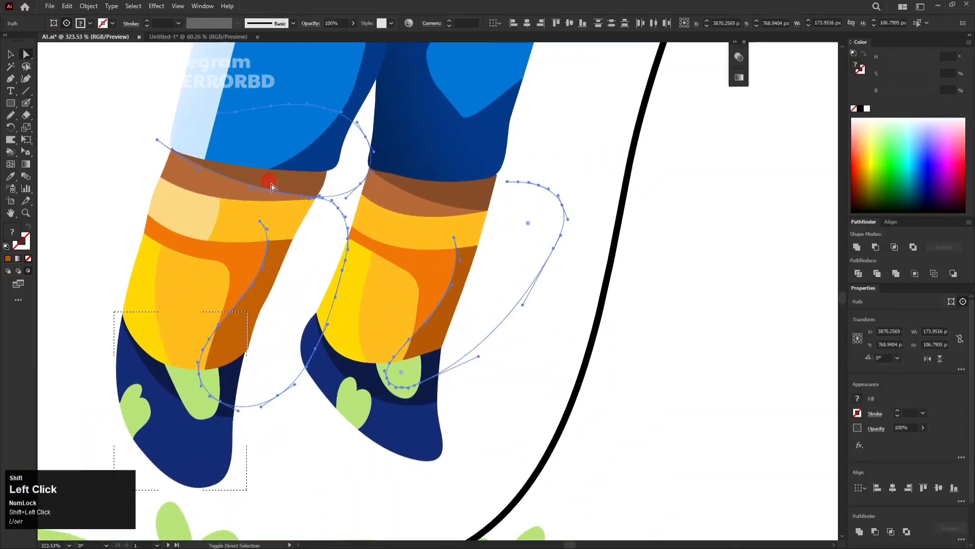
left_click(478, 202, "shift")
left_click(368, 377, "shift")
left_click(232, 397, "shift")
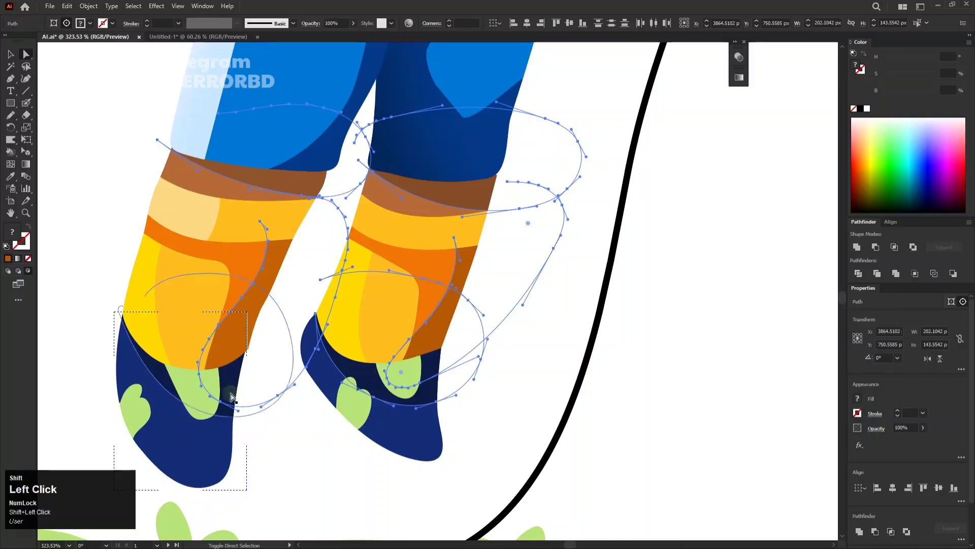
key("ctrl+alt+shift+e")
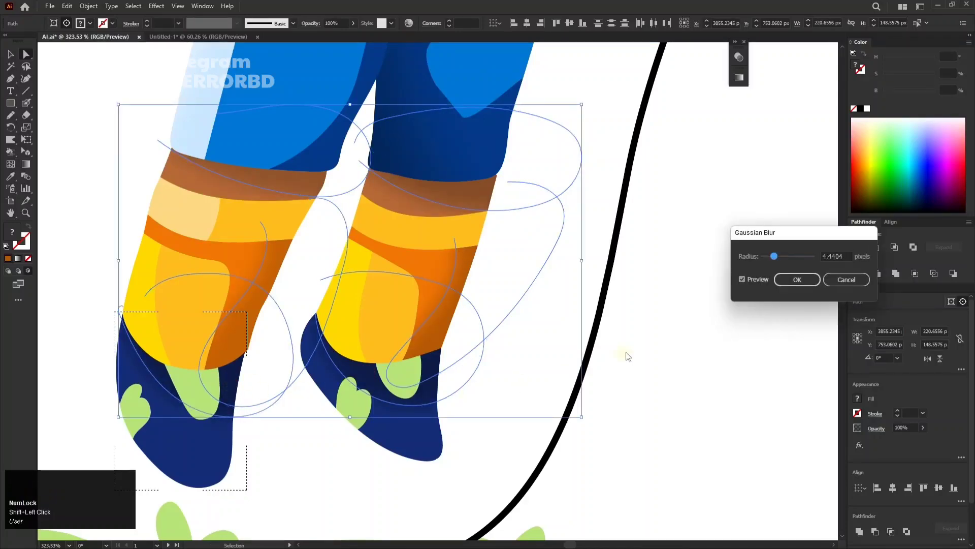
left_click(796, 281)
left_click_drag(677, 320, 609, 336)
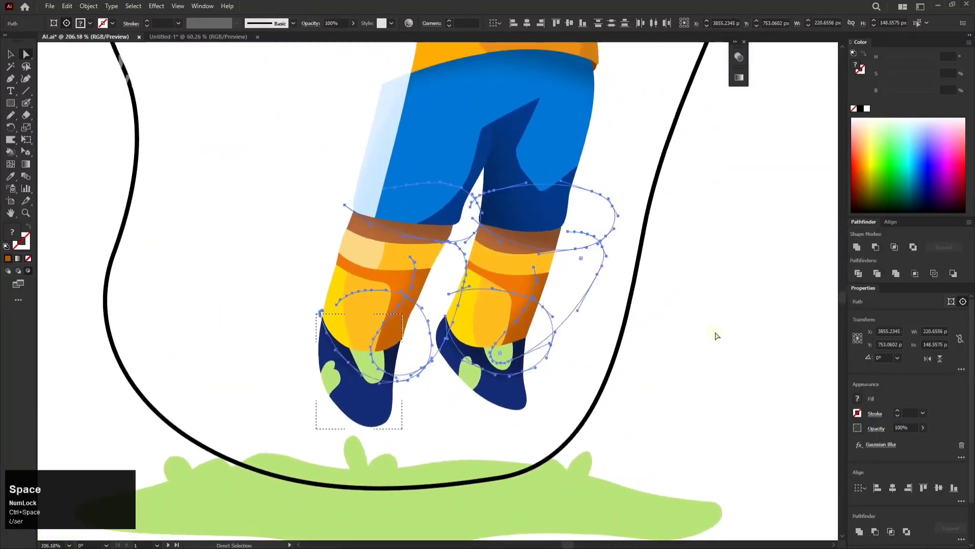
left_click(715, 331)
- Draw a freehand shadow about 584 × 152 px along the lower edge inside the green grass patch and set its brightness to 74.12%
left_click_drag(663, 383, 603, 296)
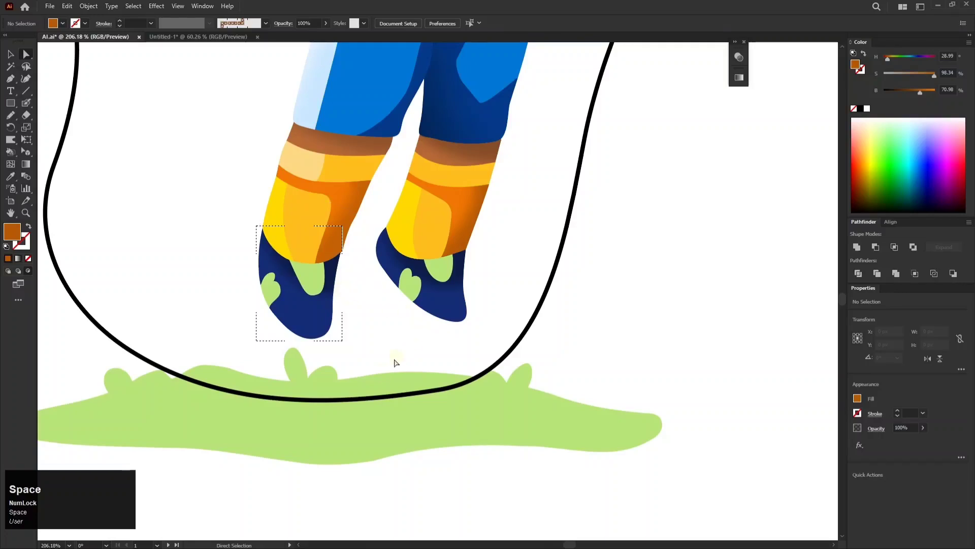
left_click_drag(372, 348, 413, 274)
scroll(364, 341, "down", 3)
left_click(317, 335)
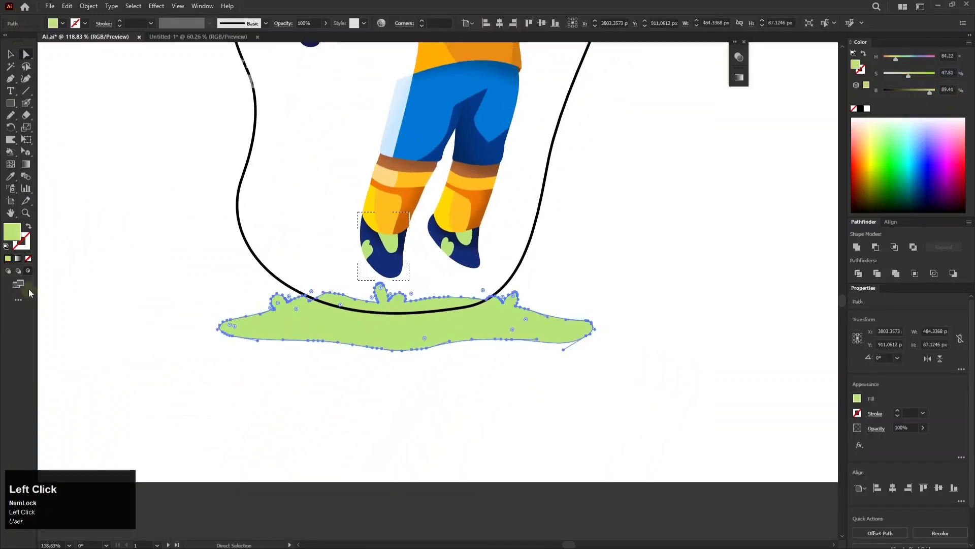
left_click(28, 273)
key("n")
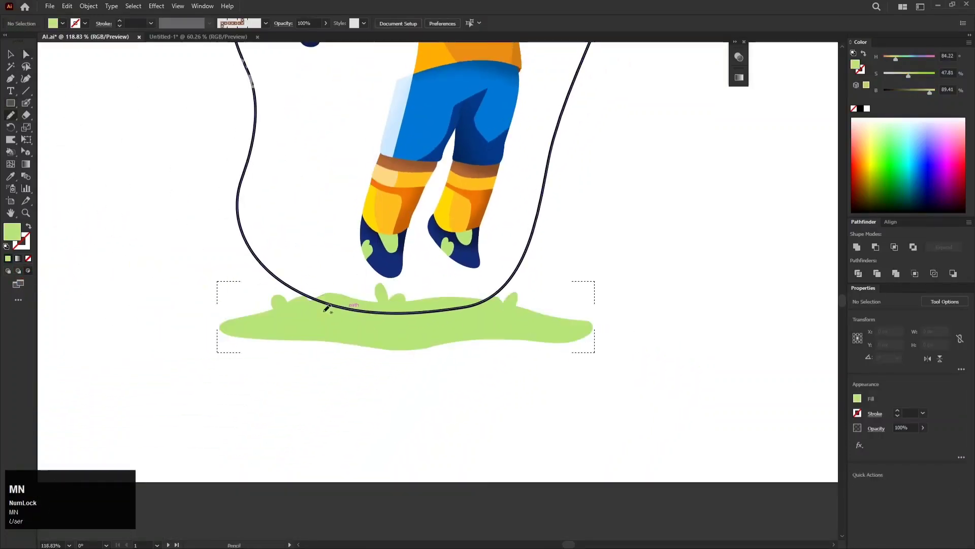
left_click_drag(241, 298, 365, 334)
left_click_drag(656, 341, 224, 309)
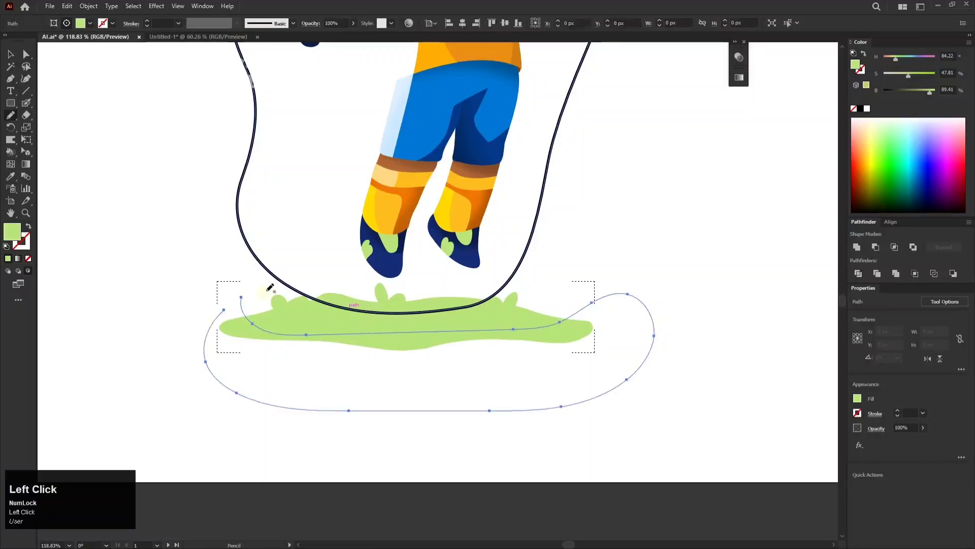
left_click_drag(924, 92, 917, 92)
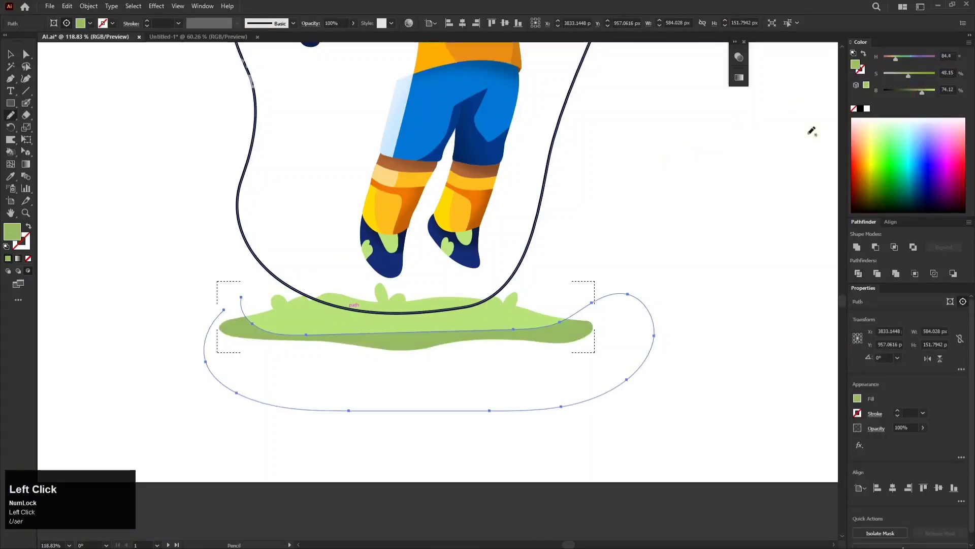
left_click(693, 213, "ctrl")
- Draw a freehand shadow about 50 × 31 px inside the right hand's uppermost finger and set its brightness to 70.98%
left_click_drag(635, 208, 553, 342)
left_click_drag(547, 178, 511, 260)
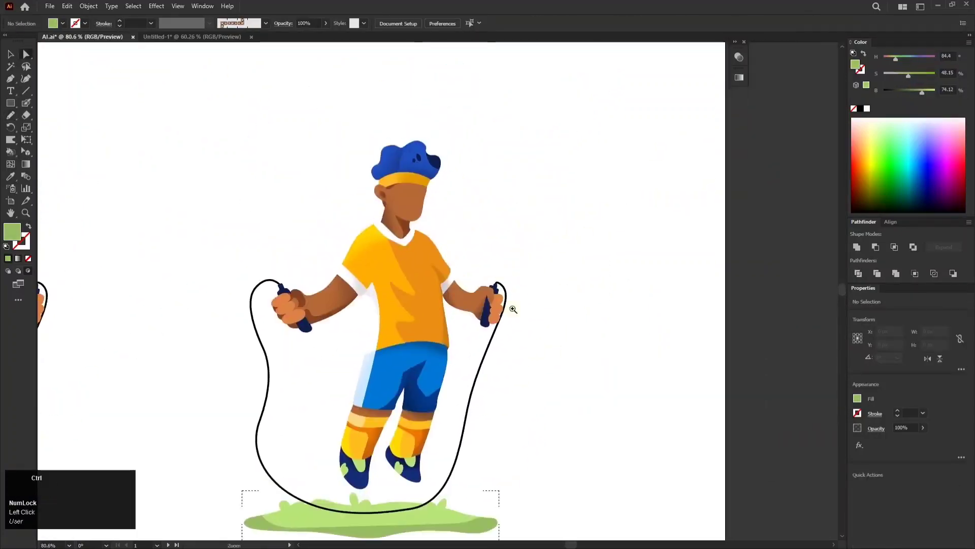
left_click_drag(513, 317, 574, 317)
left_click(449, 220)
left_click_drag(476, 244, 518, 221)
key("n")
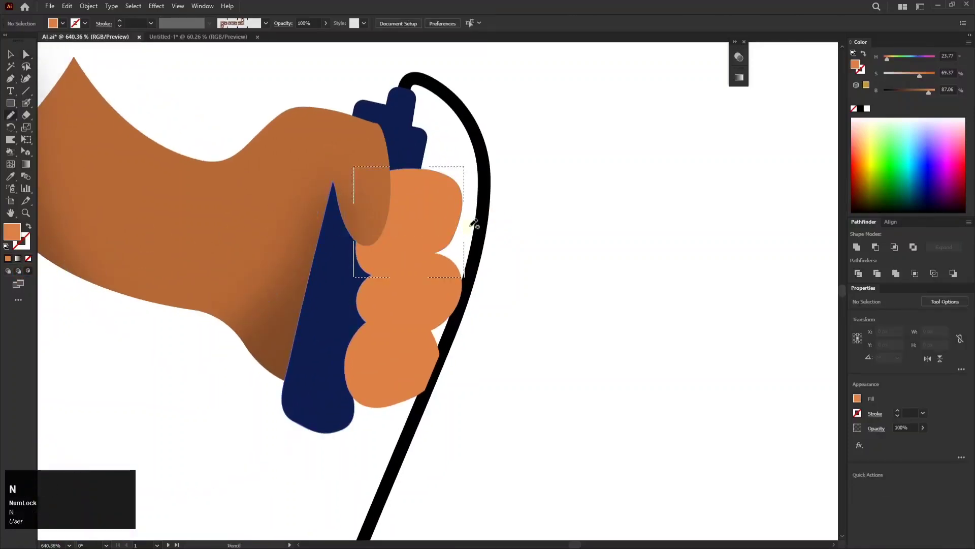
left_click_drag(560, 189, 548, 156)
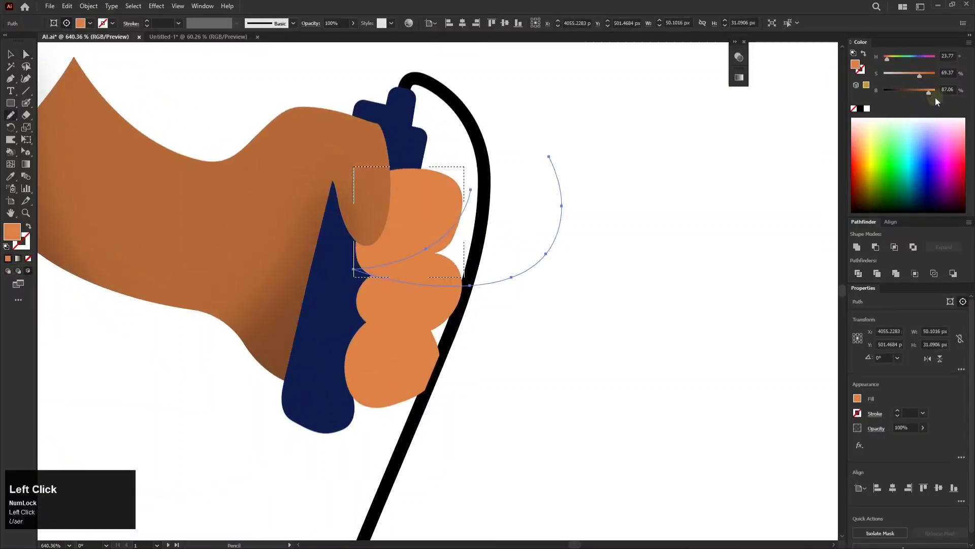
left_click_drag(929, 92, 921, 92)
key("a")
left_click(501, 238)
- Draw a freehand shadow about 44 × 21 px inside the right hand's middle finger and set its brightness to 70.98%
left_click(425, 290)
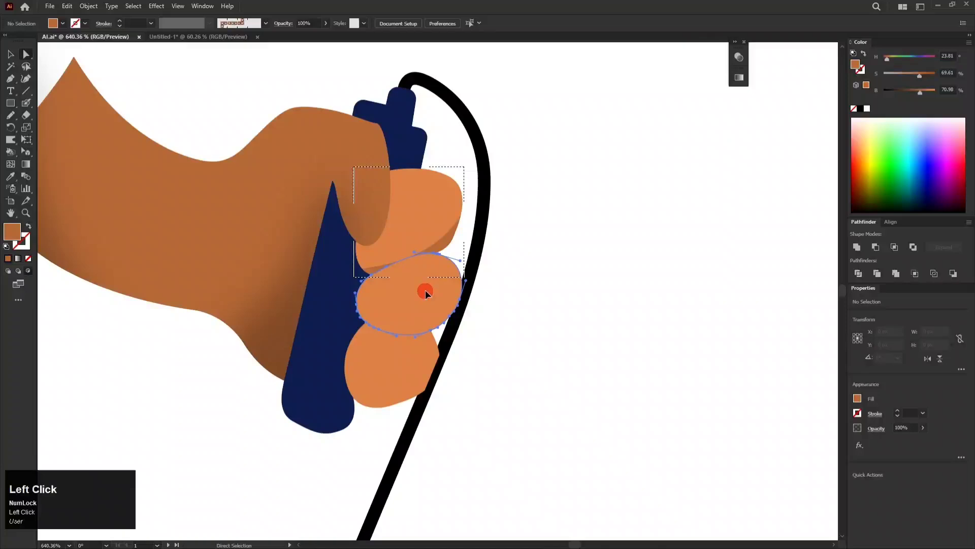
left_click(9, 272)
left_click(27, 271)
key("n")
left_click_drag(464, 300, 522, 263)
left_click_drag(929, 92, 921, 93)
key("a")
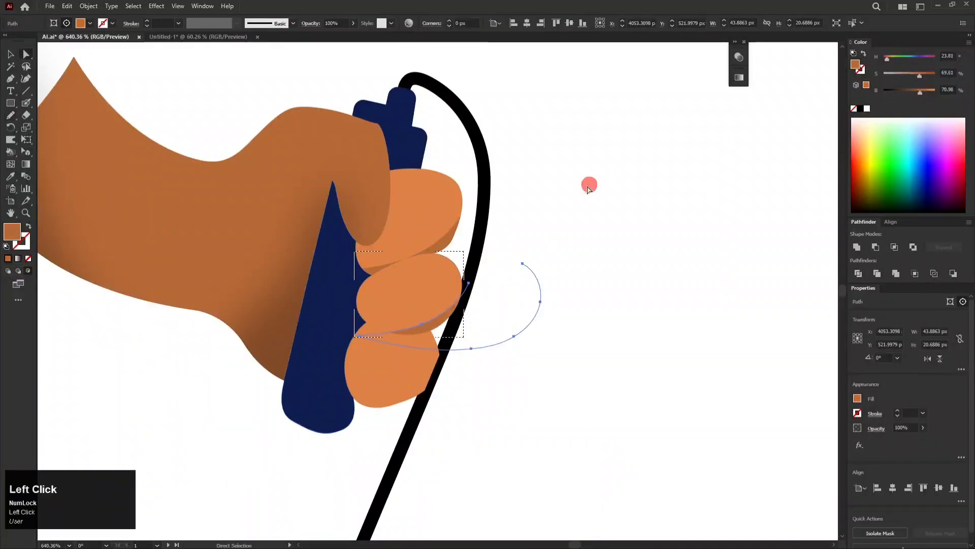
left_click(588, 189)
- Draw a freehand shadow about 51 × 22 px inside the right hand's lowest finger and set its brightness to 70.98%
left_click(372, 349)
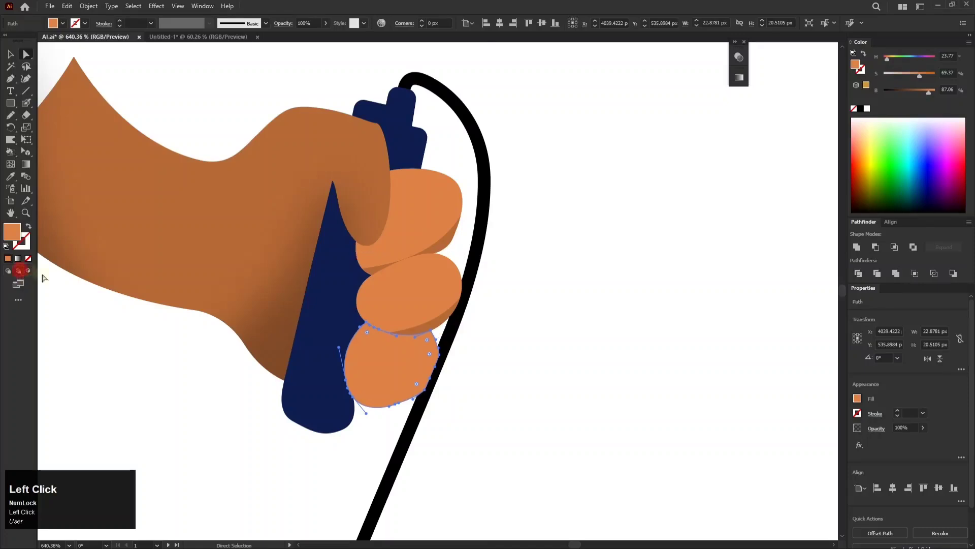
key("n")
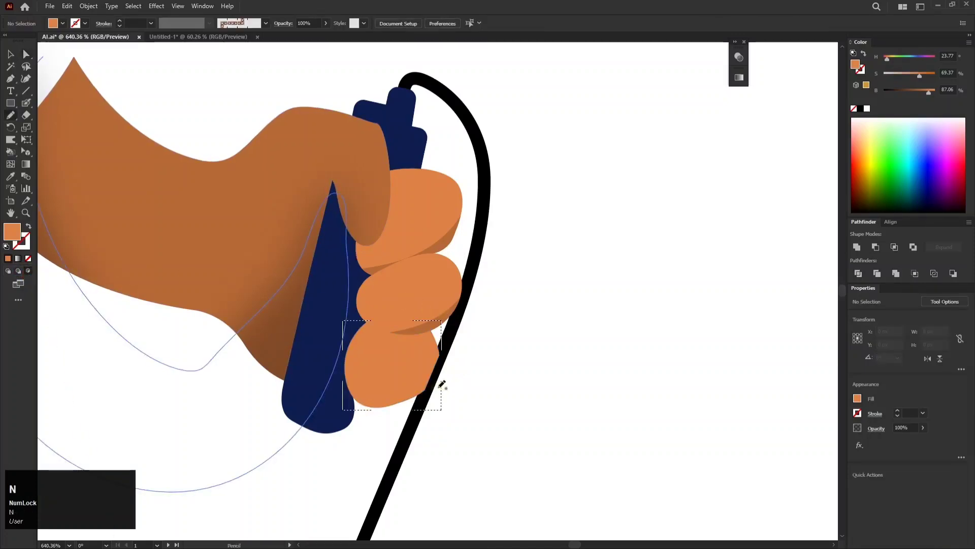
mouse_move(438, 363)
left_mouse_down()
mouse_move(381, 411)
mouse_move(457, 414)
mouse_move(553, 327)
left_mouse_up()
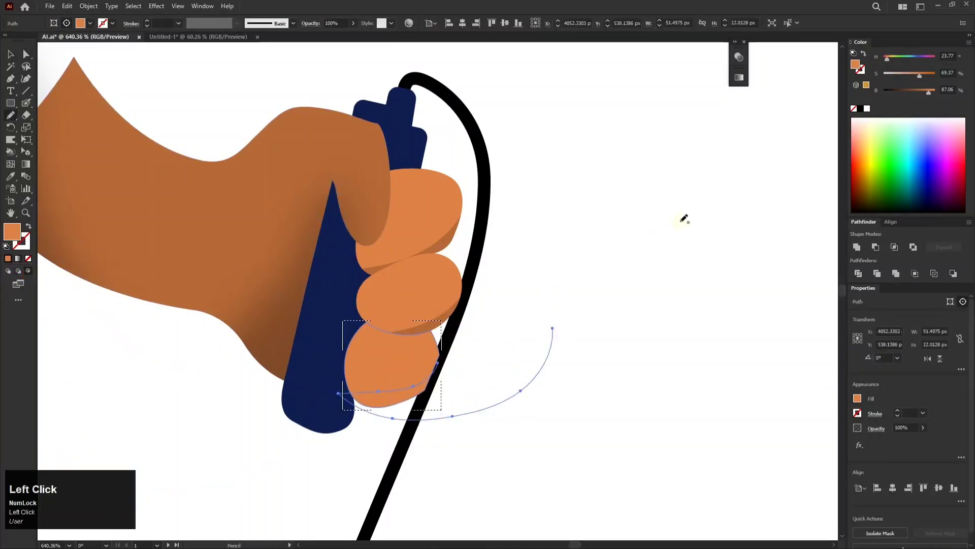
left_click(920, 92)
key("a")
left_click(707, 197)
- Set up freehand drawing inside the brown right forearm and hand shape
left_click_drag(634, 219, 568, 250)
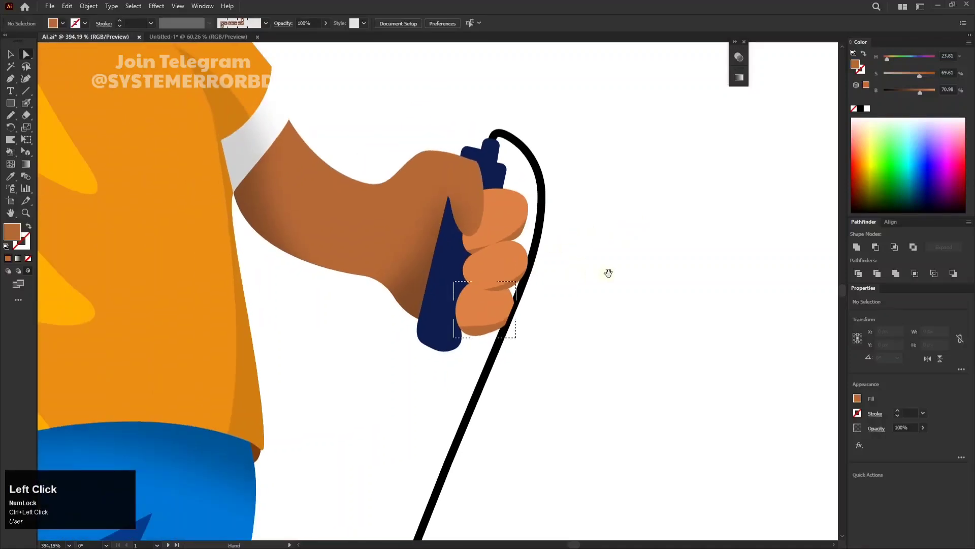
mouse_move(625, 290)
left_mouse_down()
mouse_move(508, 323)
mouse_move(414, 293)
left_mouse_up()
left_click_drag(326, 260, 472, 248)
left_click_drag(732, 235, 696, 221)
left_click(551, 208)
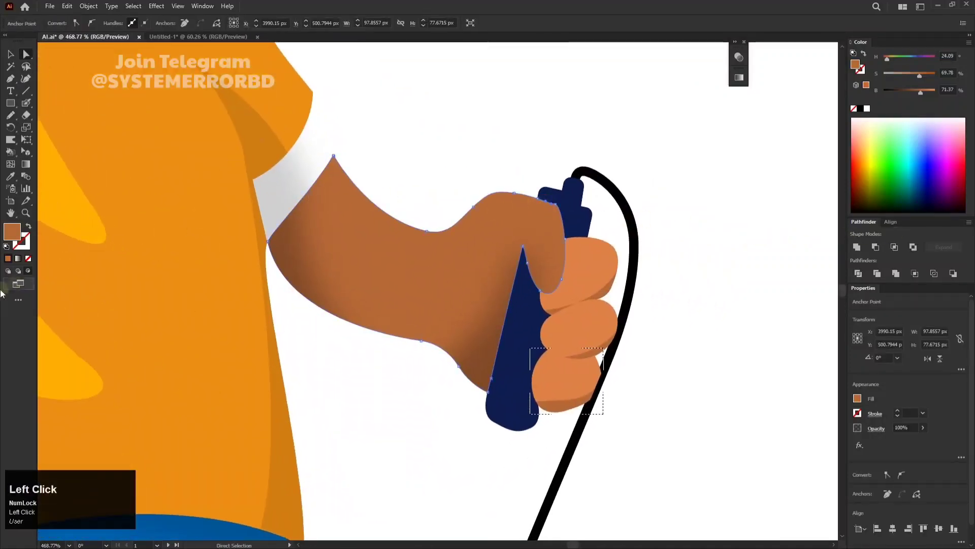
key("n")
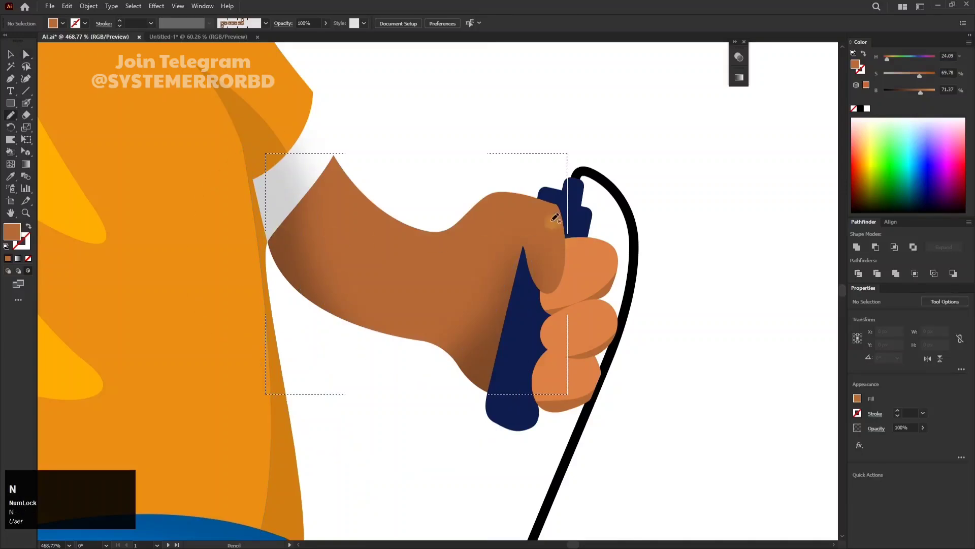
mouse_move(539, 224)
left_mouse_down()
mouse_move(476, 201)
mouse_move(600, 261)
mouse_move(517, 193)
left_mouse_up()
key("ctrl+z")
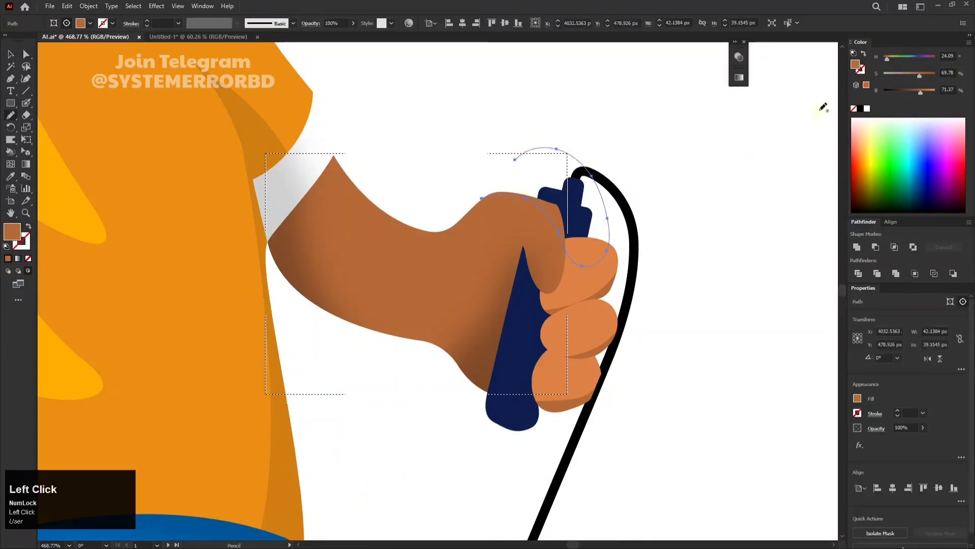
key("ctrl+z")
left_click(479, 196)
key("ctrl+z")
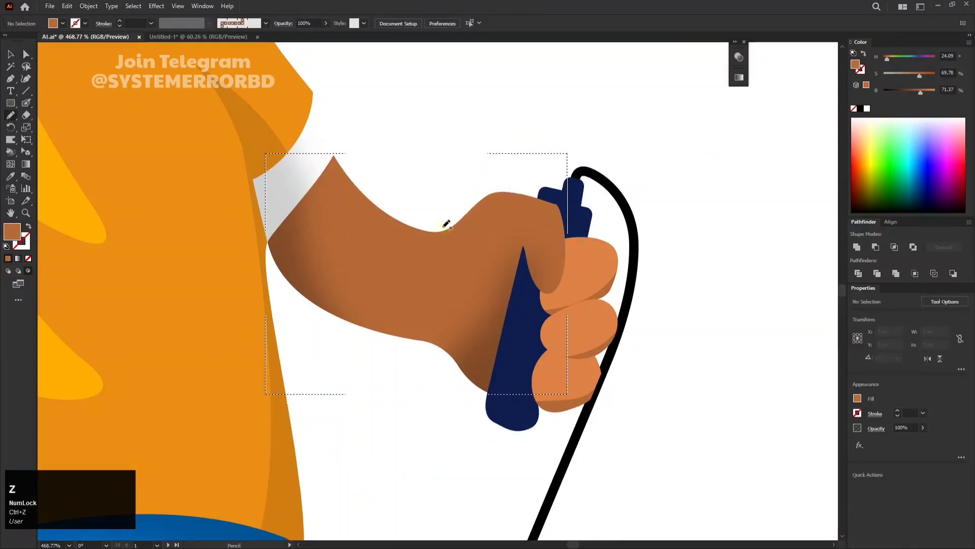
- Draw a freehand highlight about 56 × 33 px along the right hand's upper edge and set its brightness to 83.14%
left_click_drag(625, 252, 454, 175)
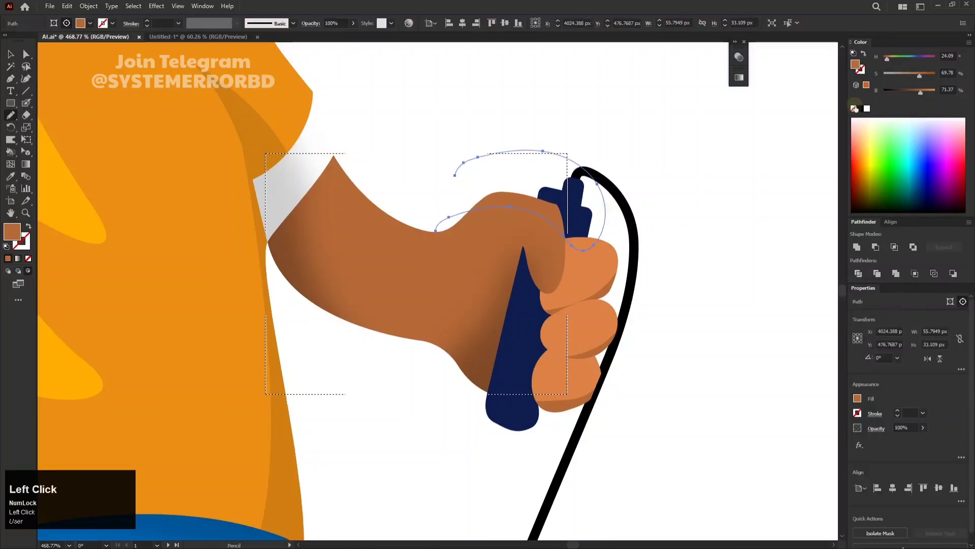
left_click_drag(921, 93, 924, 93)
key("ctrl+space")
mouse_move(762, 147)
left_mouse_down()
mouse_move(673, 167)
mouse_move(777, 151)
left_mouse_up()
left_click_drag(929, 94, 927, 93)
key("a")
left_click(777, 142)
- Draw a freehand highlight about 33 × 79 px along the outer side inside the right rope handle's navy grip and lighten its colour
key("ctrl+space")
left_click_drag(761, 144, 582, 197)
left_click_drag(583, 197, 350, 232)
key("ctrl+space")
left_click_drag(627, 220, 708, 222)
left_click_drag(706, 222, 562, 208)
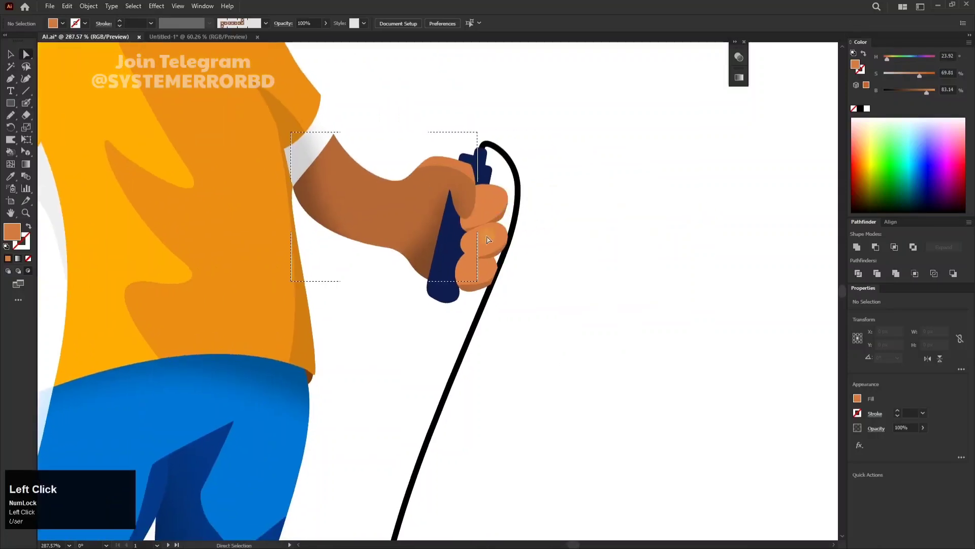
left_click(449, 242)
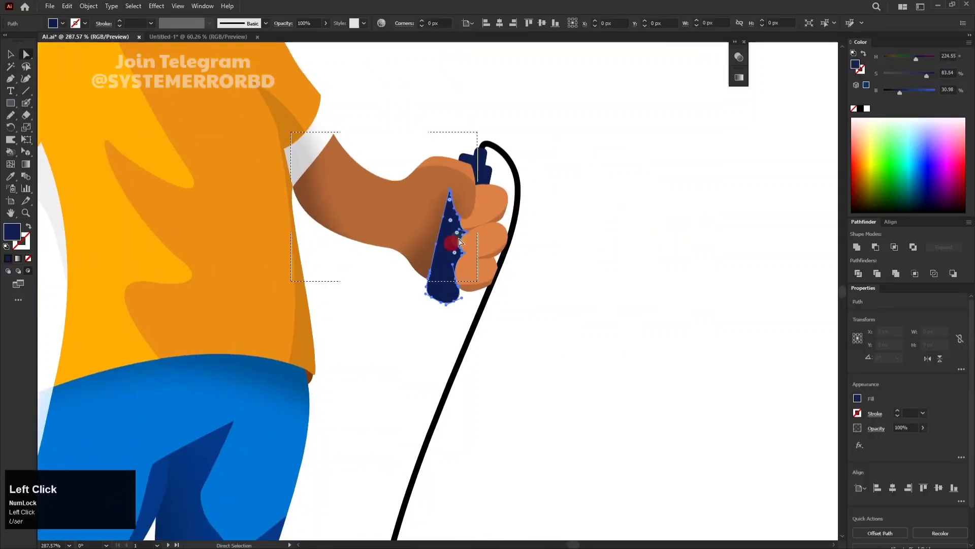
left_click(28, 271)
key("n")
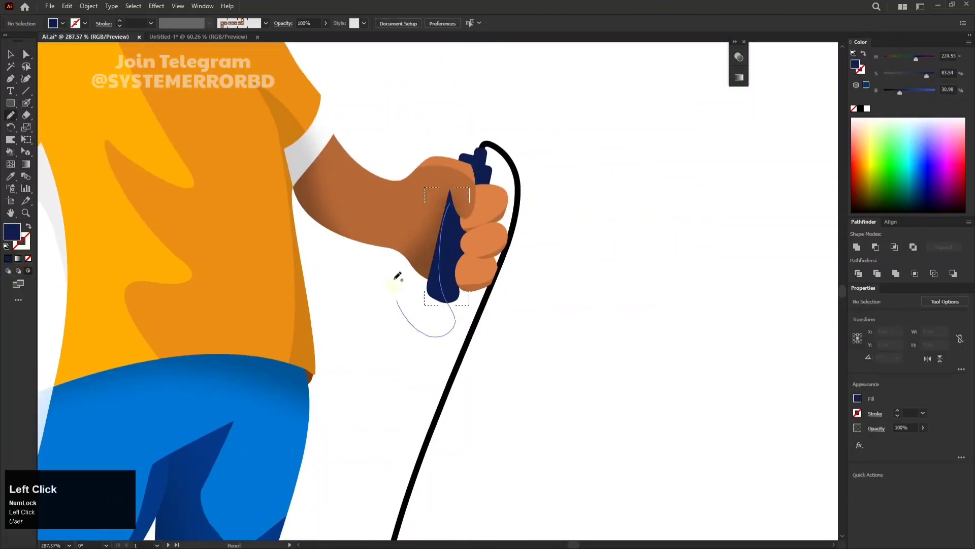
key("ctrl+z")
mouse_move(395, 279)
left_mouse_down()
mouse_move(449, 204)
mouse_move(407, 244)
mouse_move(464, 182)
left_mouse_up()
key("ctrl+z")
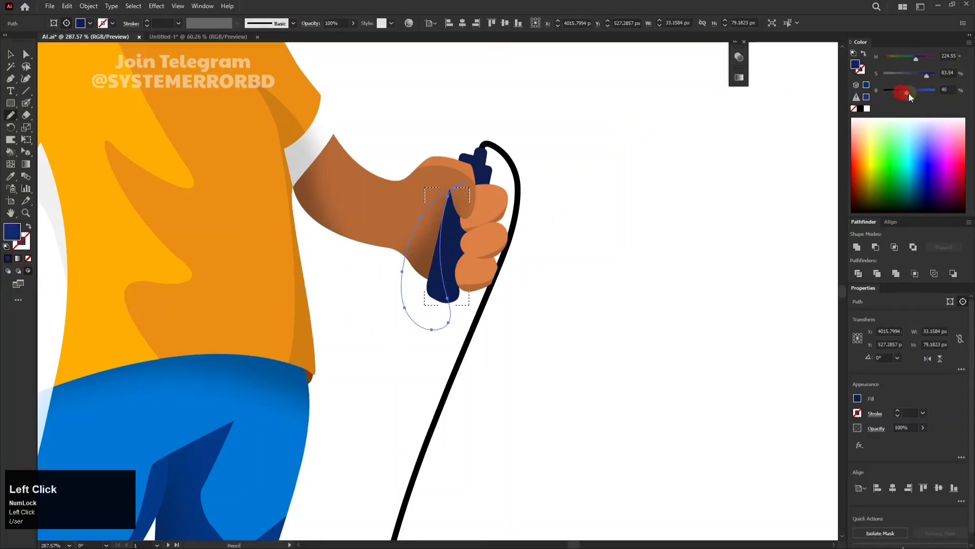
left_click_drag(909, 97, 908, 96)
key("a")
left_click(625, 191)
- Draw a freehand highlight about 21 × 15 px inside the right rope handle's navy upper tip and set its brightness to 41.18%
scroll(476, 149, "up", 3)
left_click(479, 182)
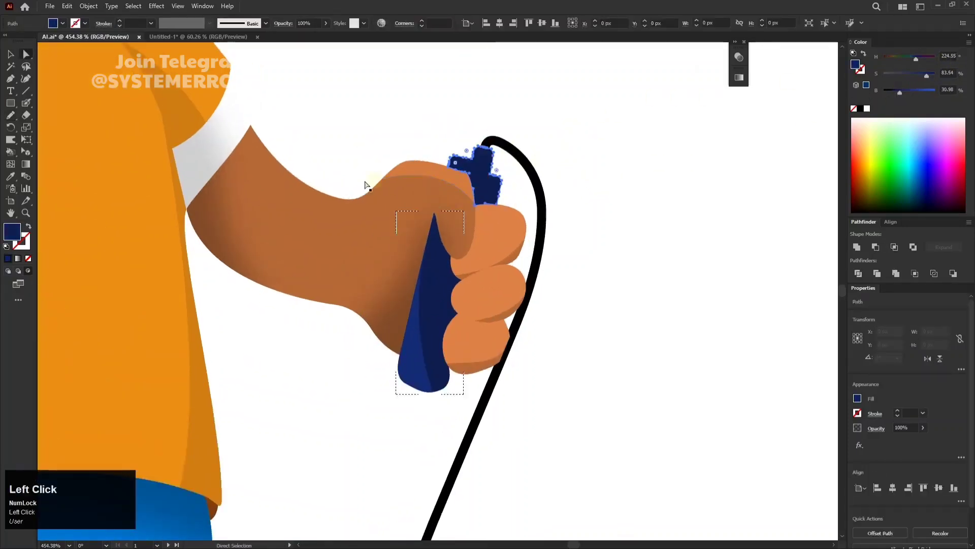
left_click(27, 271)
key("n")
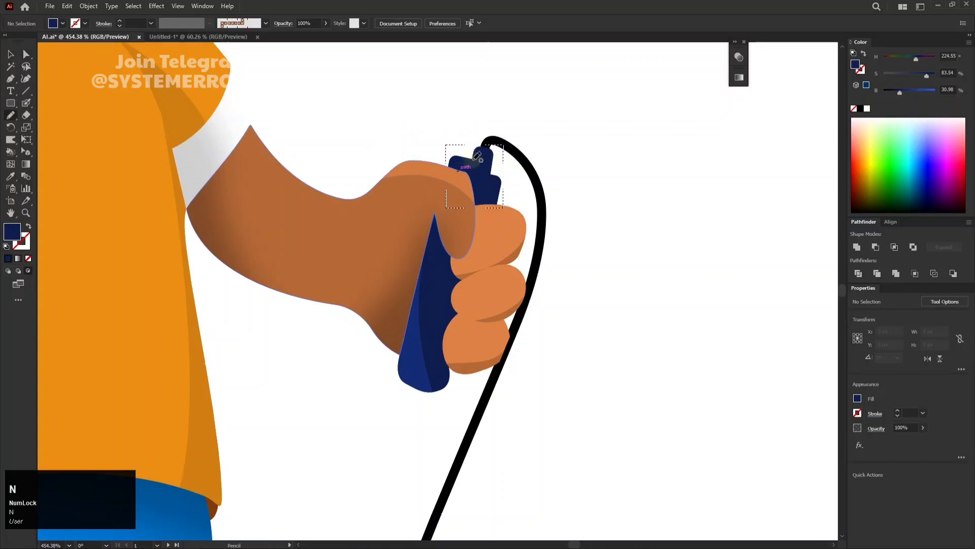
left_click_drag(480, 157, 461, 169)
key("ctrl+z")
left_click_drag(489, 132, 433, 181)
key("ctrl+z")
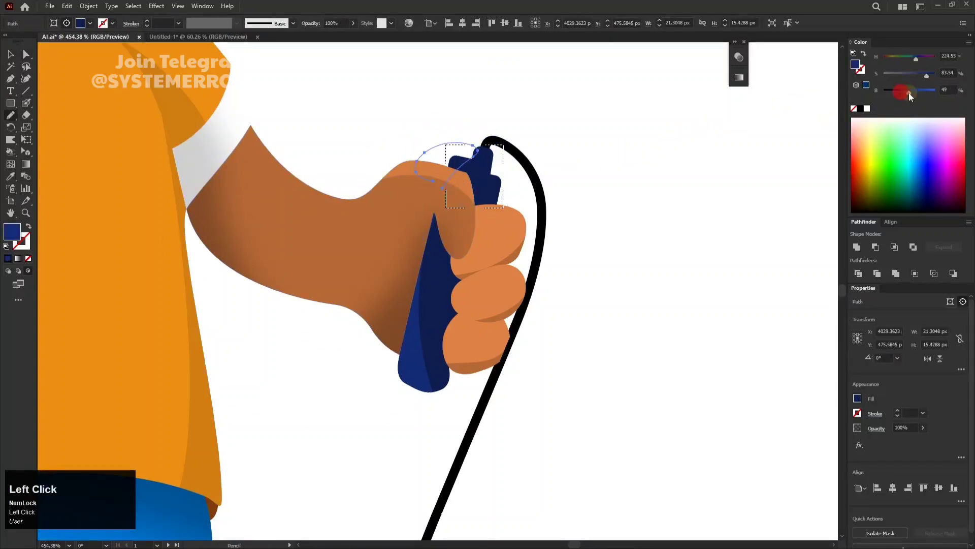
left_click_drag(910, 94, 905, 94)
key("a")
left_click(693, 163)
- Draw a freehand highlight about 40 × 32 px inside the left rope handle's lower navy grip and set its brightness to 50.2%
left_click_drag(497, 203, 433, 218)
left_click_drag(270, 226, 317, 264)
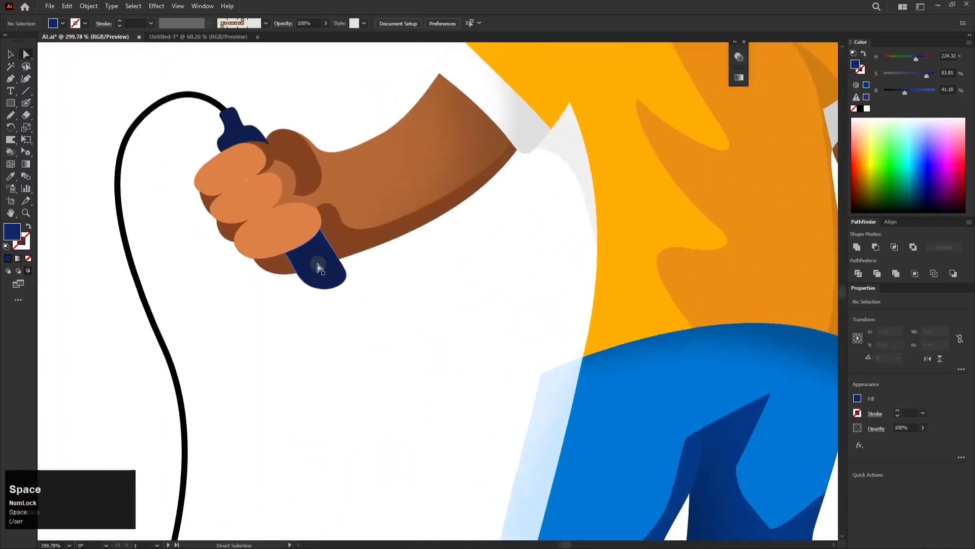
left_click(320, 267)
left_click(18, 272)
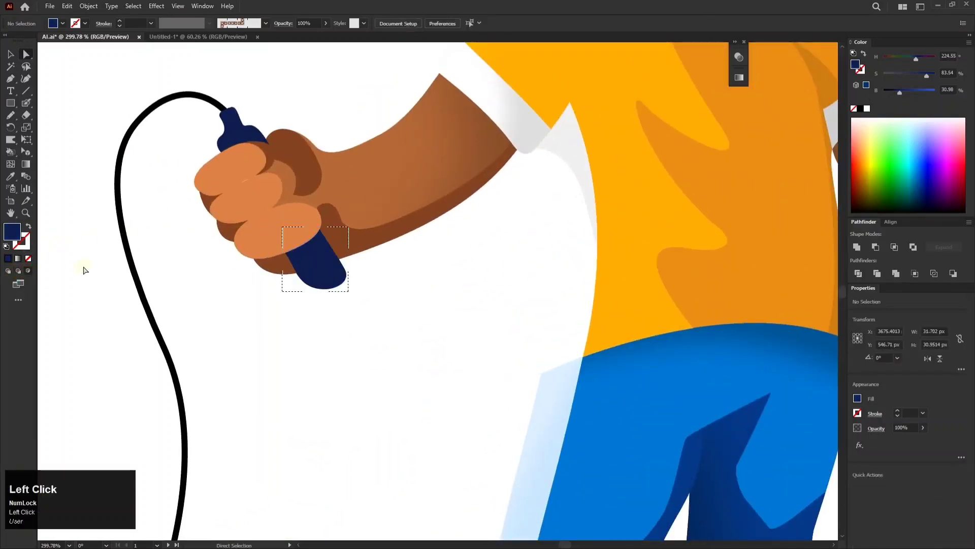
key("n")
mouse_move(347, 251)
left_mouse_down()
mouse_move(320, 260)
mouse_move(330, 222)
mouse_move(300, 217)
left_mouse_up()
key("ctrl+z")
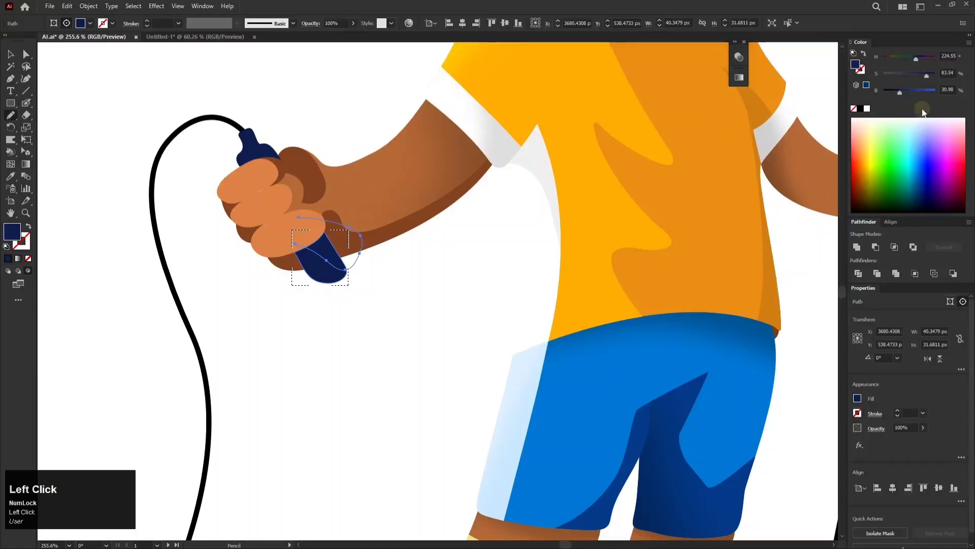
left_click_drag(908, 97, 910, 97)
key("a")
left_click(510, 255)
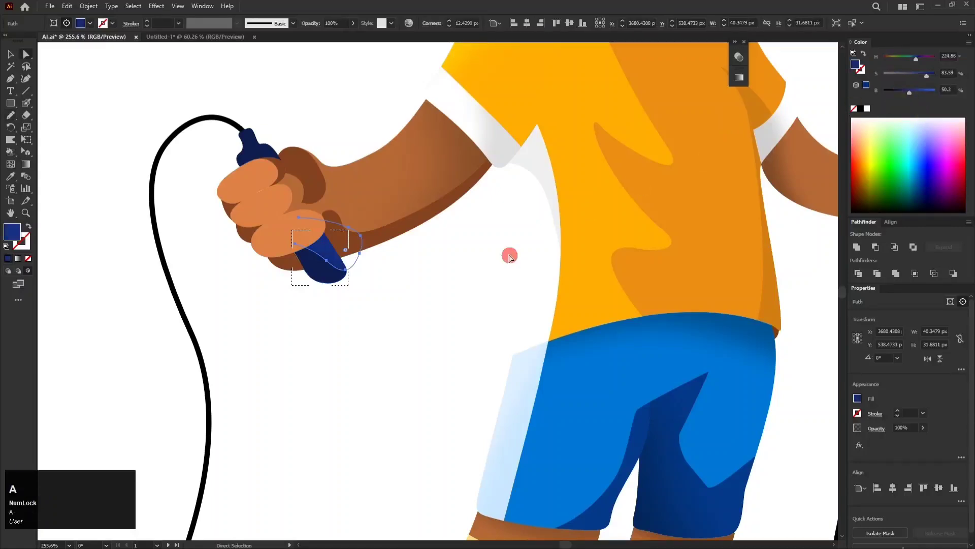
- Set the brightness of the left grip's highlight to 36.86% and darken the navy grip shape beneath it
left_click(323, 256)
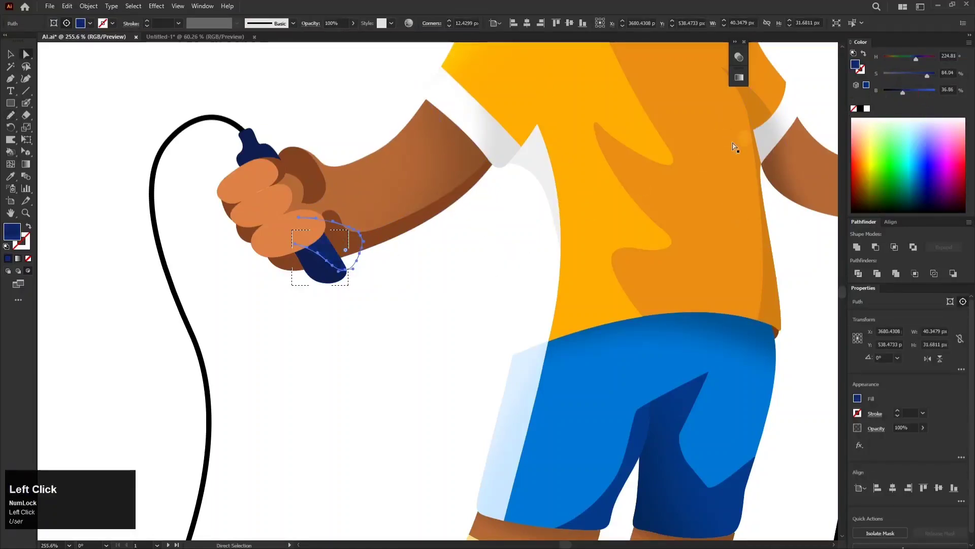
left_click(372, 312)
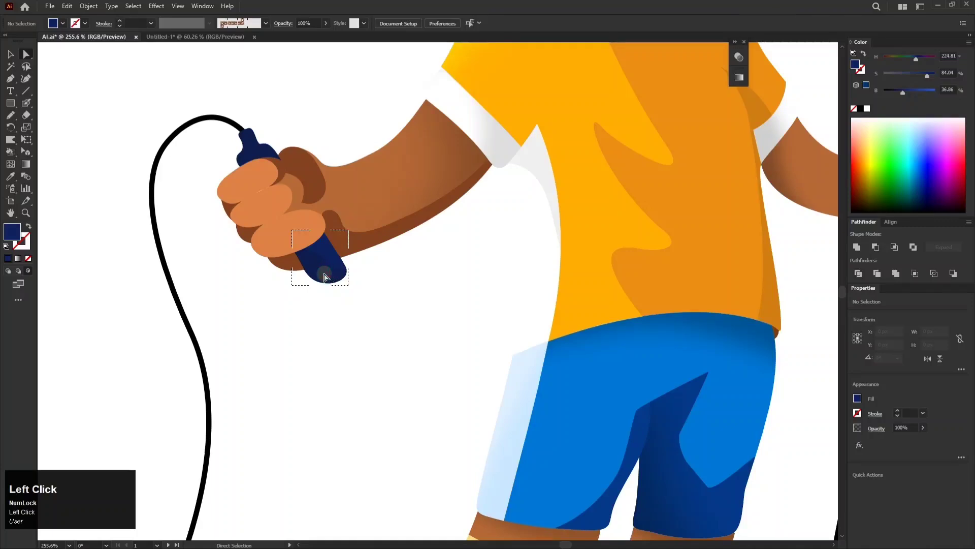
left_click(311, 278)
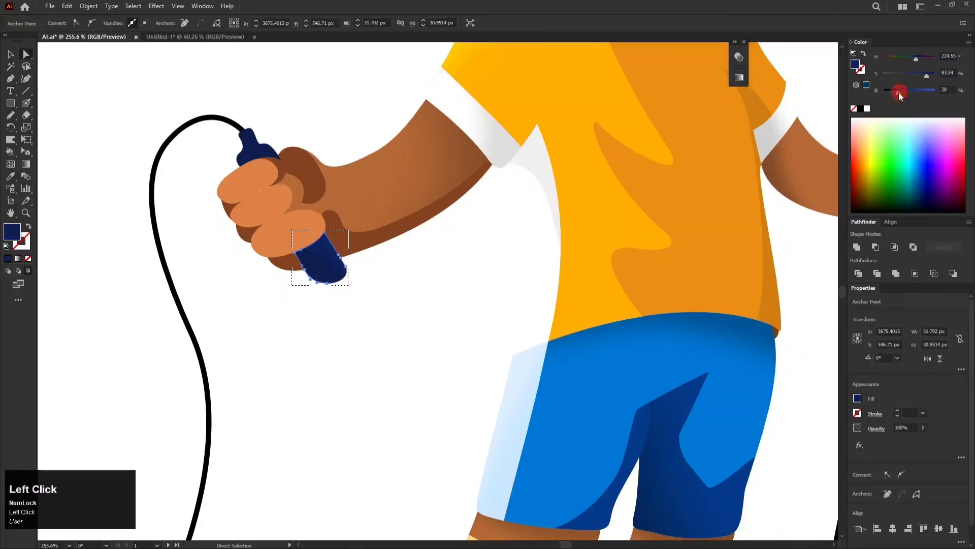
left_click(505, 227)
- Draw a freehand highlight about 48 × 30 px inside the left rope handle's navy upper tip and lighten its colour
left_click(251, 152)
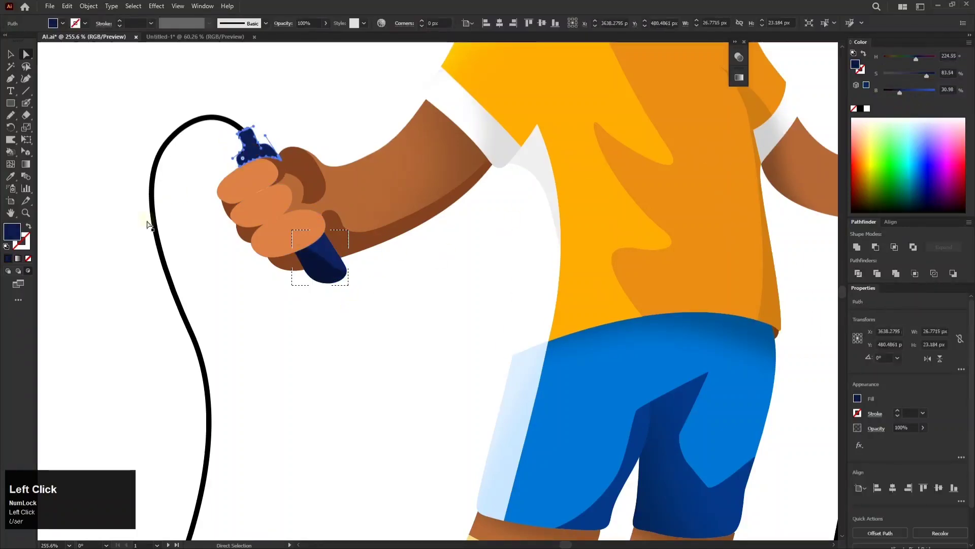
left_click(29, 271)
key("n")
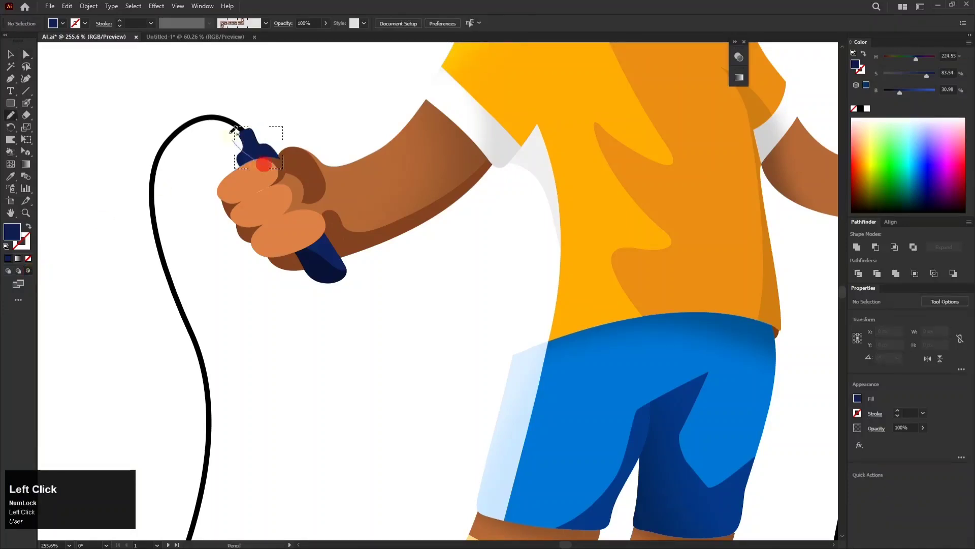
key("ctrl+z")
mouse_move(230, 133)
left_mouse_down()
mouse_move(280, 165)
mouse_move(301, 166)
mouse_move(238, 121)
mouse_move(298, 163)
mouse_move(280, 166)
left_mouse_up()
key("ctrl+z")
key("ctrl+z")
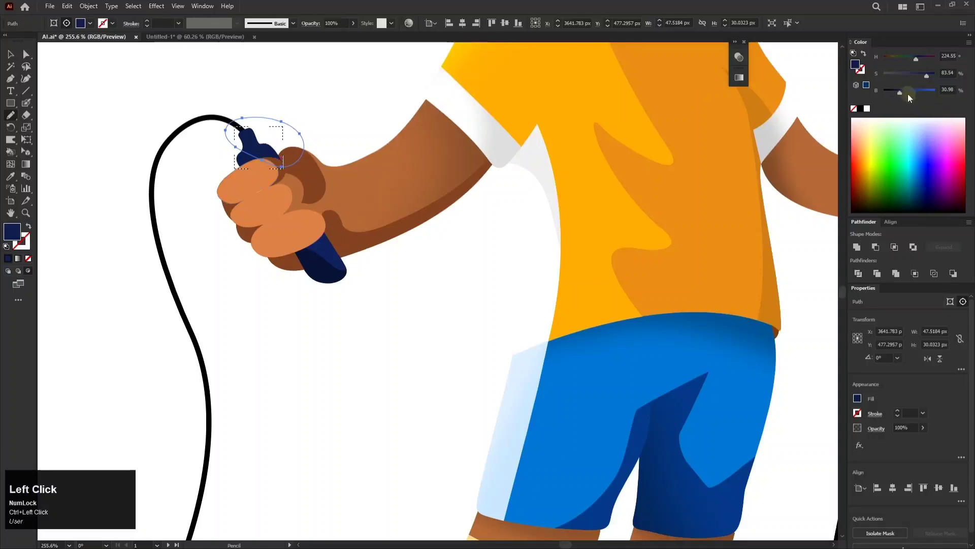
left_click(907, 92)
key("a")
left_click(495, 261)
- Apply a Gaussian Blur of 4.4404 pixels to the highlights on both rope handles together with the grass shadow
left_click_drag(264, 154, 270, 147)
left_click(333, 253, "shift")
left_click_drag(529, 233, 490, 228)
left_click_drag(590, 218, 359, 235)
left_click_drag(466, 224, 523, 229)
left_click(548, 326, "shift")
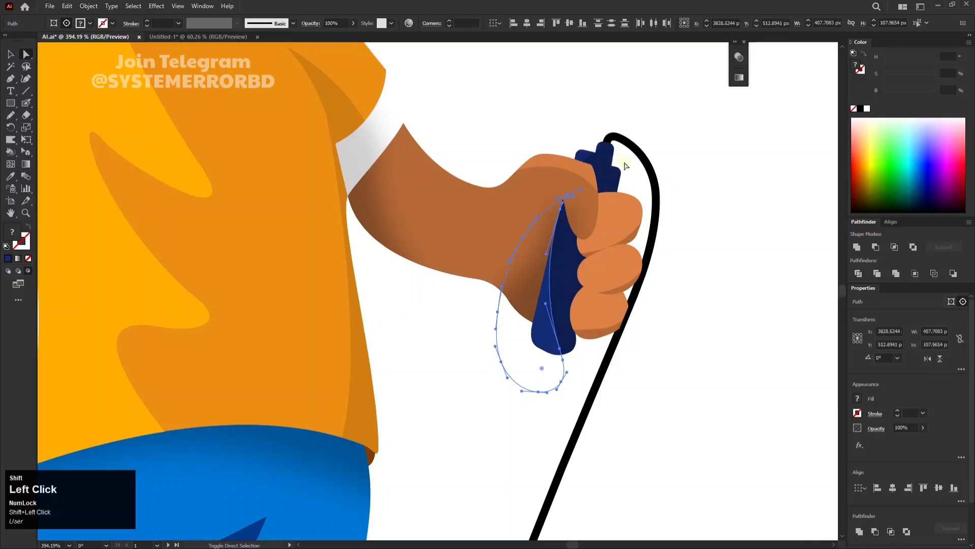
left_click_drag(622, 184, 523, 177)
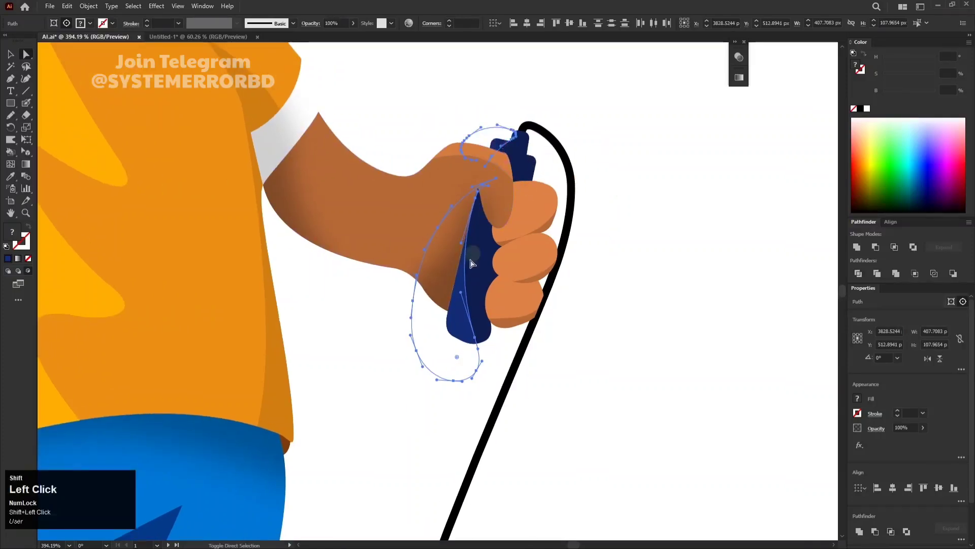
left_click_drag(533, 309, 513, 307)
left_click_drag(577, 236, 457, 254)
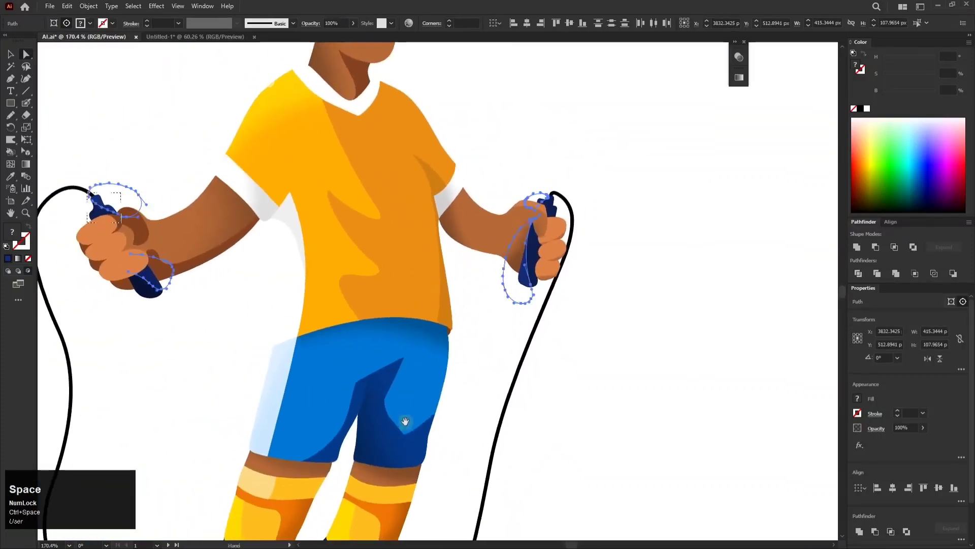
left_click_drag(405, 422, 407, 215)
left_click_drag(395, 369, 393, 334)
mouse_move(399, 320)
left_mouse_down()
mouse_move(375, 283)
mouse_move(384, 244)
left_mouse_up()
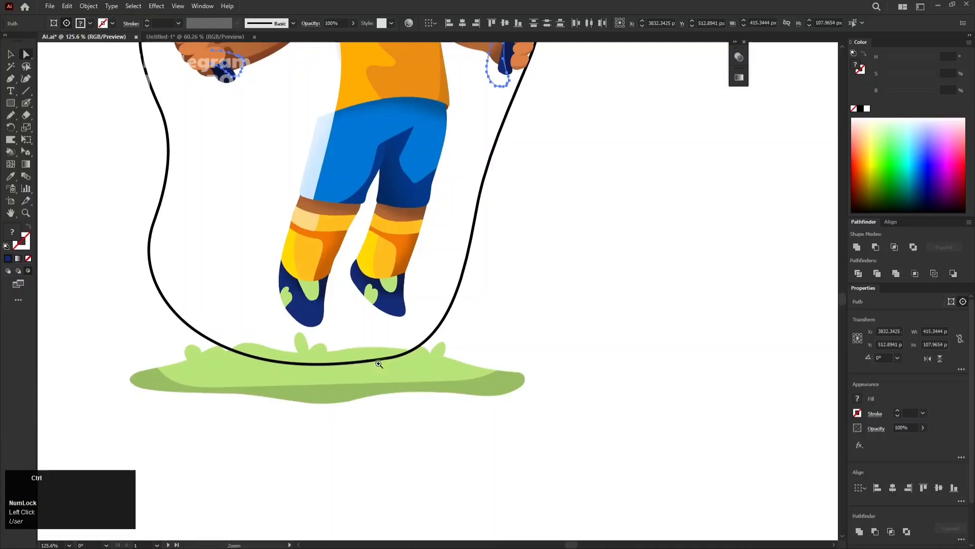
left_click(330, 398, "shift")
key("ctrl+alt+shift+e")
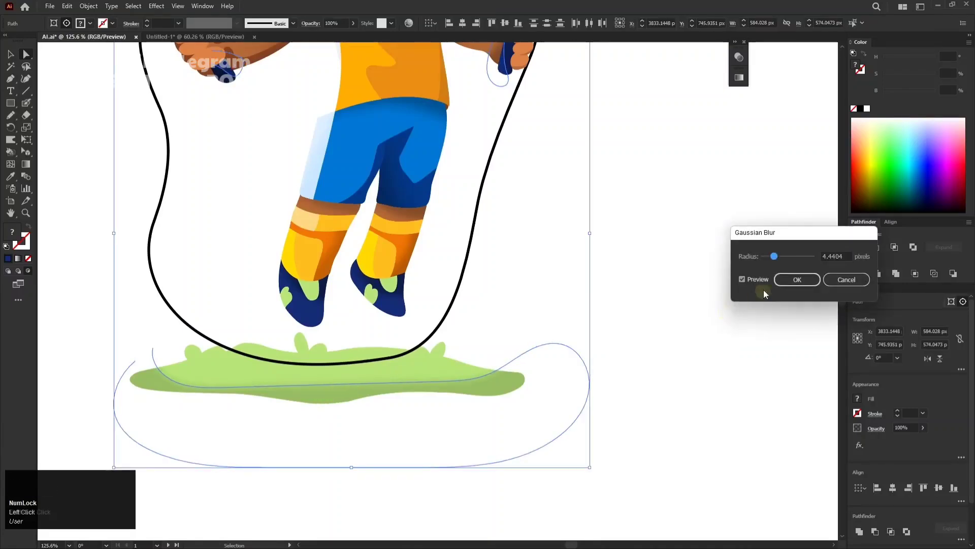
left_click(800, 281)
left_click(655, 315)
- Draw a freehand shadow about 70 × 39 px inside the left hand's lowest finger and set its brightness to 67.84%
left_click_drag(423, 203, 503, 376)
left_click_drag(270, 223, 436, 224)
left_click(310, 276)
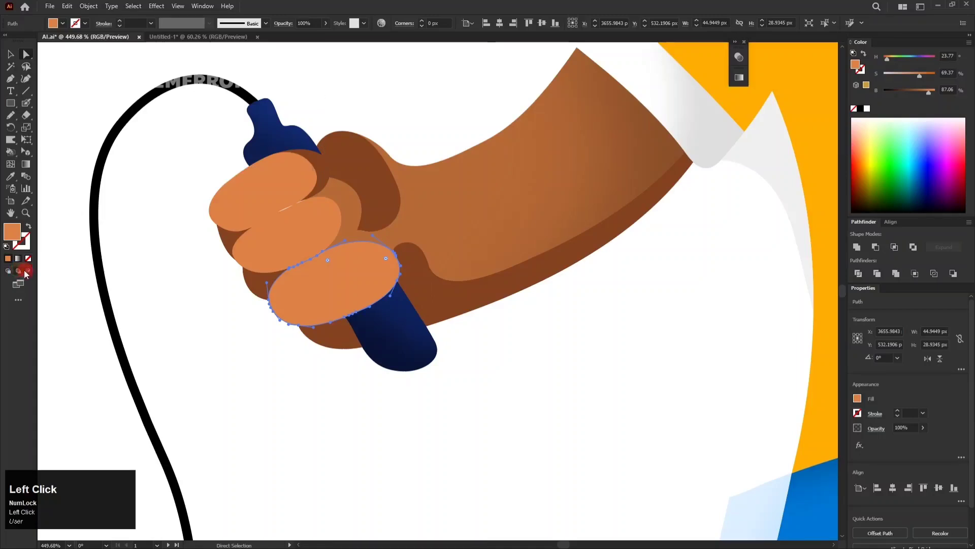
left_click(240, 314)
key("n")
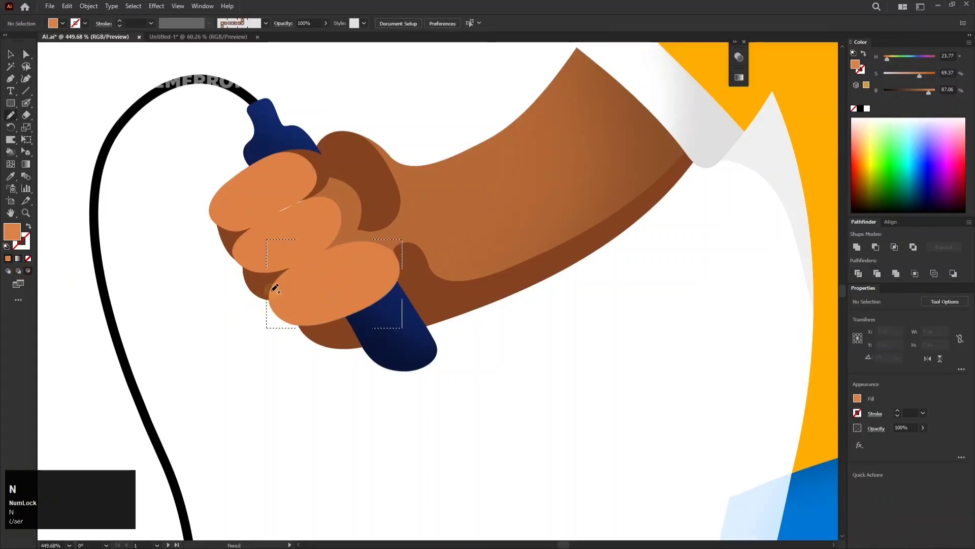
mouse_move(281, 288)
left_mouse_down()
mouse_move(337, 331)
mouse_move(268, 278)
mouse_move(248, 281)
mouse_move(326, 252)
left_mouse_up()
key("ctrl+z")
left_click_drag(404, 316, 228, 266)
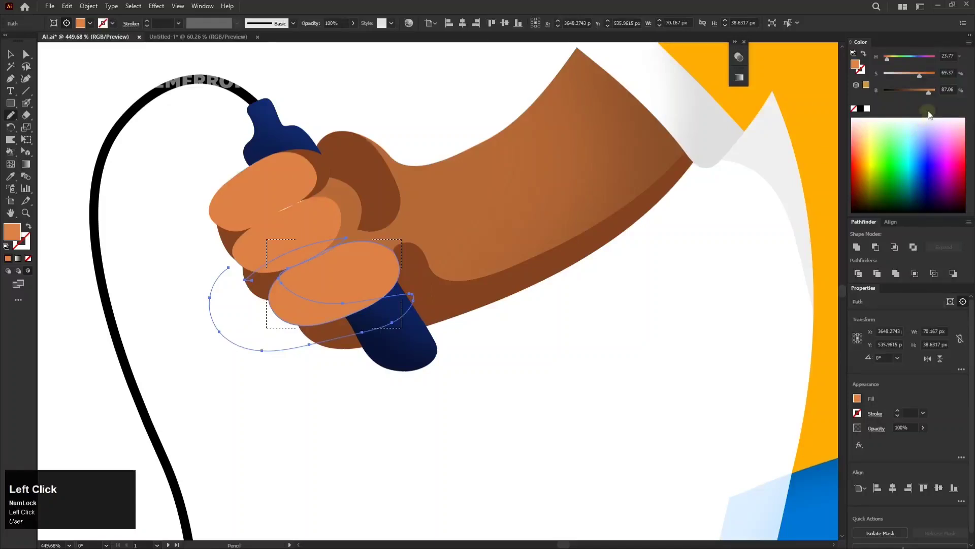
left_click_drag(929, 95, 919, 94)
left_click_drag(565, 233, 503, 315)
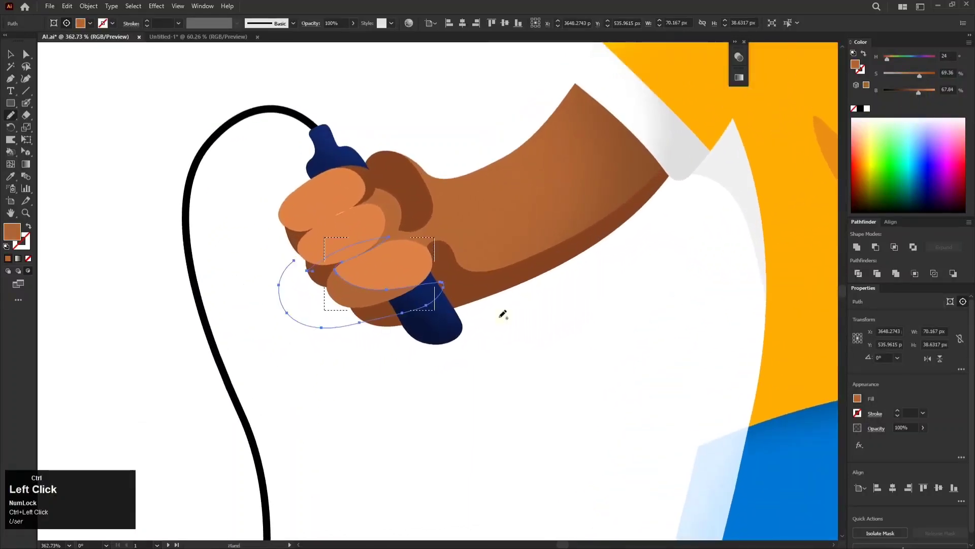
- Draw a freehand shadow about 57 × 36 px inside the left hand's middle finger and darken its colour
key("a")
left_click(358, 246)
left_click(369, 224)
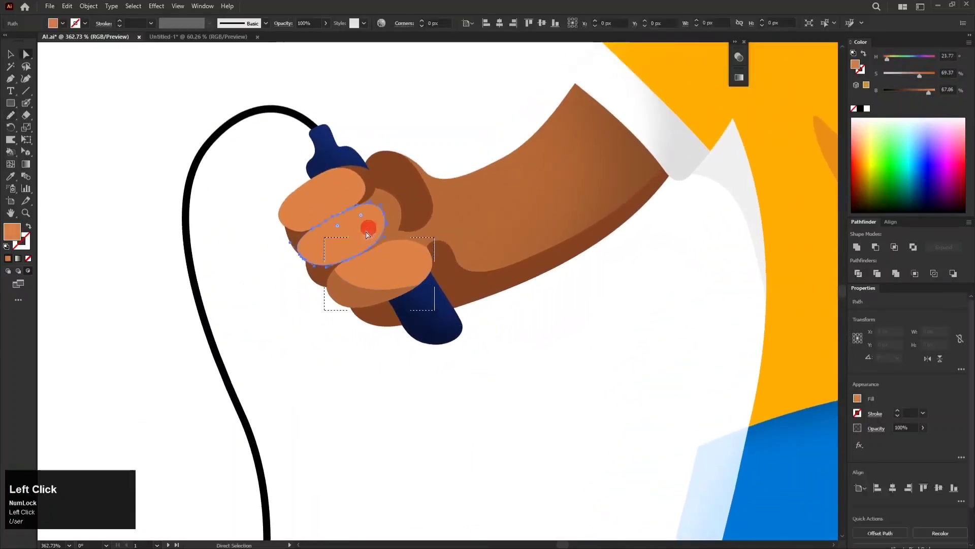
left_click(27, 272)
key("n")
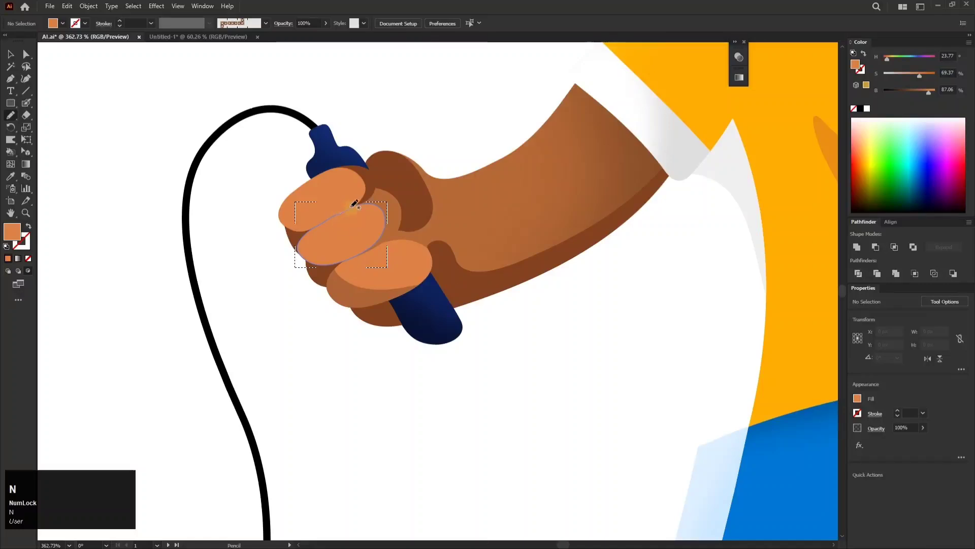
left_click_drag(251, 259, 311, 213)
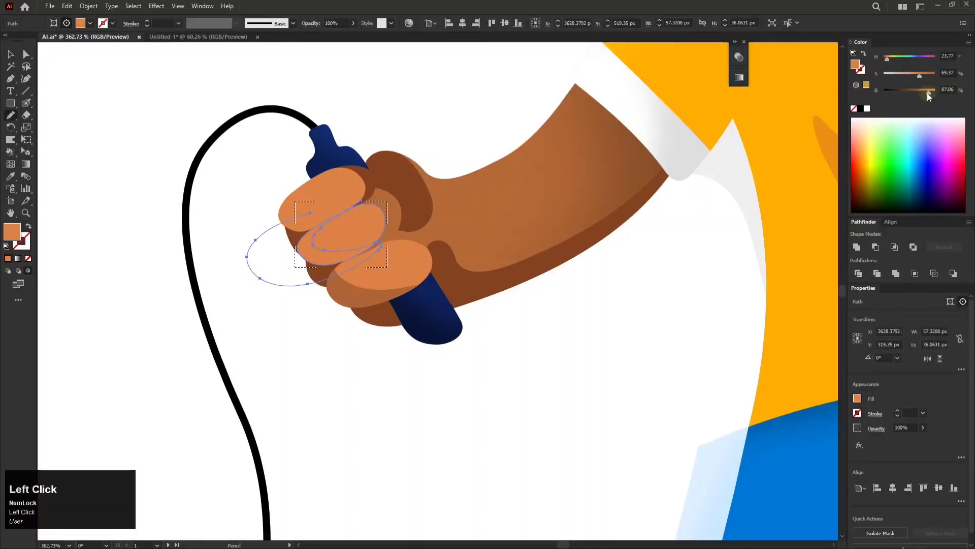
key("a")
left_click(627, 262)
- Draw a freehand shadow about 33 × 32 px inside the left hand's uppermost finger and set its brightness to 74.9%
left_click(320, 199)
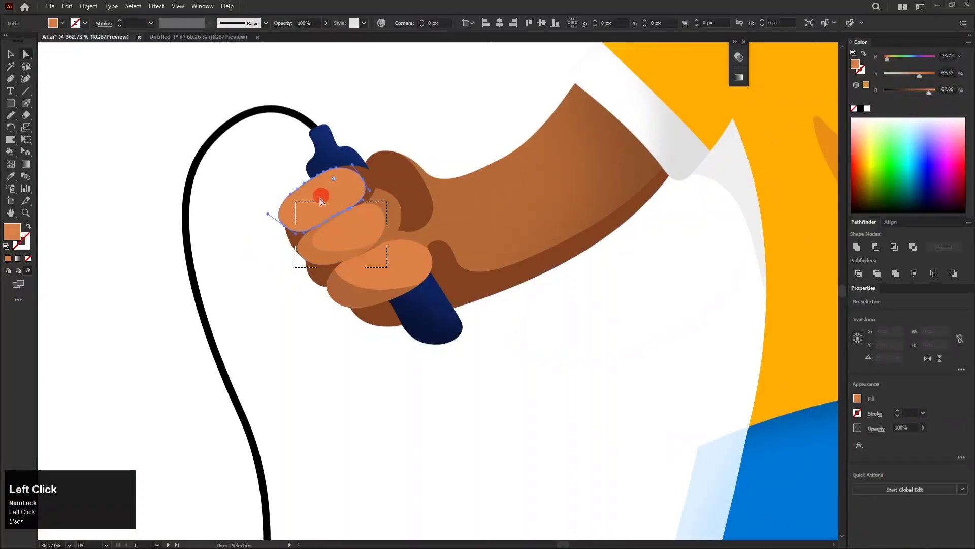
left_click(30, 272)
left_click(189, 232)
key("n")
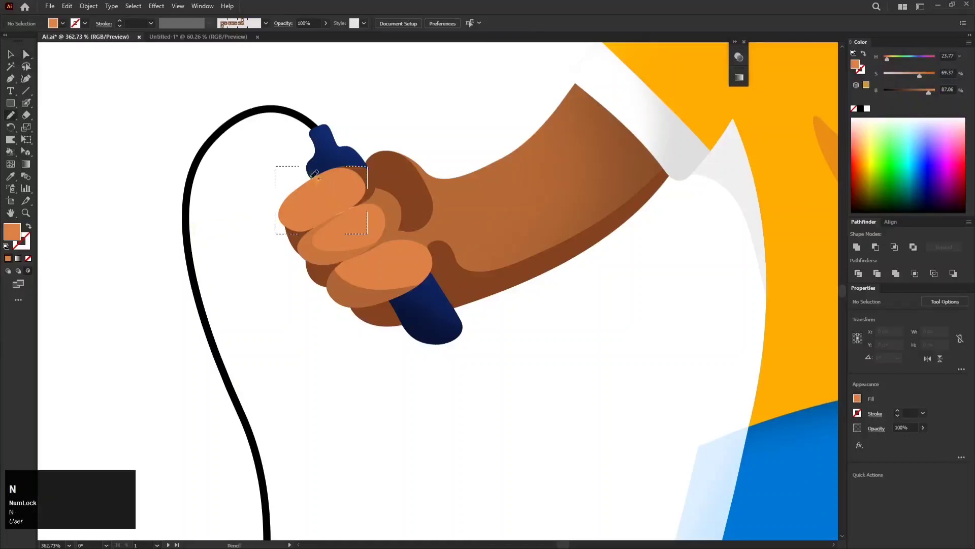
mouse_move(317, 173)
left_mouse_down()
mouse_move(348, 217)
mouse_move(269, 199)
mouse_move(266, 230)
mouse_move(307, 180)
left_mouse_up()
key("ctrl+z")
key("ctrl+z")
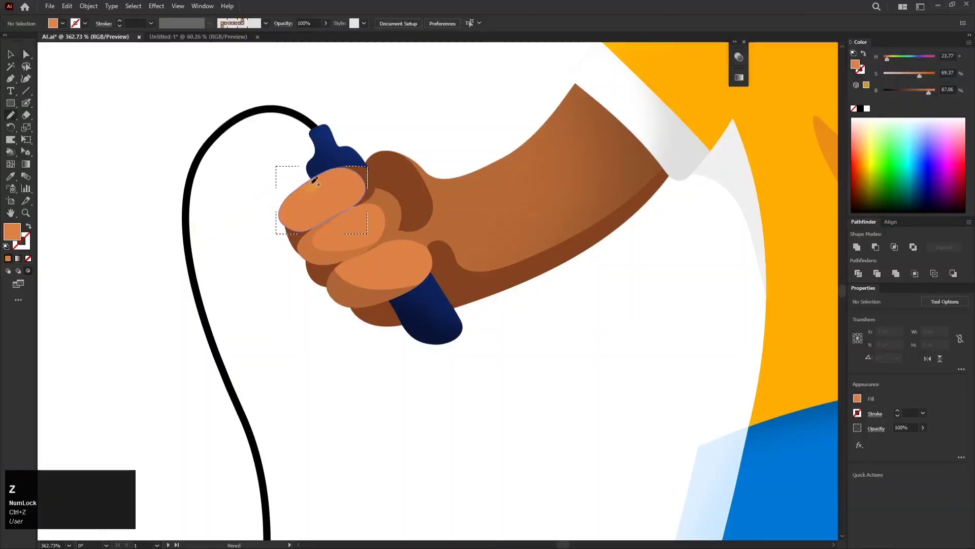
left_click_drag(929, 94, 922, 94)
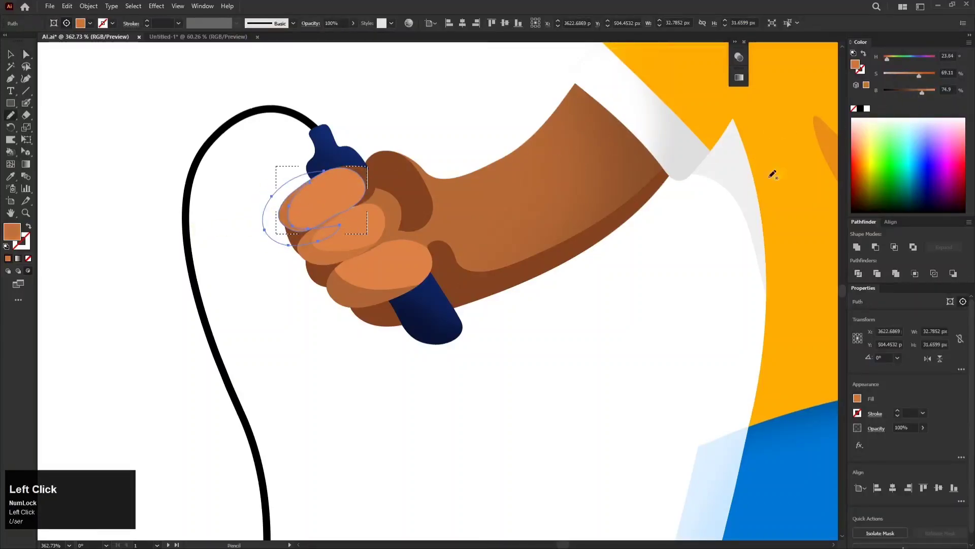
key("a")
left_click(640, 273)
- Recolour the left hand's dark thumb shape with the brown sampled from the adjoining palm shape, and darken it slightly
scroll(559, 251, "down", 6)
left_click_drag(539, 236, 472, 255)
scroll(508, 215, "up", 4)
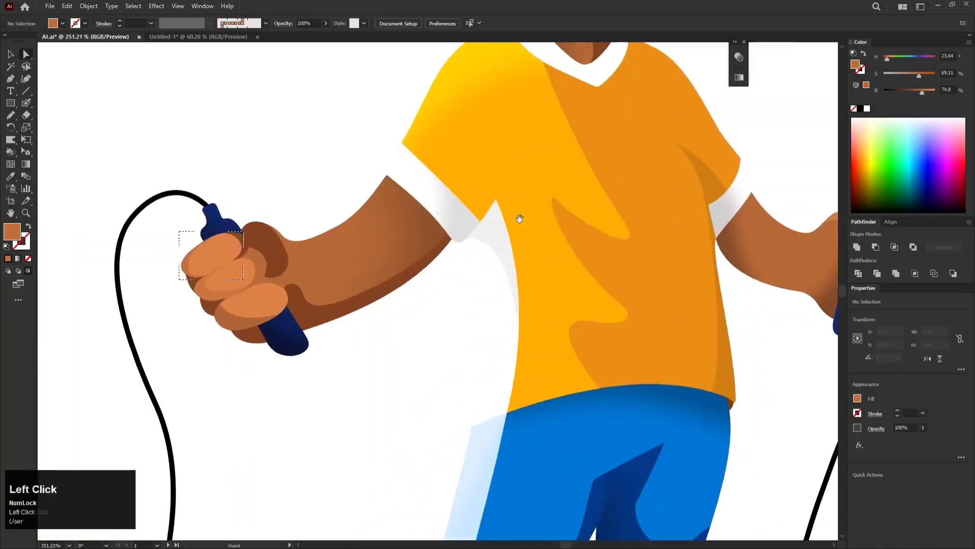
left_click_drag(256, 262, 289, 259)
left_click(289, 261)
key("i")
left_click(261, 270)
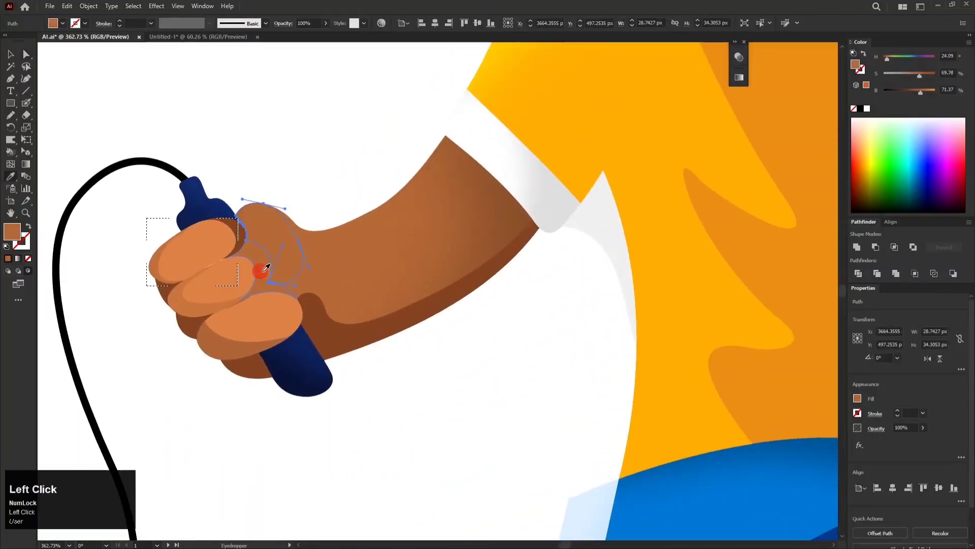
key("a")
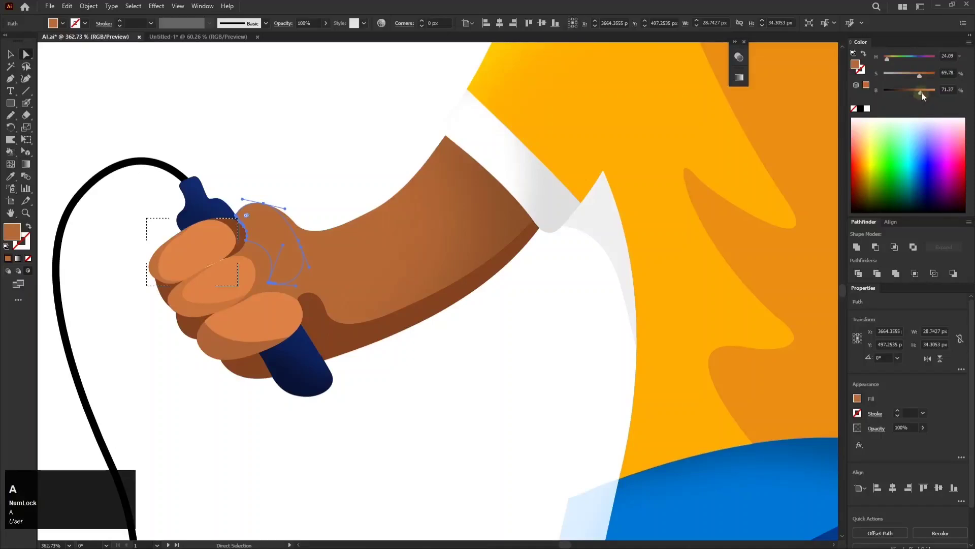
left_click_drag(922, 94, 917, 94)
- Recolour the small palm shape beside the left hand's fingers with brown sampled from the arm's shadow, set its brightness to 40%, and save
left_click(260, 254)
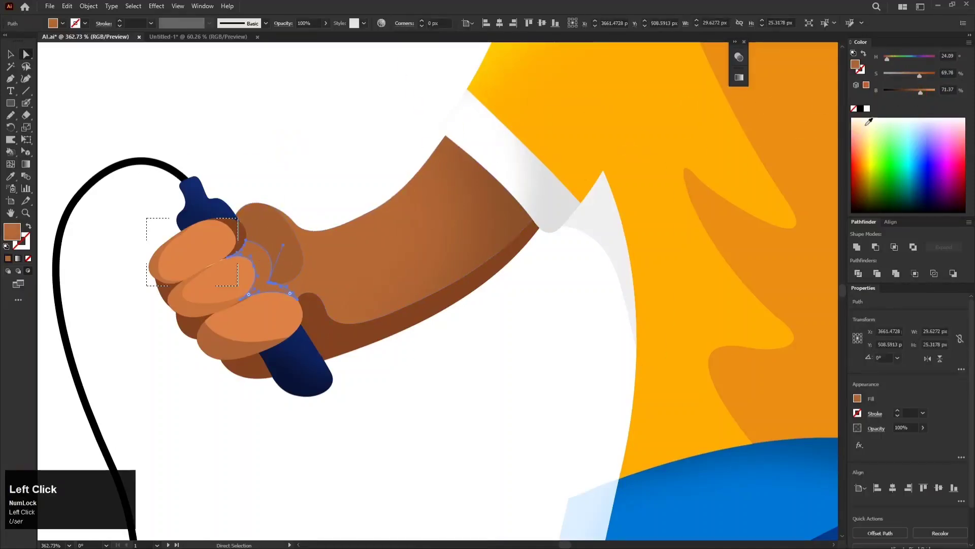
left_click_drag(909, 94, 909, 94)
left_click_drag(510, 189, 459, 188)
left_click_drag(321, 203, 403, 202)
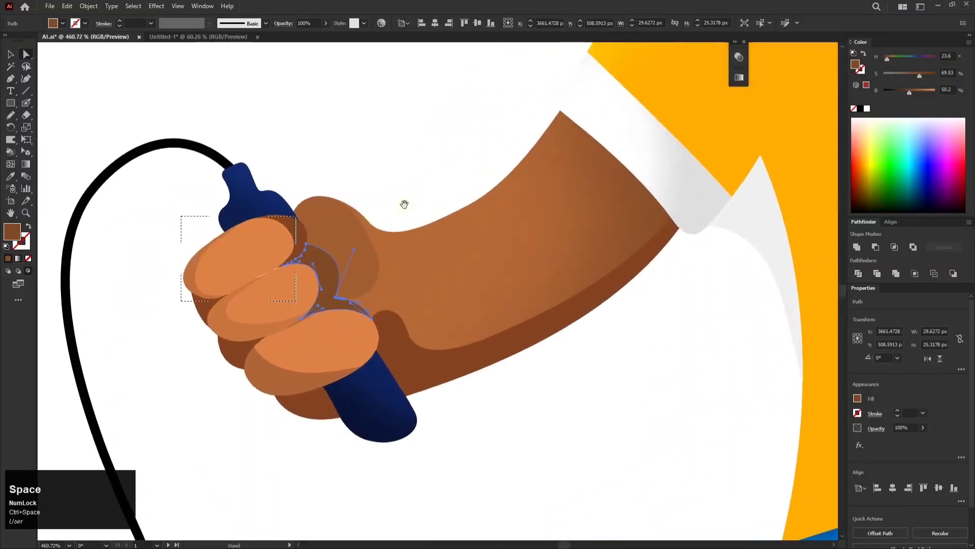
key("i")
left_click(420, 292)
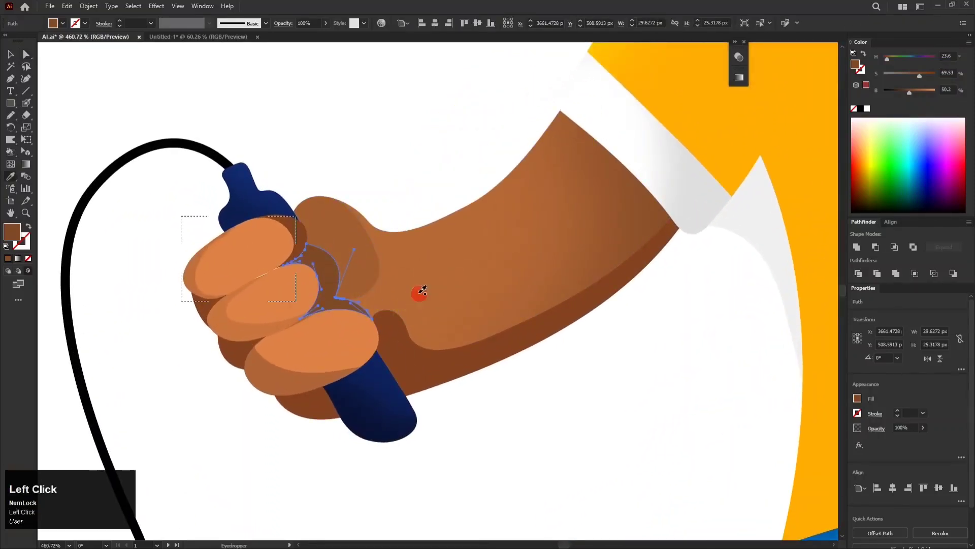
left_click_drag(422, 275, 463, 305)
left_click(420, 313)
left_click(358, 345)
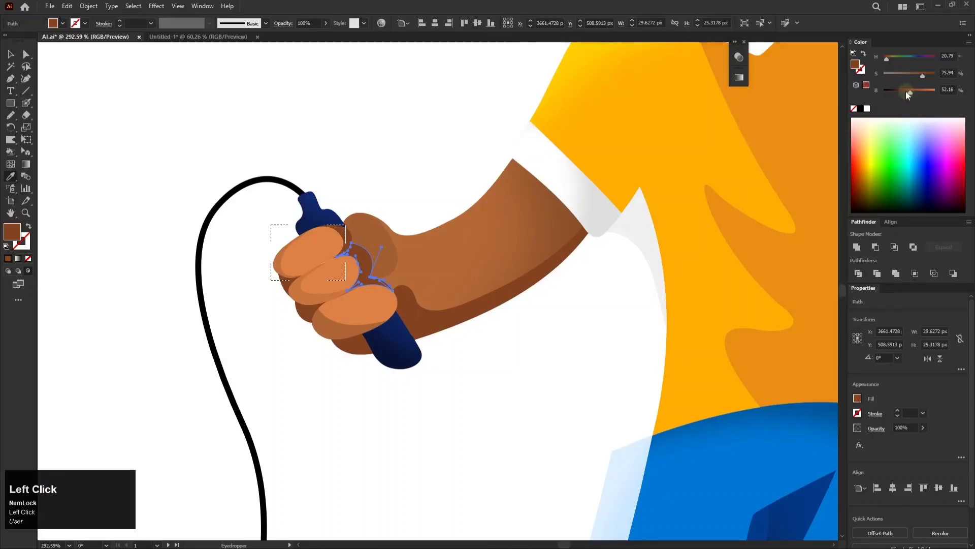
left_click_drag(595, 182, 411, 211)
key("a")
left_click(386, 219)
key("ctrl+s")
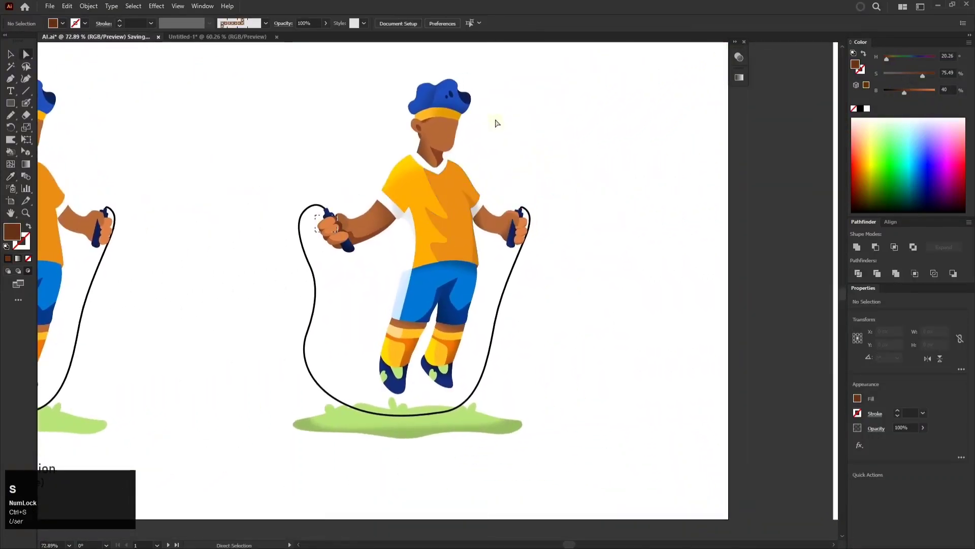
- Select the shirt's darker orange area and restrict drawing to its inside
left_click_drag(478, 114, 457, 183)
left_click_drag(438, 306, 389, 317)
left_click_drag(436, 329, 387, 262)
left_click_drag(396, 239, 344, 222)
left_click_drag(420, 264, 480, 264)
left_click_drag(401, 123, 479, 126)
left_click(383, 146)
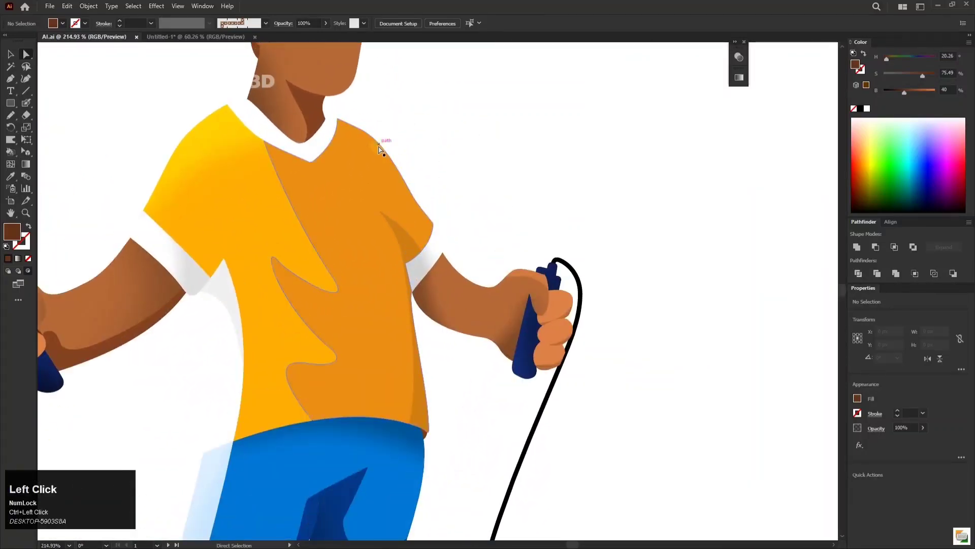
left_click(25, 272)
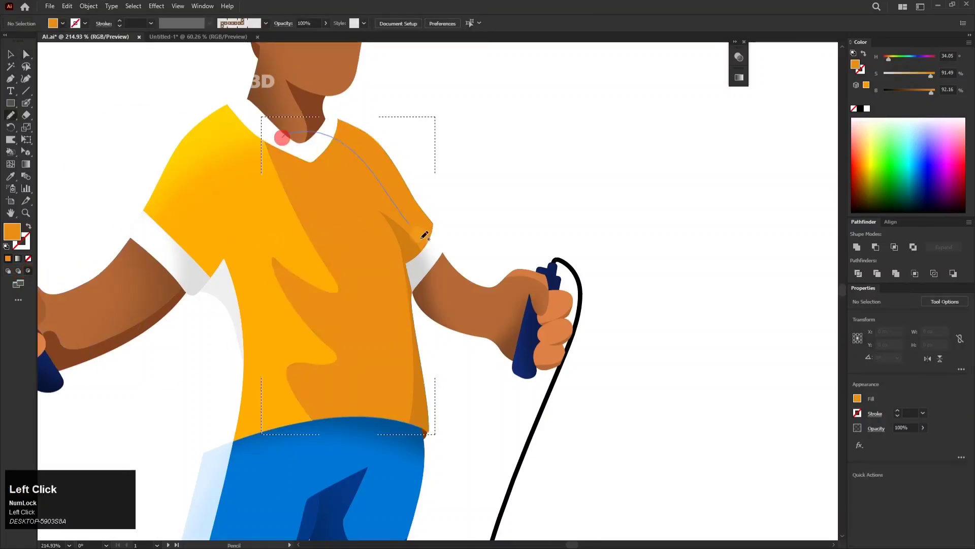
left_click_drag(422, 238, 330, 100)
left_click_drag(424, 145, 387, 144)
key("ctrl+z")
mouse_move(303, 142)
left_mouse_down()
mouse_move(400, 105)
mouse_move(310, 104)
left_mouse_up()
key("ctrl+z")
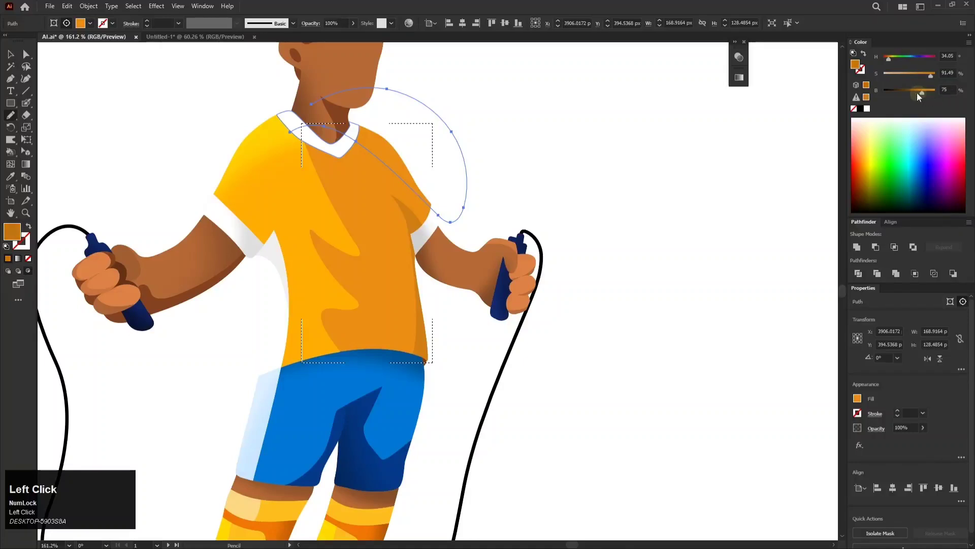
left_click_drag(917, 94, 917, 93)
left_click_drag(580, 129, 560, 203)
left_click_drag(559, 203, 504, 191)
key("ctrl+z")
key("ctrl+z")
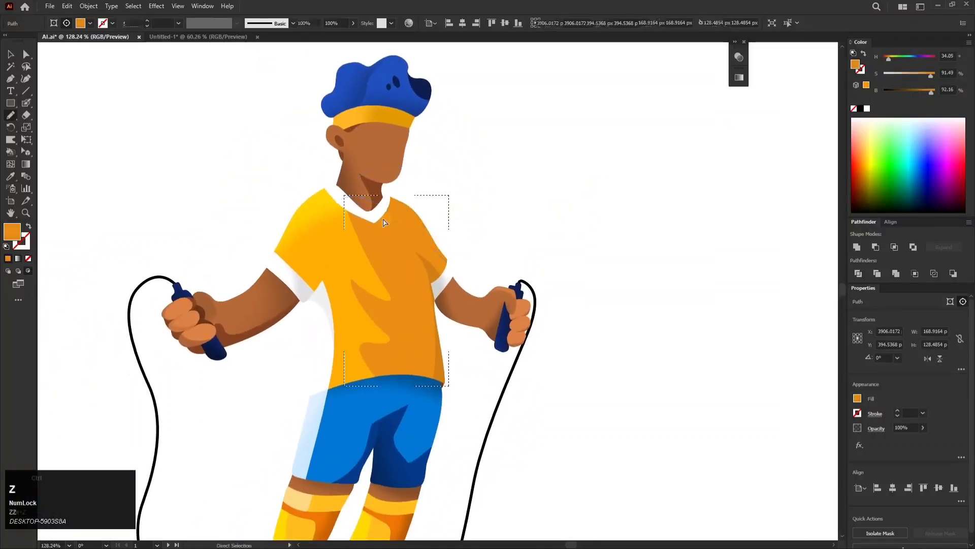
mouse_move(329, 204)
left_mouse_down()
mouse_move(451, 267)
mouse_move(346, 173)
left_mouse_up()
key("ctrl+z")
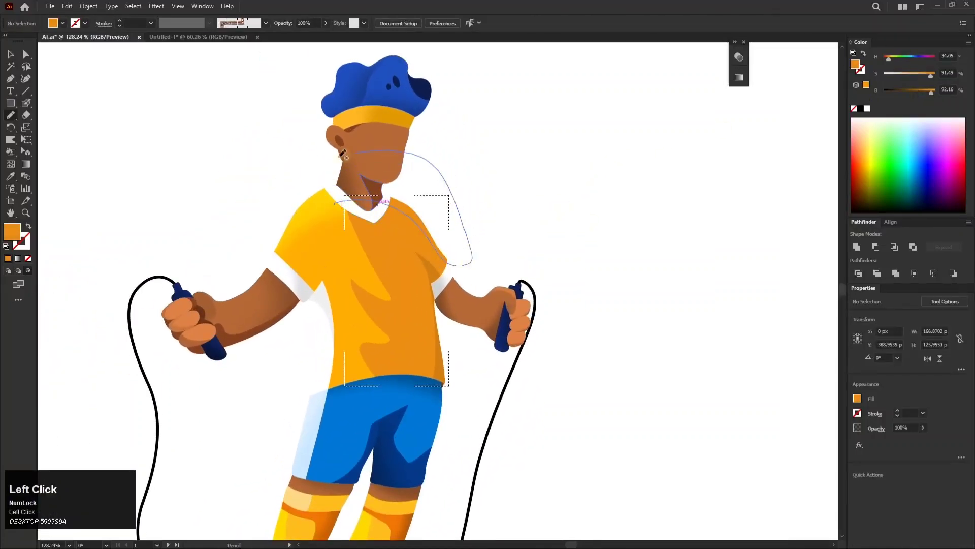
key("ctrl+z")
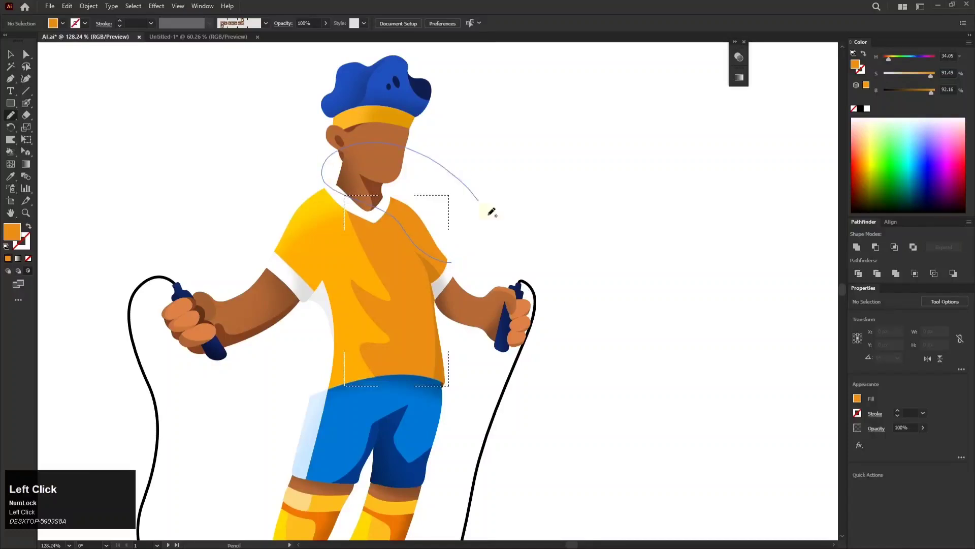
key("ctrl+z")
mouse_move(488, 214)
left_mouse_down()
mouse_move(396, 193)
mouse_move(433, 142)
mouse_move(449, 262)
left_mouse_up()
key("ctrl+z")
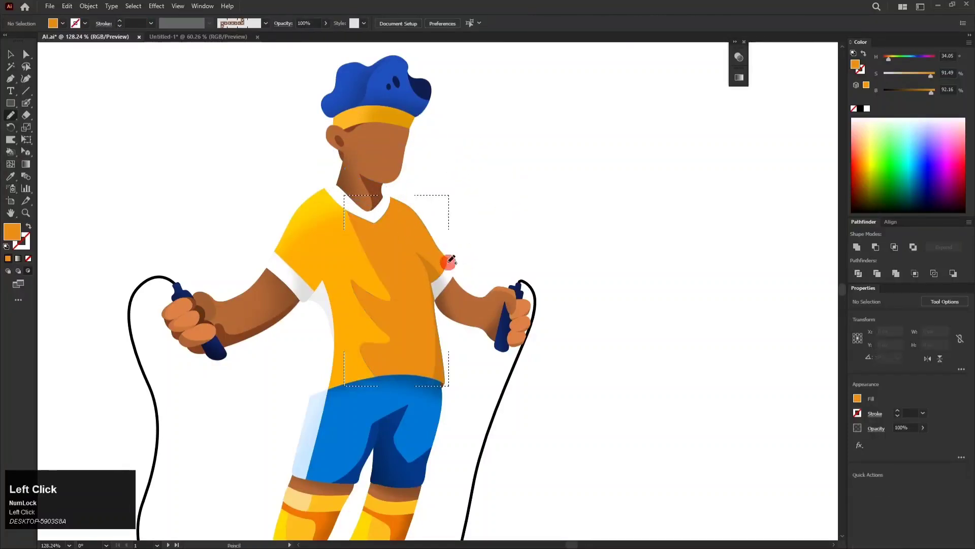
left_click_drag(353, 139, 354, 140)
key("ctrl+z")
- Draw a freehand shadow about 202 × 138 px over the shirt's shaded shoulder, set its brightness to 80%, and blur it with a 4.4404 px Gaussian Blur
left_click_drag(384, 210, 496, 262)
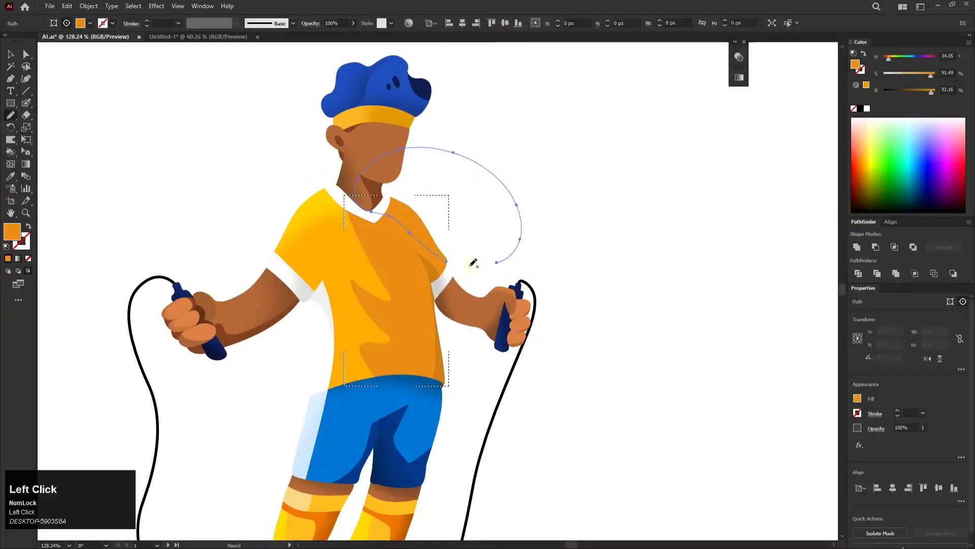
left_click_drag(931, 92, 926, 91)
key("ctrl+alt+shift+e")
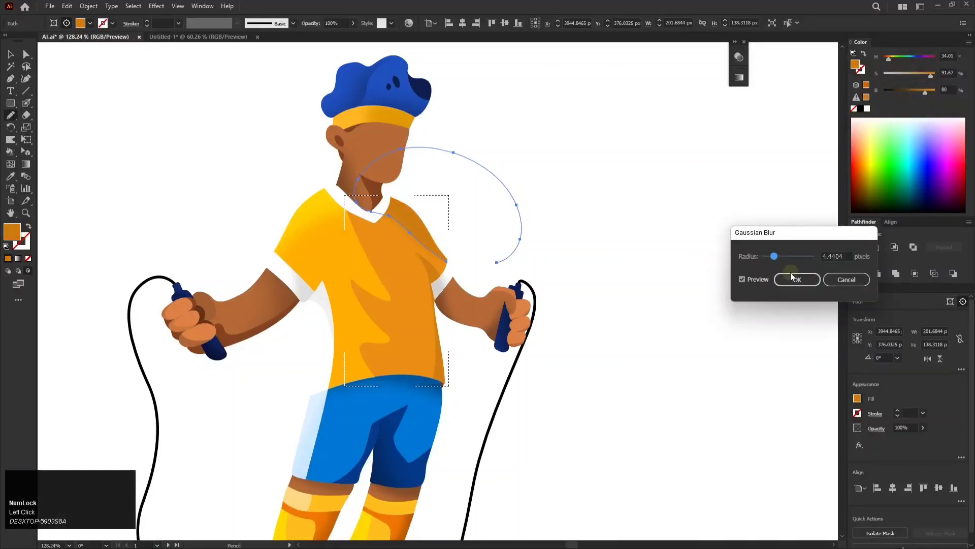
left_click(793, 277)
key("a")
left_click(622, 248)
- Check the existing shadow shape along the shirt's shaded side and save the document
left_click_drag(611, 247, 543, 260)
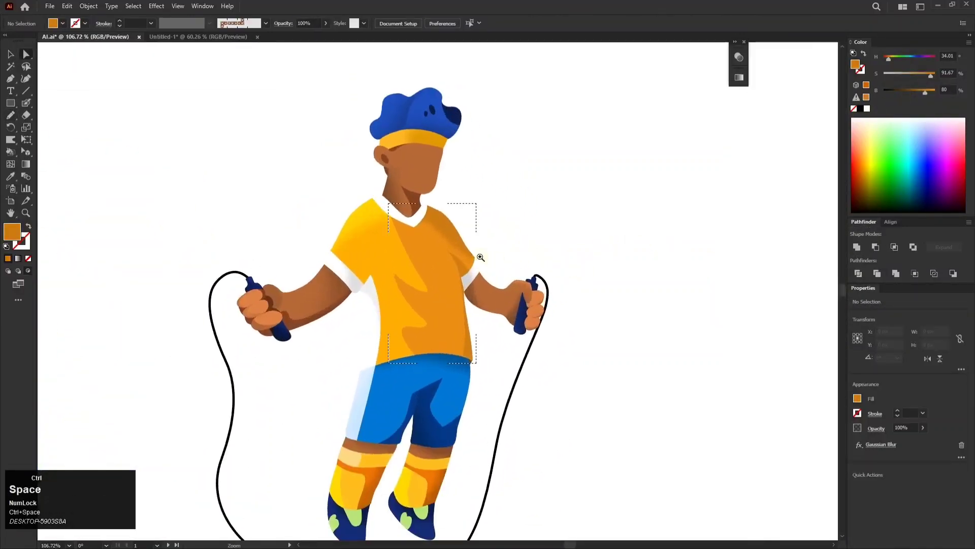
left_click_drag(500, 283, 484, 223)
left_click_drag(453, 281, 549, 287)
left_click(453, 307)
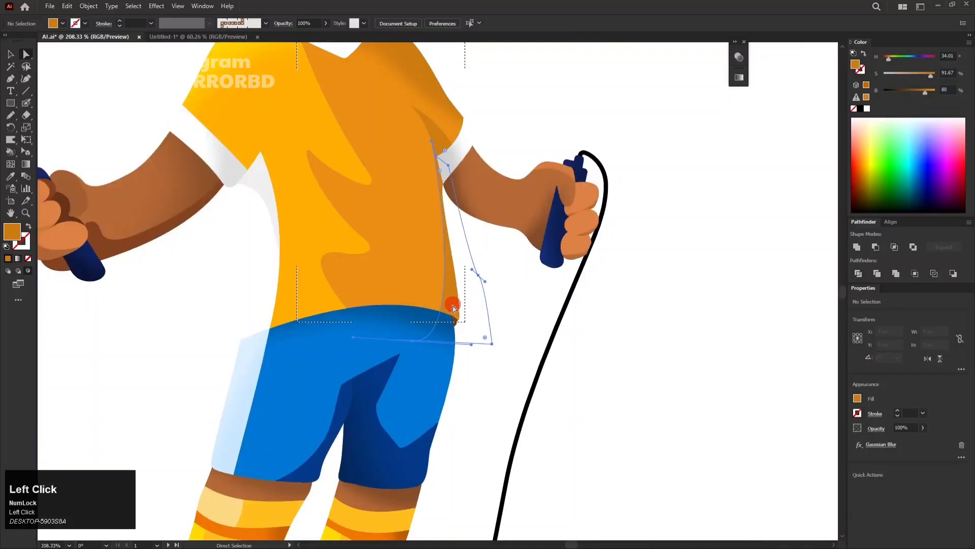
left_click(688, 217)
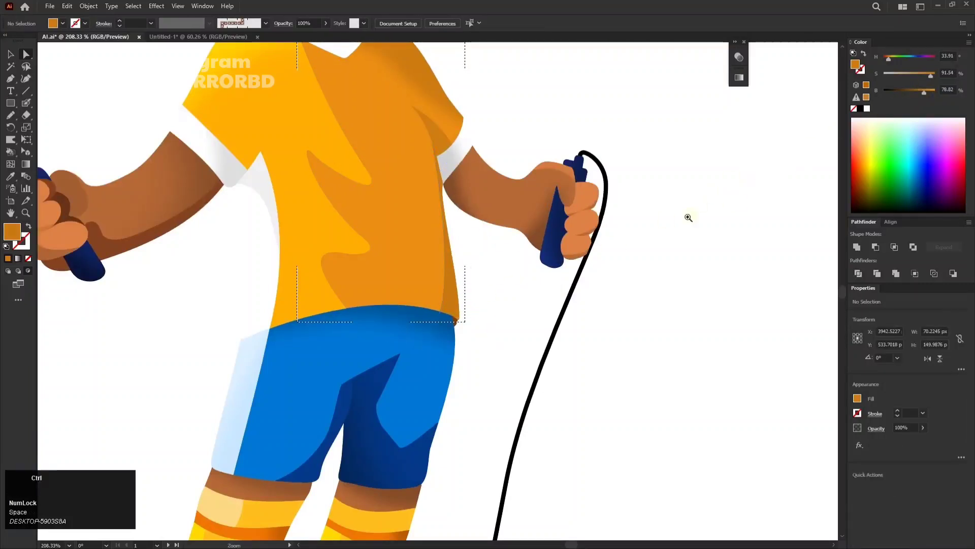
key("ctrl+s")
left_click_drag(688, 218, 494, 273, "ctrl")
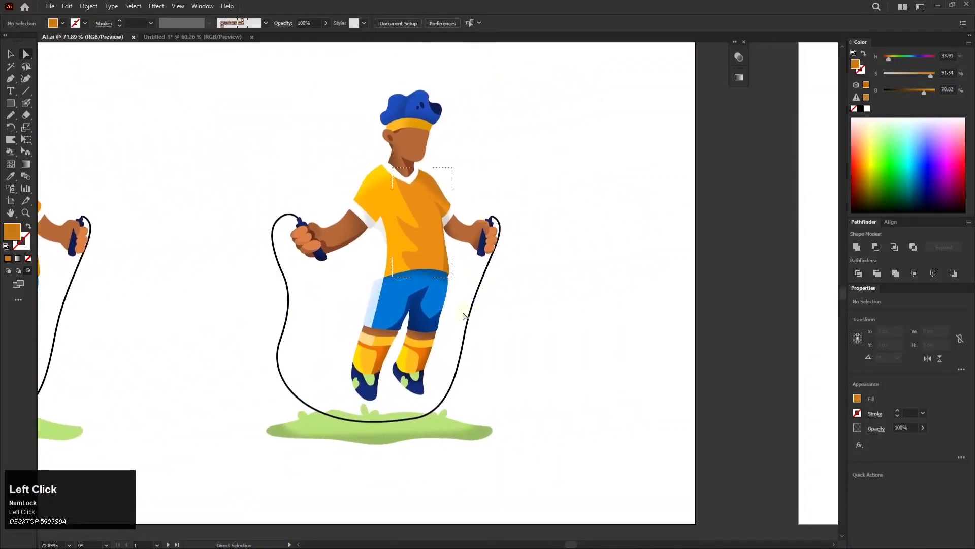
- Draw a circle about 574 px in diameter centred on the shaded character in normal drawing mode, and send it to the back
left_click_drag(343, 171, 336, 225)
mouse_move(337, 224)
left_mouse_down("ctrl")
mouse_move(315, 227)
mouse_move(343, 228)
left_mouse_up("ctrl")
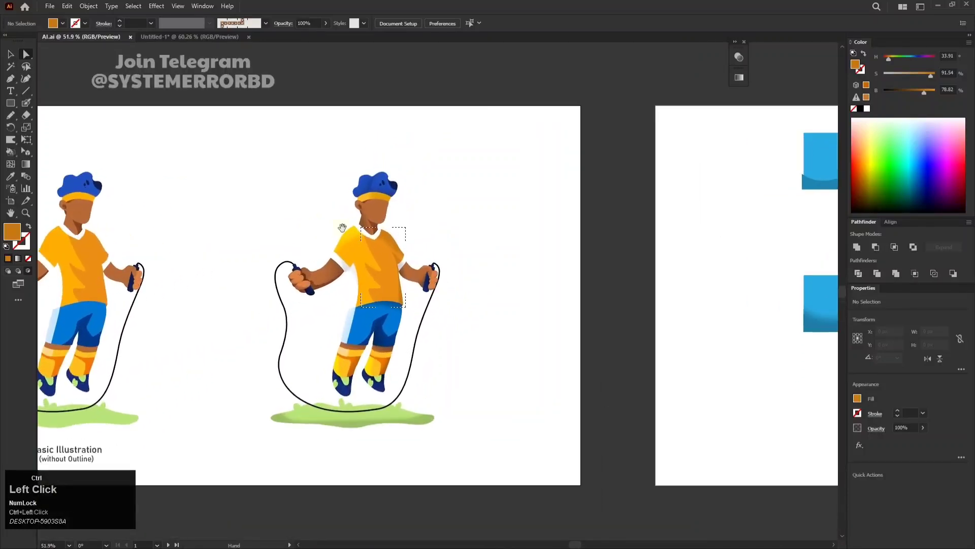
left_click(11, 104)
left_click(52, 128)
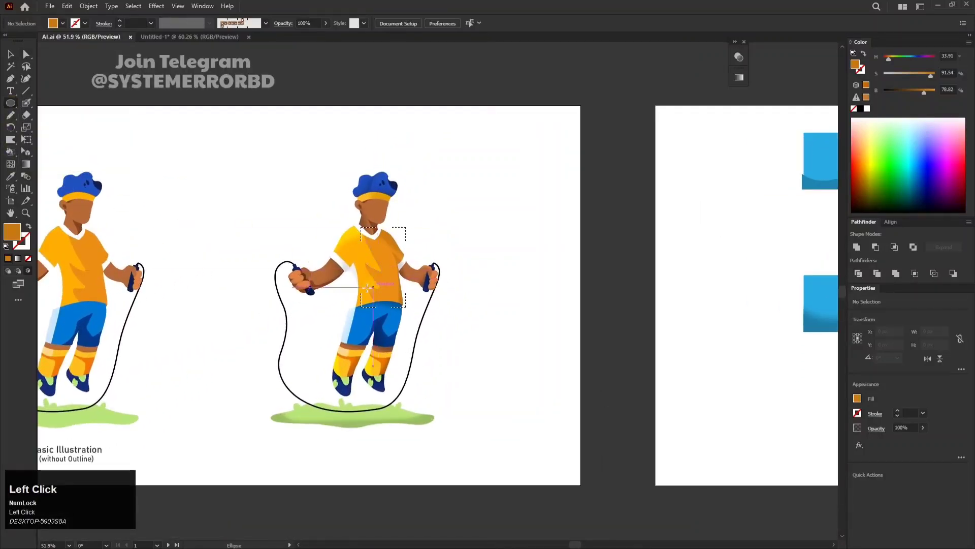
mouse_move(367, 287)
left_mouse_down("alt+shift")
mouse_move(398, 299)
mouse_move(447, 387)
mouse_move(467, 398)
left_mouse_up("alt+shift")
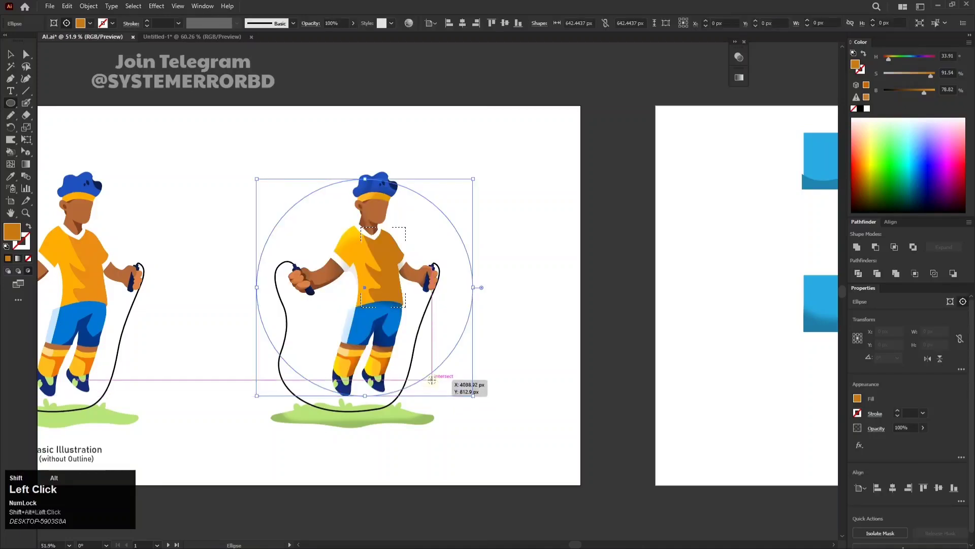
key("ctrl+z")
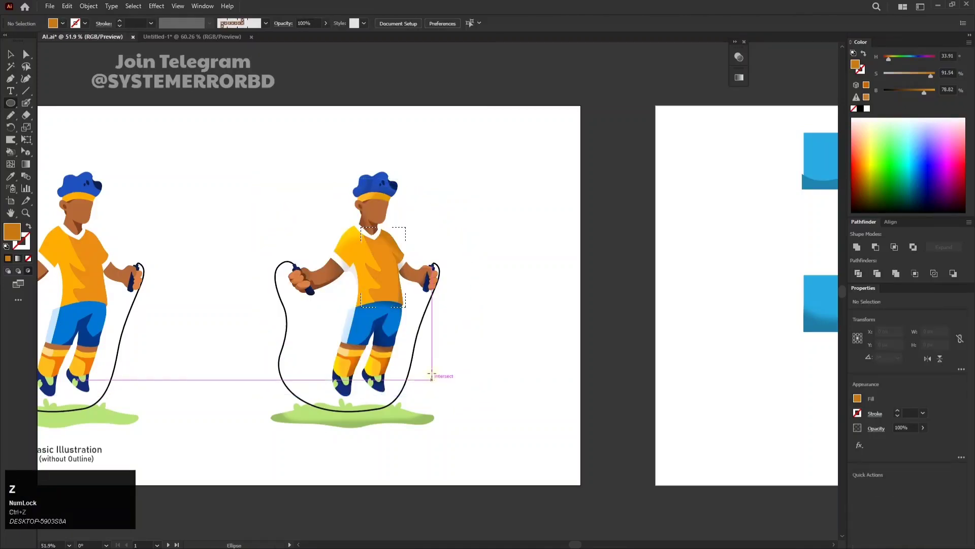
left_click(9, 272)
left_click_drag(367, 289, 465, 386)
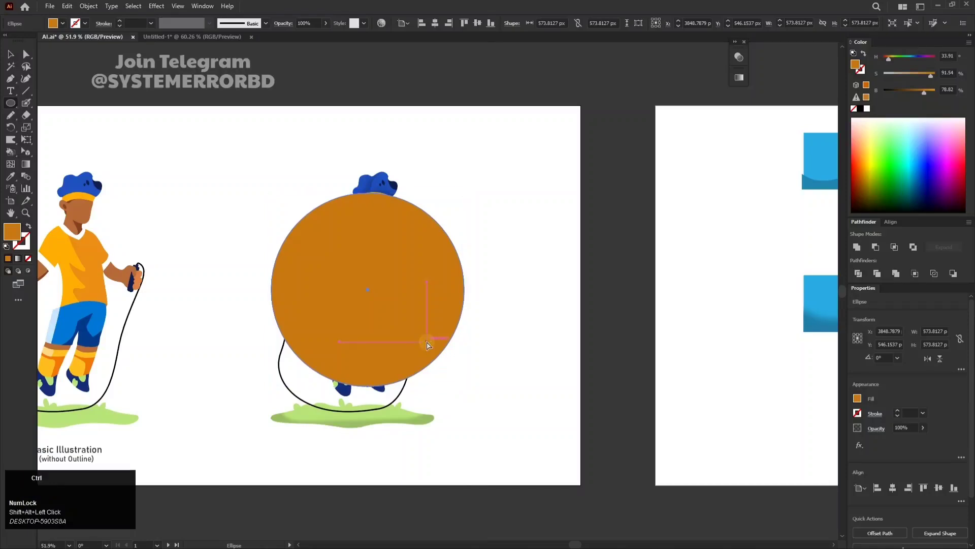
key("ctrl+shift+bracketleft")
- Fill the background circle with the light green sampled from the grass under the shaded character
key("i")
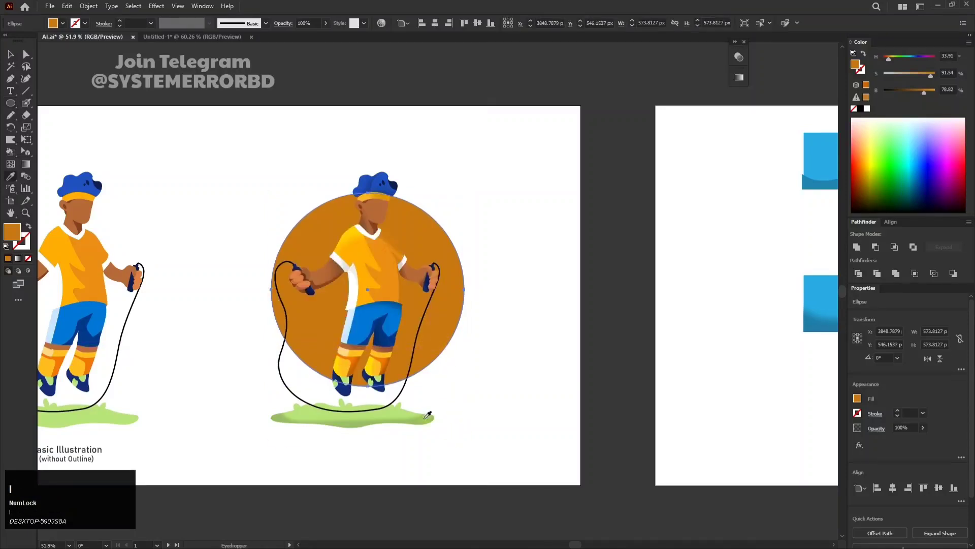
left_click(410, 414)
scroll(409, 413, "up", 1)
left_click_drag(411, 336, 211, 298)
left_click_drag(206, 297, 387, 324)
left_click(53, 270)
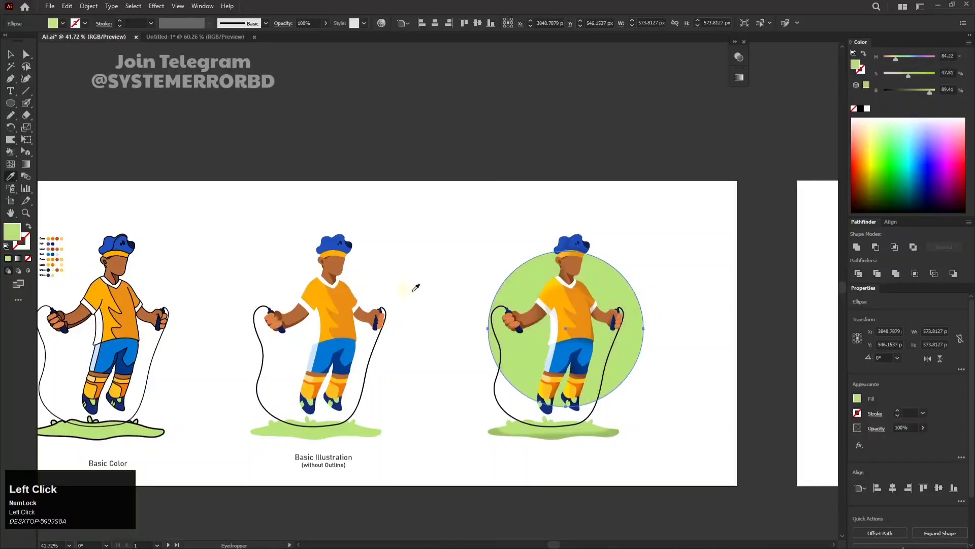
left_click_drag(594, 332, 665, 346)
left_click_drag(665, 347, 501, 296)
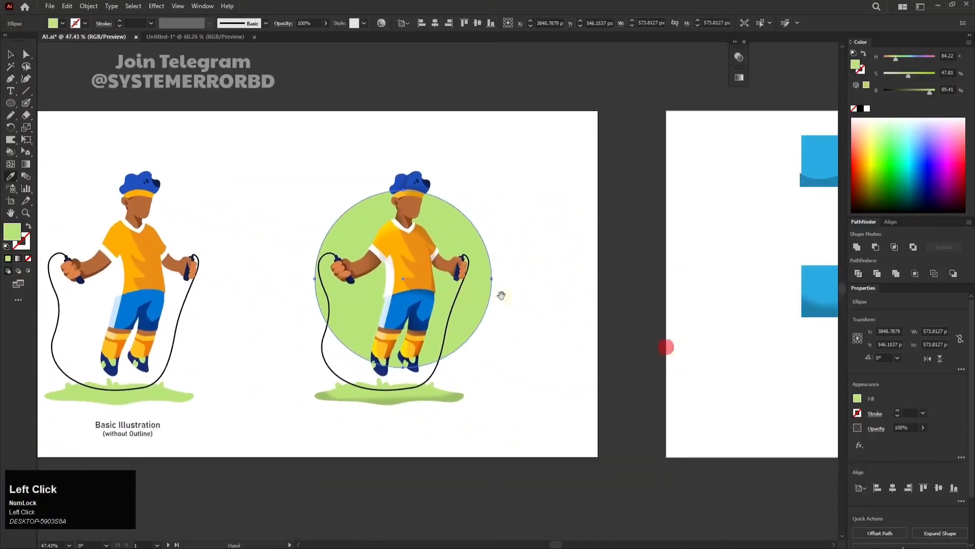
- Reduce the green background circle to about 546 px in diameter and adjust its position behind the character
key("v")
left_click(565, 256)
left_click_drag(464, 236, 462, 236)
left_click_drag(402, 190, 402, 198)
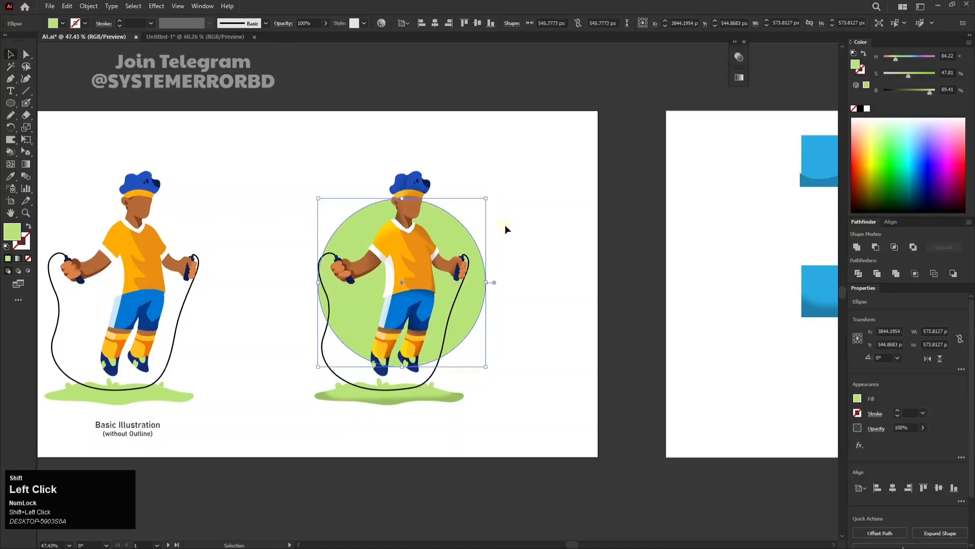
left_click(463, 231)
left_click(497, 220, "ctrl")
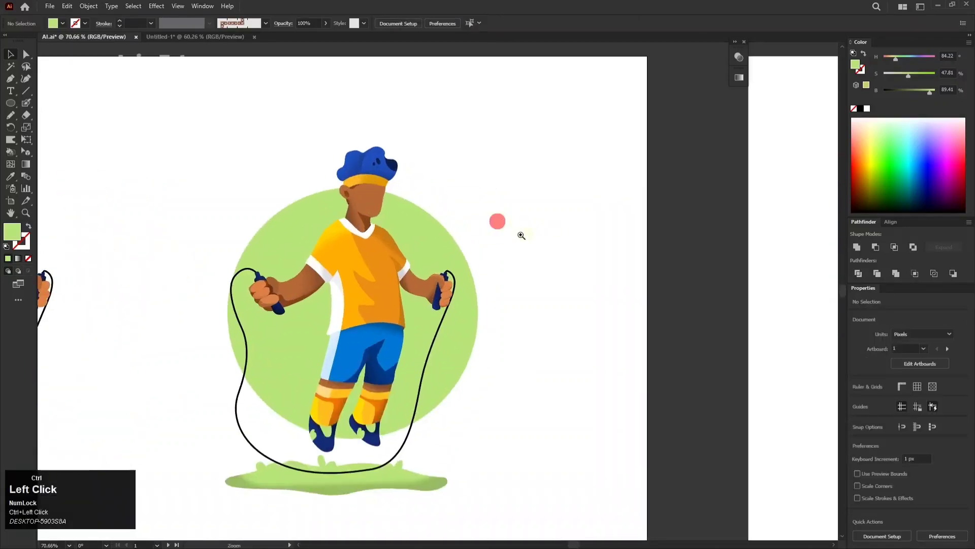
- Draw a freehand shadow about 928 × 627 px inside the lower part of the green circle and set its brightness to 70.98%
left_click(446, 245)
left_click(28, 271)
left_click(145, 260)
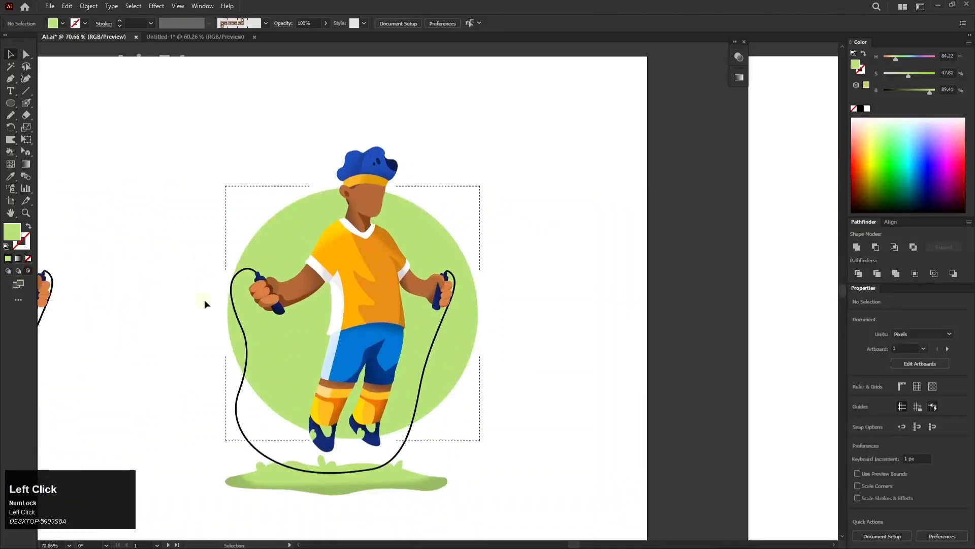
key("n")
left_click_drag(435, 324, 336, 311)
left_click_drag(332, 312, 262, 281)
left_click_drag(417, 257, 171, 255)
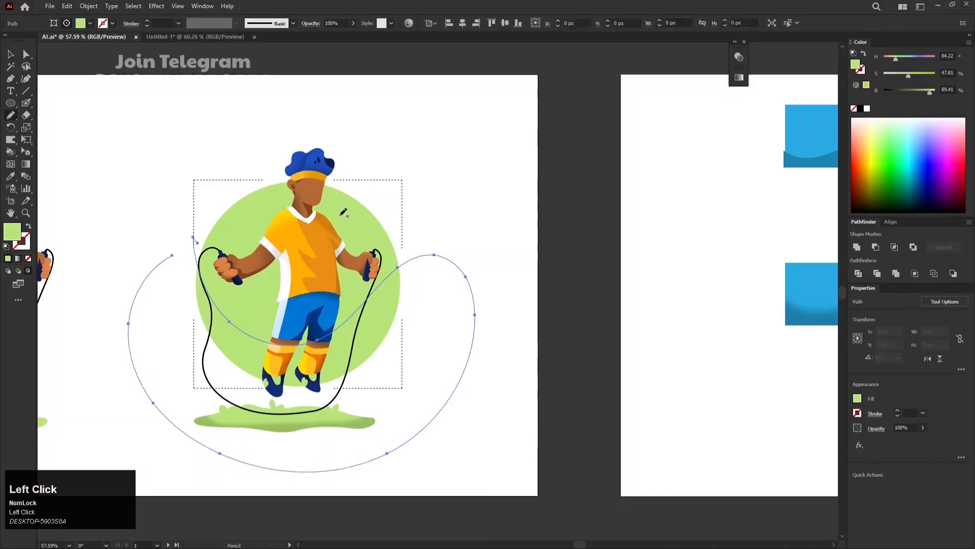
left_click(919, 93)
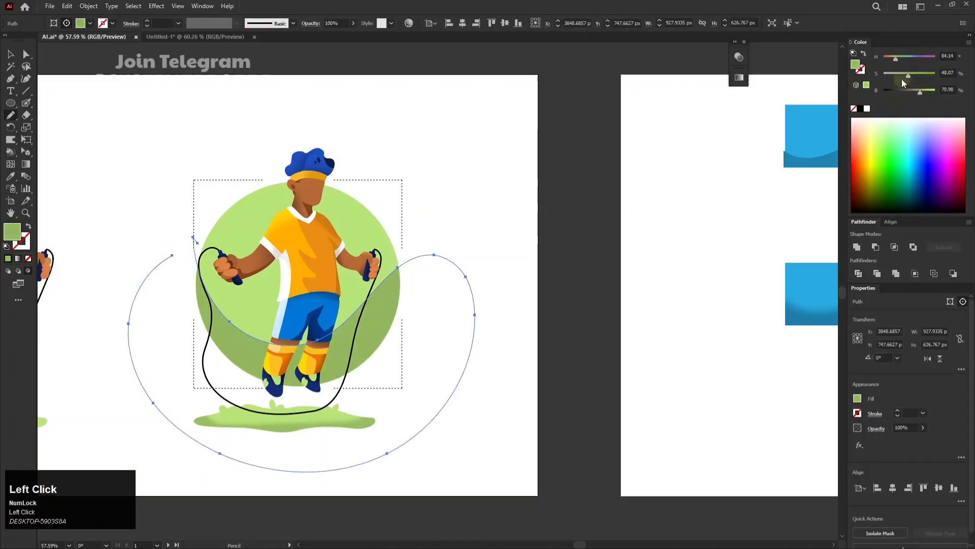
- Apply a Gaussian Blur of about 20 px to the circle's shadow and set its saturation to 55.25%
key("ctrl+alt+shift+e")
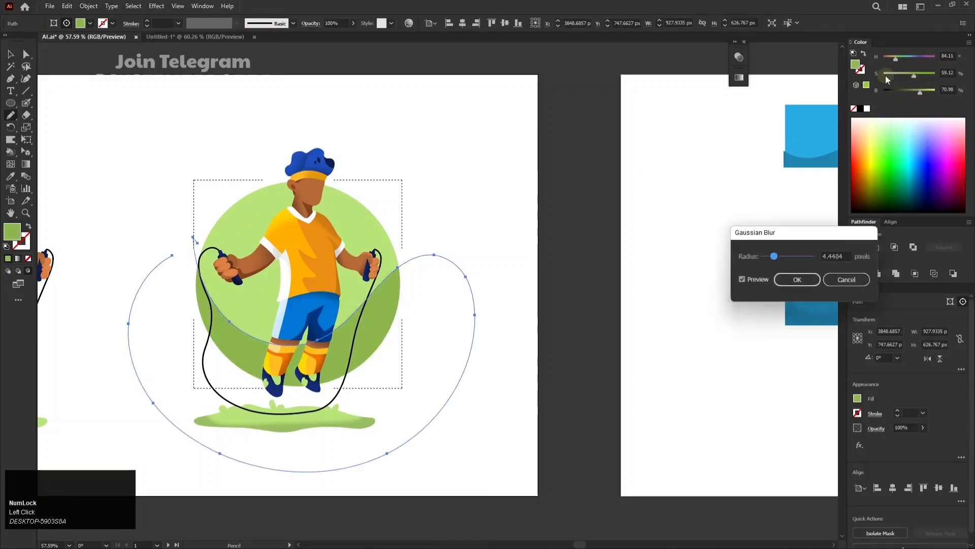
left_click_drag(775, 257, 793, 260)
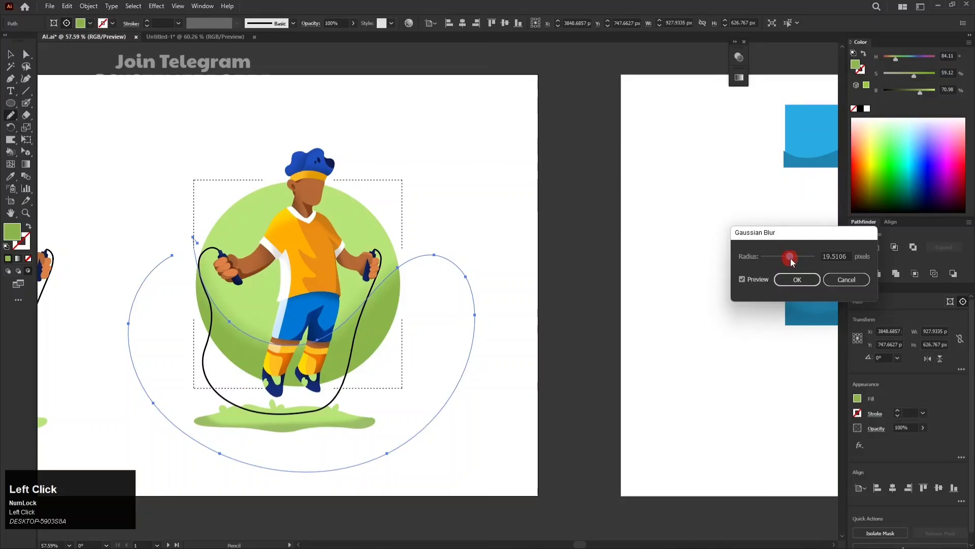
left_click(797, 279)
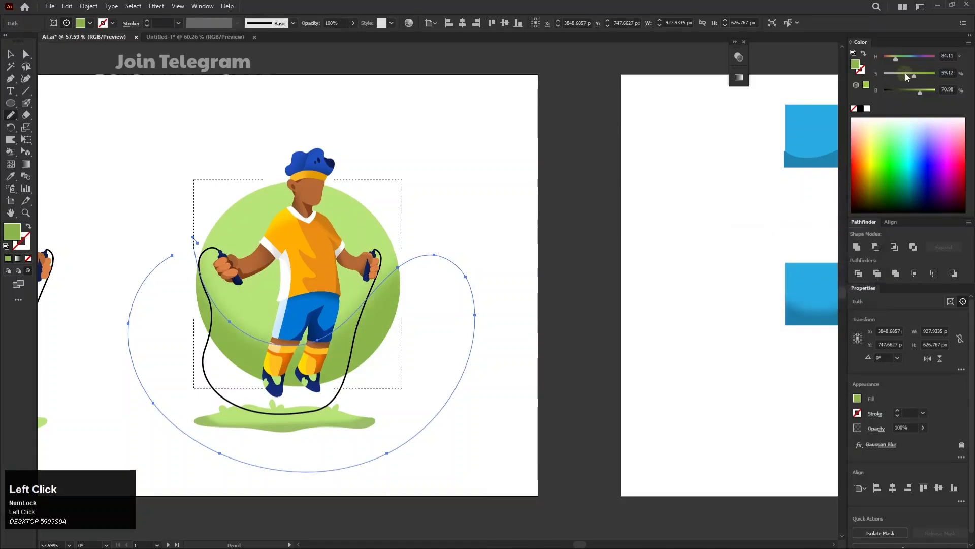
left_click_drag(912, 83, 914, 90)
left_click(723, 142, "alt")
key("ctrl+z")
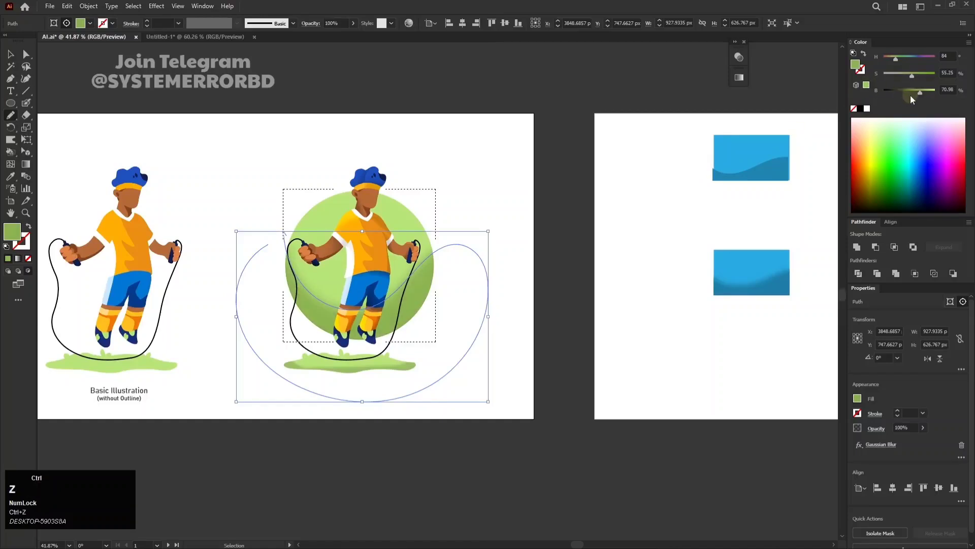
- Move the blurred shadow slightly lower inside the green circle and enlarge it a little
key("v")
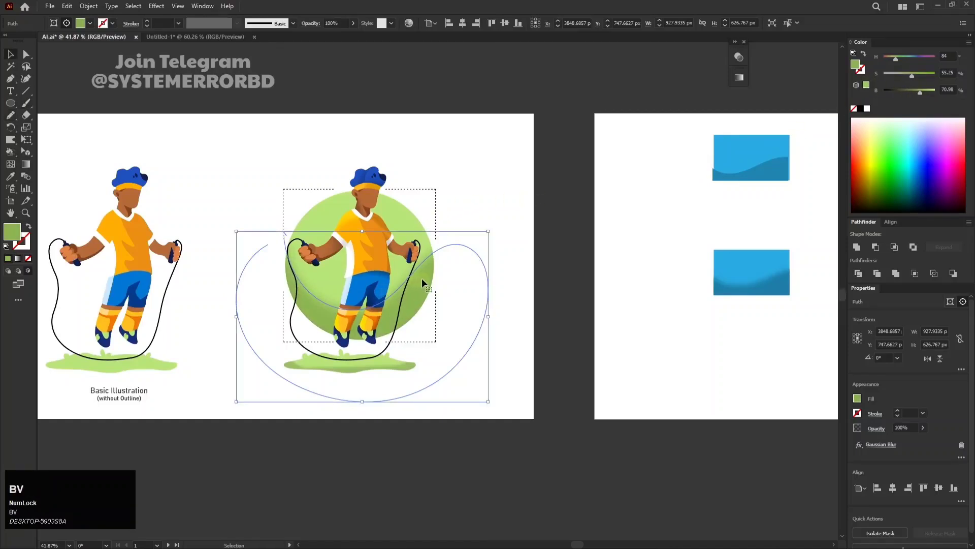
key("b")
key("v")
left_click_drag(425, 261, 430, 275)
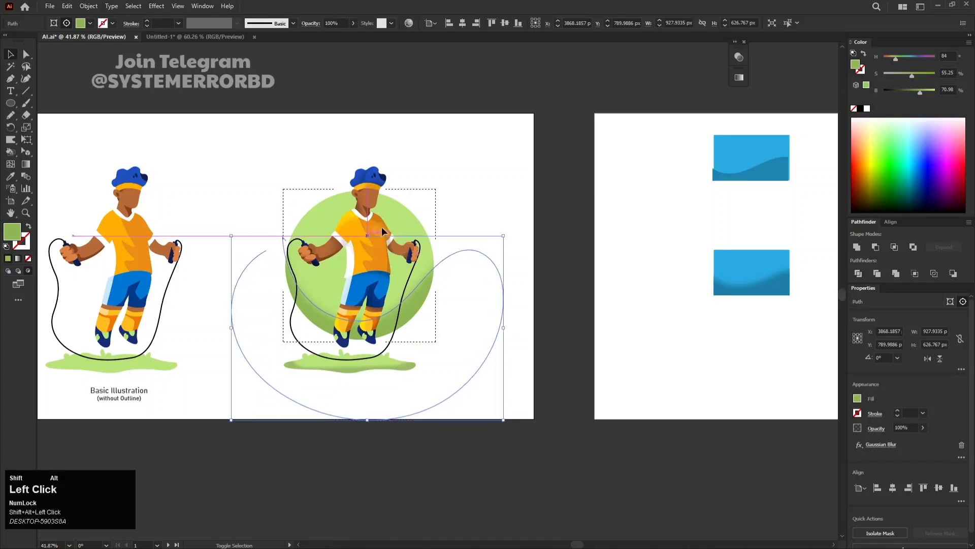
left_click(464, 172)
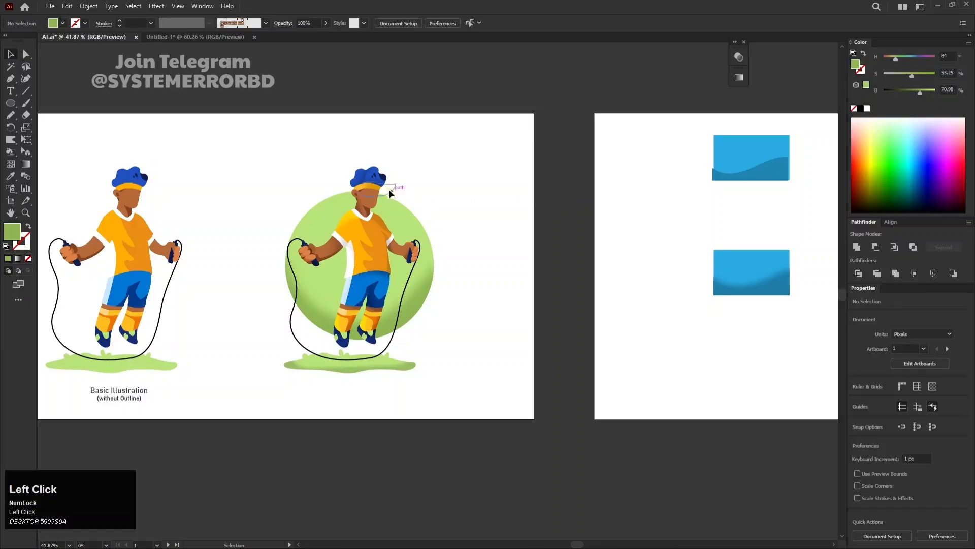
scroll(390, 193, "up", 5)
scroll(421, 202, "down", 4)
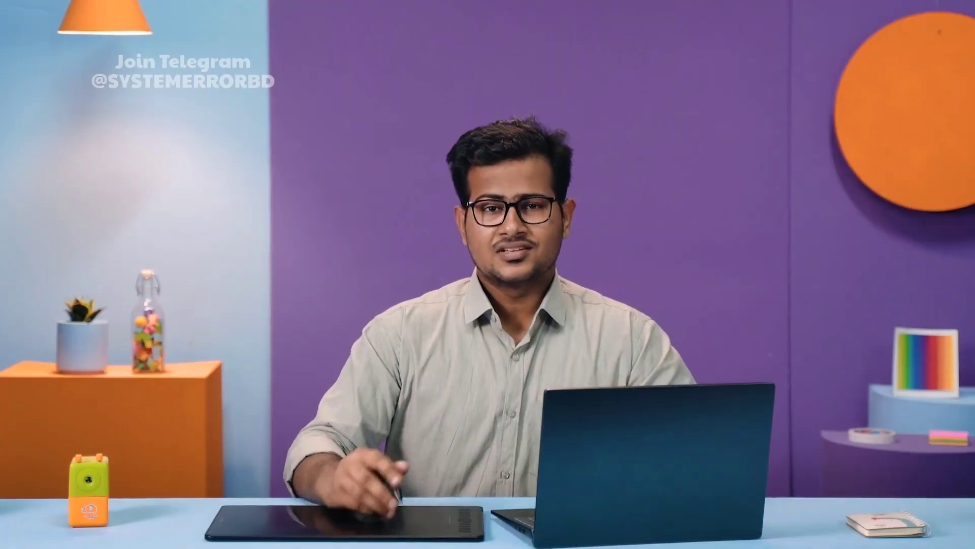